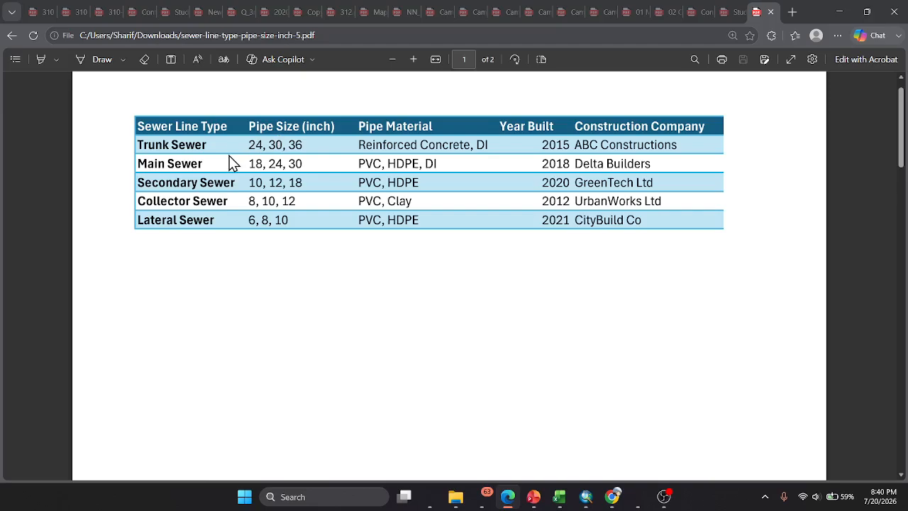
Step: Review the sewer line table's pipe sizes, pipe materials and construction years for each sewer line type
drag(307, 146, 273, 201)
click(273, 201)
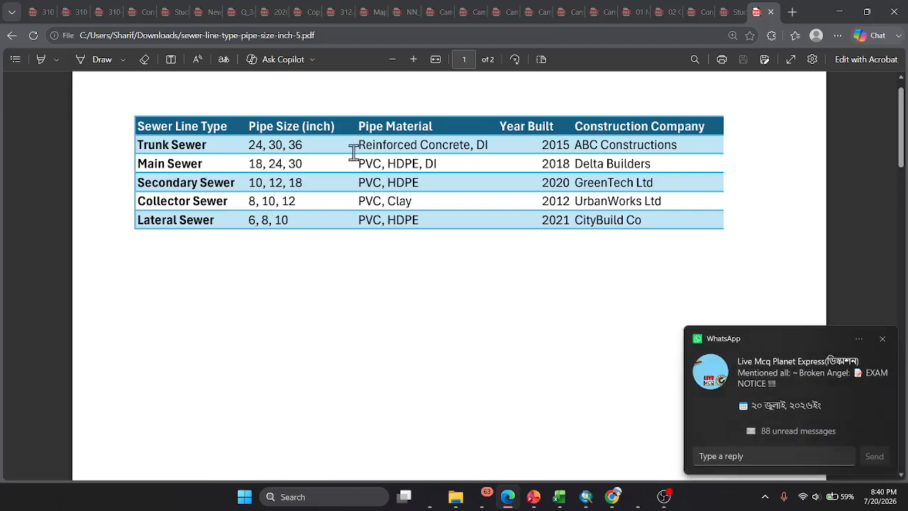
drag(359, 127, 449, 118)
drag(361, 148, 426, 223)
click(433, 261)
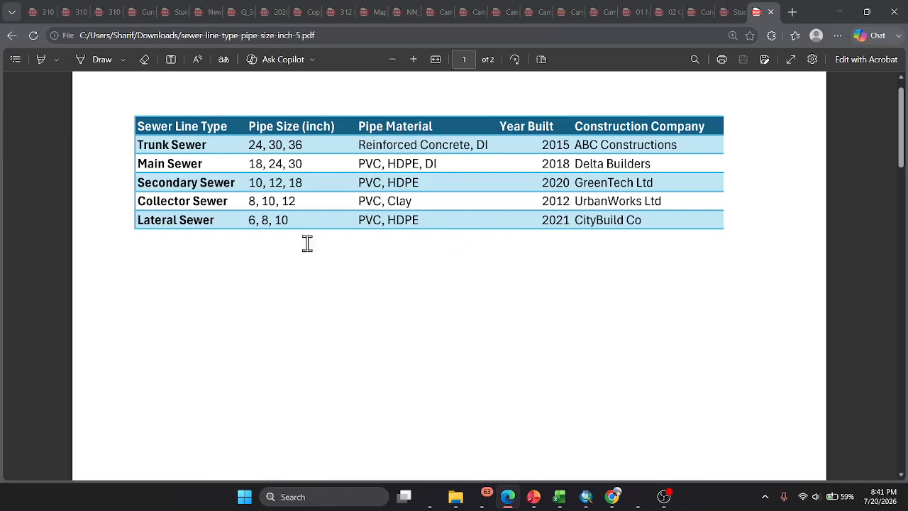
drag(245, 146, 305, 149)
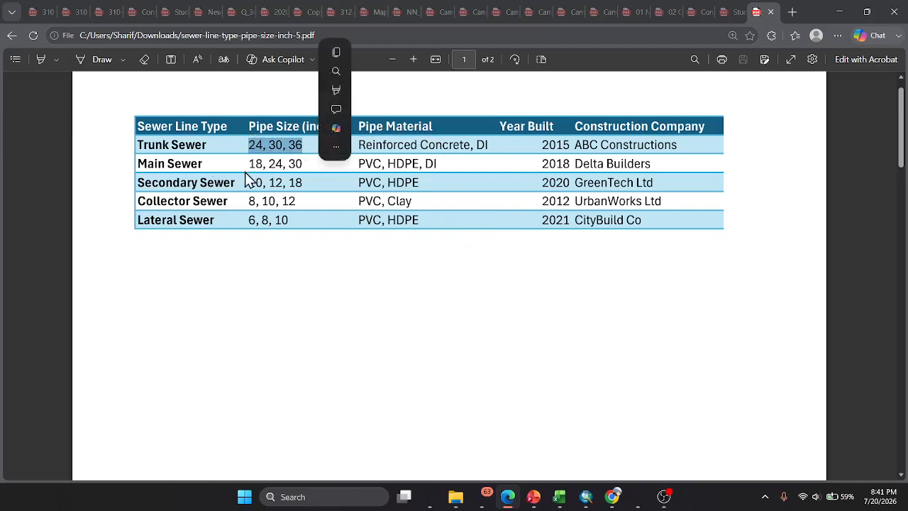
drag(246, 164, 303, 165)
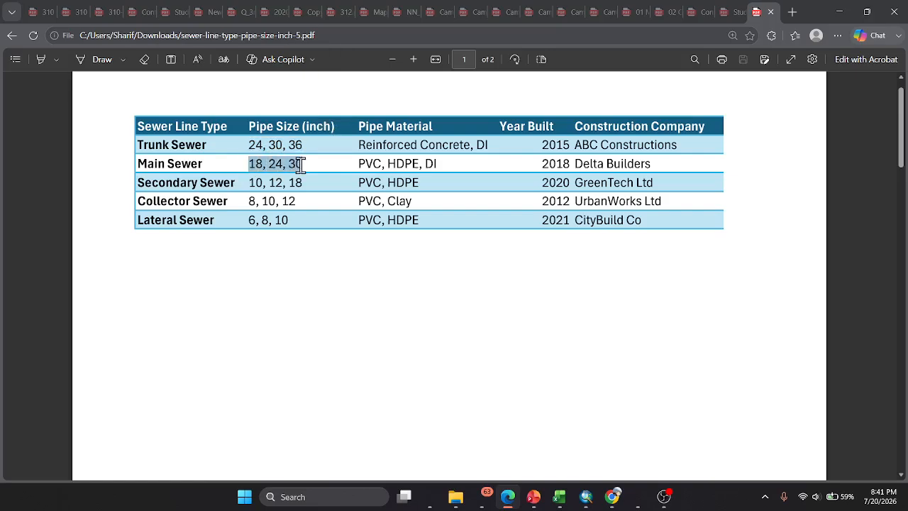
drag(543, 145, 576, 236)
click(543, 144)
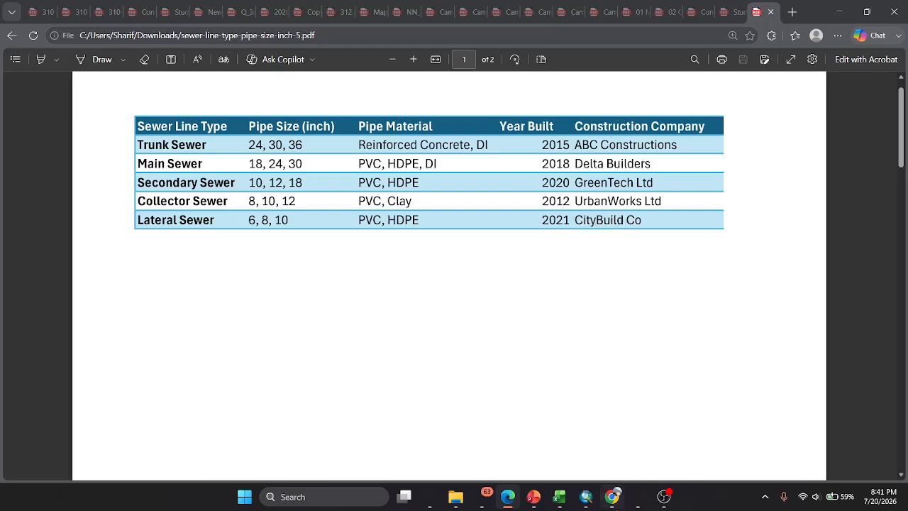
Step: Switch to ArcMap and connect the catalog to the giis folder on the Desktop
click(611, 497)
click(620, 505)
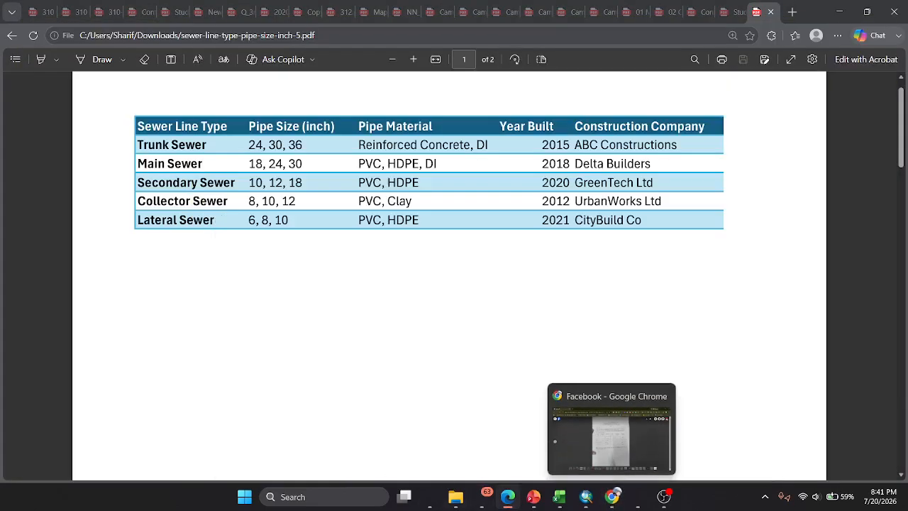
click(508, 499)
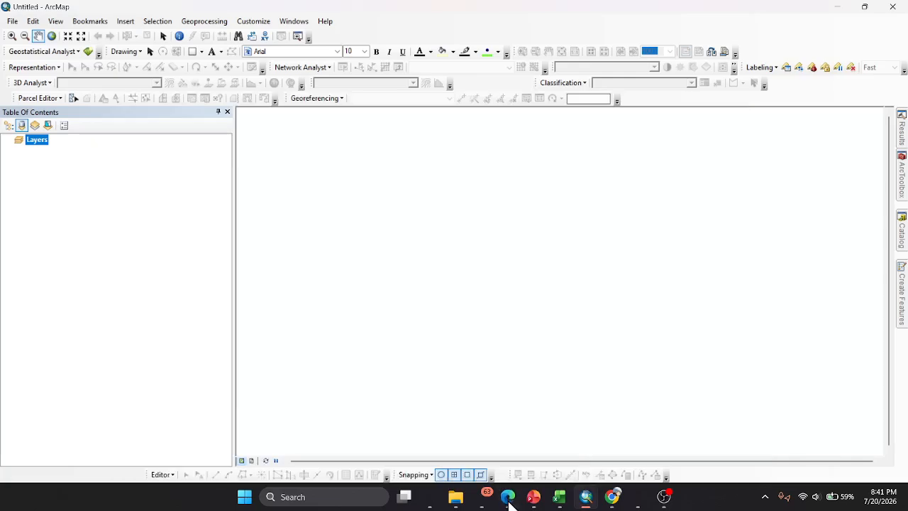
click(901, 239)
scroll(742, 198, down, 2)
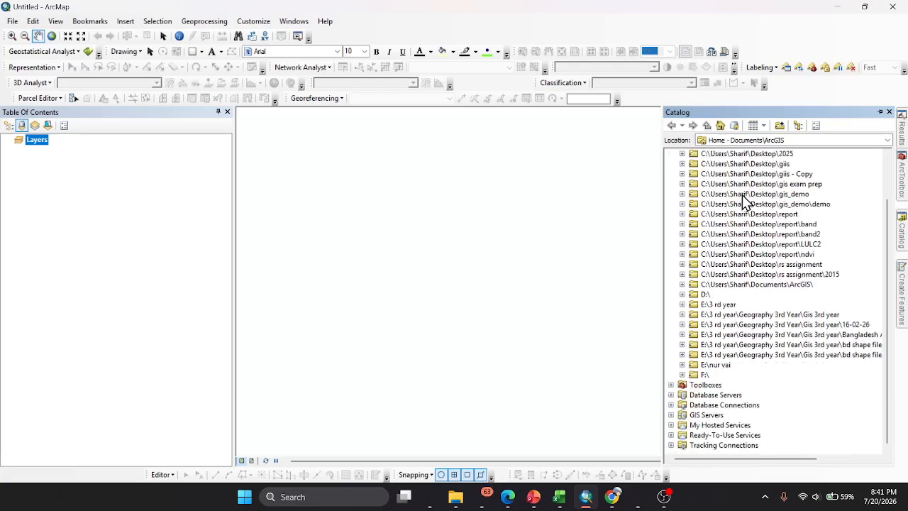
click(781, 126)
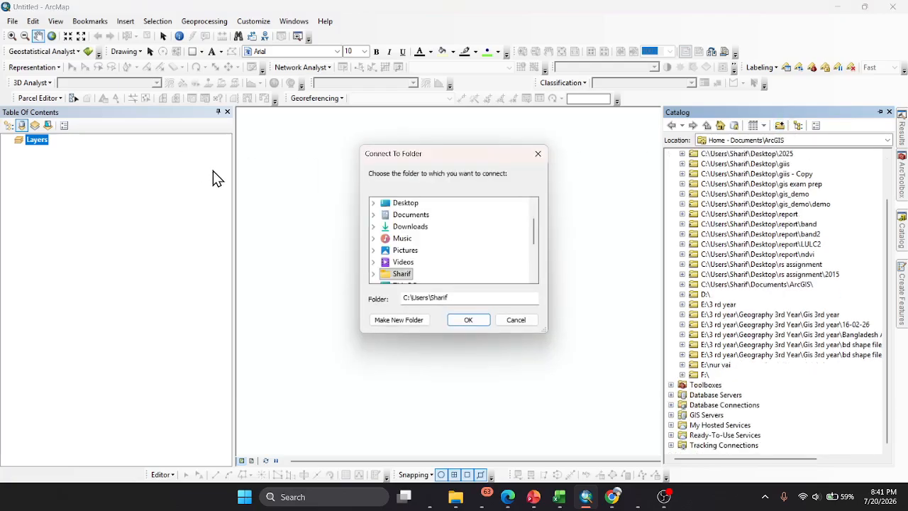
double_click(407, 205)
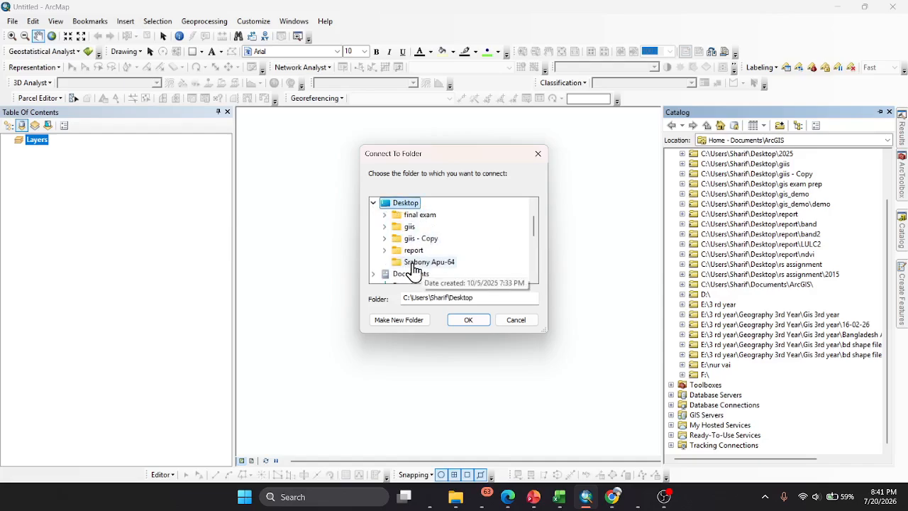
click(409, 227)
scroll(409, 236, down, 2)
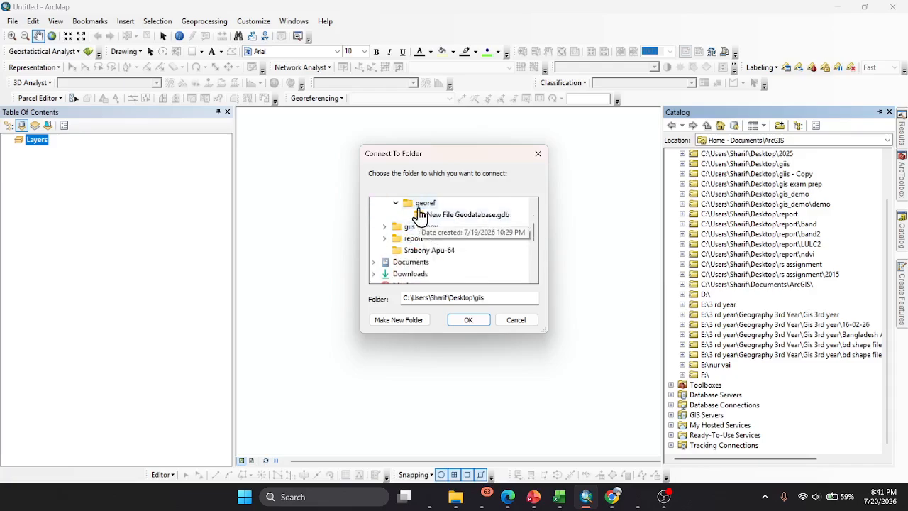
click(469, 320)
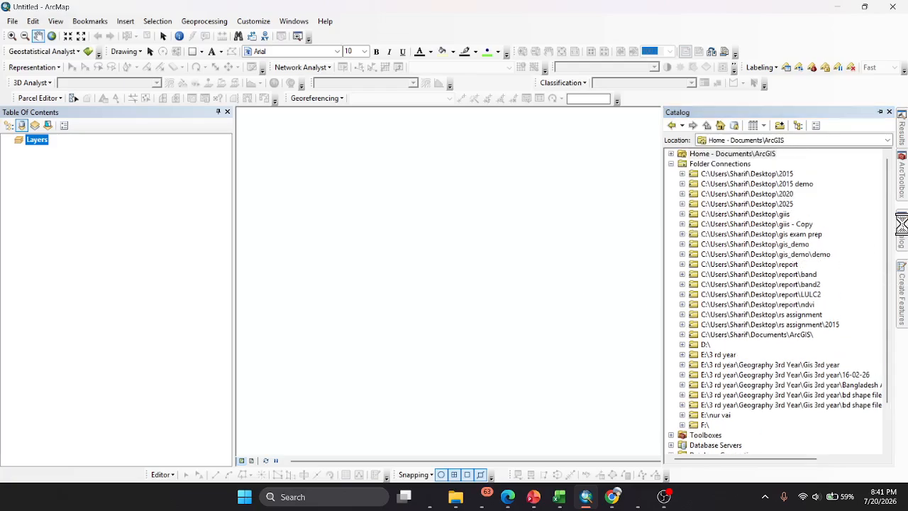
Step: Create a new folder named georeferencinng inside the connected Desktop giis folder
click(682, 214)
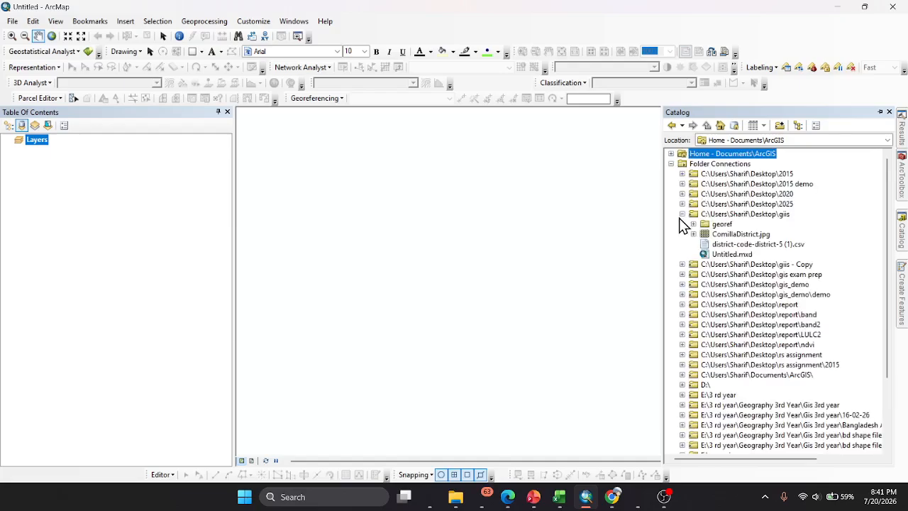
right_click(735, 213)
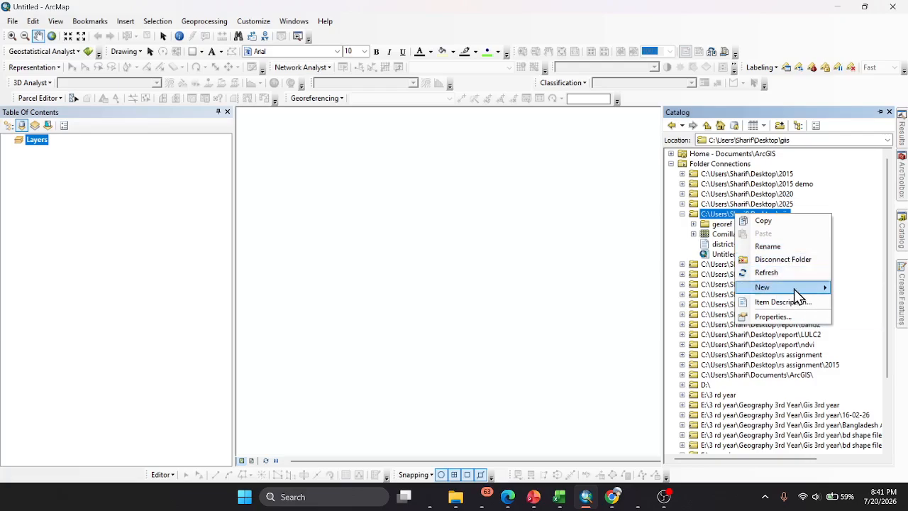
mouse_move(796, 297)
click(652, 267)
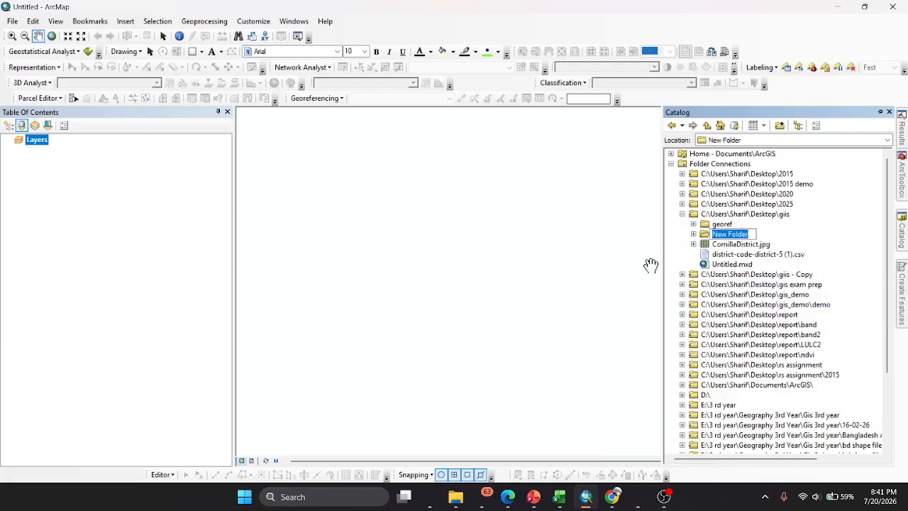
text(georeferencinng)
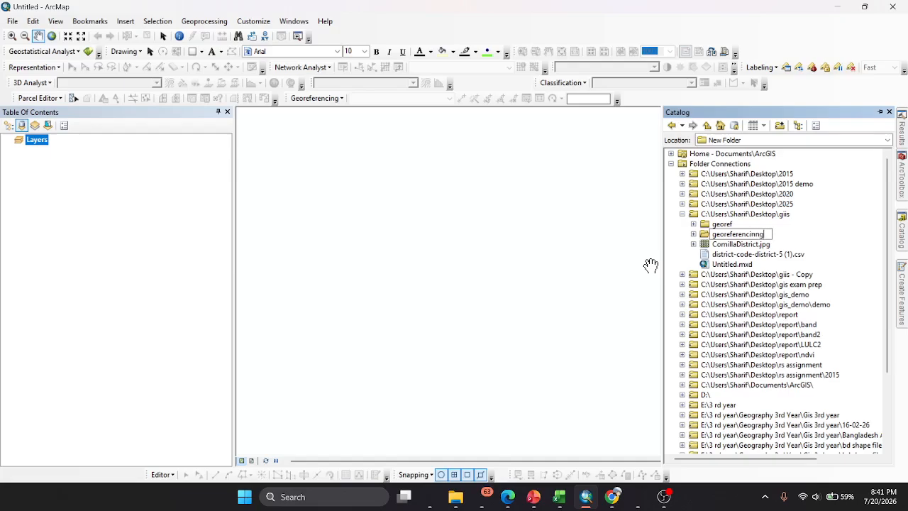
key(Return)
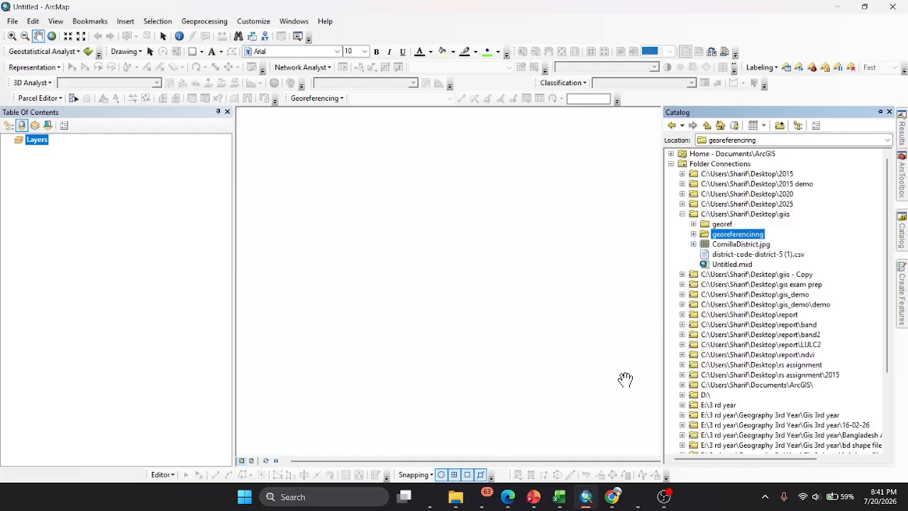
Step: Create a file geodatabase named sewer inside the georeferencinng folder
right_click(726, 234)
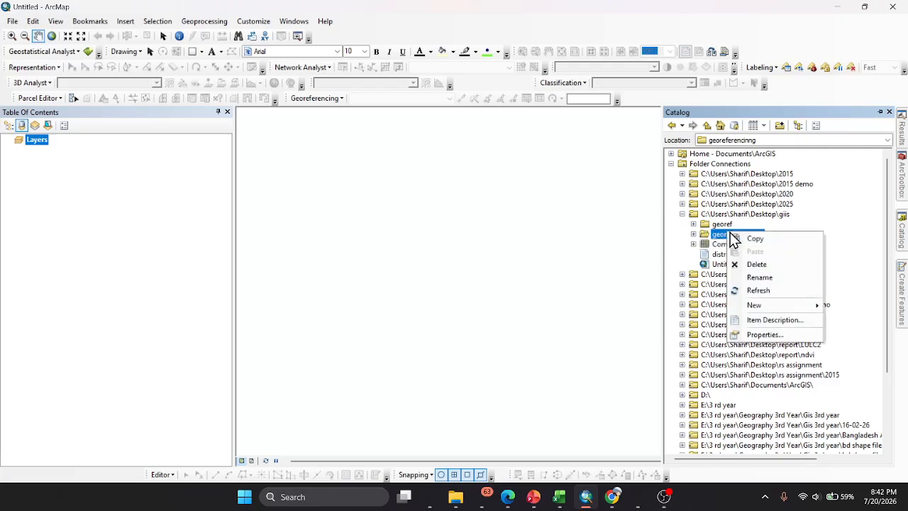
mouse_move(765, 309)
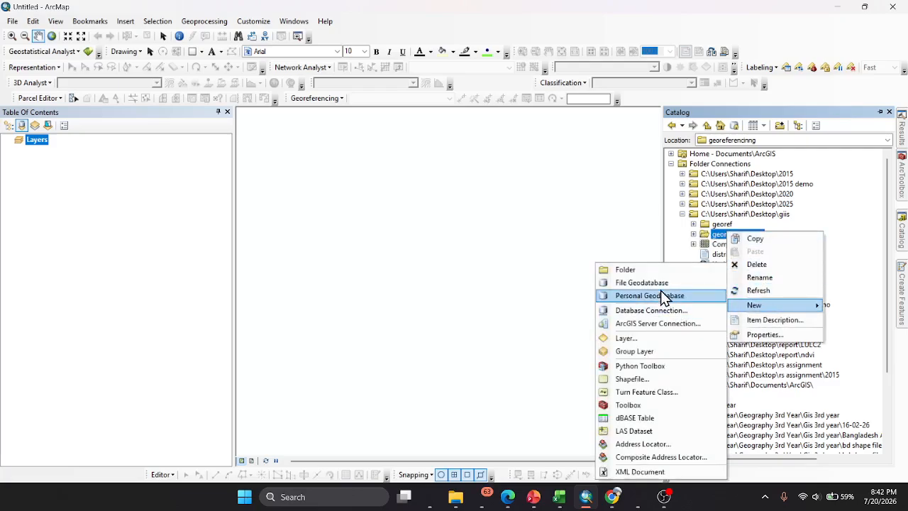
click(661, 294)
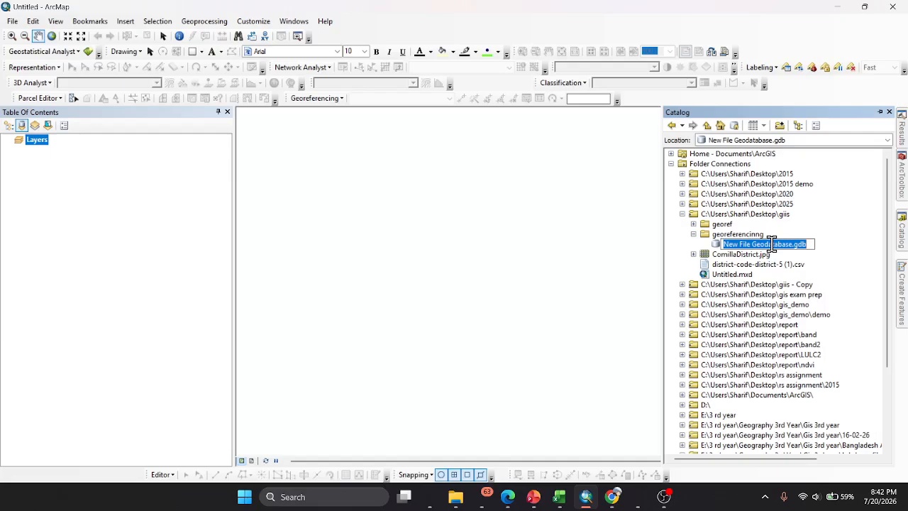
text(g)
key(ctrl+a)
key(BackSpace)
text(sewer)
key(Return)
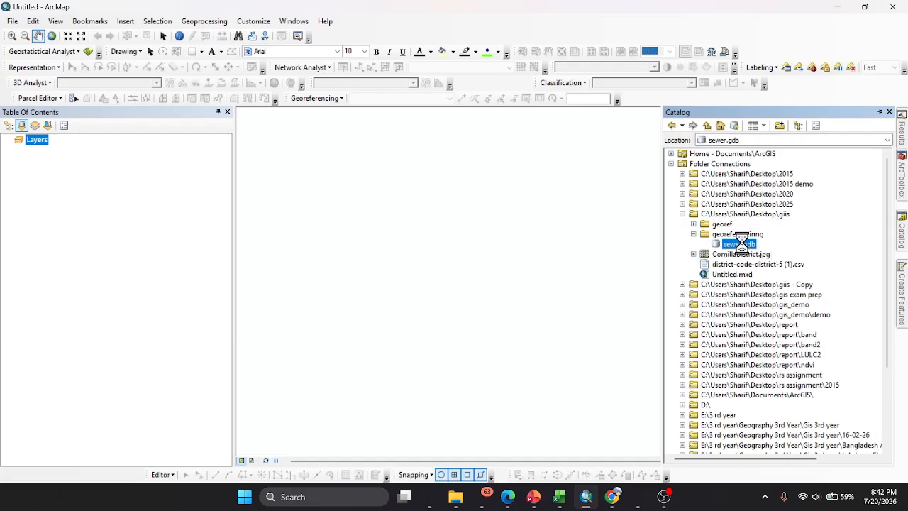
right_click(747, 251)
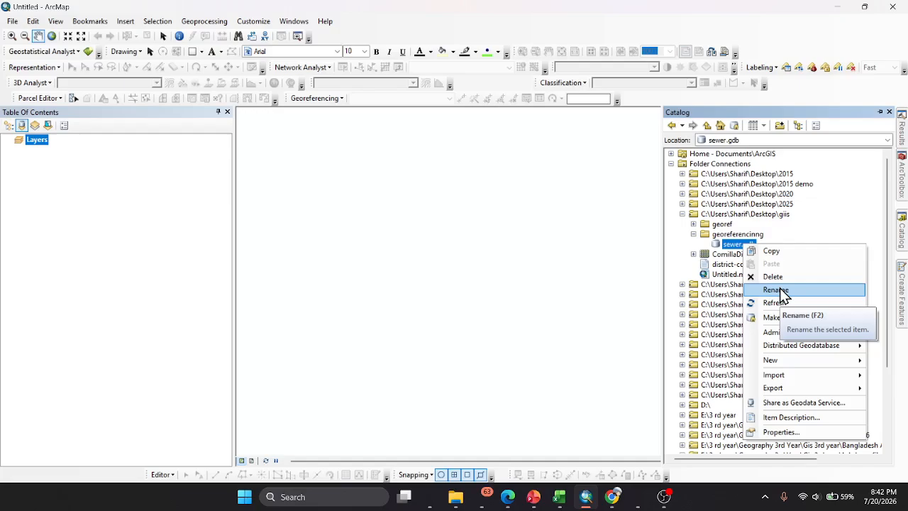
click(731, 245)
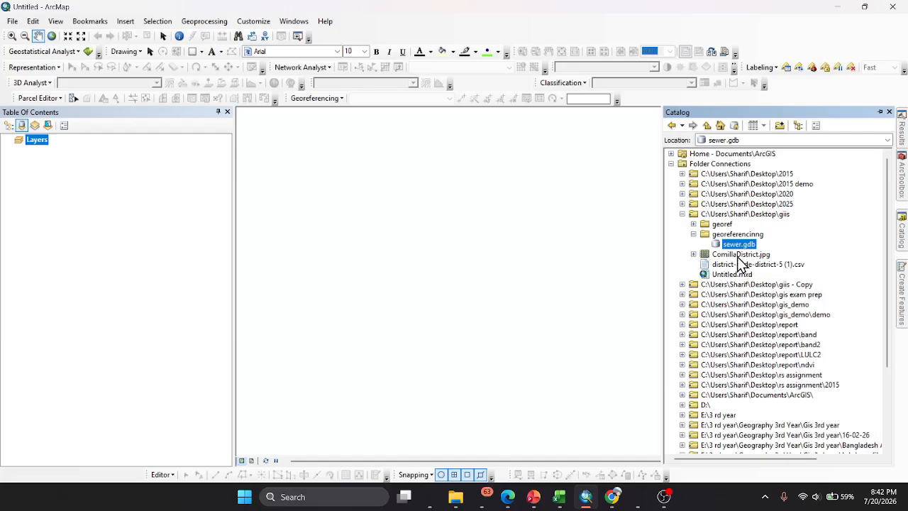
Step: Add ComillaDistrict.jpg from the giis folder to the map, dismiss the spatial reference warning, and keep the Catalog pinned open
drag(738, 254, 271, 229)
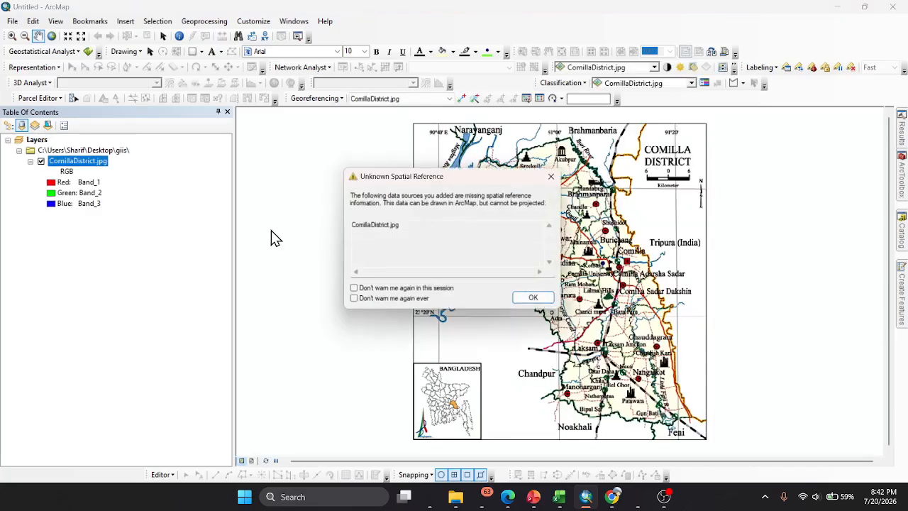
click(558, 176)
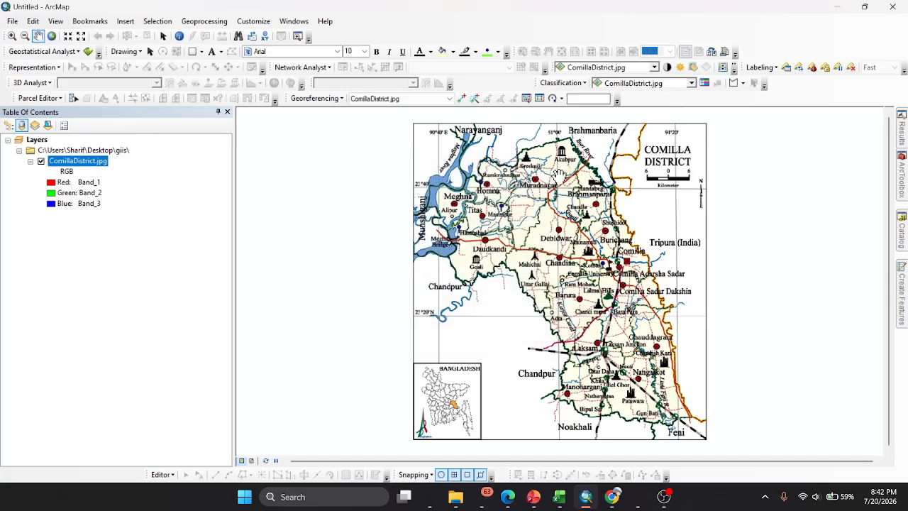
click(901, 234)
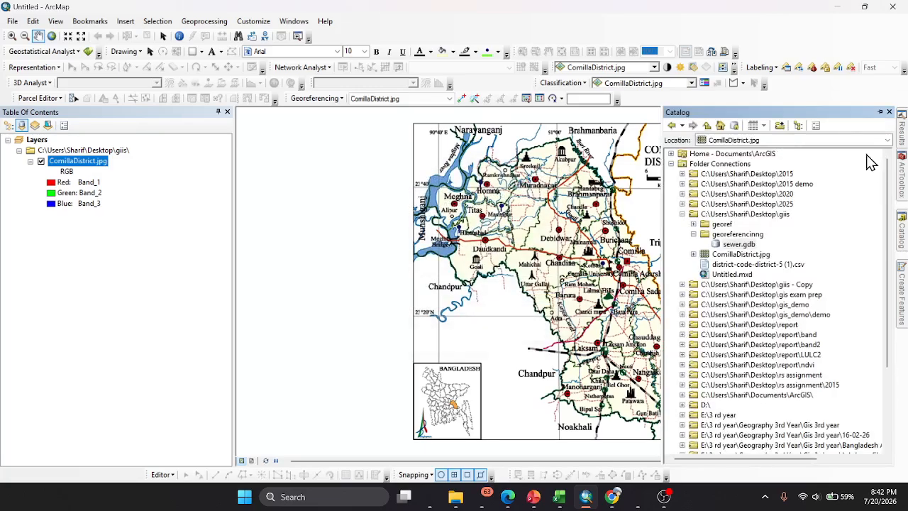
click(881, 113)
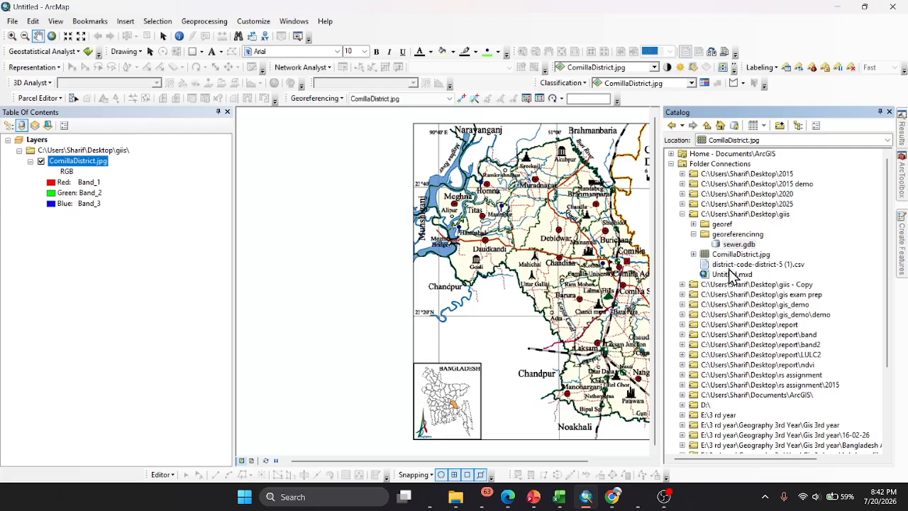
Step: Set the spatial reference of ComillaDistrict.jpg to WGS 1984 UTM Zone 46N in its raster dataset properties
right_click(739, 255)
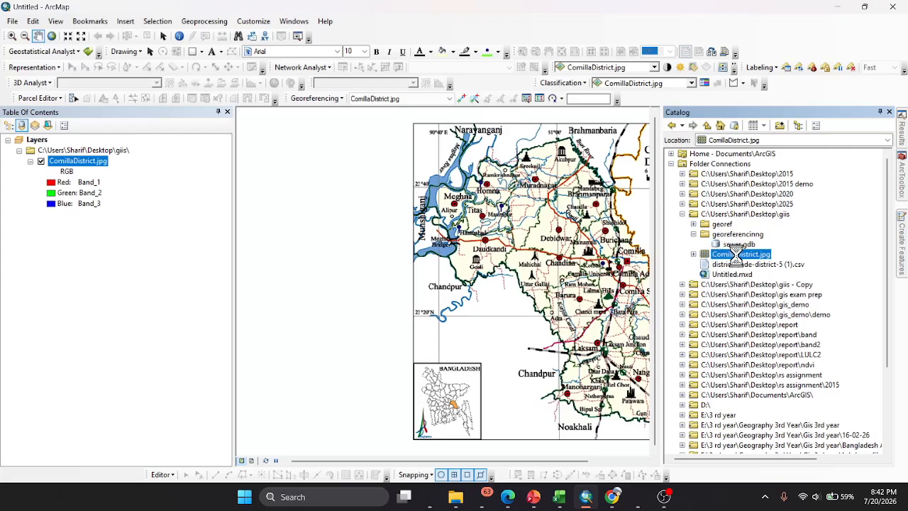
click(772, 417)
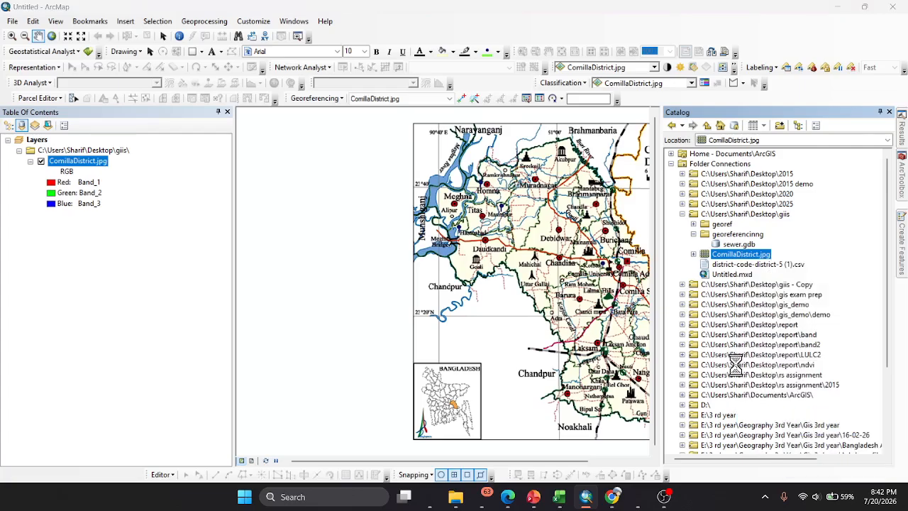
scroll(457, 254, down, 2)
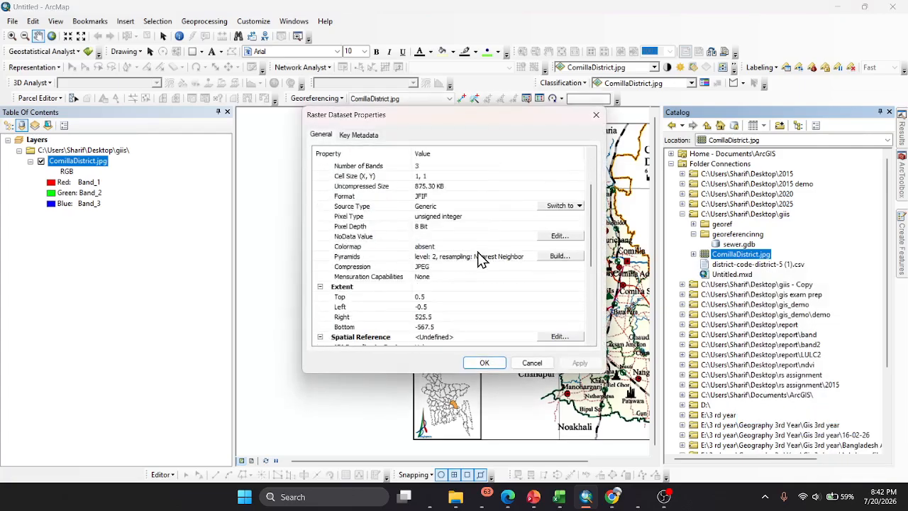
scroll(468, 253, down, 3)
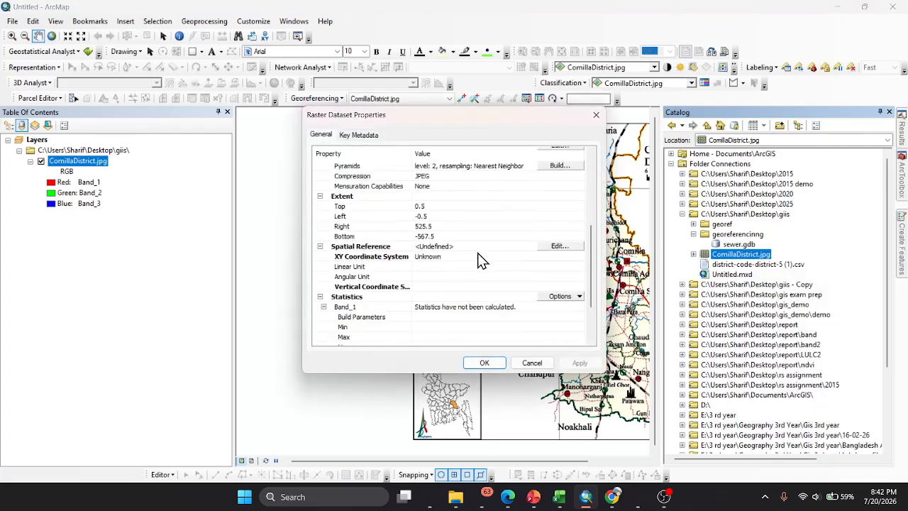
click(566, 248)
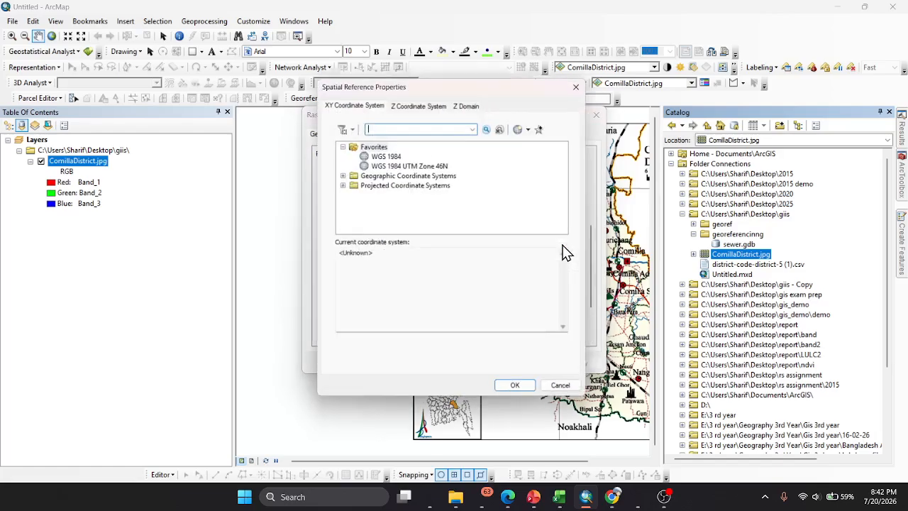
click(376, 165)
click(521, 395)
click(485, 364)
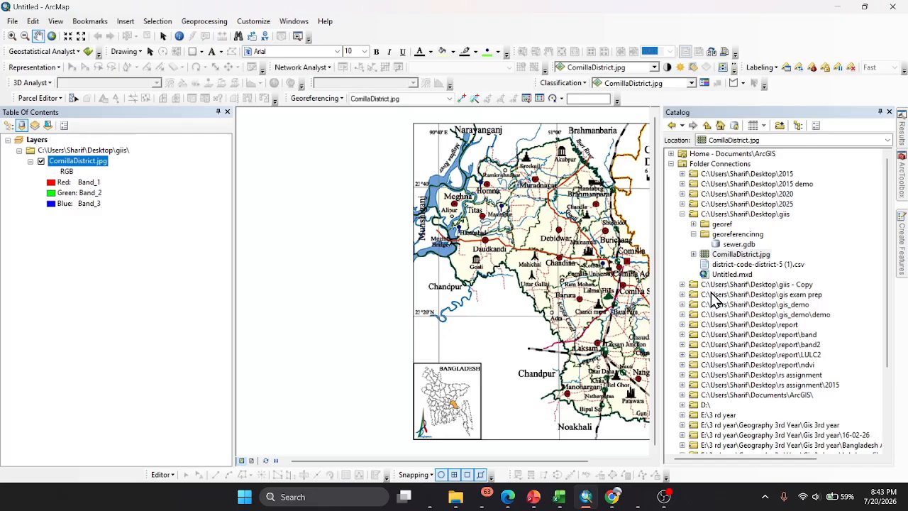
Step: Remove the existing ComillaDistrict.jpg layer from the map and add the image again from the catalog
right_click(73, 151)
click(110, 163)
drag(741, 254, 153, 231)
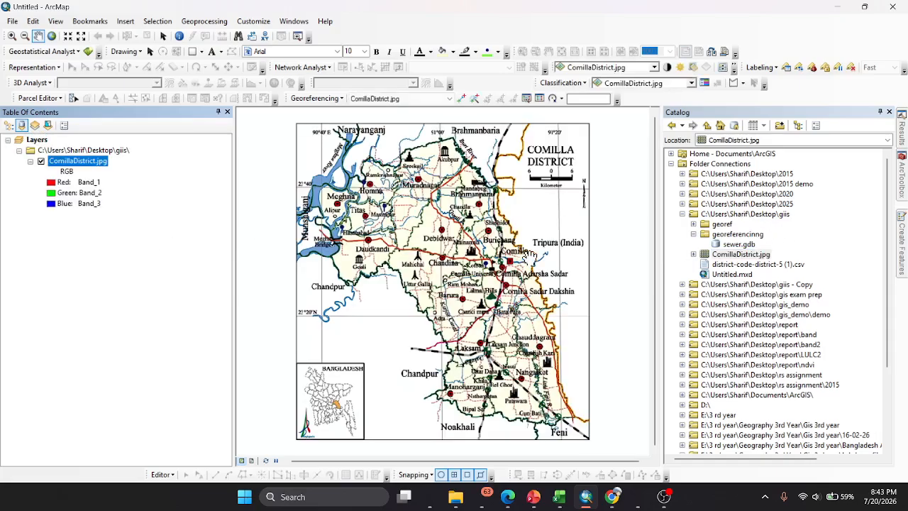
Step: Start a new feature dataset named sewer inside sewer.gdb, checking the sewer line table in the browser PDF for reference
right_click(739, 244)
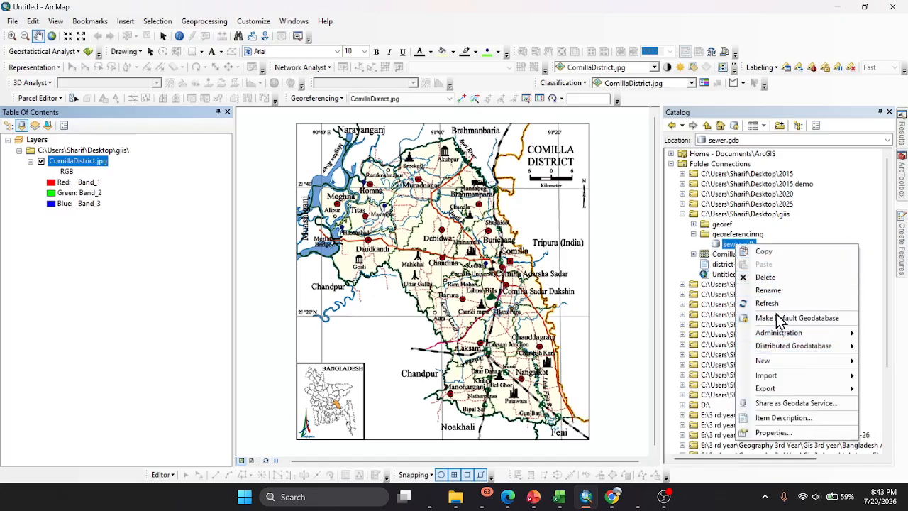
mouse_move(786, 365)
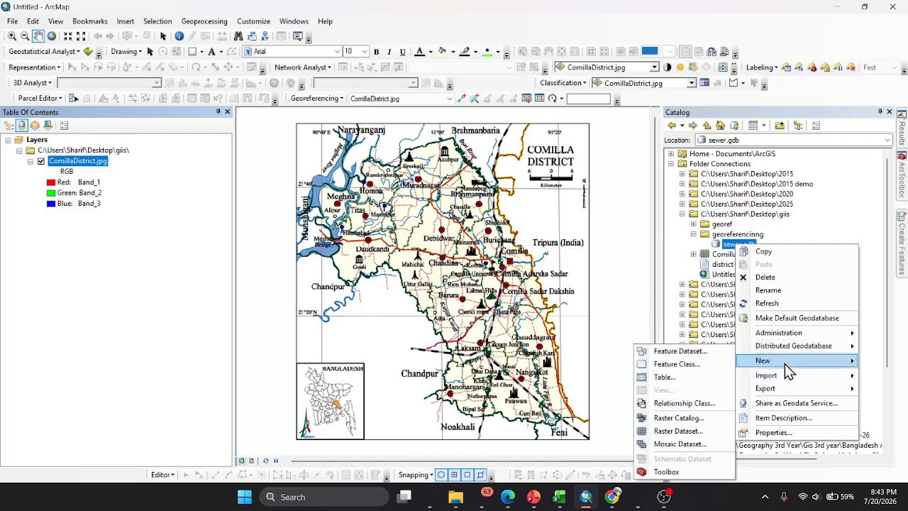
click(691, 352)
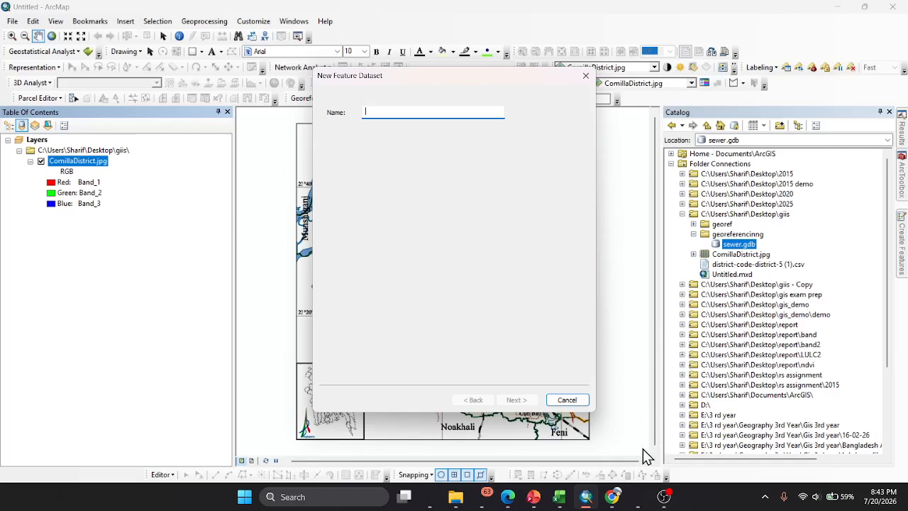
click(535, 498)
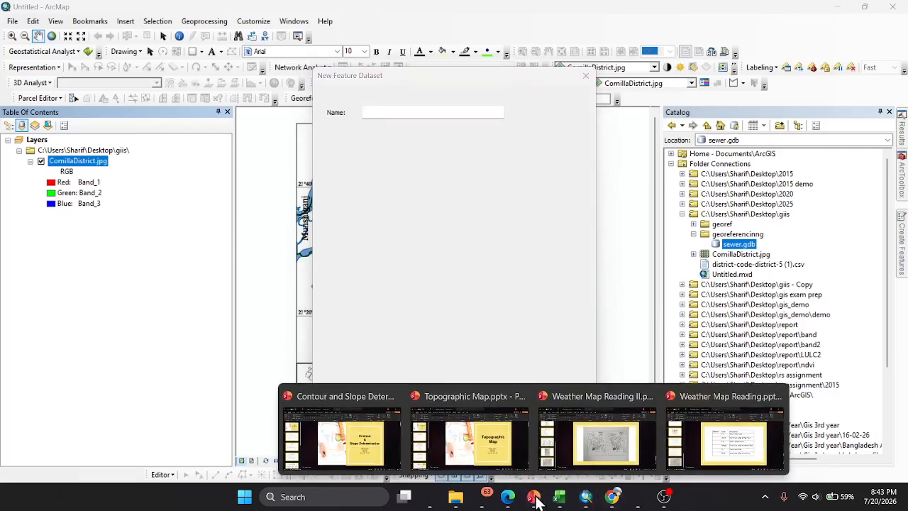
click(511, 500)
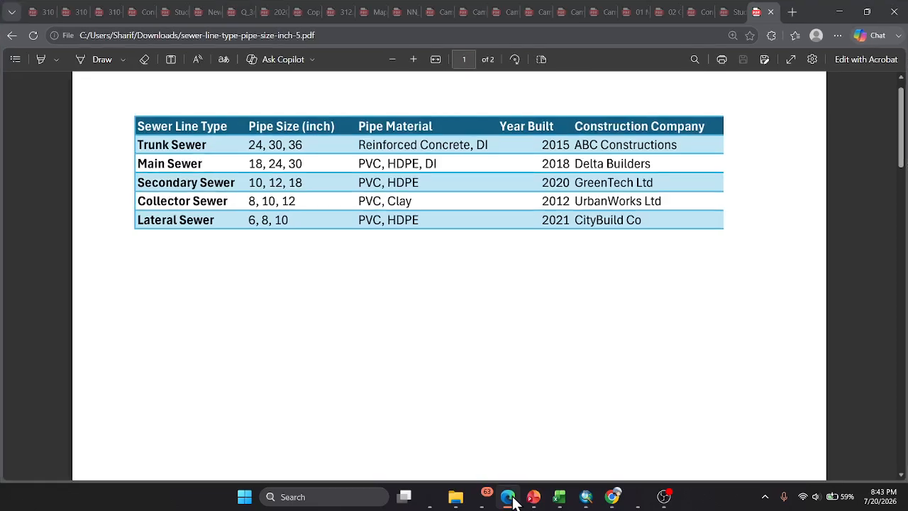
click(512, 498)
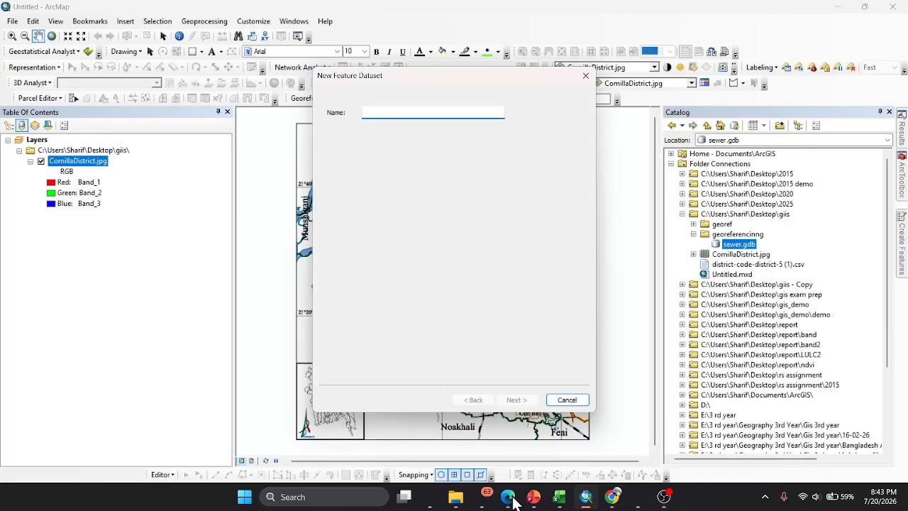
text(se)
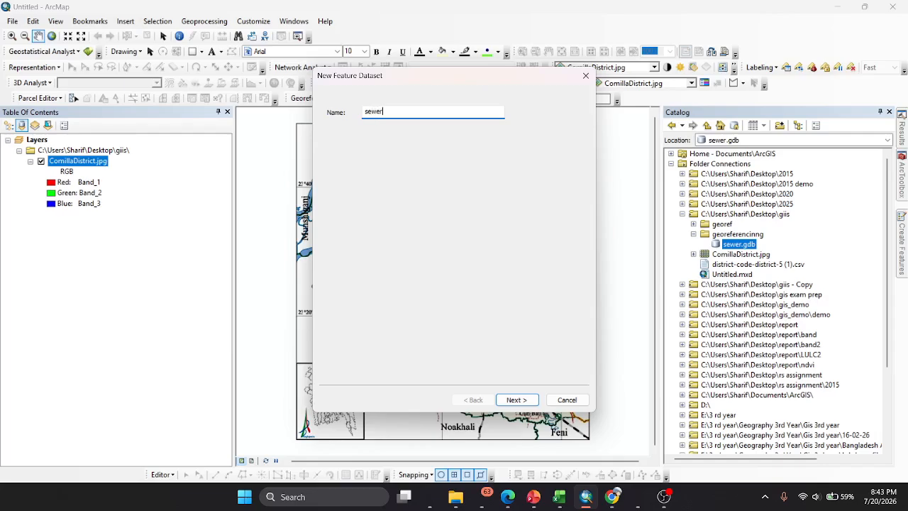
text(wer)
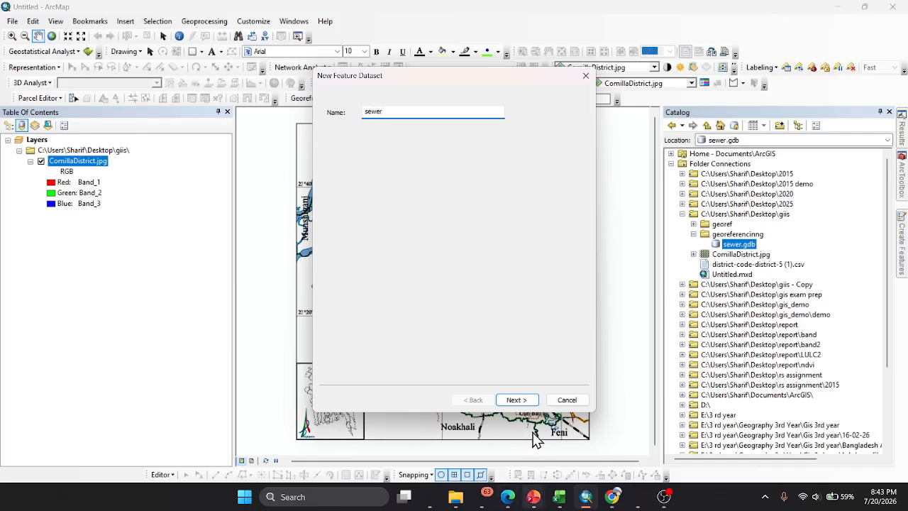
Step: Assign WGS 1984 UTM Zone 46N as the dataset's XY coordinate system, leave the vertical system unset, and finish creating it
click(516, 400)
click(409, 200)
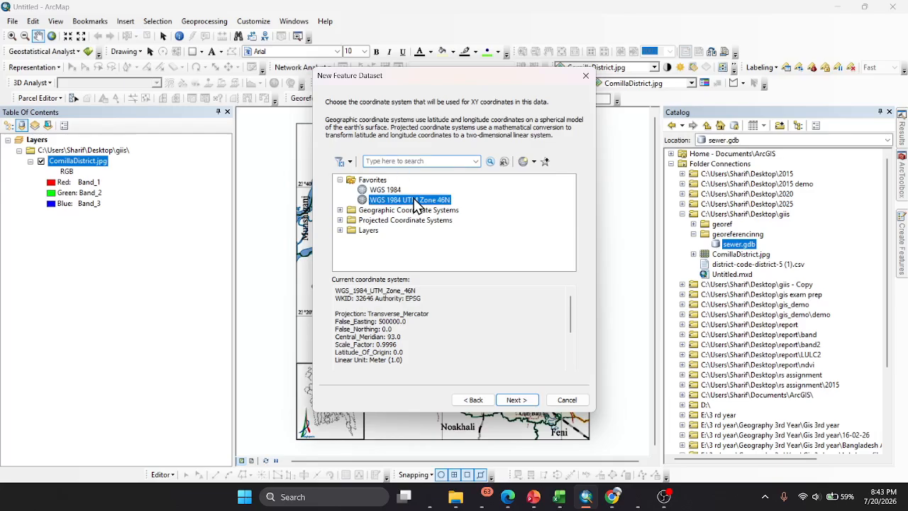
click(516, 400)
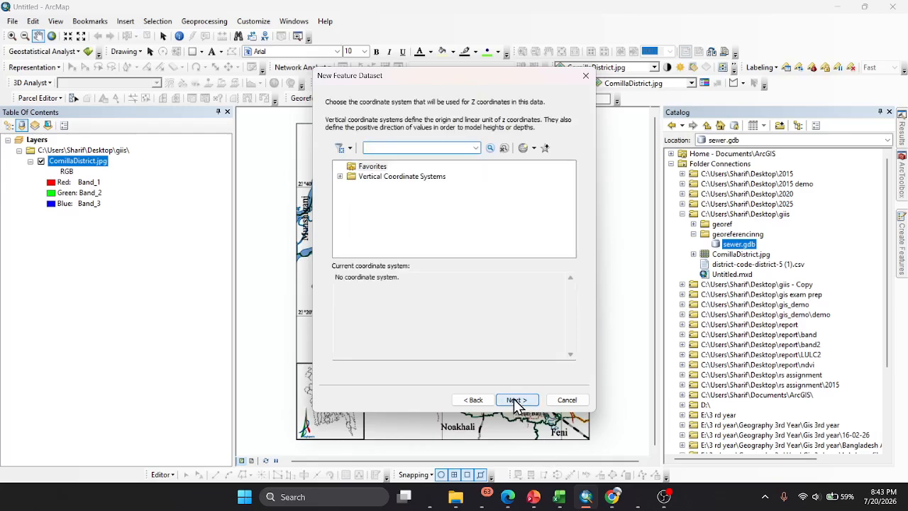
click(517, 400)
click(518, 343)
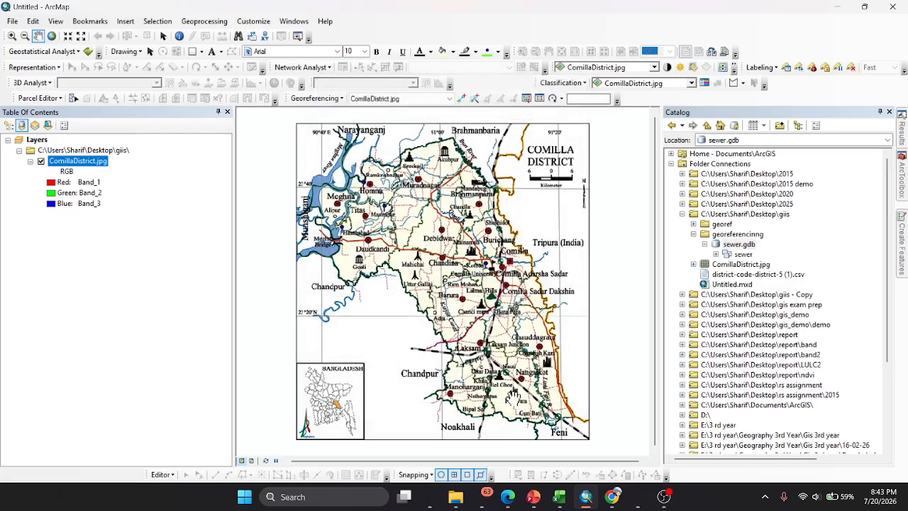
Step: View the properties of the sewer feature dataset and close them without changes
right_click(742, 254)
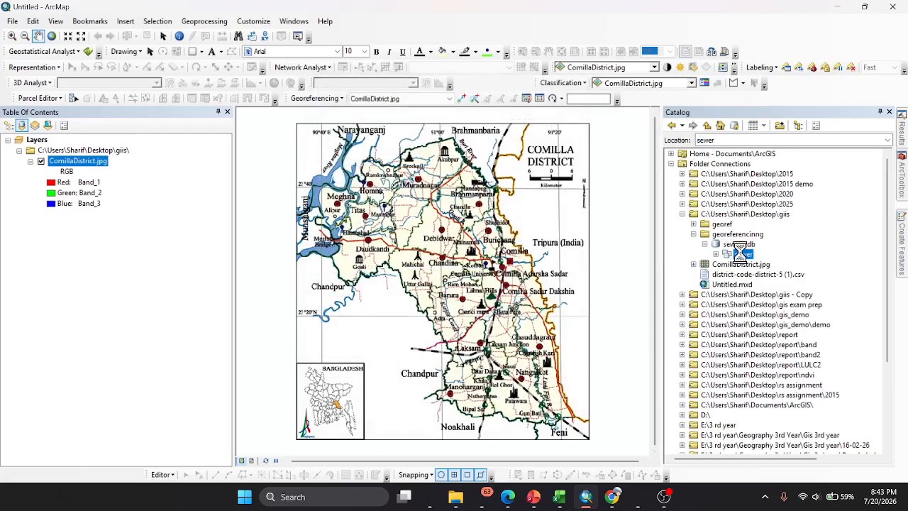
click(760, 398)
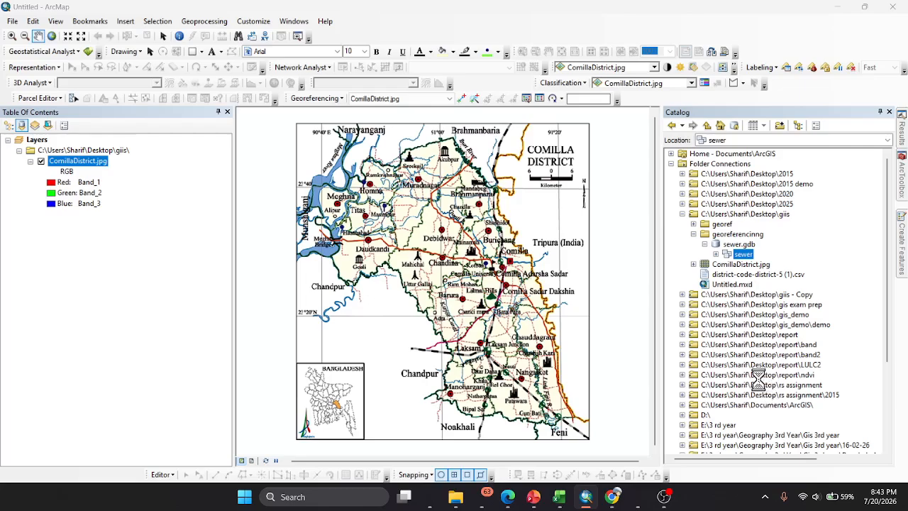
click(589, 73)
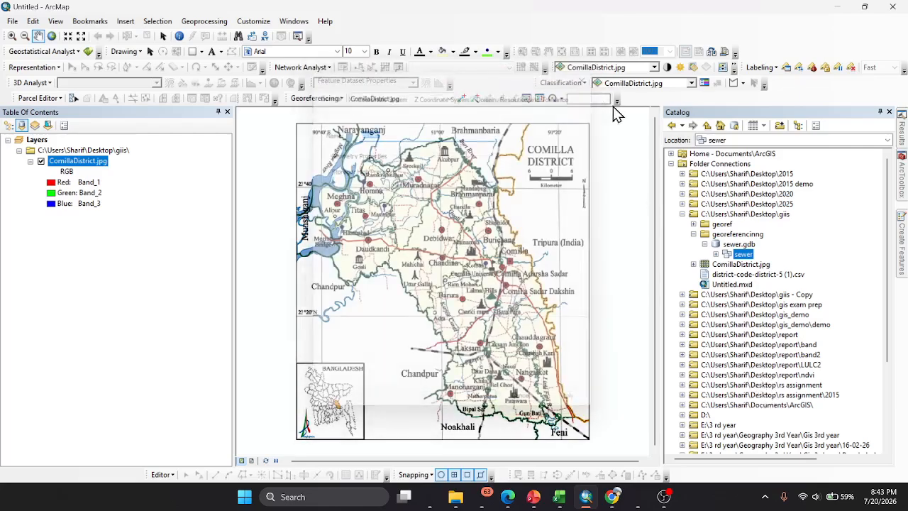
Step: Start a new feature class named sewer_line inside the sewer feature dataset
right_click(746, 259)
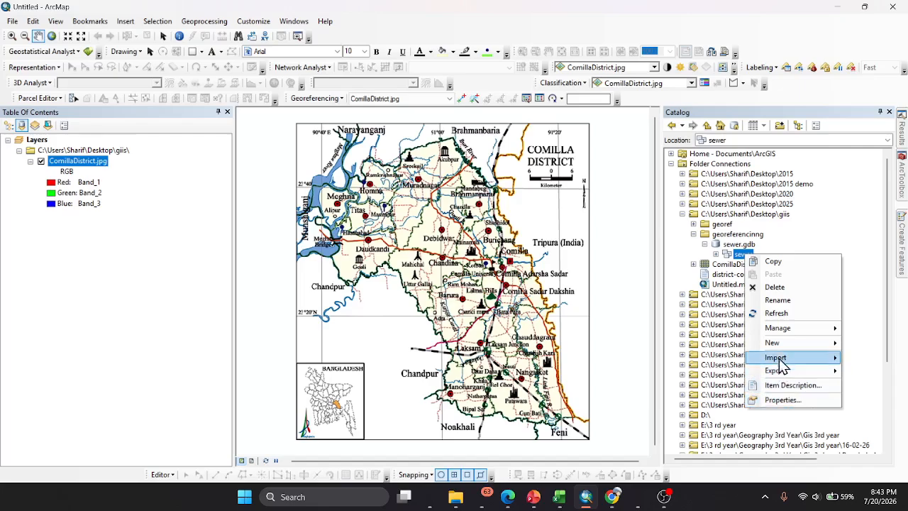
mouse_move(772, 343)
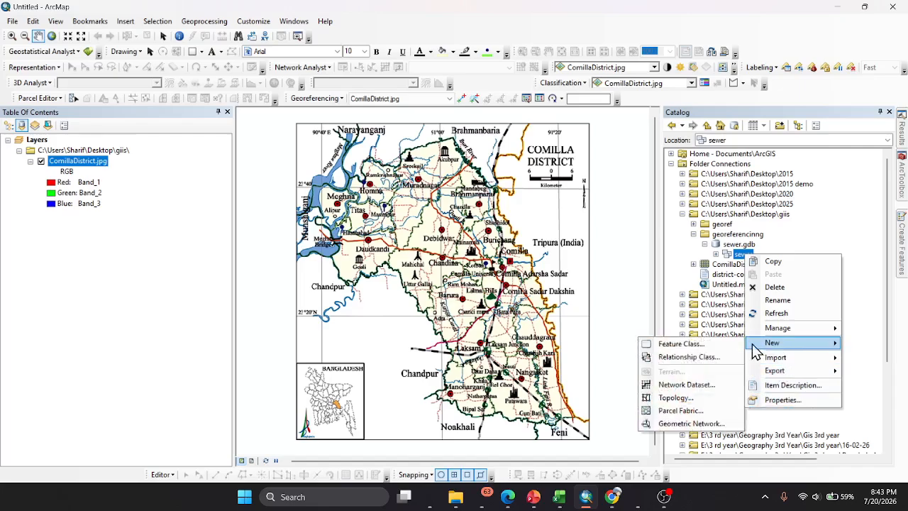
click(671, 344)
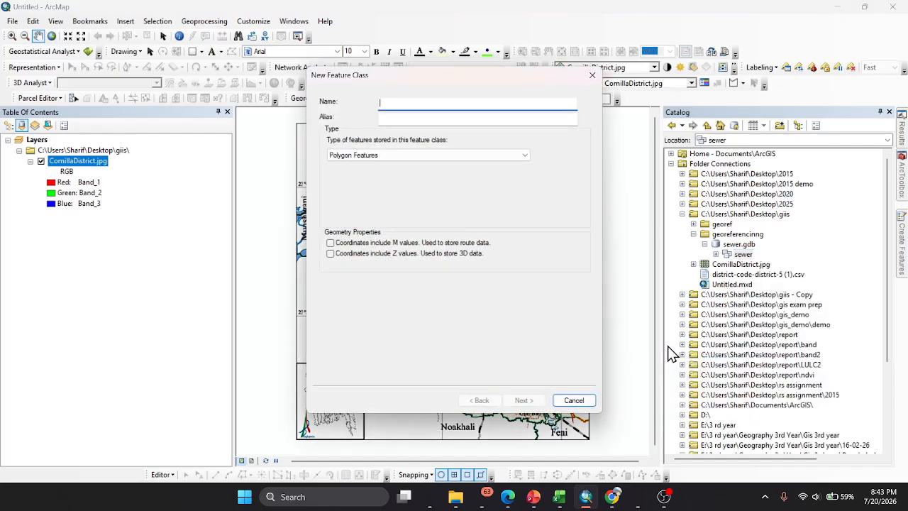
click(518, 501)
click(519, 501)
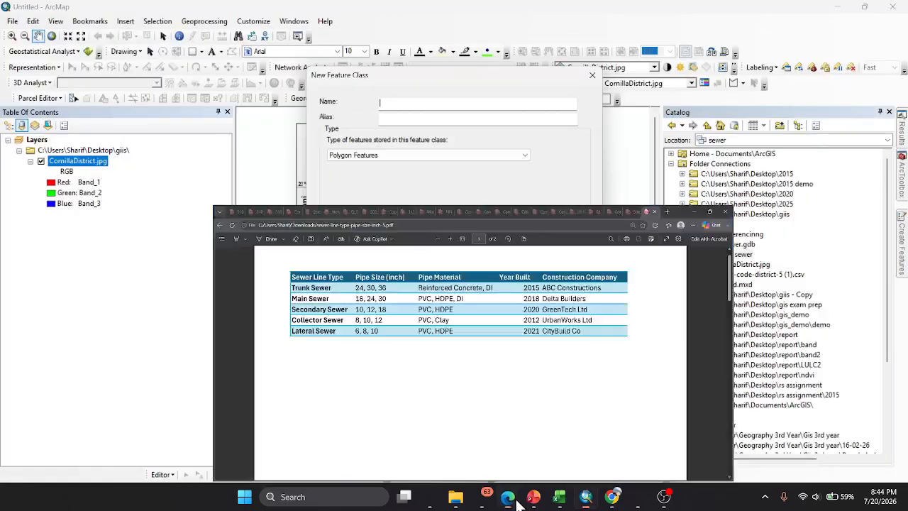
text(sewer_line)
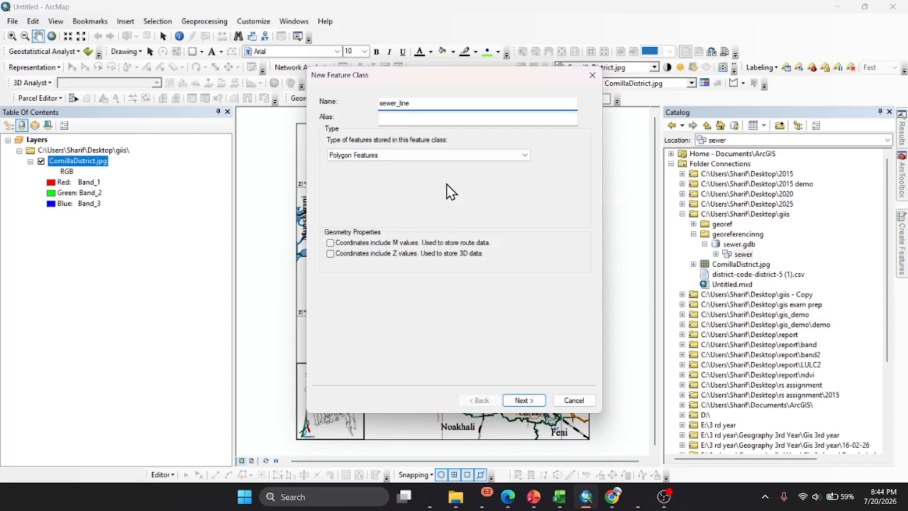
Step: Give the feature class the alias sewer Line, reusing its name with a space and a capital L
double_click(418, 104)
key(ctrl+c)
click(418, 117)
key(ctrl+v)
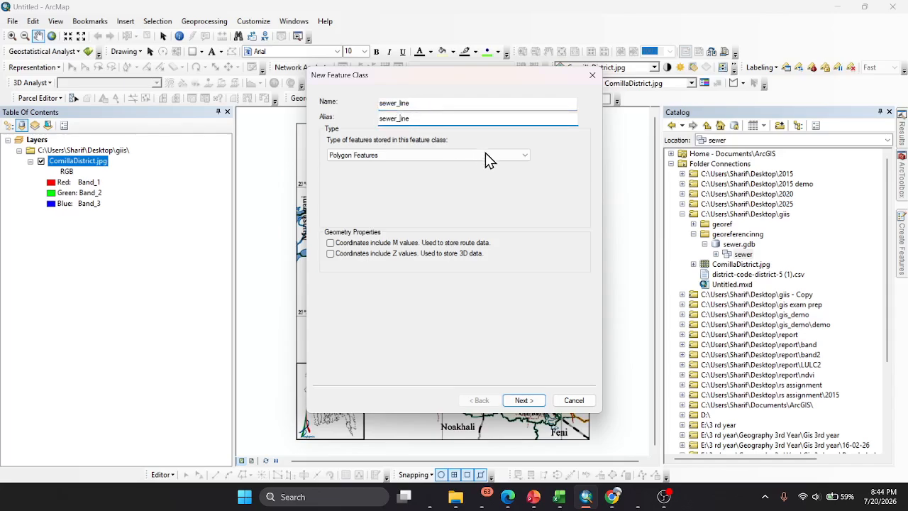
key(BackSpace)
key(BackSpace)
text(L)
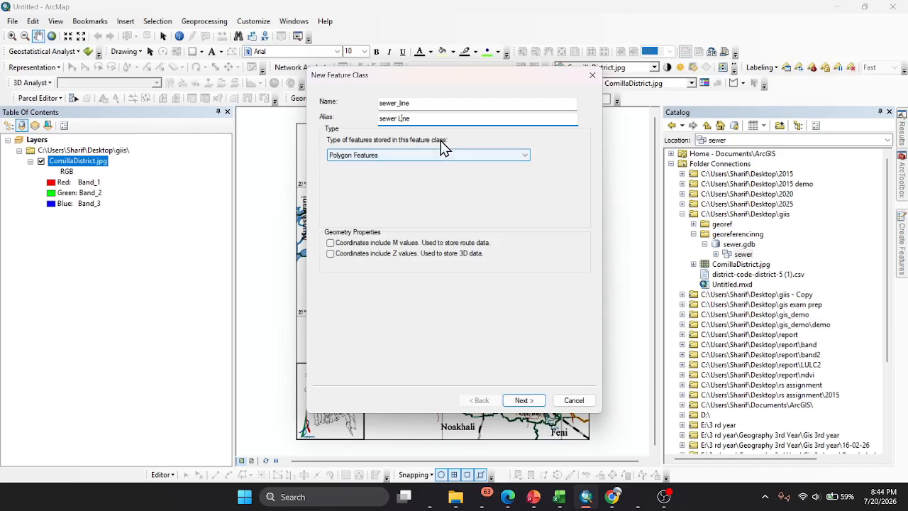
Step: Set the feature type to Line Features and accept the default database storage configuration
click(429, 155)
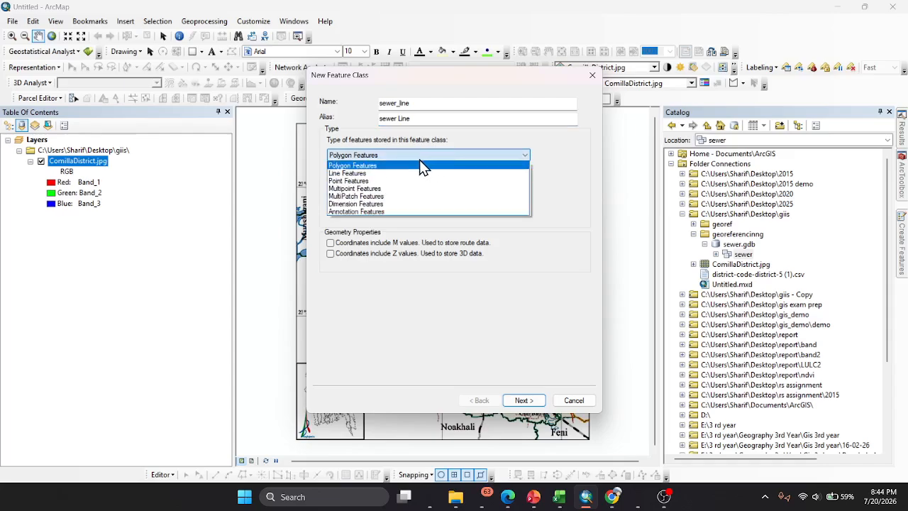
click(357, 173)
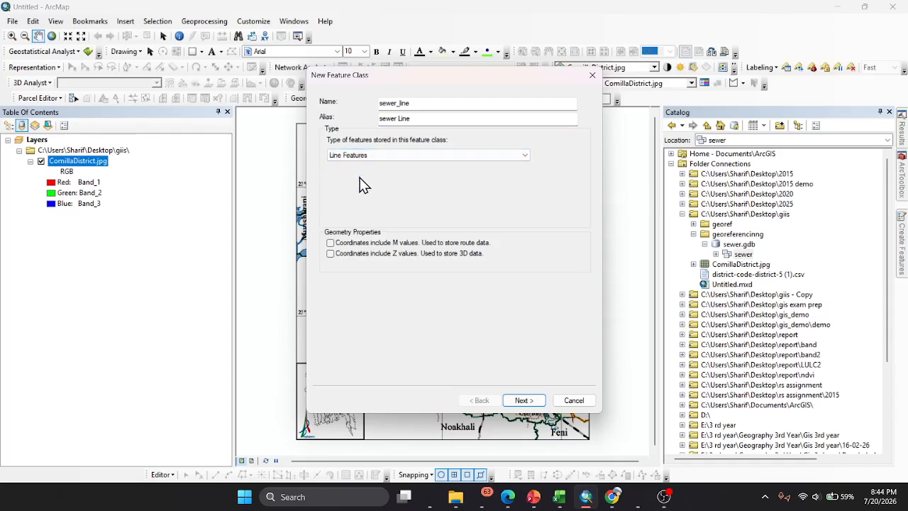
click(523, 400)
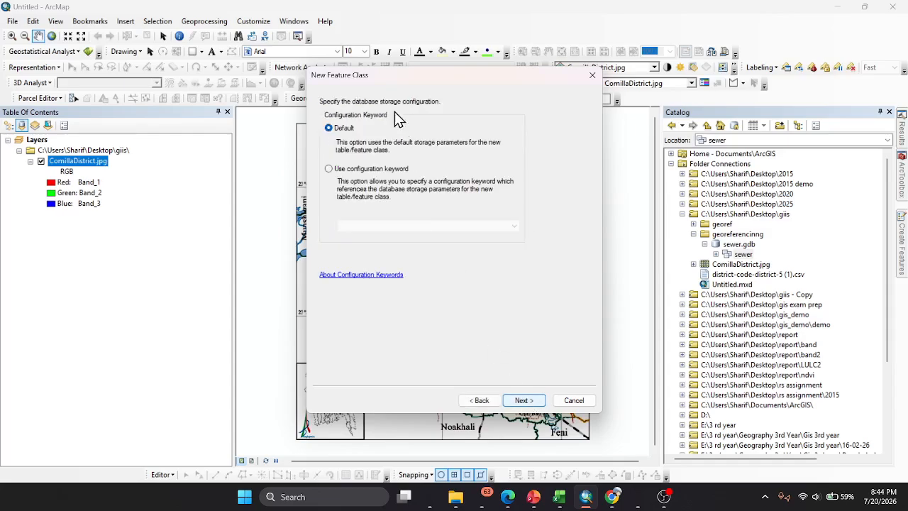
click(523, 401)
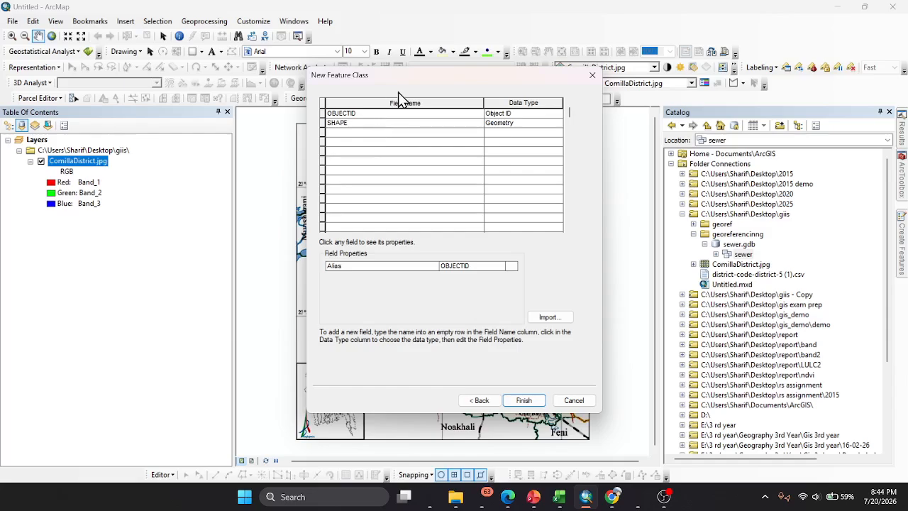
Step: Switch to the sewer line PDF in Edge and examine the table's columns and rows to identify the attribute fields needed
click(387, 132)
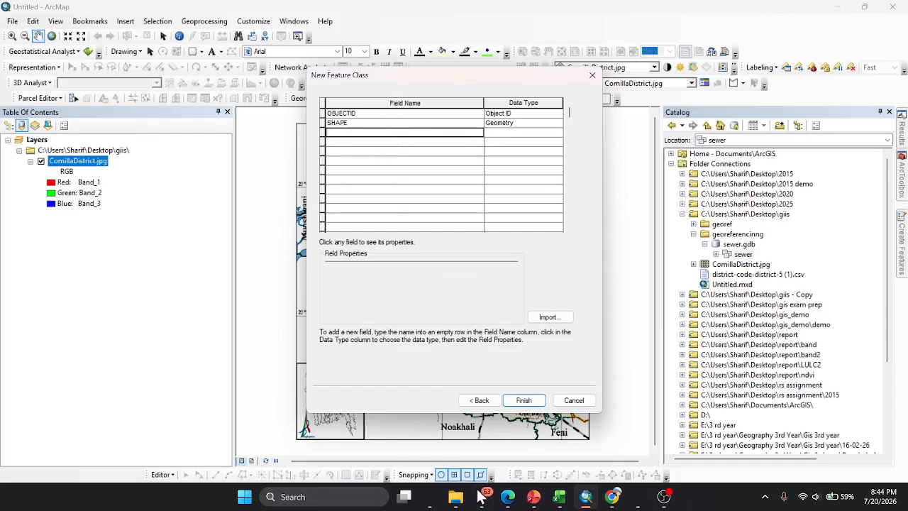
mouse_move(522, 501)
click(509, 465)
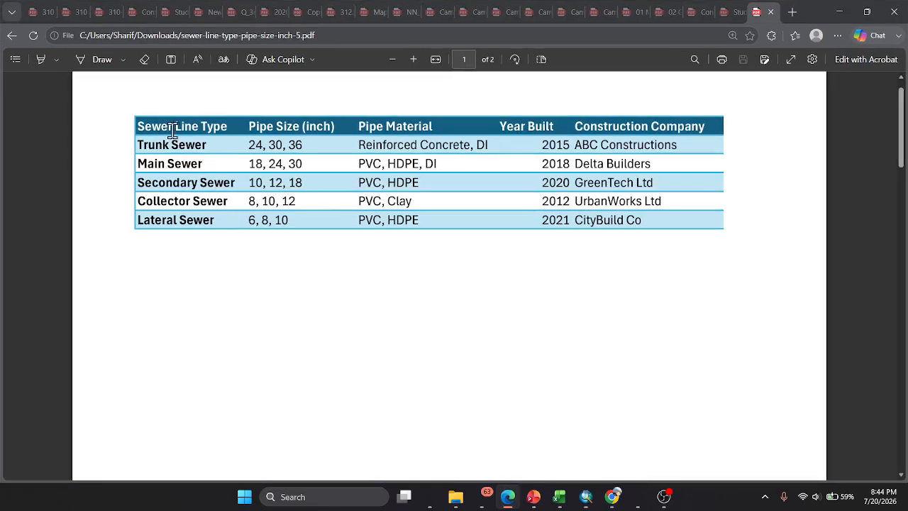
drag(229, 128, 196, 239)
right_click(161, 169)
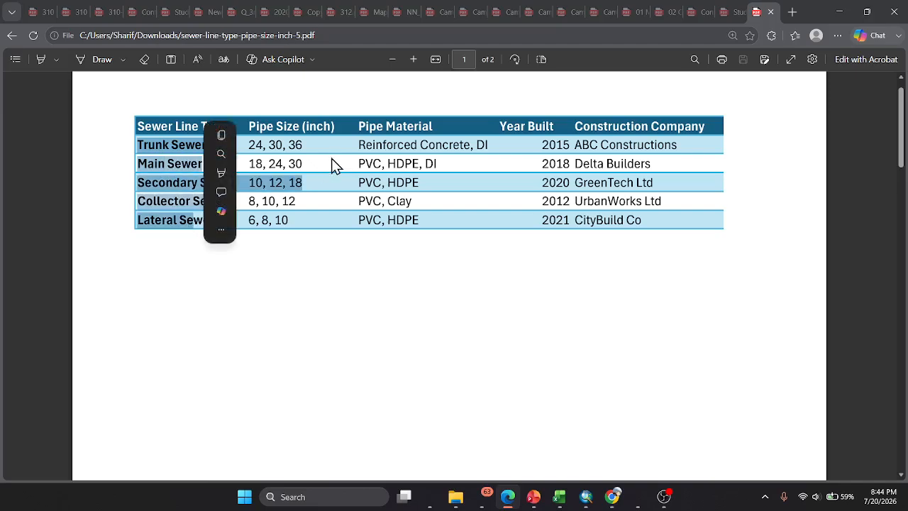
click(290, 136)
drag(268, 144, 736, 206)
click(514, 326)
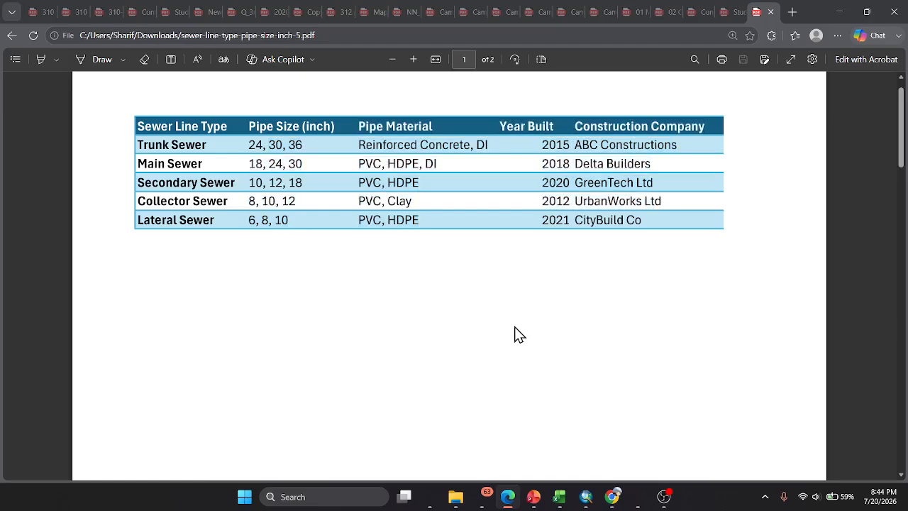
Step: Copy the Sewer Line Type header from the PDF and enter it in ArcMap as the feature class's first new field name
drag(130, 125, 231, 132)
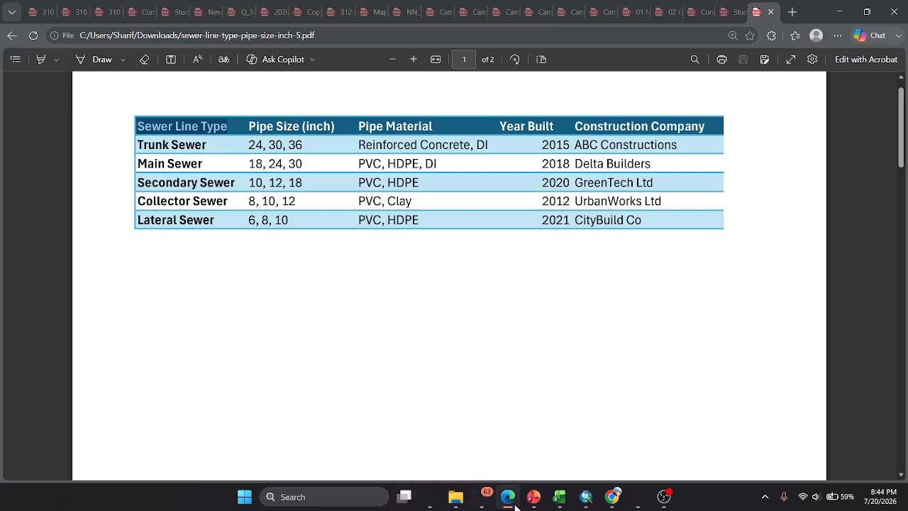
mouse_move(609, 500)
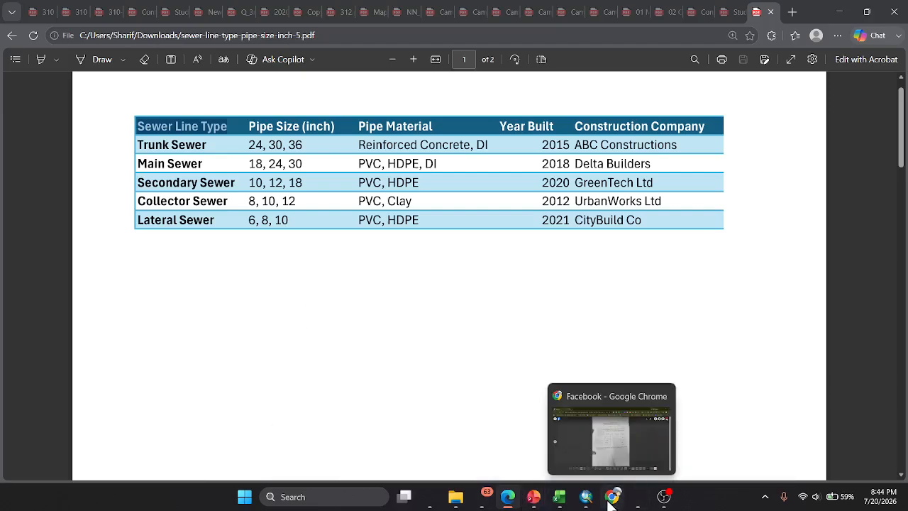
click(589, 418)
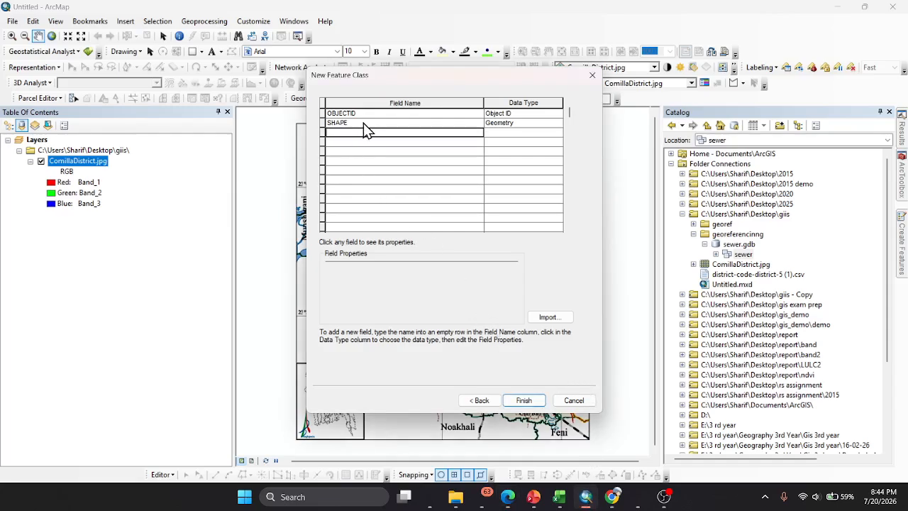
key(ctrl+v)
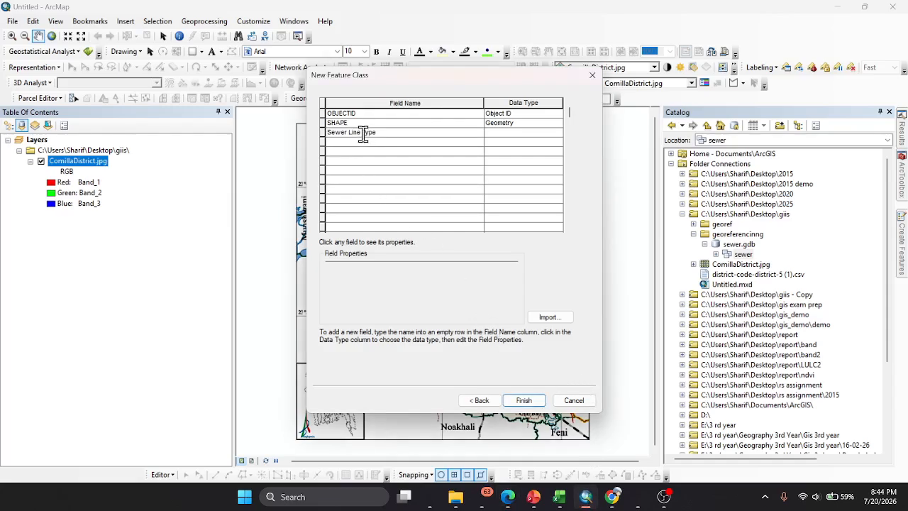
Step: Replace the spaces in the new field name to make it Sewer_Line_Type, and set its data type to Short Integer
key(BackSpace)
text(_)
key(Left)
key(Left)
key(Left)
key(Left)
key(BackSpace)
text(_)
click(525, 133)
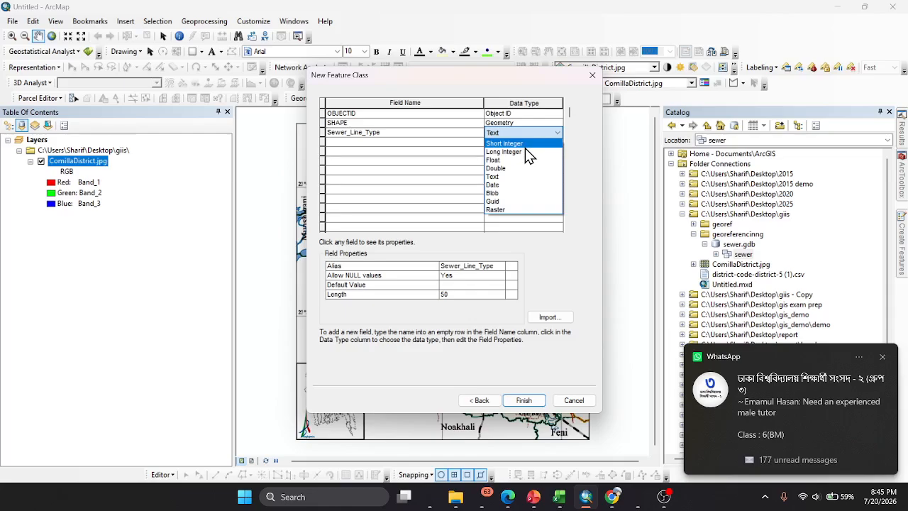
click(525, 146)
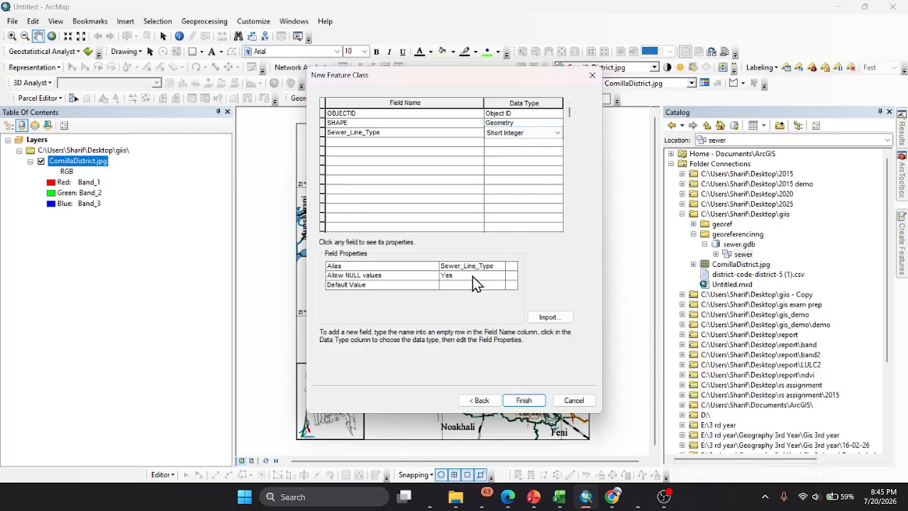
Step: Finish creating the sewer_line feature class and set Sewer_Line_Type as the subtype field in its properties
click(524, 400)
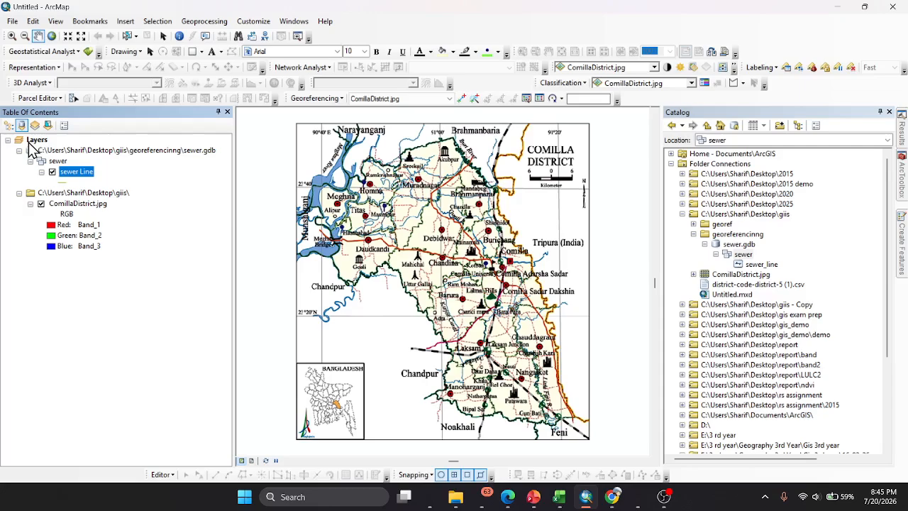
right_click(762, 264)
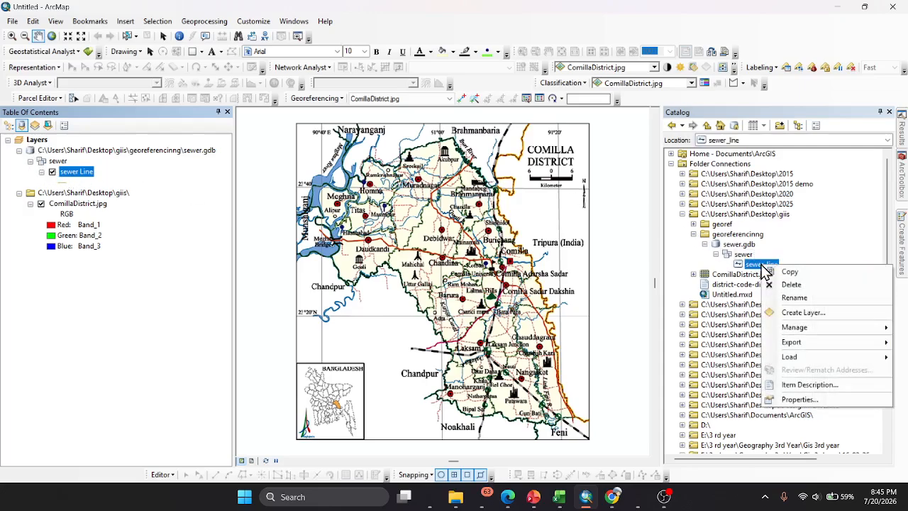
click(799, 399)
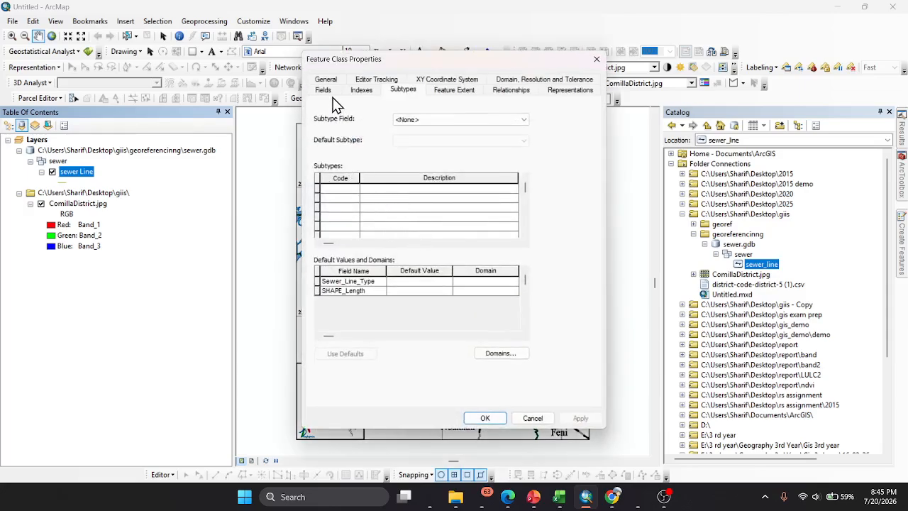
click(430, 118)
click(434, 138)
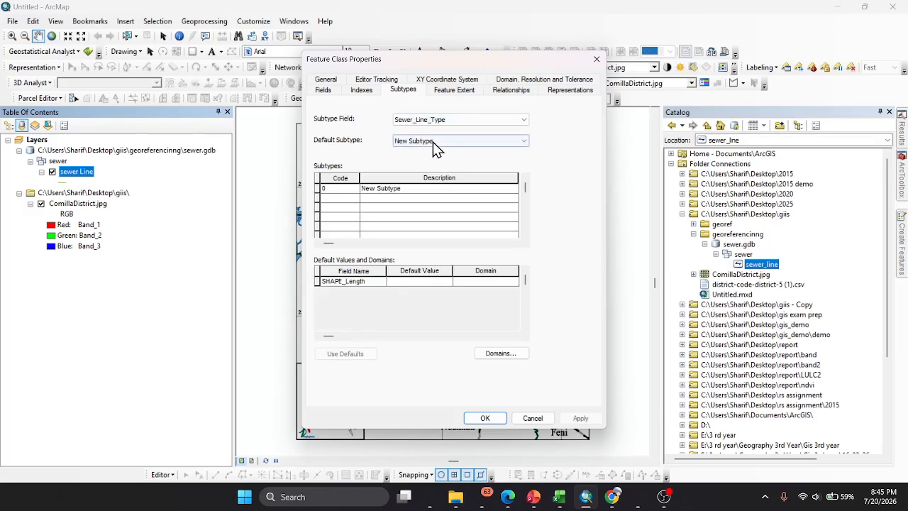
click(433, 142)
click(430, 152)
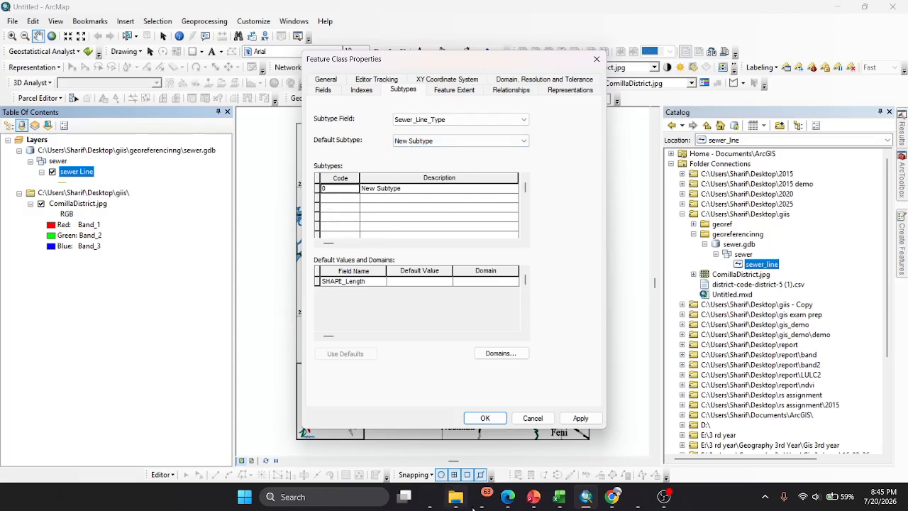
Step: Switch to the sewer line PDF in Edge, select the Trunk Sewer entry, and place the narrowed PDF window beside ArcMap's properties dialog
click(531, 500)
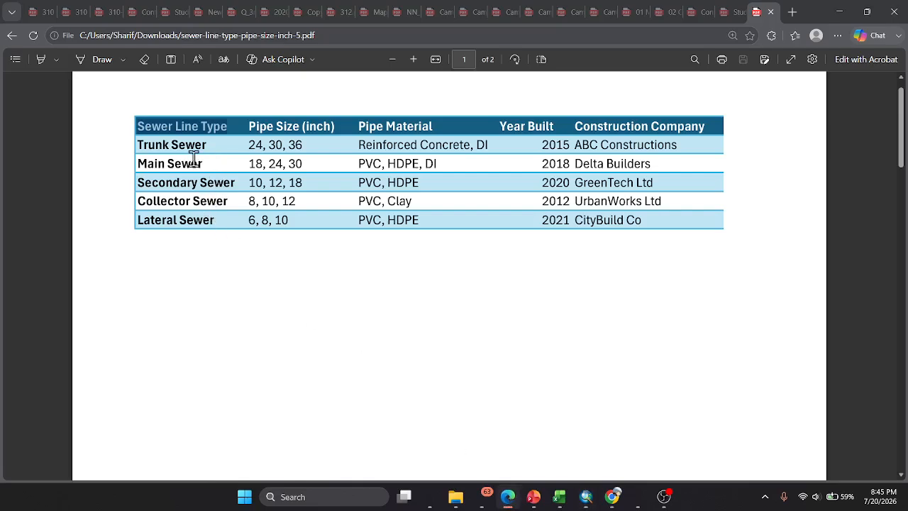
drag(207, 147, 126, 156)
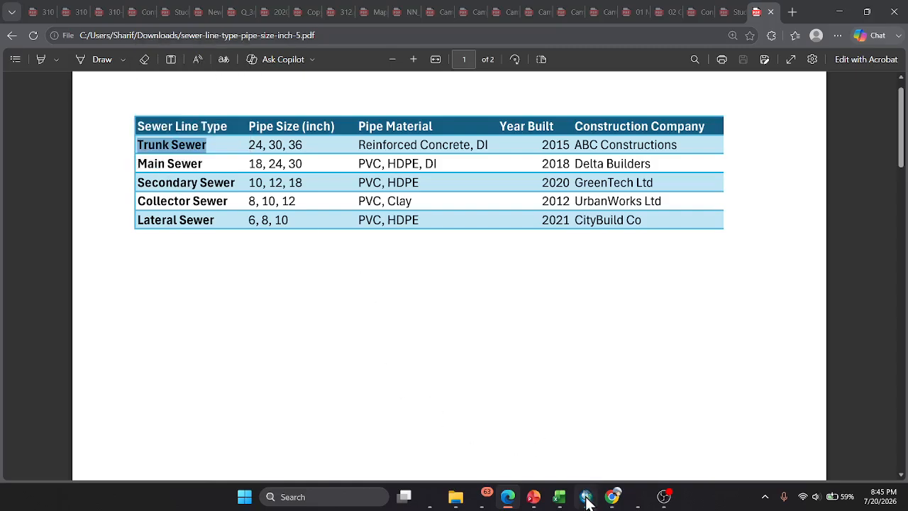
mouse_move(510, 500)
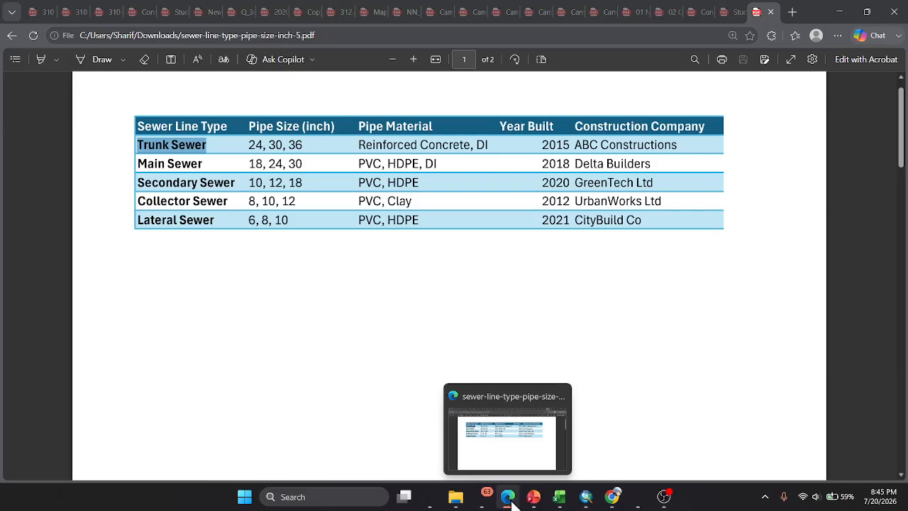
mouse_move(867, 12)
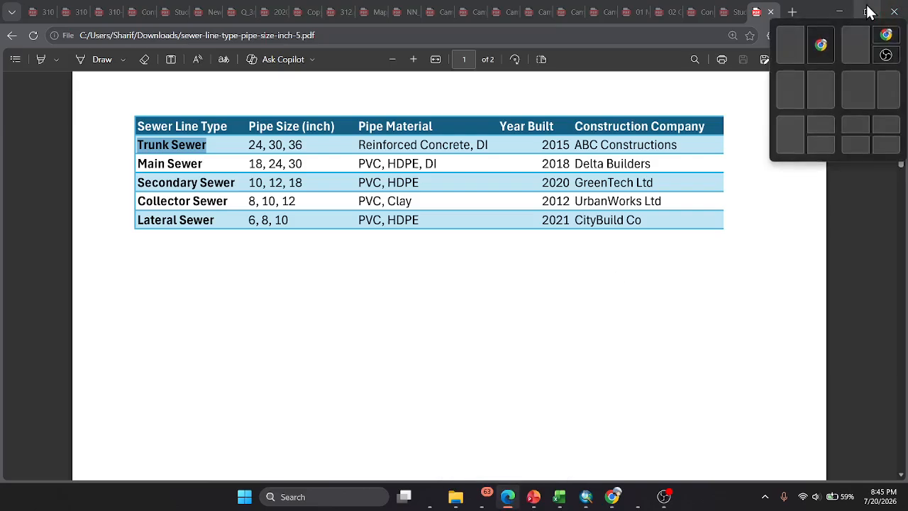
click(826, 86)
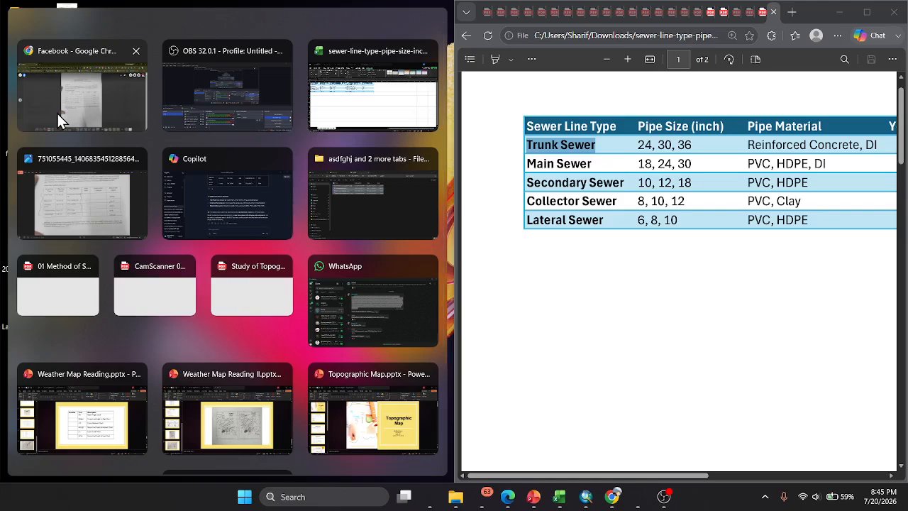
scroll(207, 149, down, 2)
scroll(208, 149, down, 1)
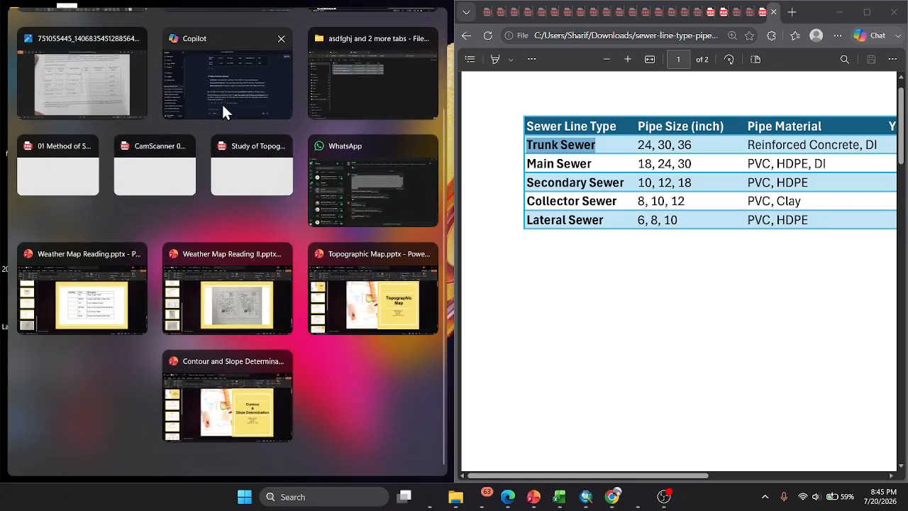
scroll(227, 112, up, 3)
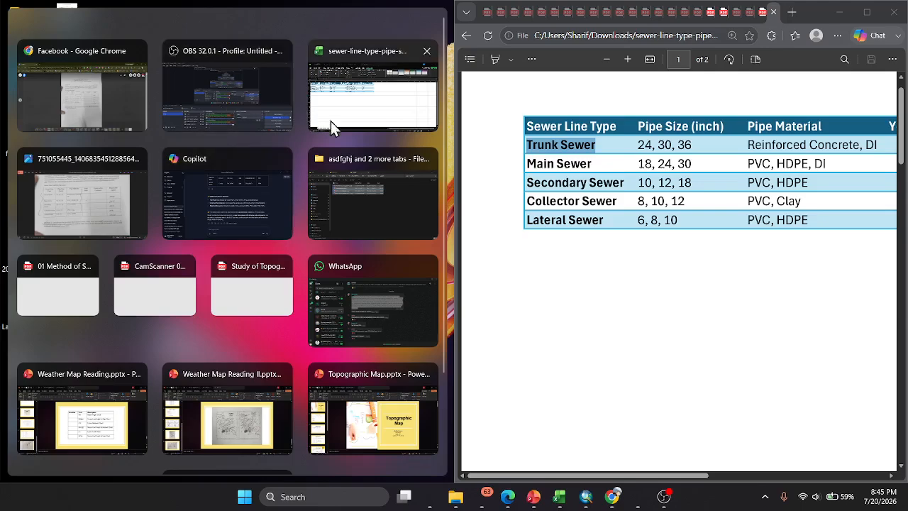
scroll(358, 179, down, 2)
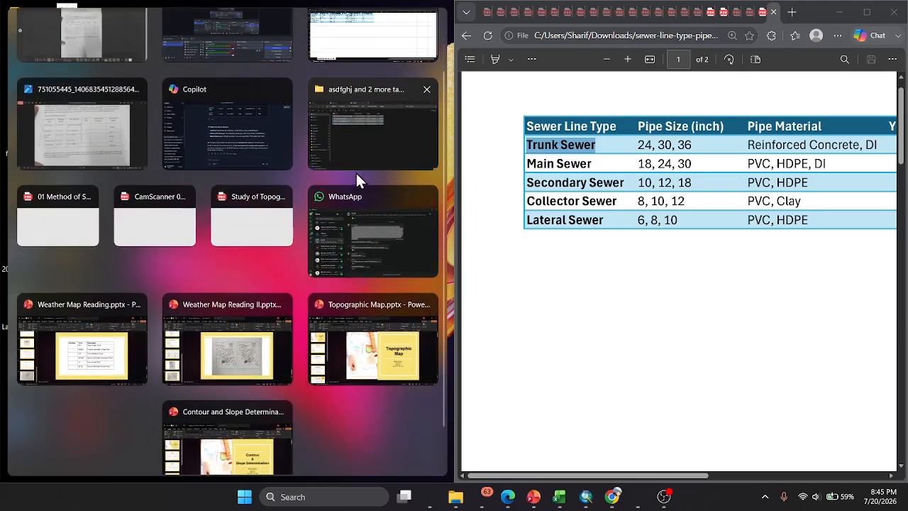
scroll(356, 177, down, 1)
scroll(357, 178, up, 3)
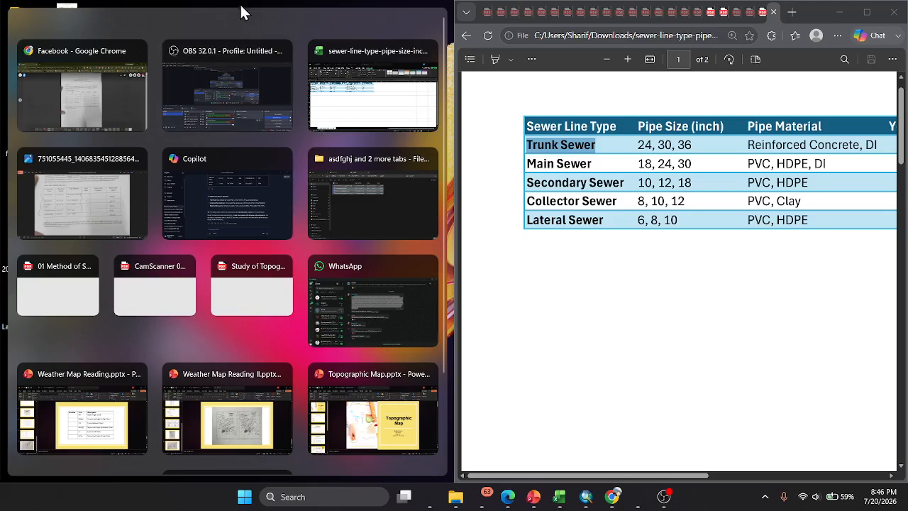
click(273, 22)
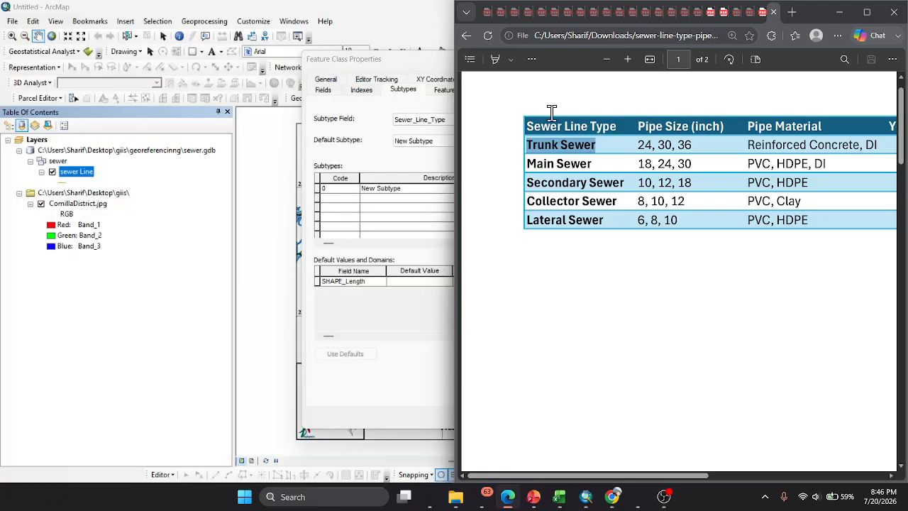
drag(455, 170, 629, 164)
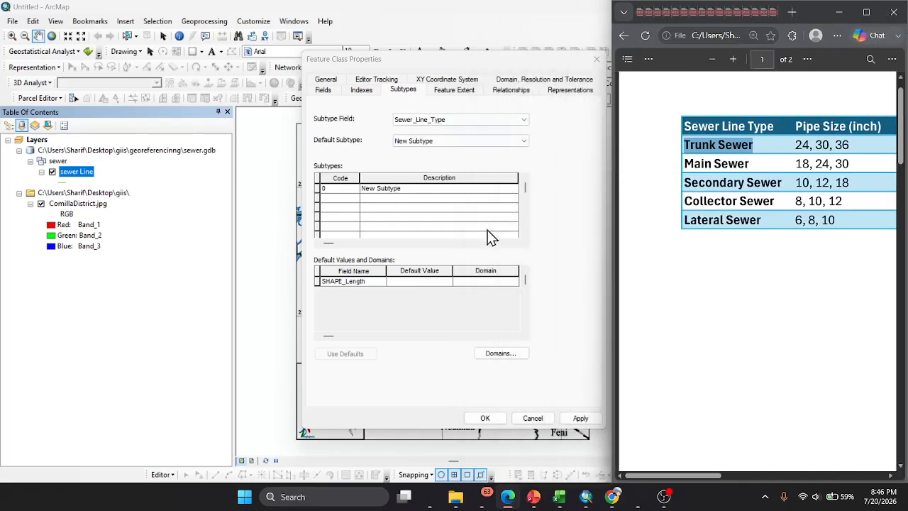
Step: Enter the subtype codes 1, 2, 3, 4 and 5 for the Sewer_Line_Type field
click(334, 190)
text(1)
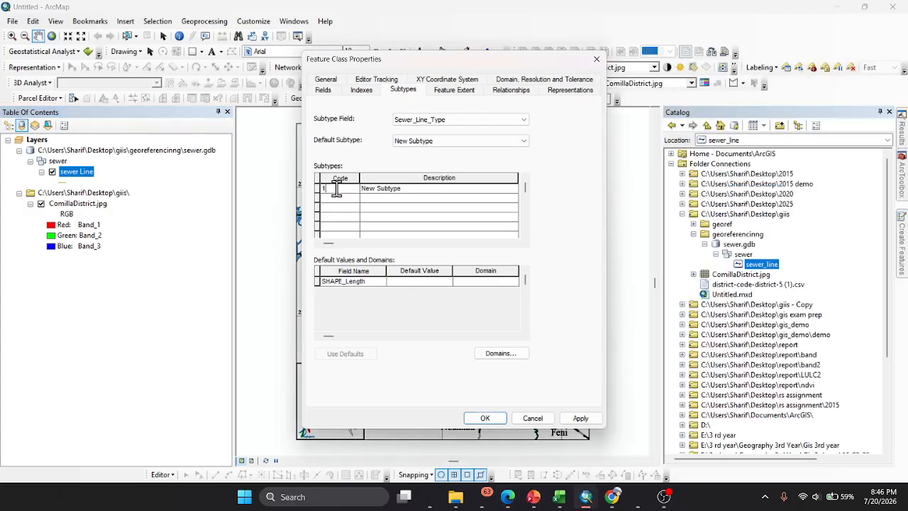
text(2)
click(346, 208)
text(3)
click(350, 218)
text(4)
click(353, 225)
text(5)
Step: Copy Trunk Sewer from the PDF in Edge and enter it in ArcMap as the description of subtype code 1
click(395, 188)
key(ctrl+a)
key(Right)
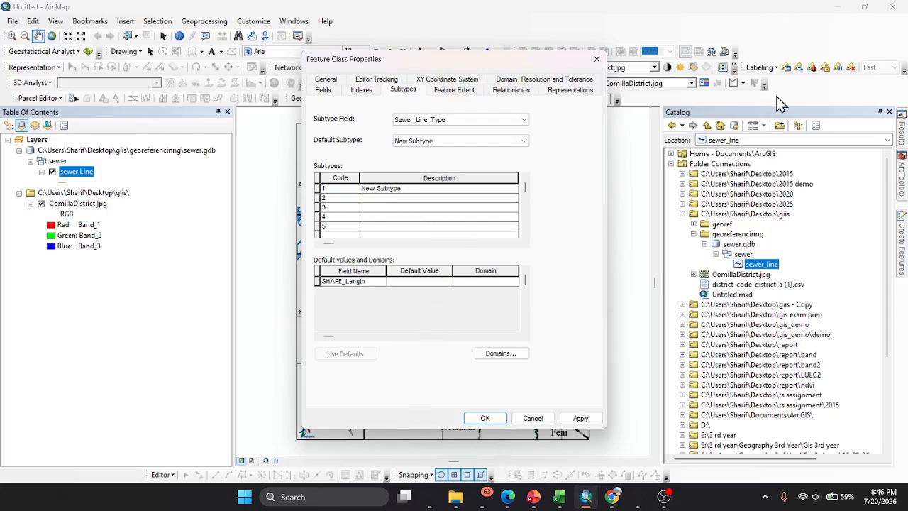
mouse_move(578, 500)
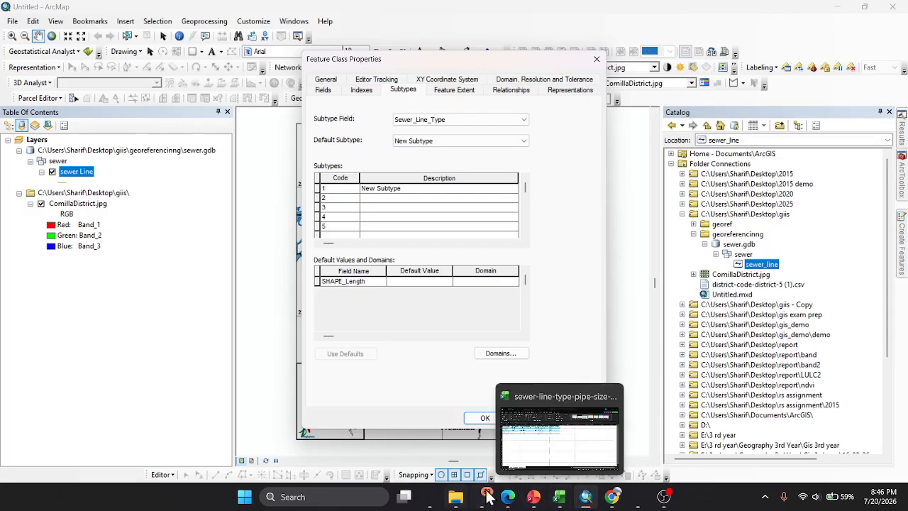
click(508, 498)
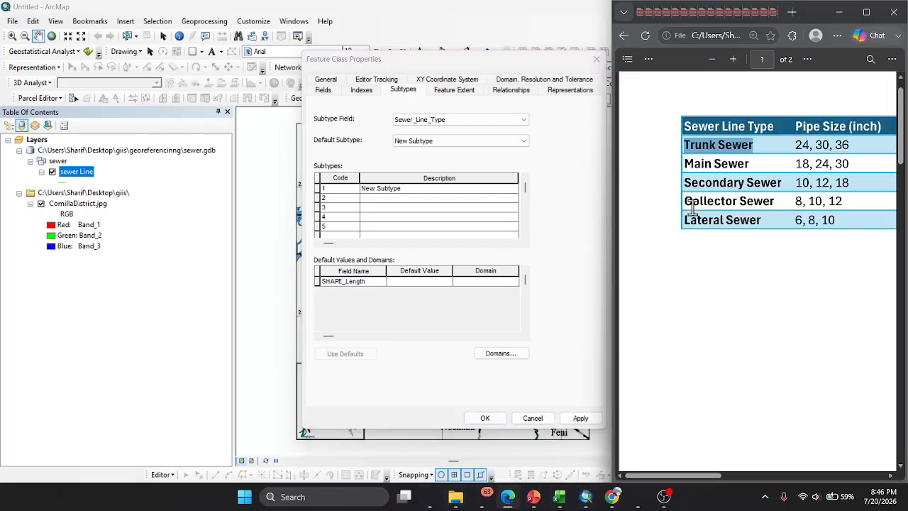
right_click(717, 145)
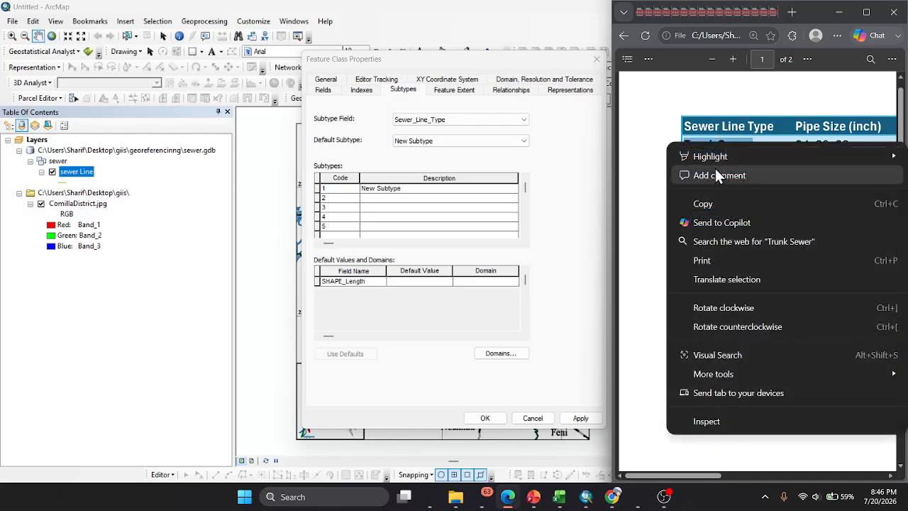
click(710, 205)
click(386, 187)
click(401, 188)
key(ctrl+v)
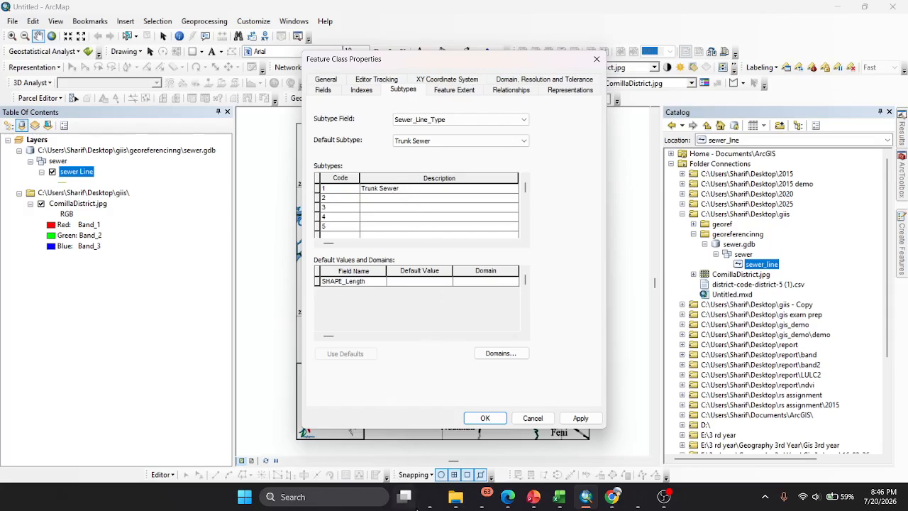
Step: Copy Main Sewer from the PDF in Edge and enter it in ArcMap as the description of subtype code 2
click(510, 496)
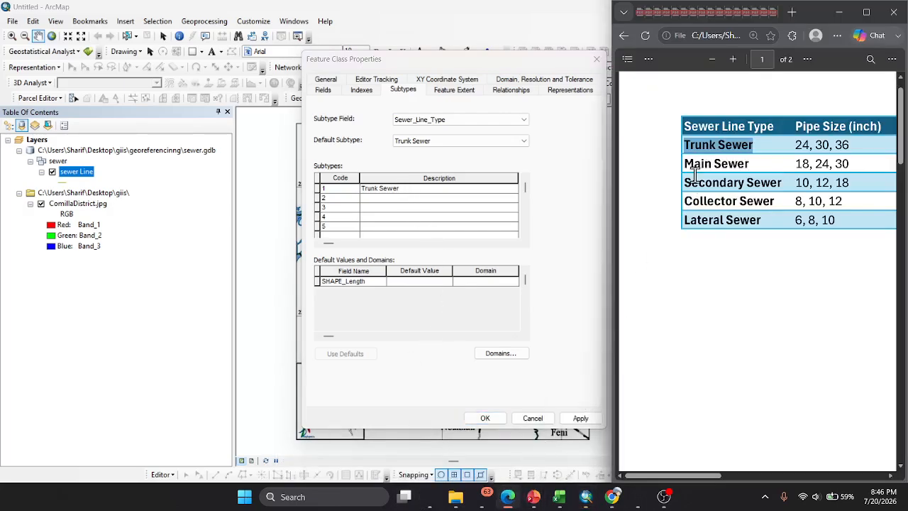
drag(683, 164, 750, 158)
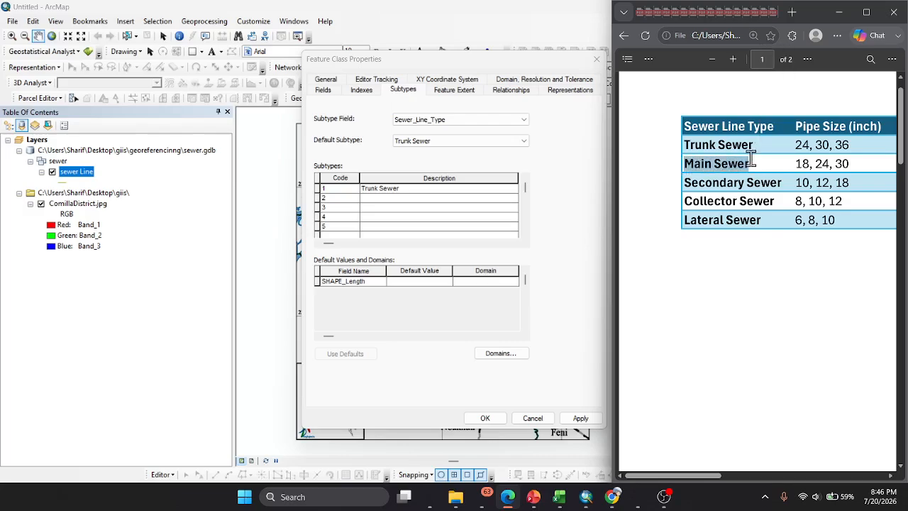
click(396, 200)
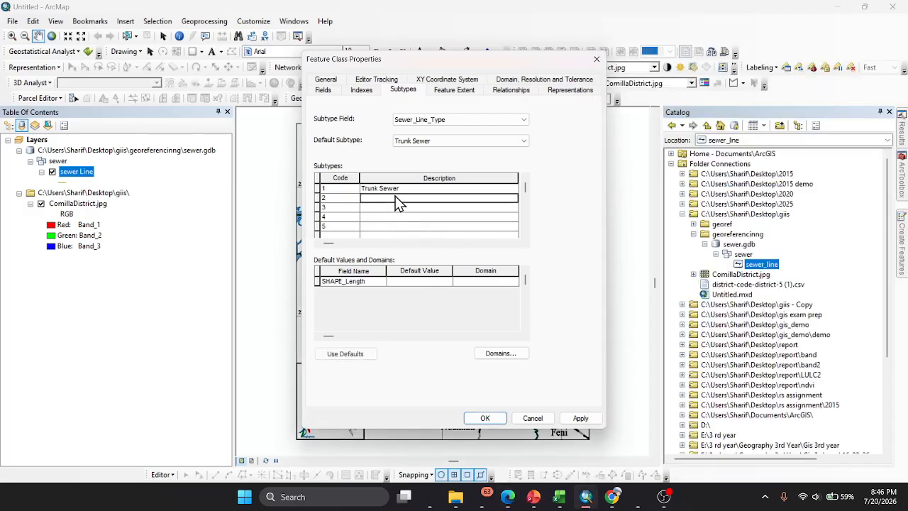
key(ctrl+v)
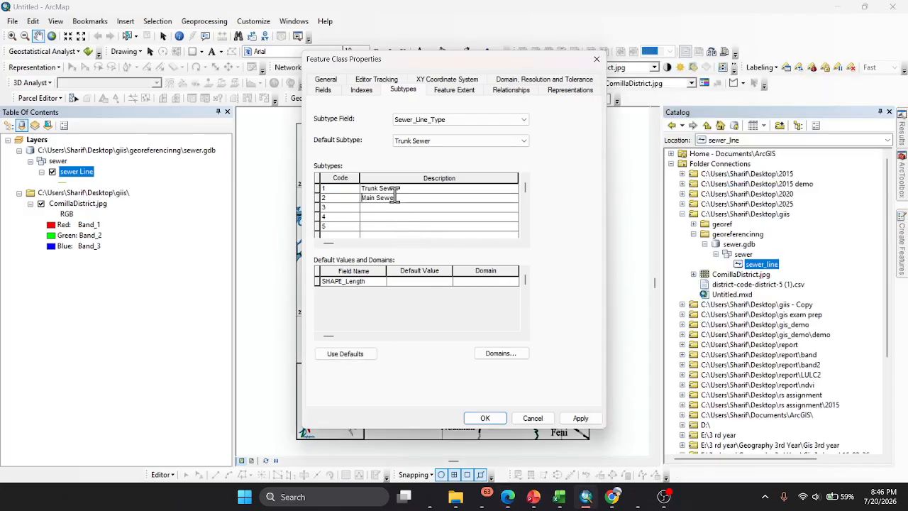
Step: Copy Secondary Sewer from the PDF in Edge and enter it in ArcMap as the description of subtype code 3
click(508, 496)
triple_click(782, 182)
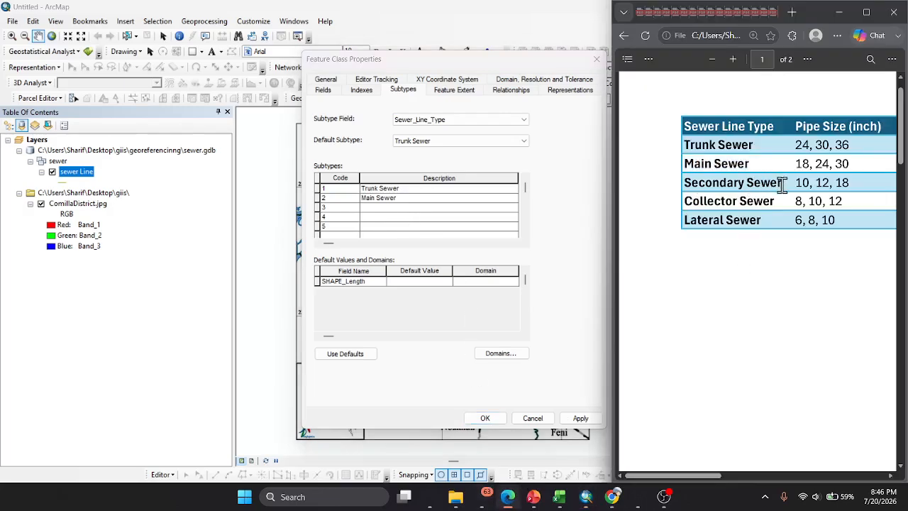
triple_click(684, 183)
right_click(690, 188)
key(ctrl+c)
click(411, 206)
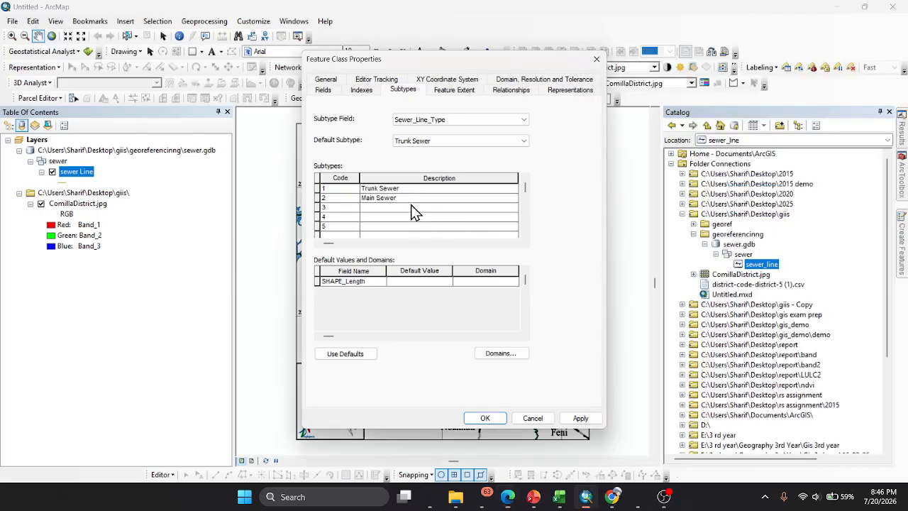
click(370, 208)
key(ctrl+v)
Step: Copy Collector Sewer from the PDF in Edge and enter it in ArcMap as the description of subtype code 4
click(507, 498)
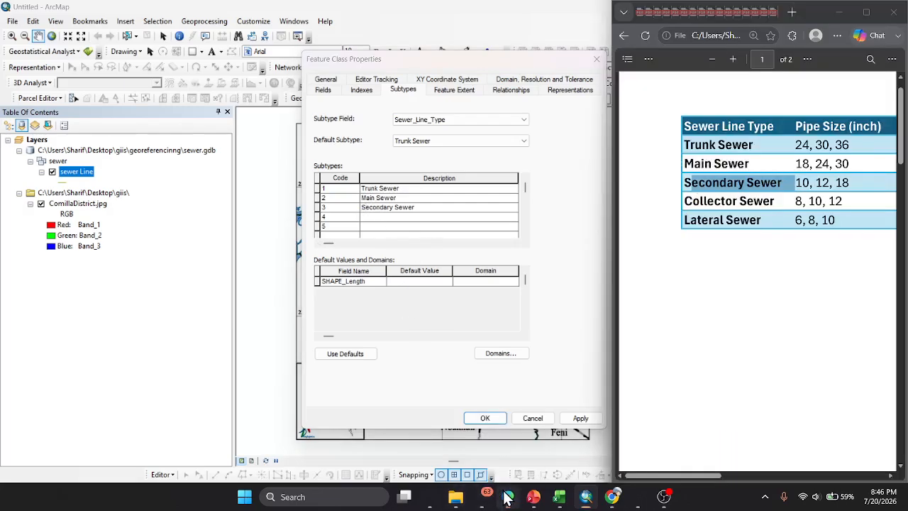
drag(778, 201, 673, 202)
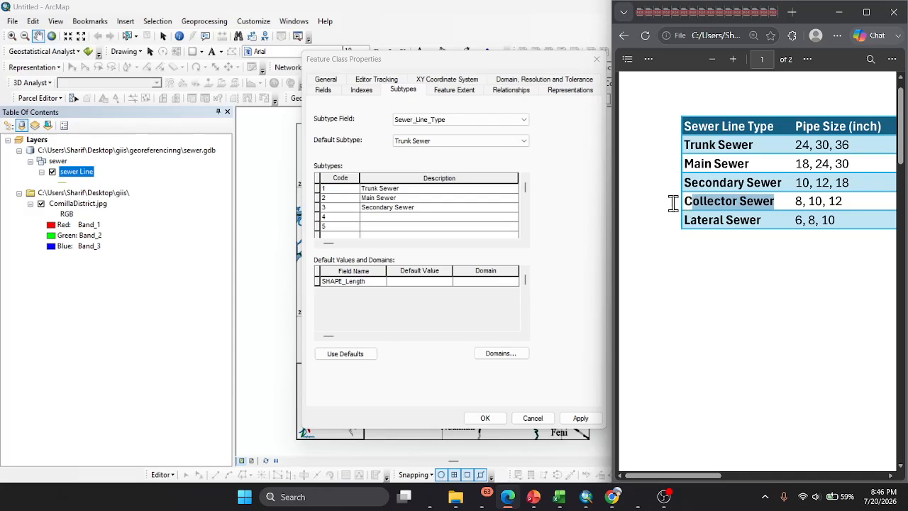
click(396, 218)
key(ctrl+v)
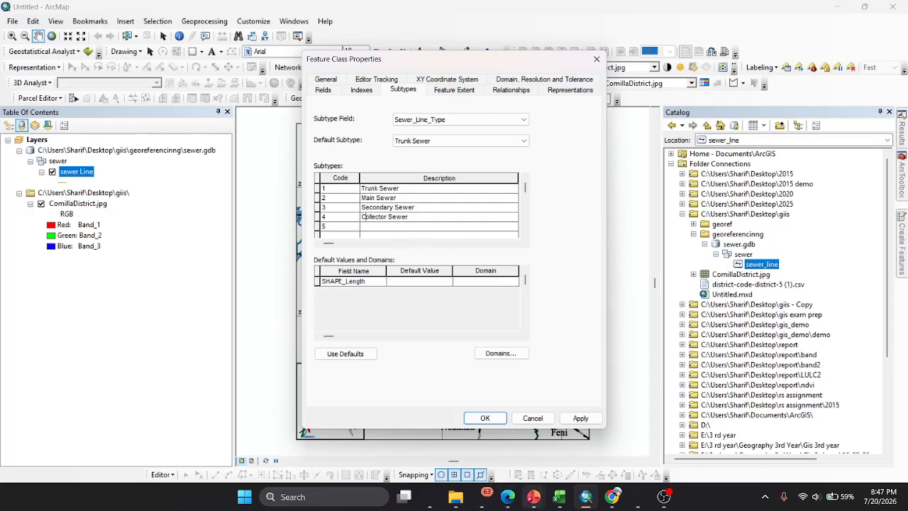
Step: Copy the Lateral Sewer name from the PDF in Edge and complete it in ArcMap as the description of subtype code 5
click(508, 496)
drag(761, 220, 684, 226)
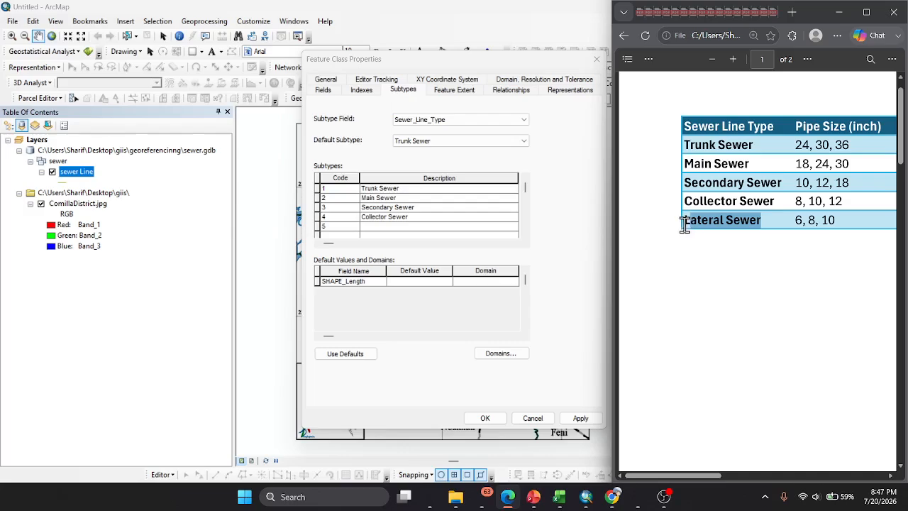
click(416, 226)
key(ctrl+v)
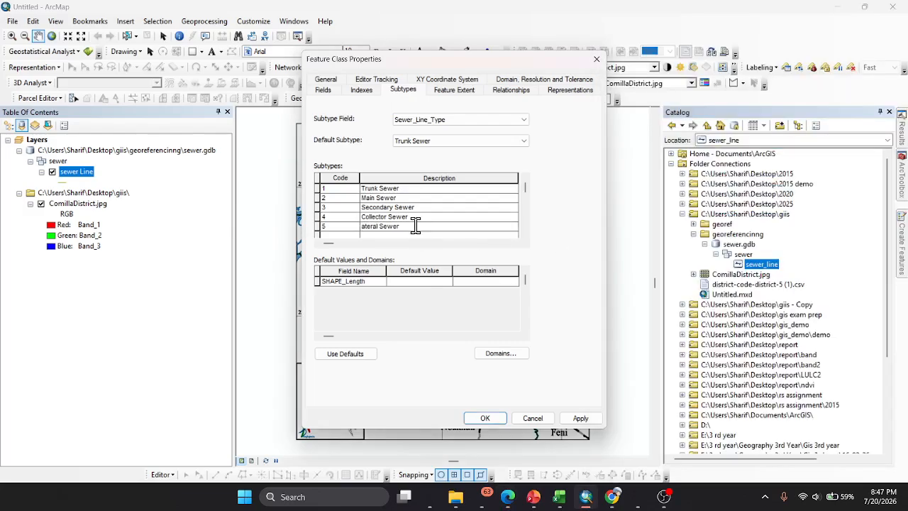
text(L)
Step: Try to apply the five Sewer_Line_Type subtypes, check the list of codes, and close the feature class properties
scroll(440, 176, down, 1)
click(578, 418)
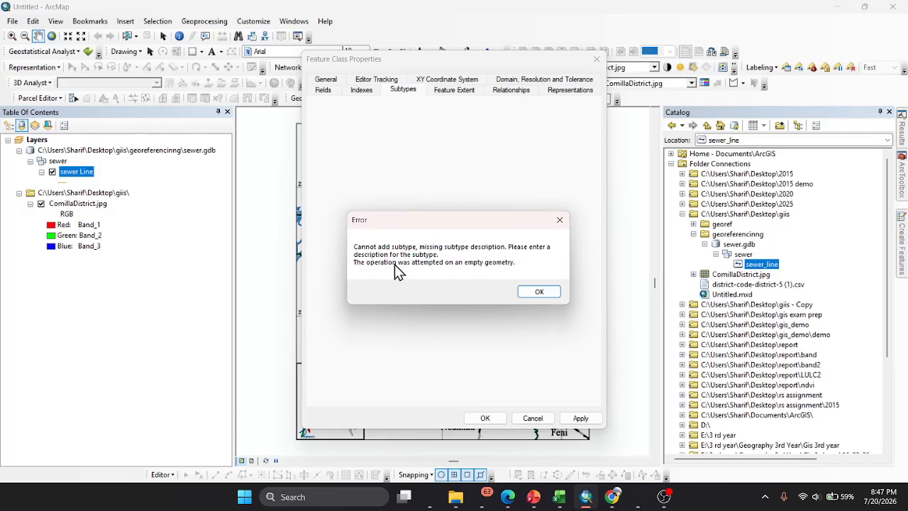
click(530, 292)
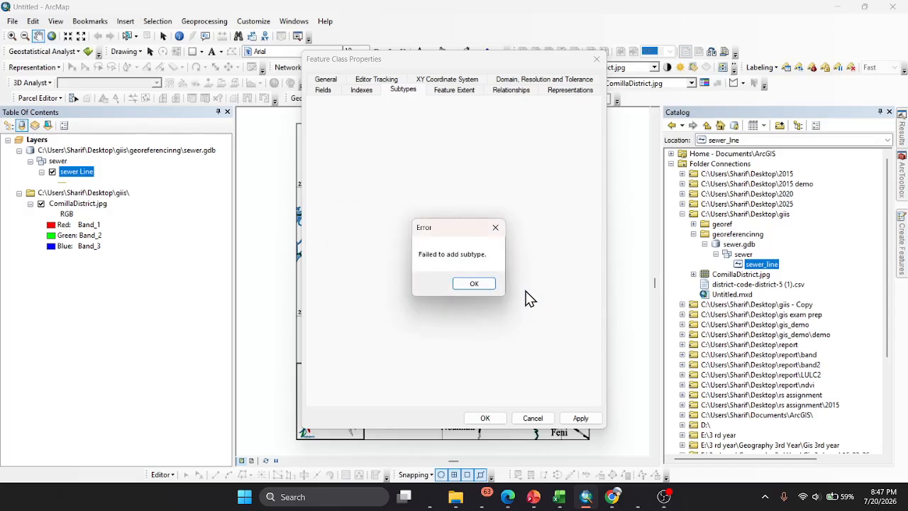
click(473, 283)
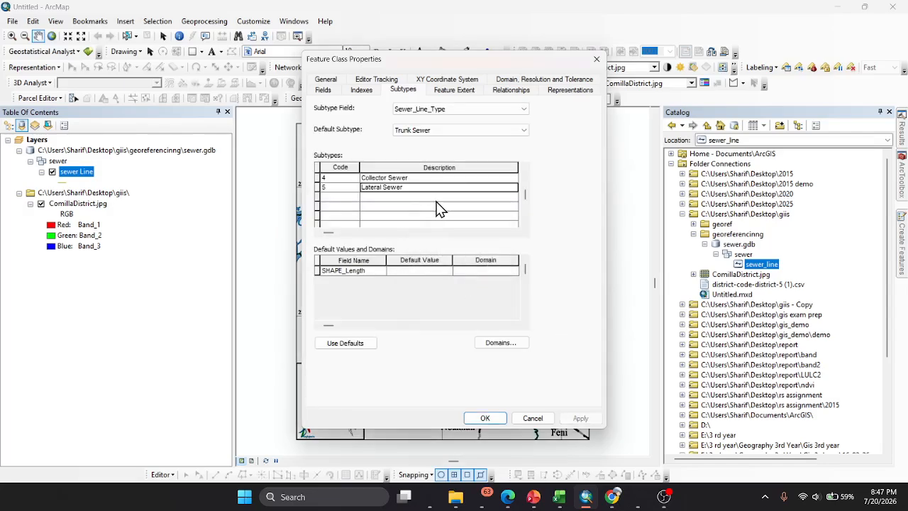
scroll(437, 208, up, 1)
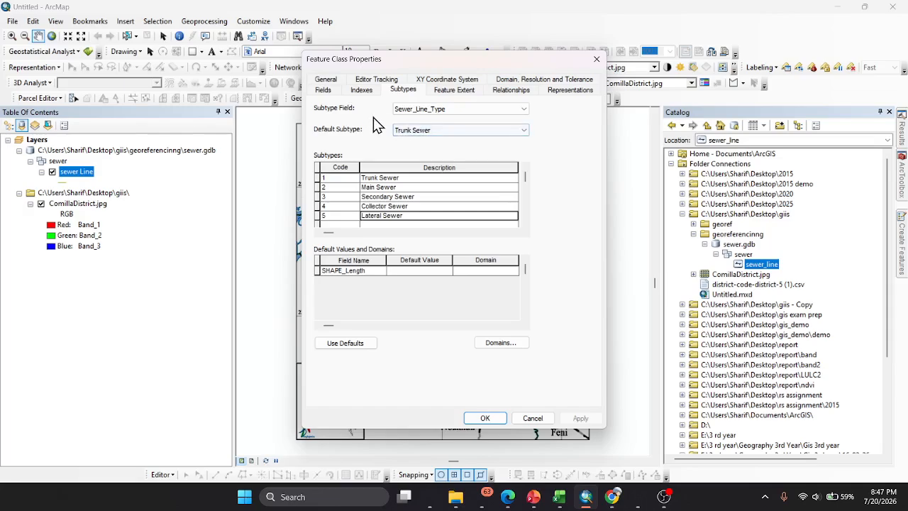
scroll(434, 182, down, 1)
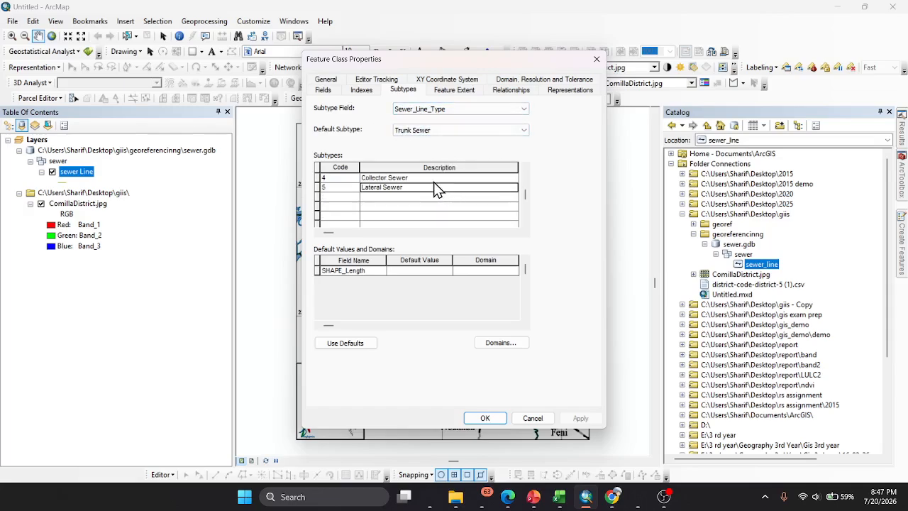
scroll(433, 182, up, 1)
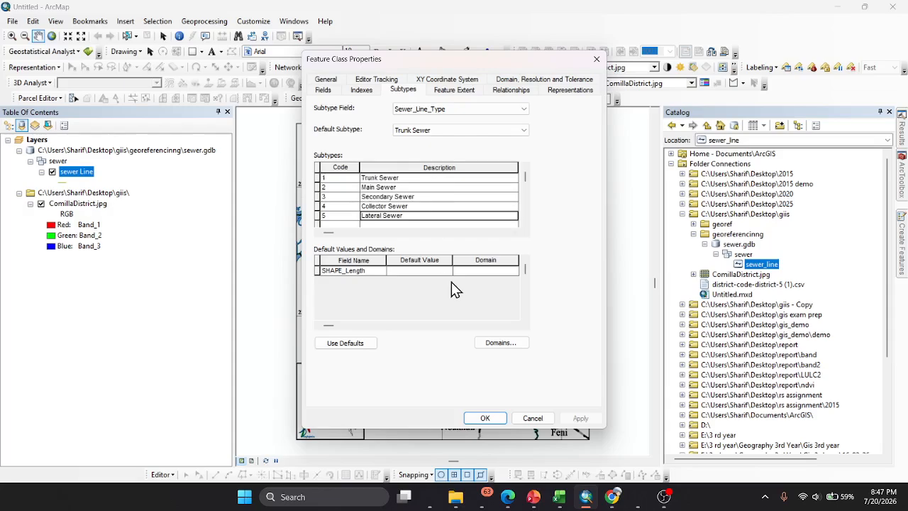
click(485, 418)
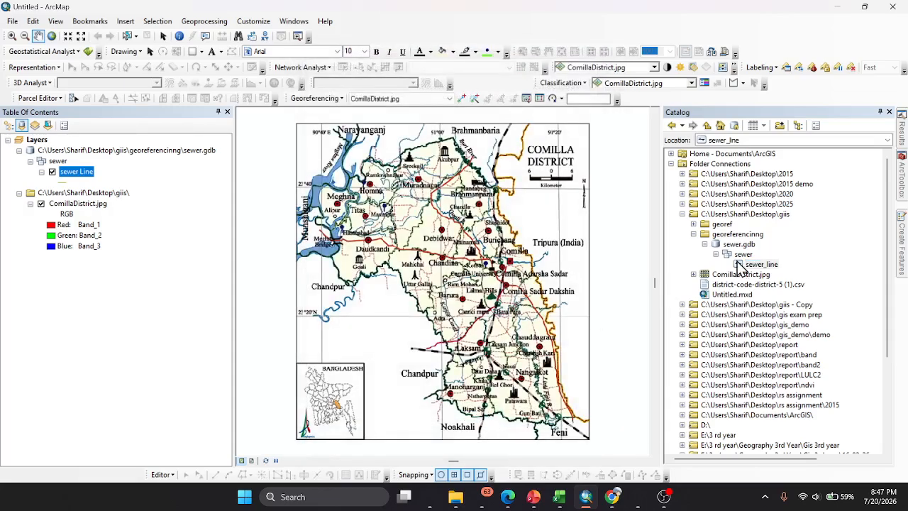
Step: Remove the sewer.gdb group from the map and add the sewer_line feature class back to it
right_click(60, 151)
click(89, 161)
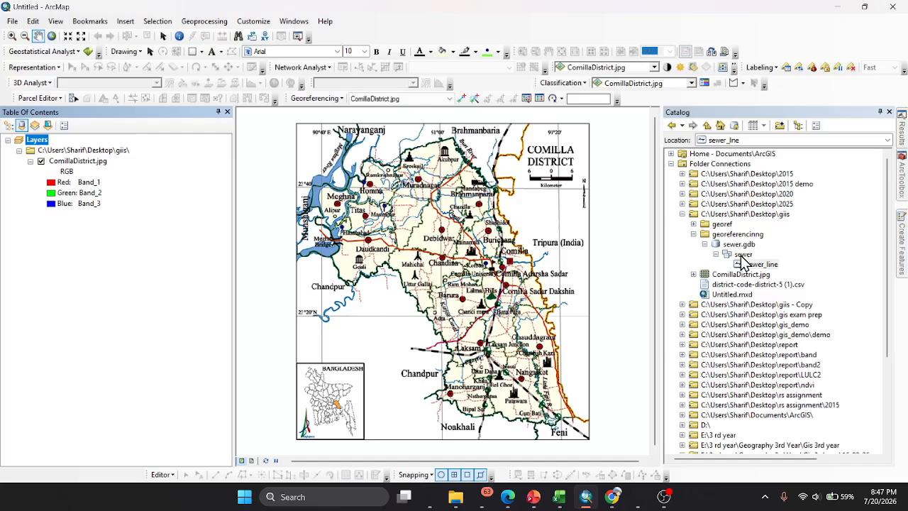
drag(746, 264, 350, 260)
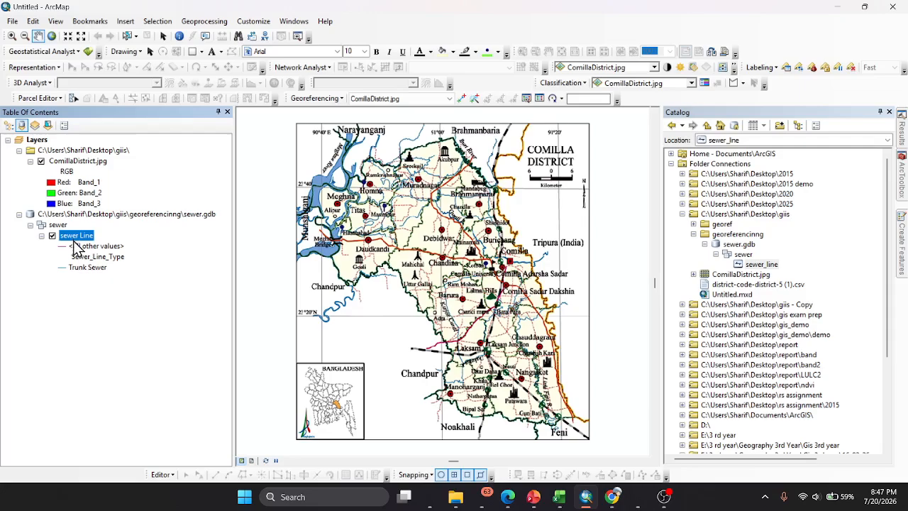
Step: Reopen the sewer_line feature class properties and add subtype code 2 with the description Main Sewer
right_click(754, 267)
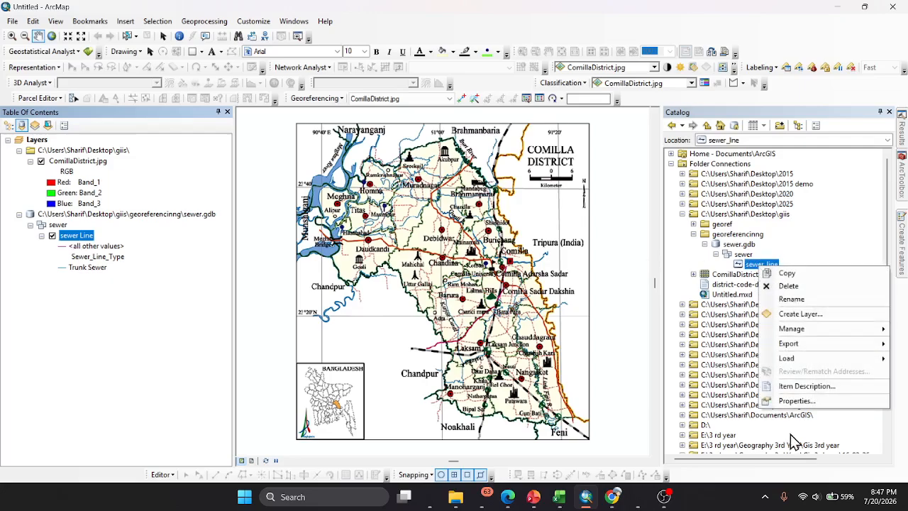
click(796, 402)
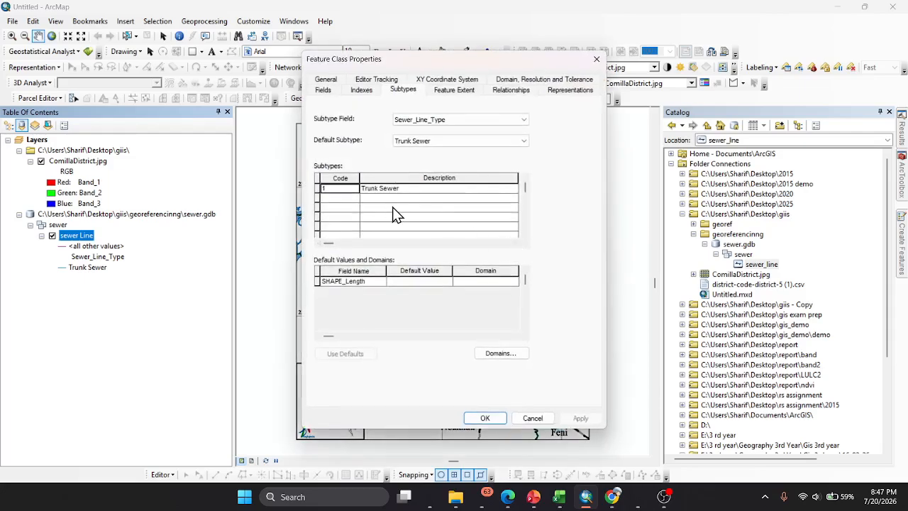
click(350, 200)
text(2)
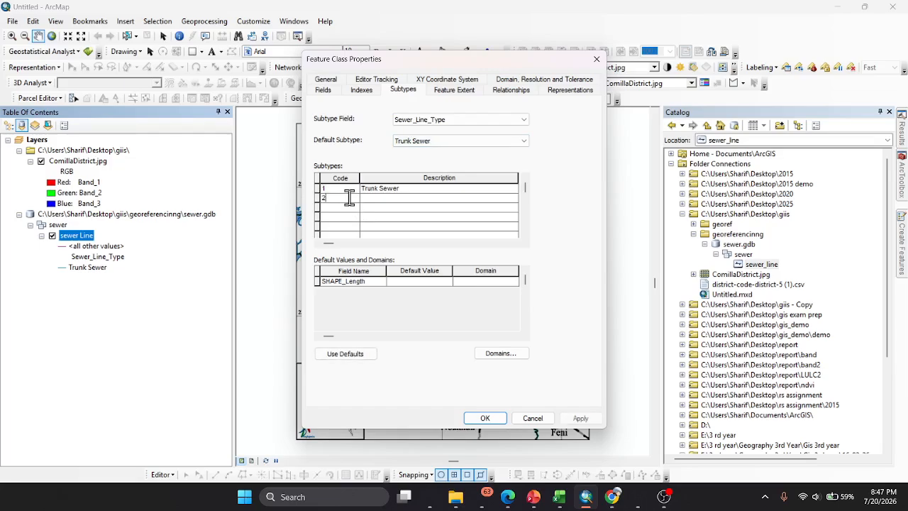
key(Tab)
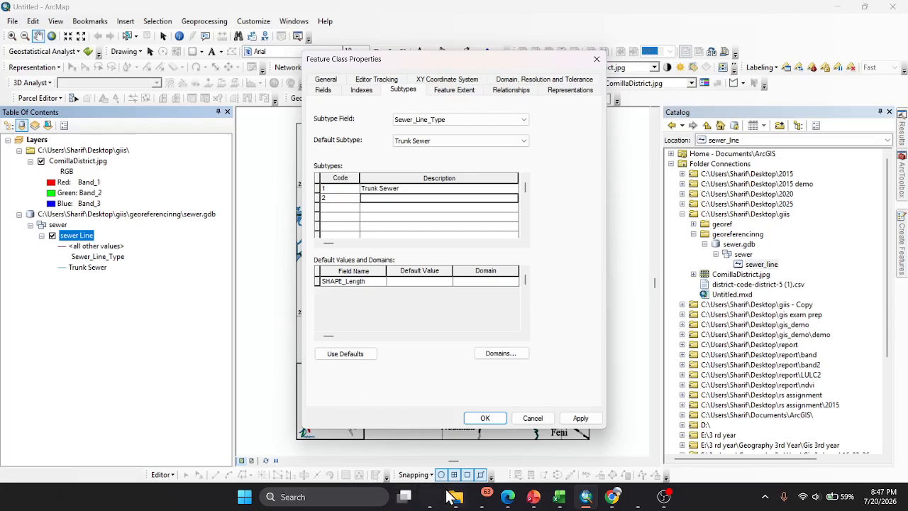
click(507, 498)
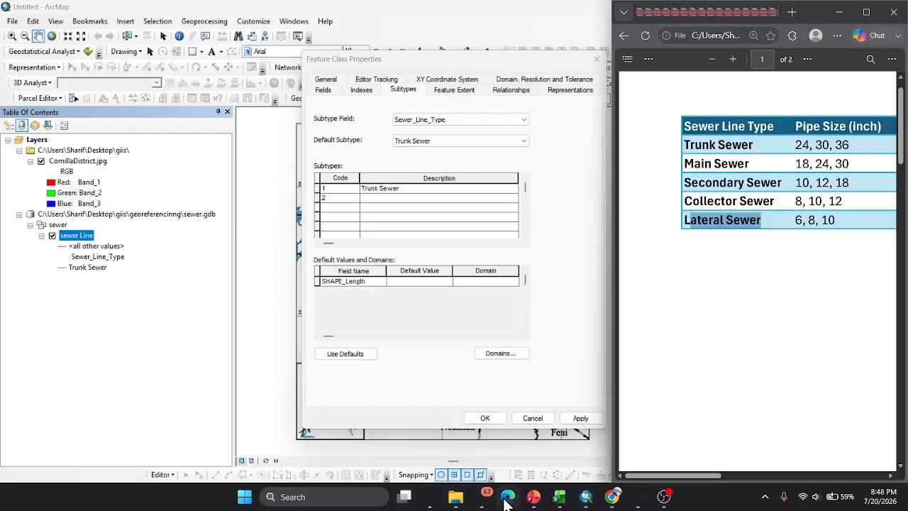
click(505, 498)
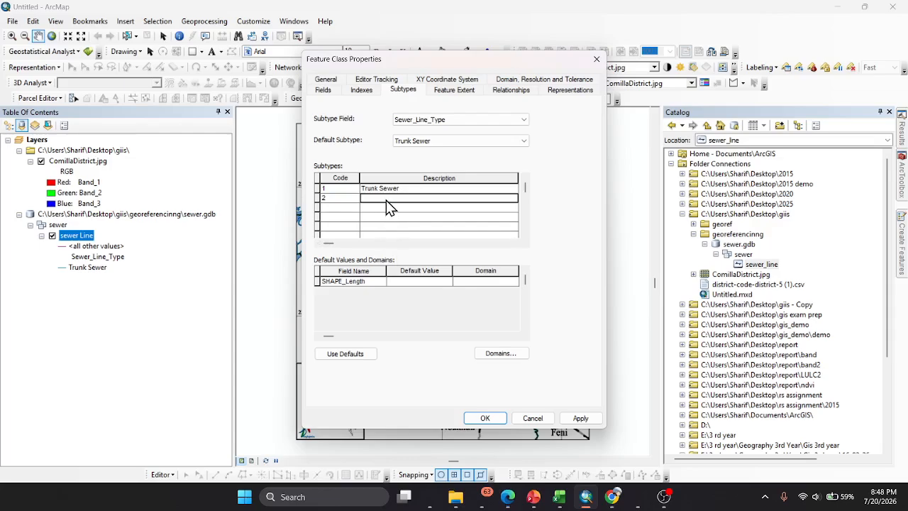
text(ma)
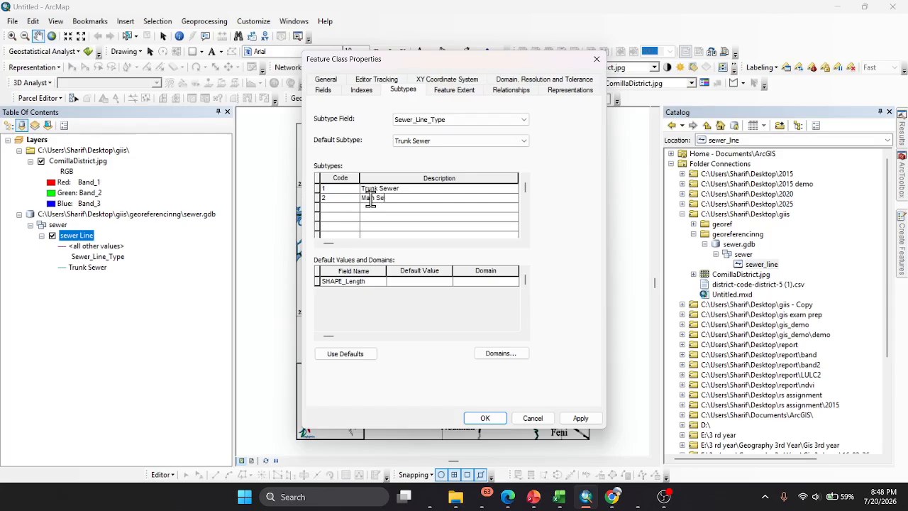
Step: Add subtype code 3 with the description Secondary Sewer
click(374, 207)
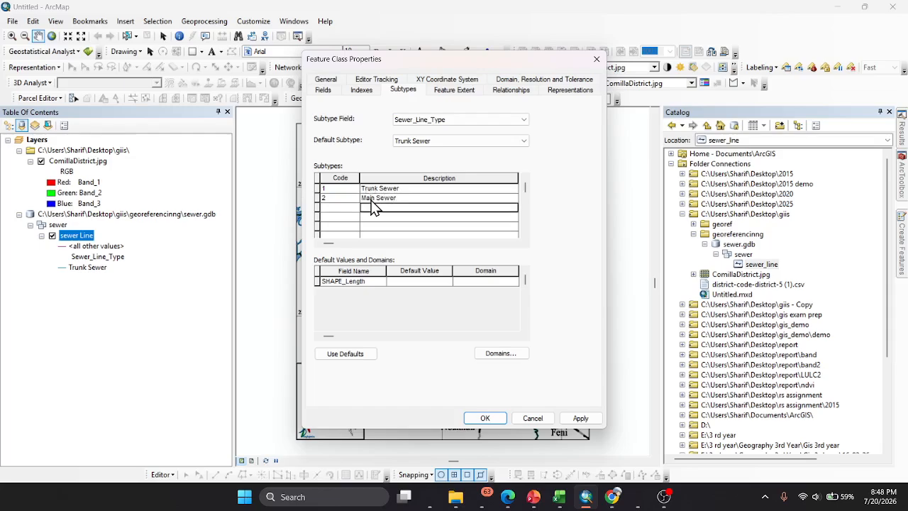
key(Left)
text(3)
click(374, 206)
text(S)
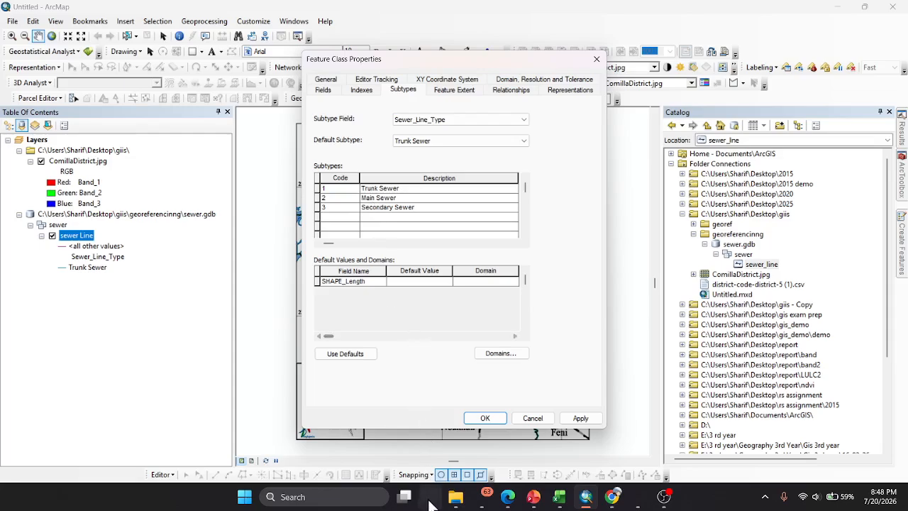
Step: Check the next sewer type in the PDF in Edge and add subtype code 4, Collector Sewer, in ArcMap
click(507, 498)
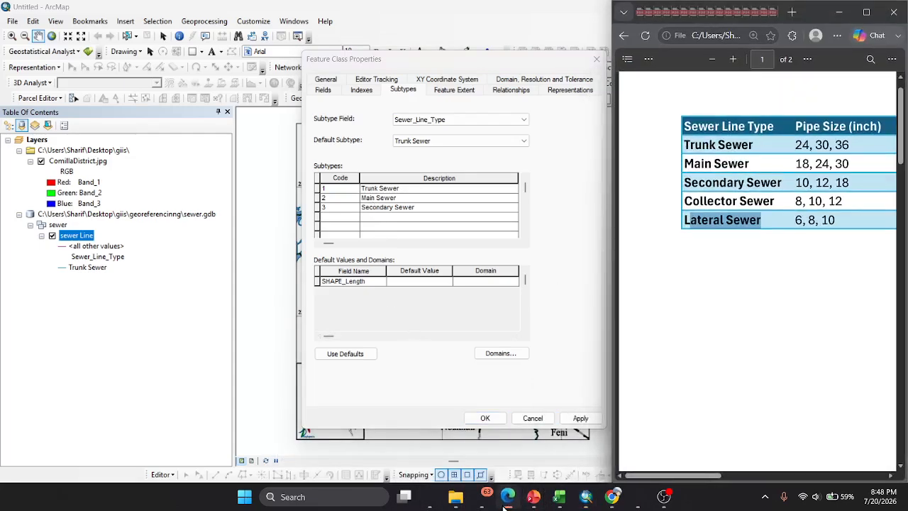
click(508, 497)
click(386, 217)
text(Collector Sewer)
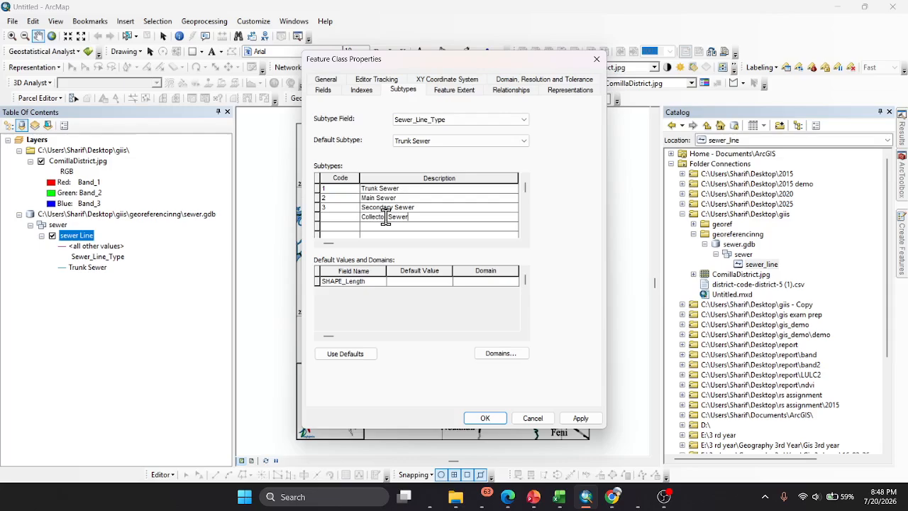
click(342, 219)
Step: Add subtype code 5 with the description Lateral Sewer, then apply the subtypes and close the properties
key(Down)
text(5)
key(Tab)
text(Lateral Sewer)
click(578, 418)
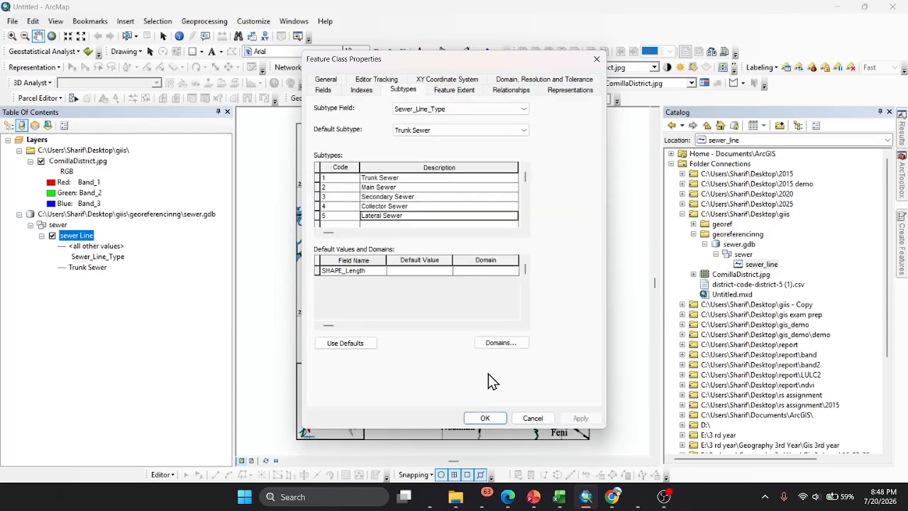
click(487, 420)
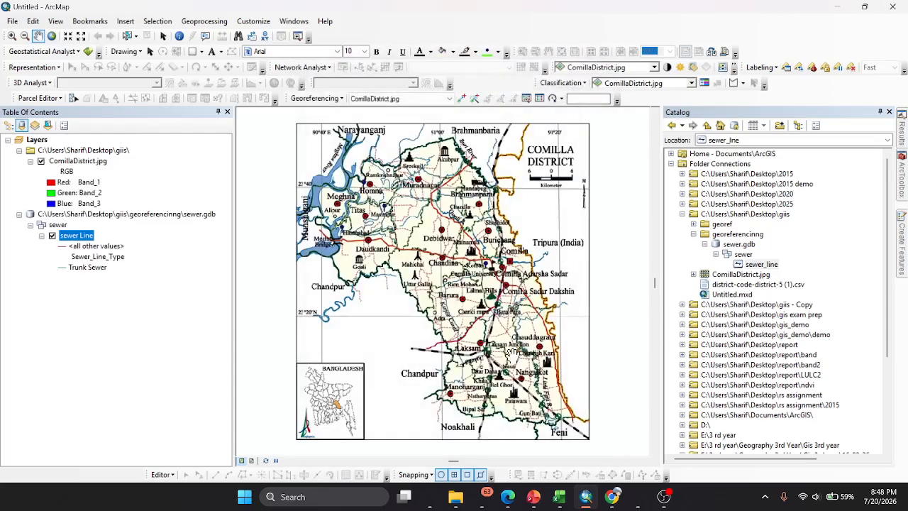
Step: Remove the outdated sewer.gdb group from the map and load the sewer_line feature class with its subtypes again
right_click(70, 213)
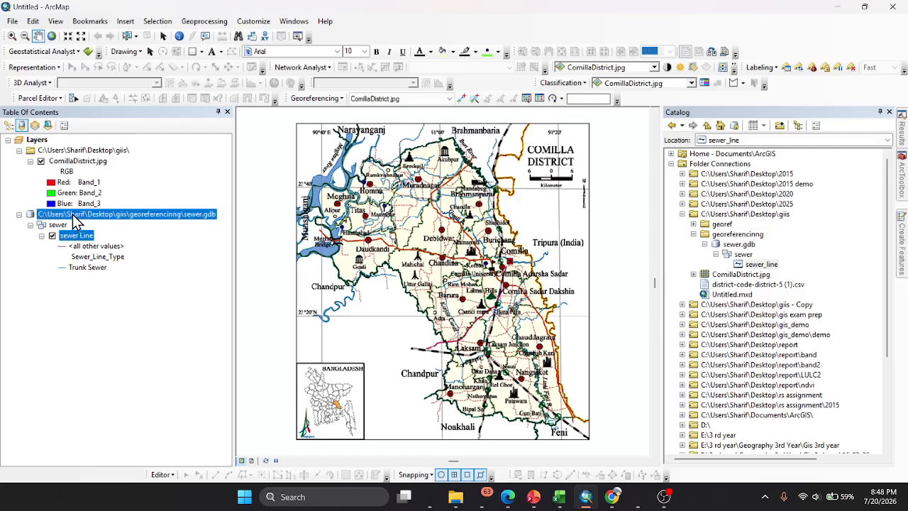
click(129, 220)
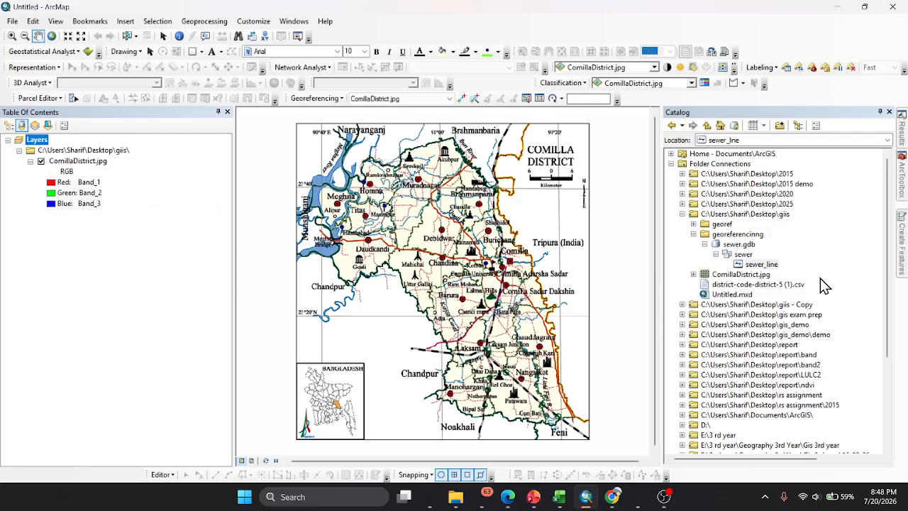
right_click(737, 244)
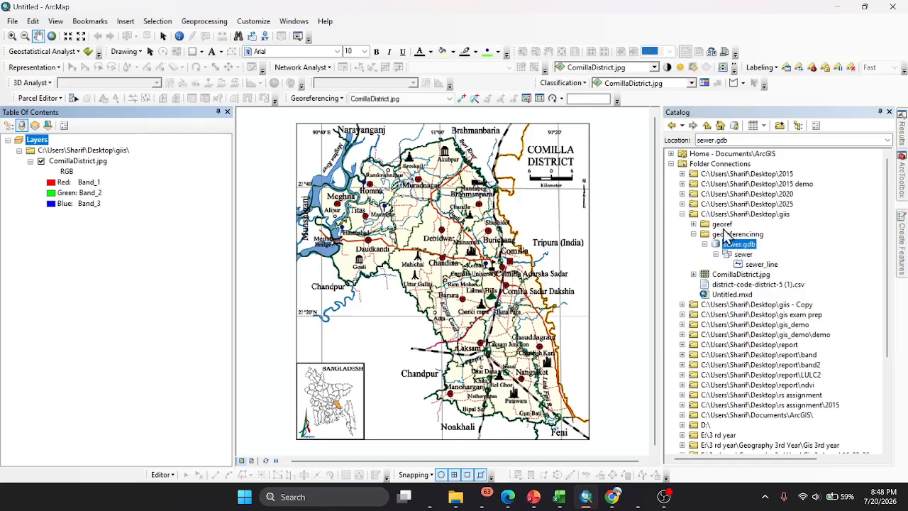
click(771, 304)
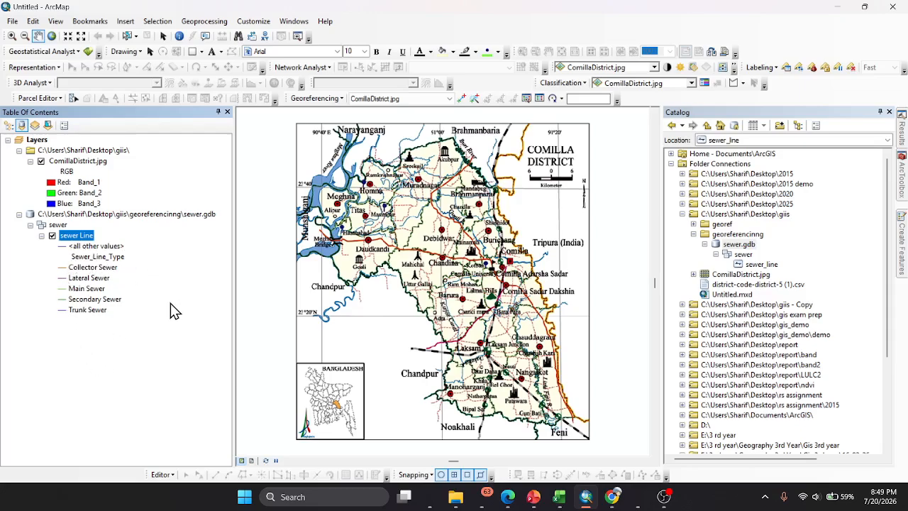
Step: Start an edit session and draw a Collector Sewer line across the northern district from near Meghna to Brahmanpara
click(166, 474)
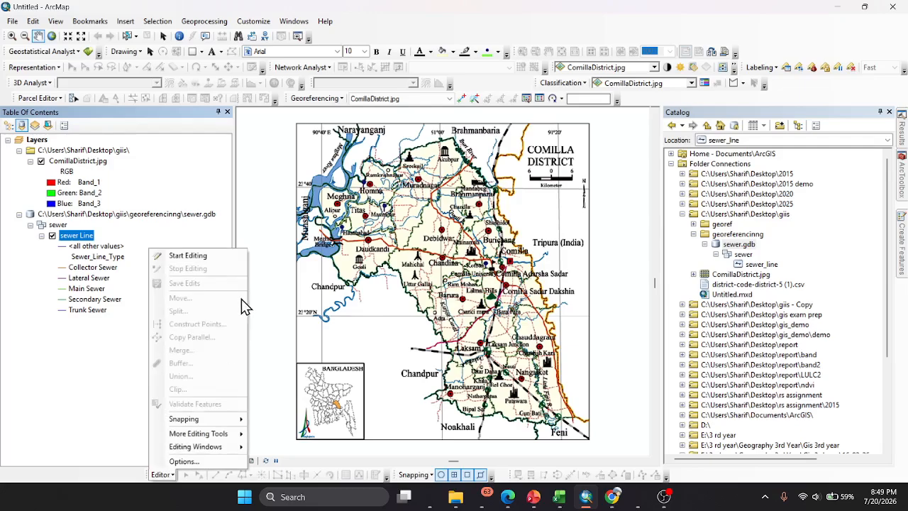
click(187, 255)
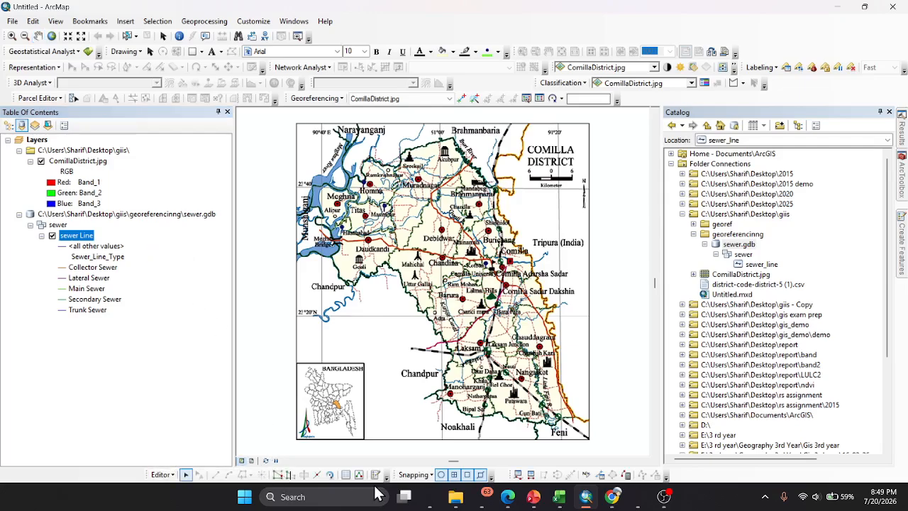
click(377, 475)
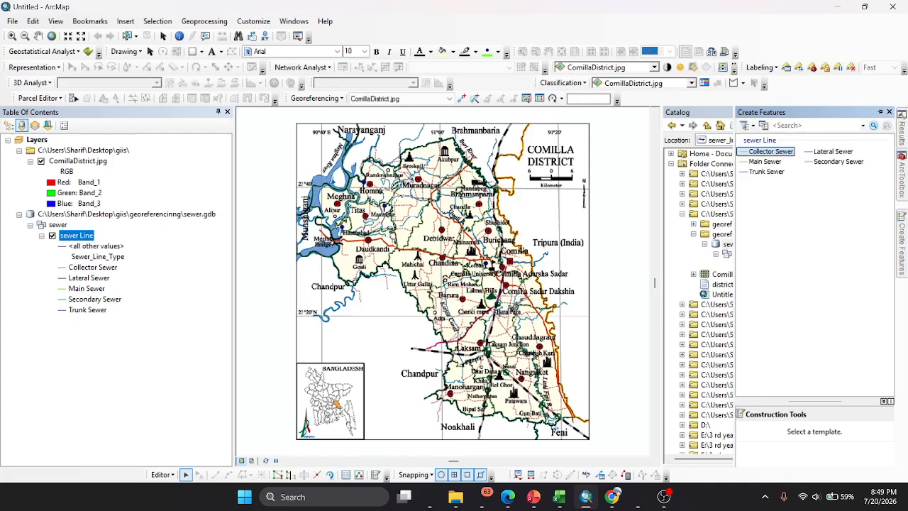
click(774, 152)
click(344, 200)
double_click(488, 207)
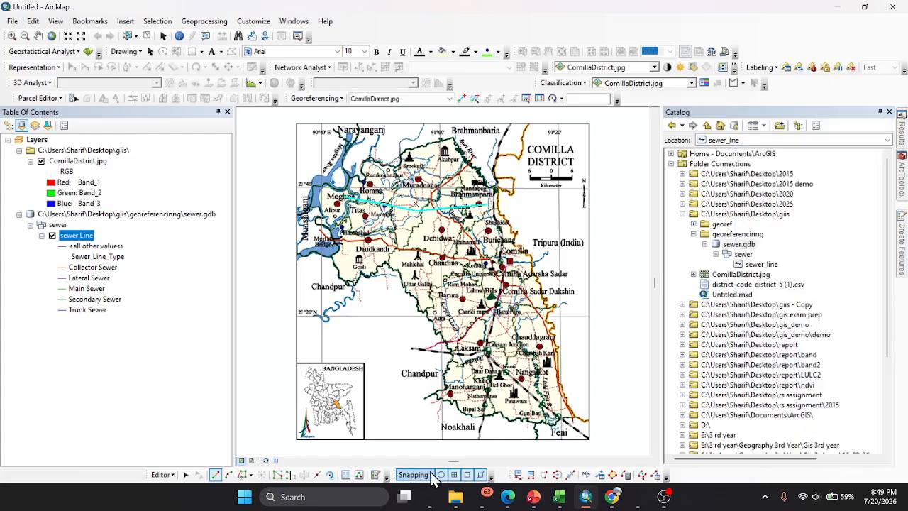
Step: Keep the feature templates permanently open and draw a Lateral Sewer line from Goali past Debidwar up to Muradnagar
click(375, 475)
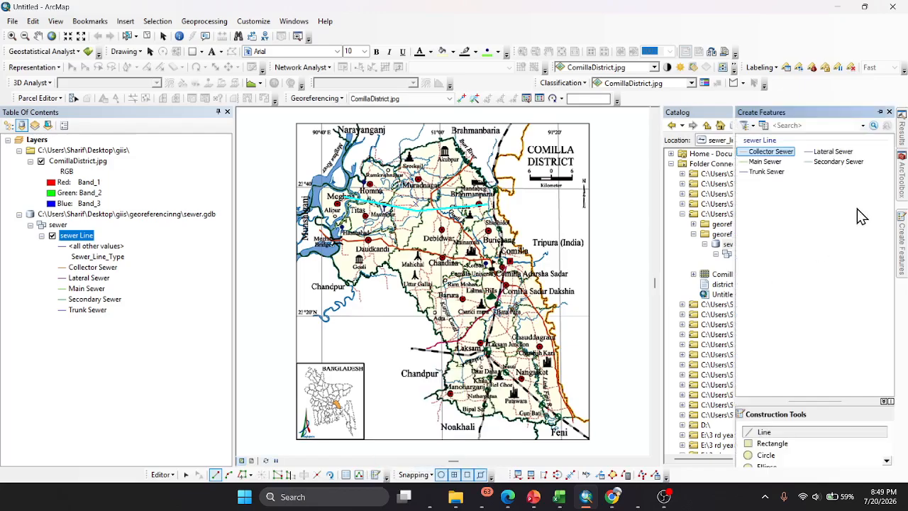
click(880, 113)
click(833, 152)
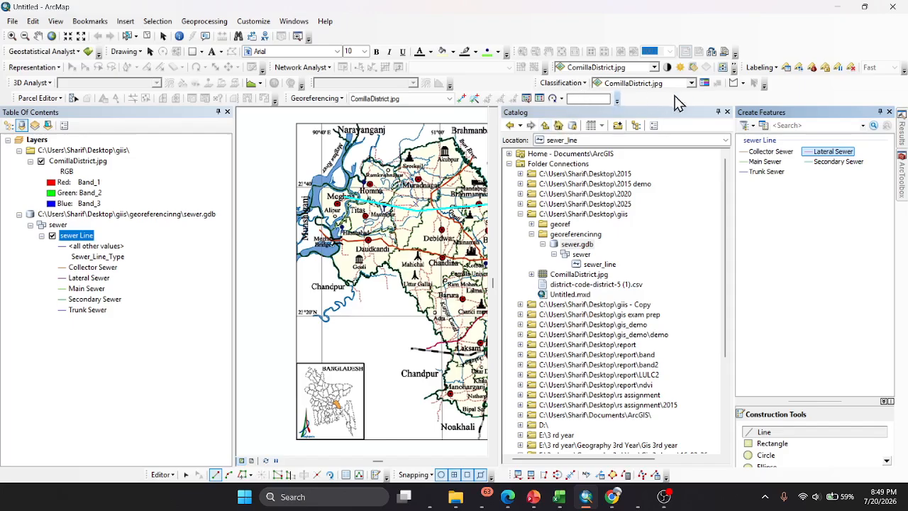
click(718, 112)
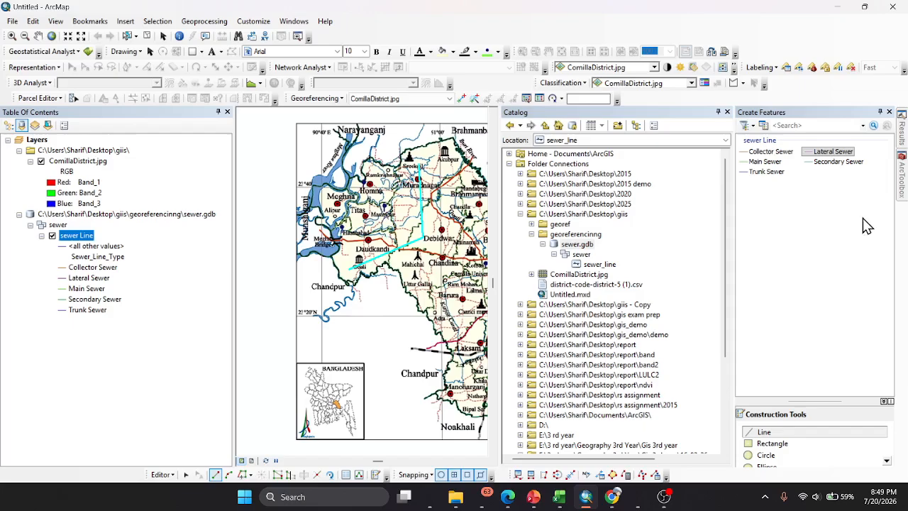
Step: Draw a Main Sewer line from east of Chandpur through Chandina up to just south of Muradnagar
click(765, 162)
click(384, 300)
click(444, 266)
double_click(423, 198)
Step: Draw a Secondary Sewer line from beside the Bangladesh inset northward past Daudkandi to the northeast of Muradnagar
click(839, 162)
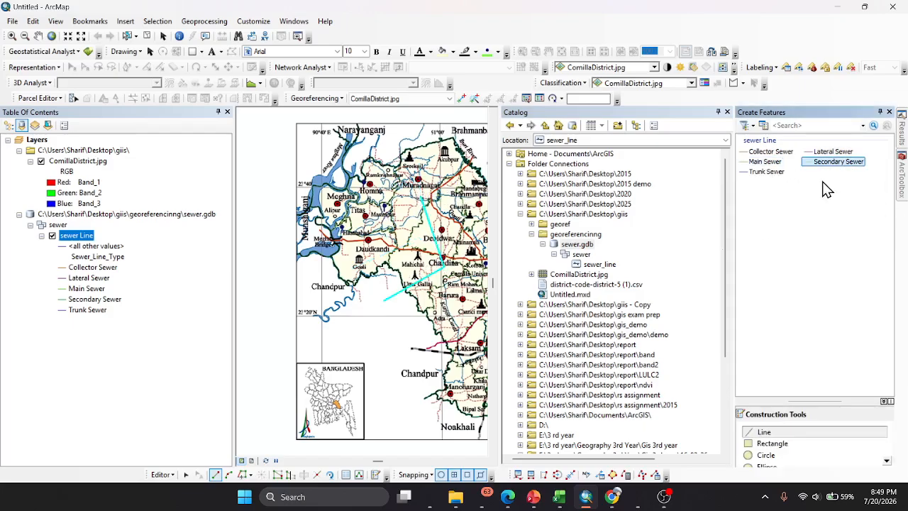
click(368, 358)
click(395, 262)
double_click(449, 180)
Step: Draw a Trunk Sewer line from Homna, bending west of Debidwar, down to just west of Laksam, and tuck the feature templates away
click(766, 171)
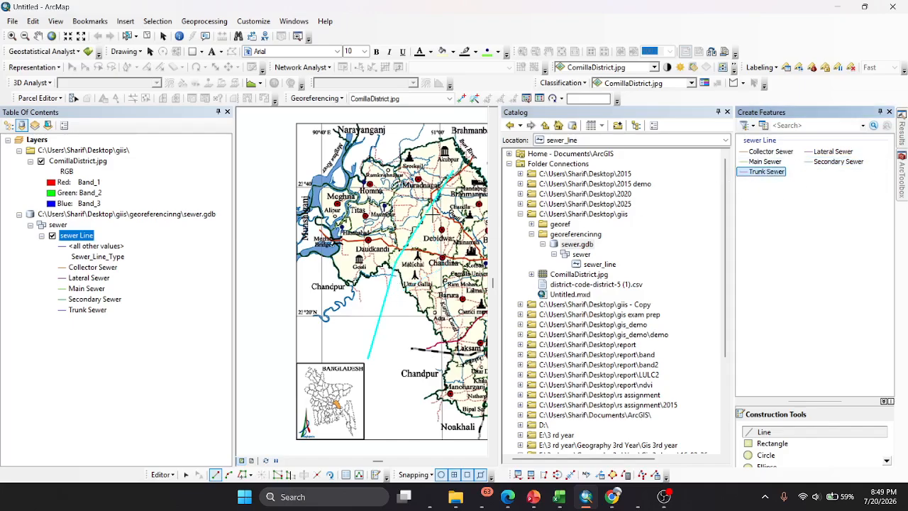
double_click(445, 342)
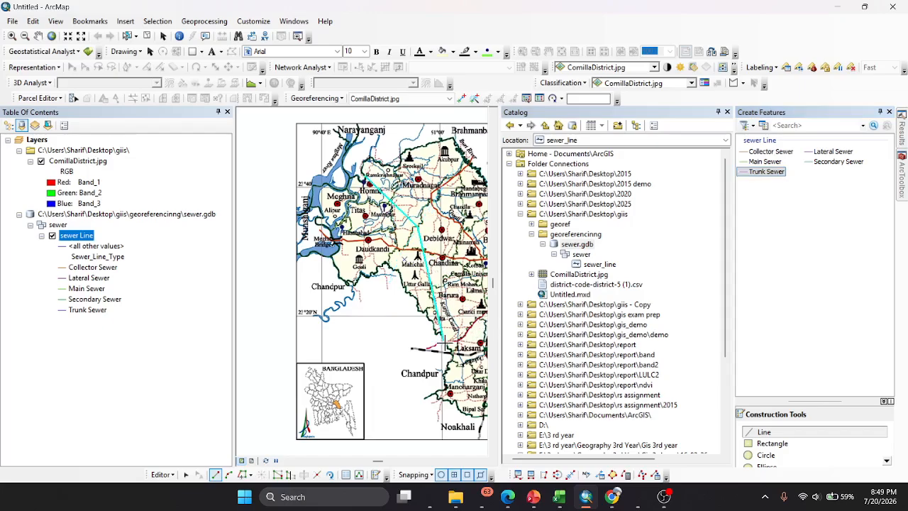
click(881, 112)
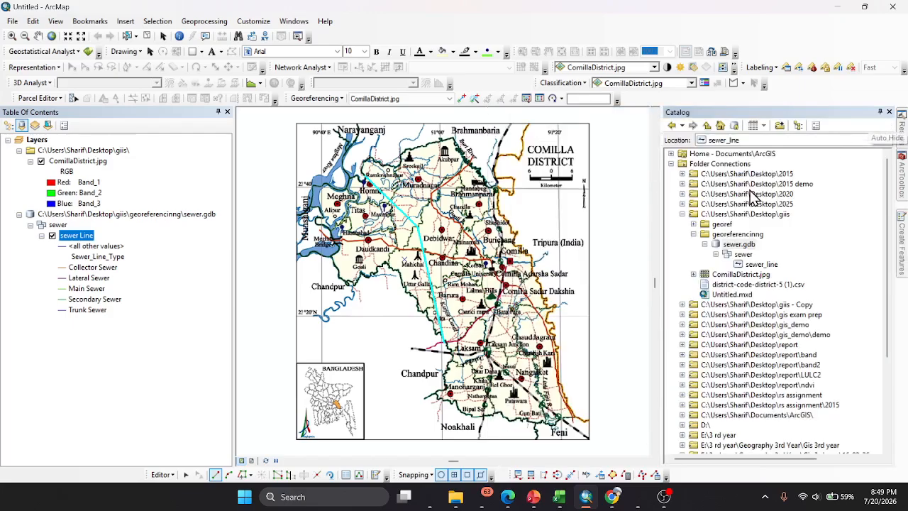
Step: Save the digitized sewer line edits and stop the edit session
click(162, 474)
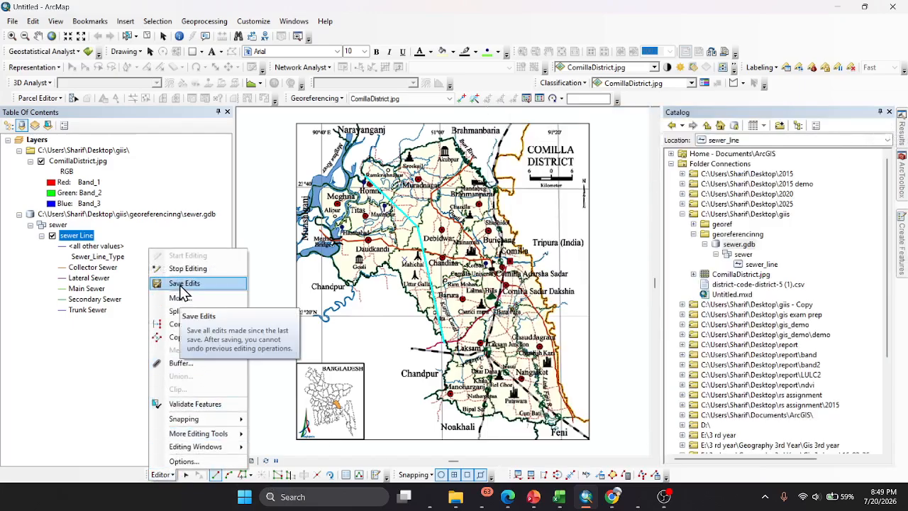
click(183, 285)
click(163, 474)
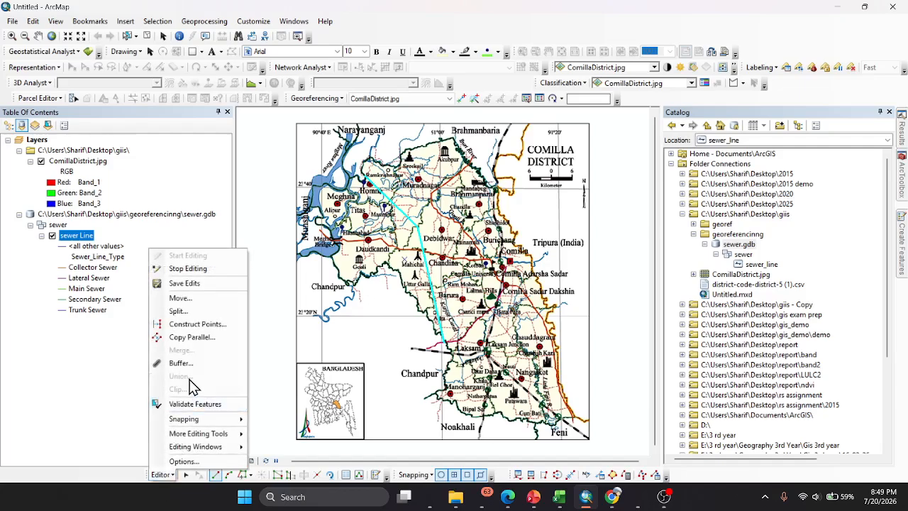
click(188, 268)
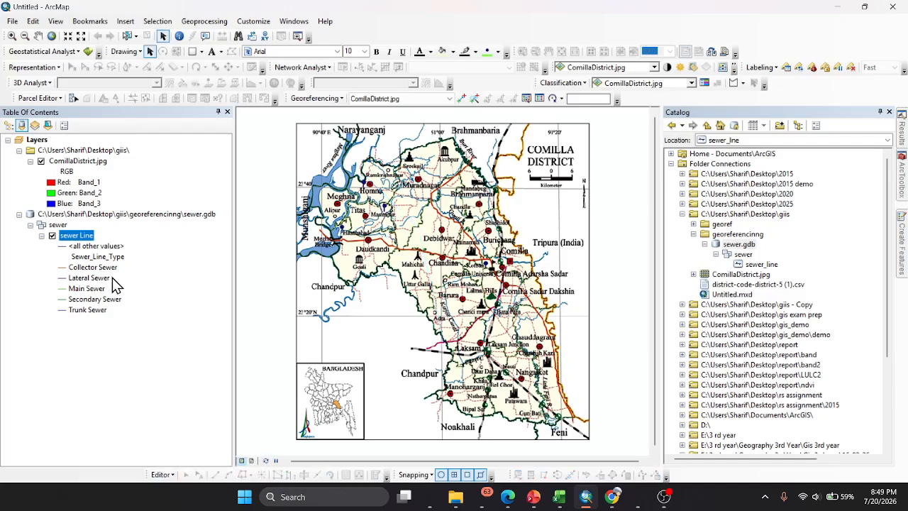
Step: Open the sewer Line layer's attribute table and try fitting it beside the map
right_click(74, 237)
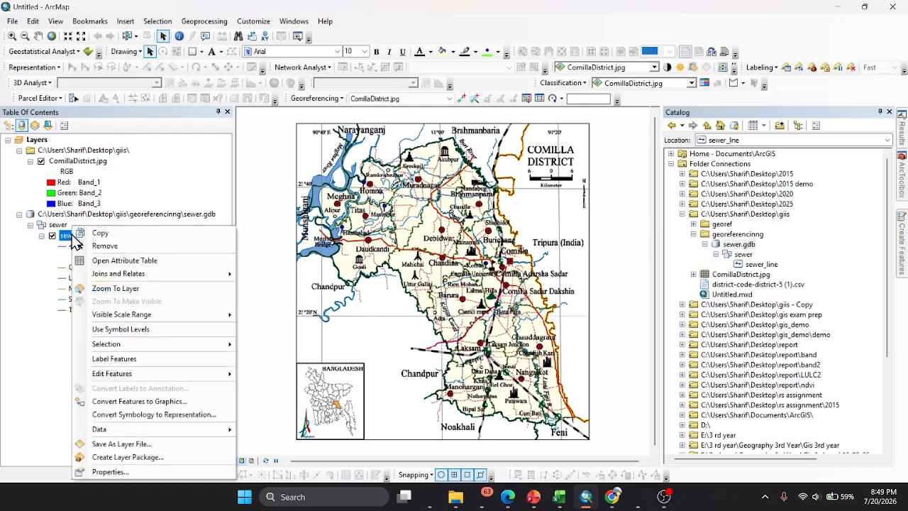
click(156, 260)
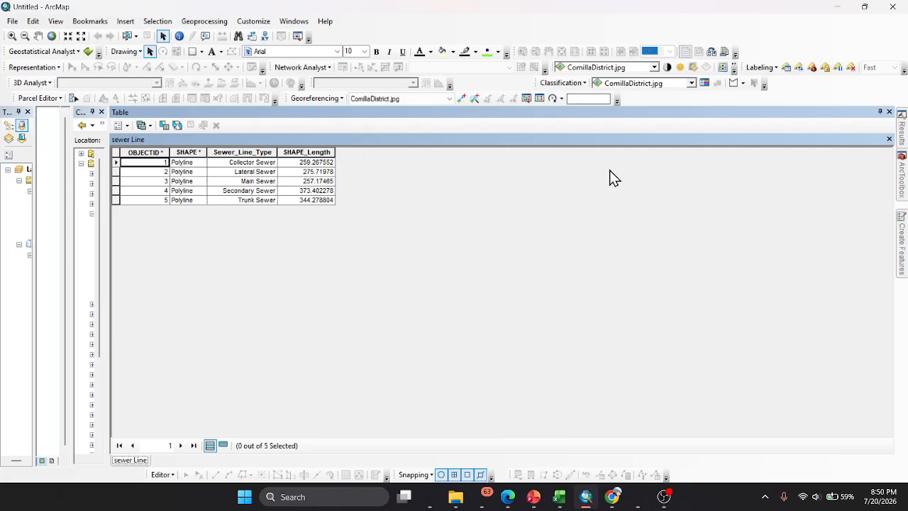
click(879, 112)
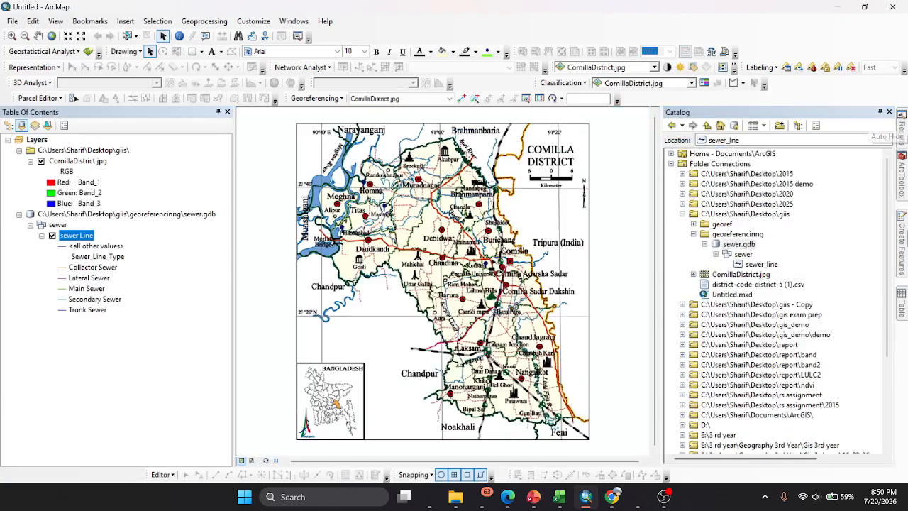
click(902, 301)
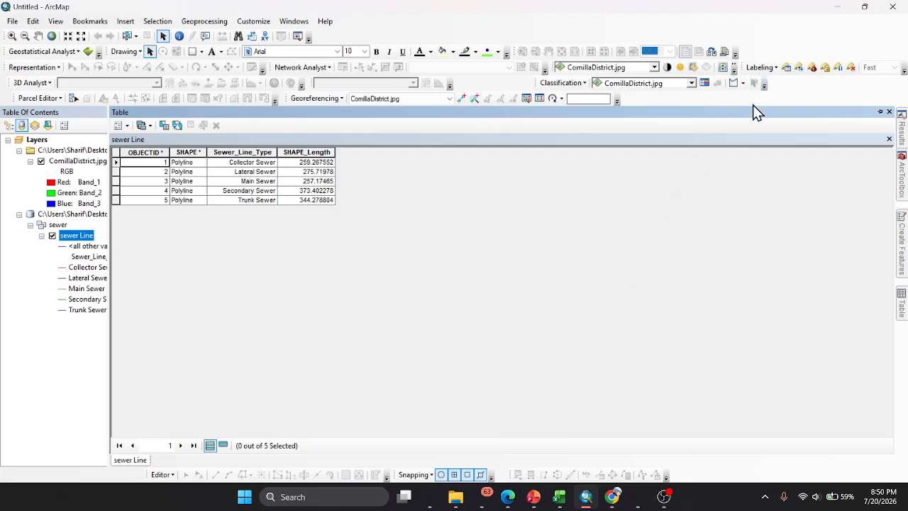
click(407, 145)
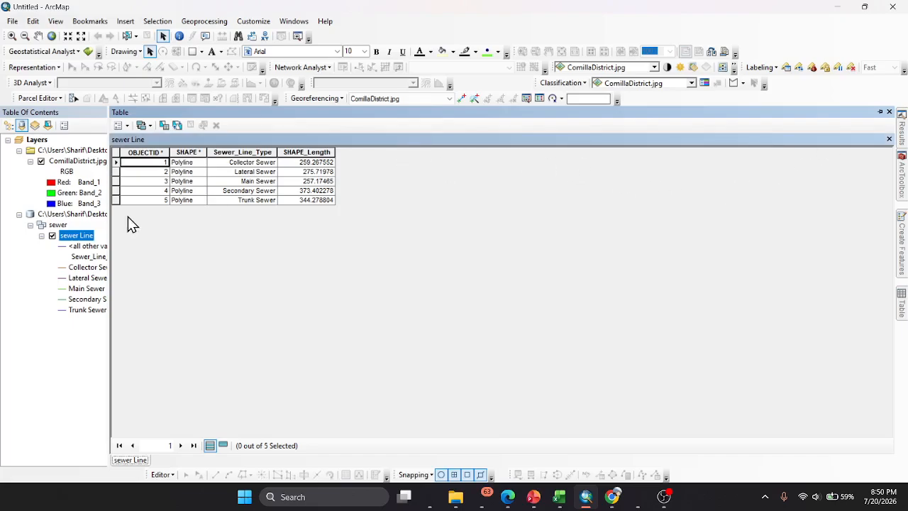
drag(111, 277, 603, 277)
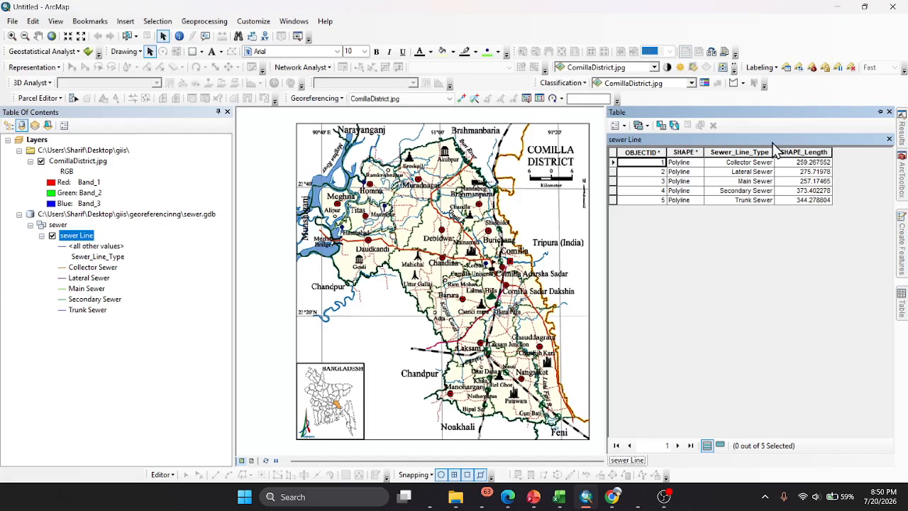
click(617, 101)
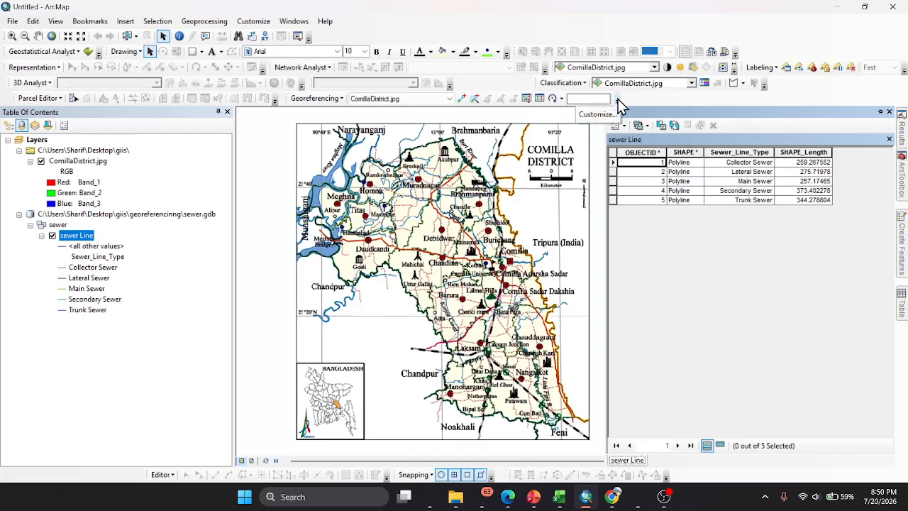
click(616, 101)
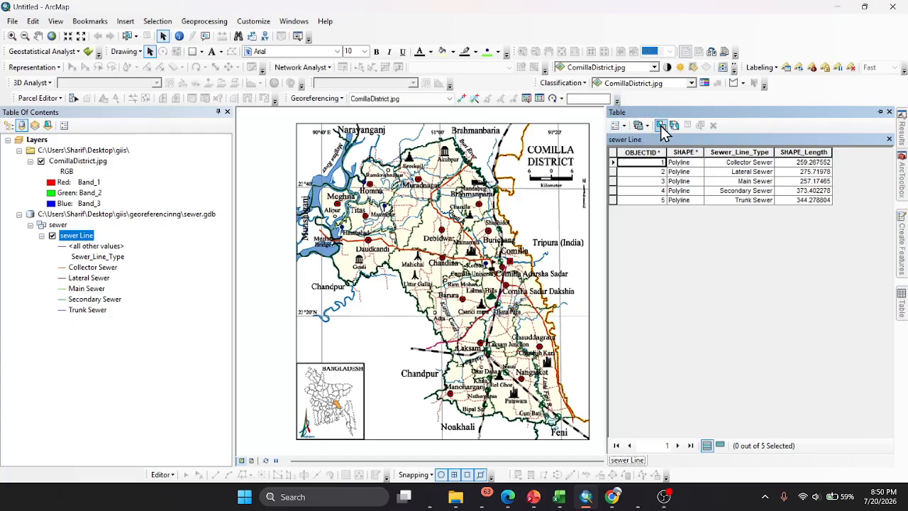
click(901, 113)
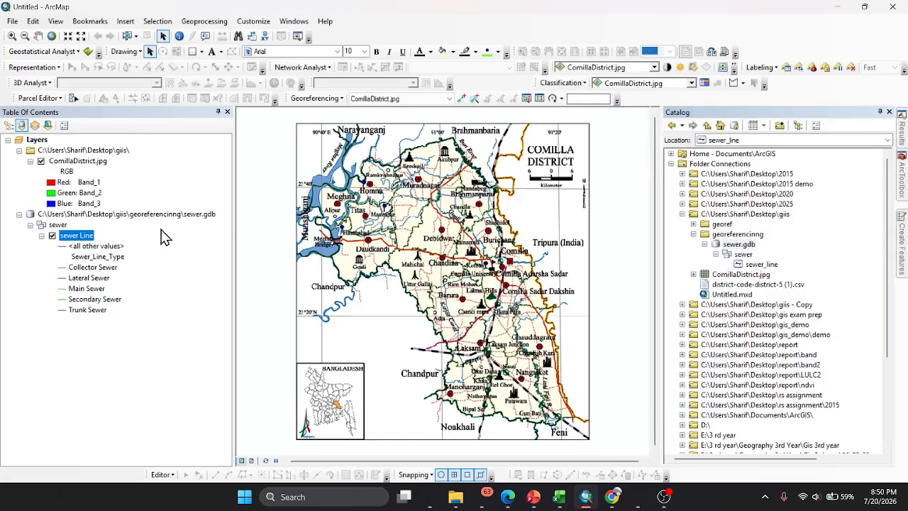
Step: Reopen the sewer Line attribute table and dock it below the map across the full window width
right_click(80, 236)
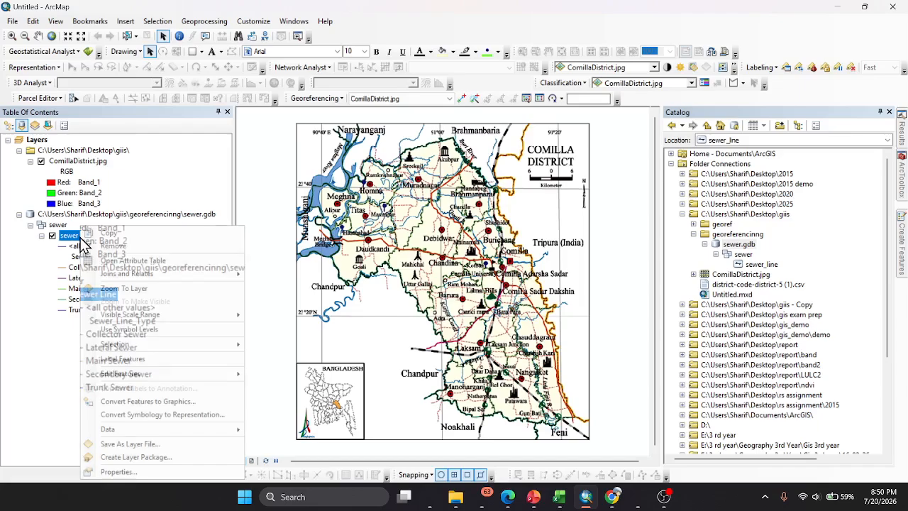
click(153, 260)
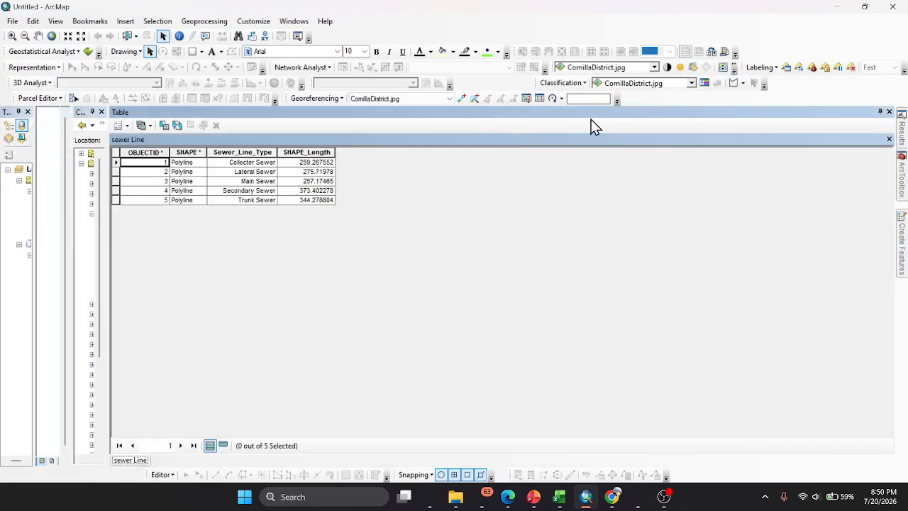
drag(608, 113, 448, 450)
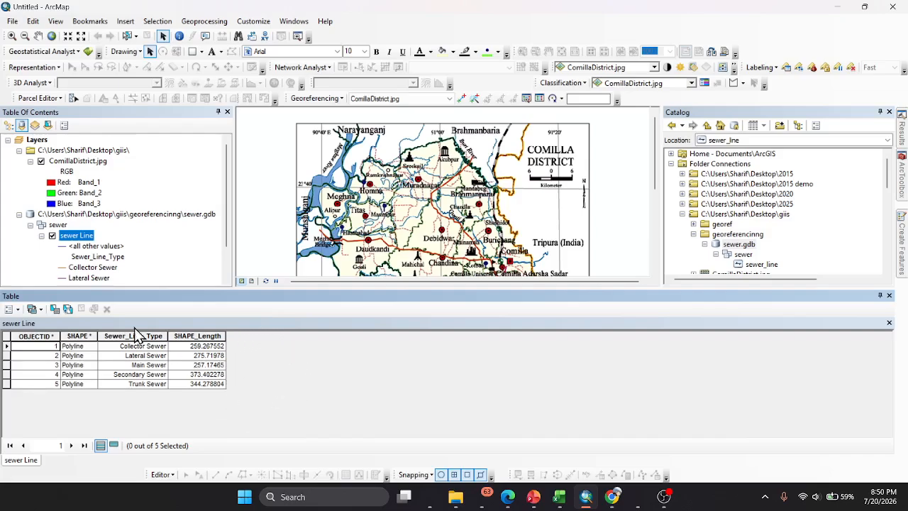
click(664, 497)
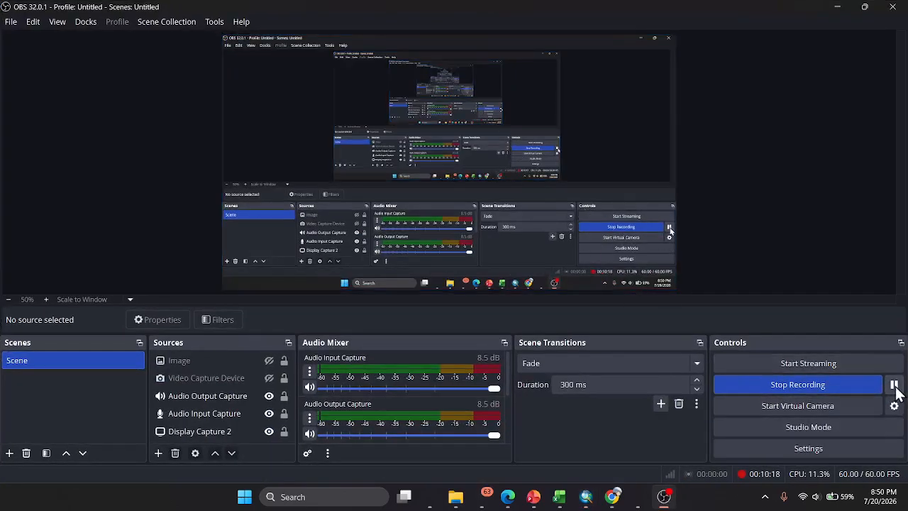
click(586, 497)
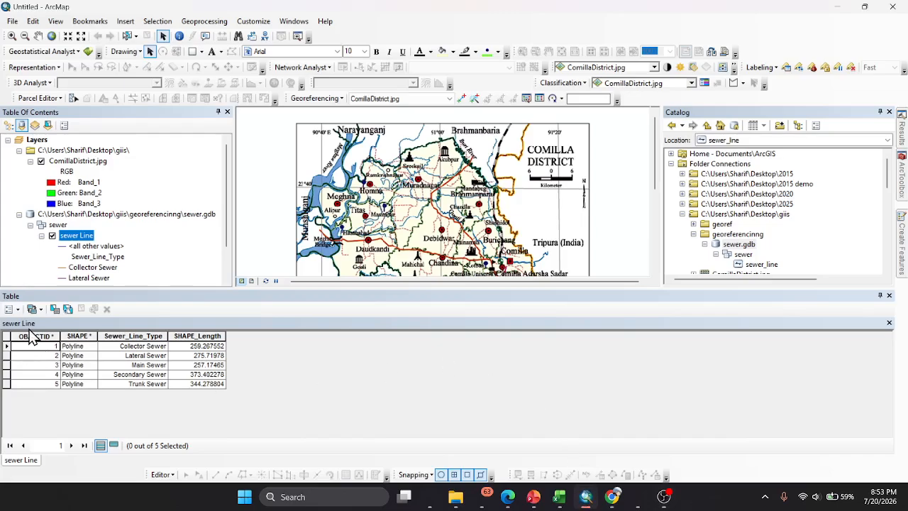
click(13, 309)
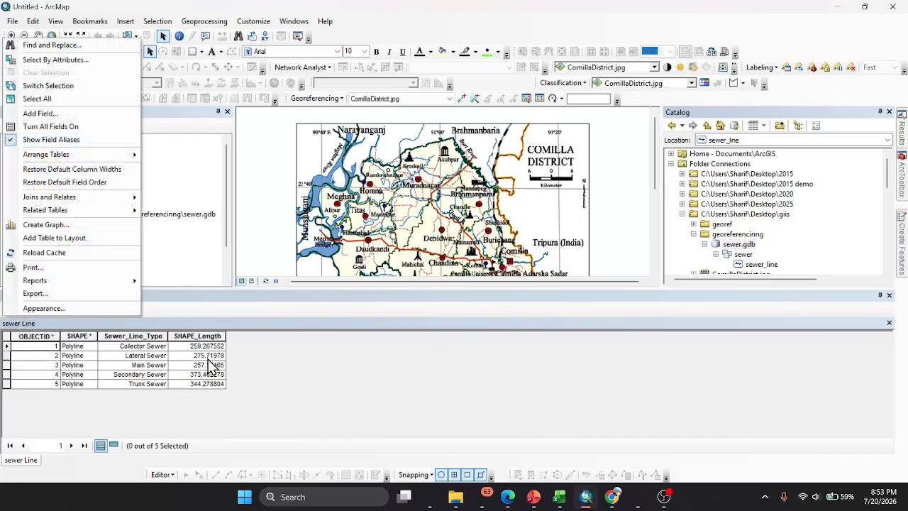
Step: Switch to the sewer table PDF in the browser, widen its window to show every attribute column, and return to ArcMap
click(508, 497)
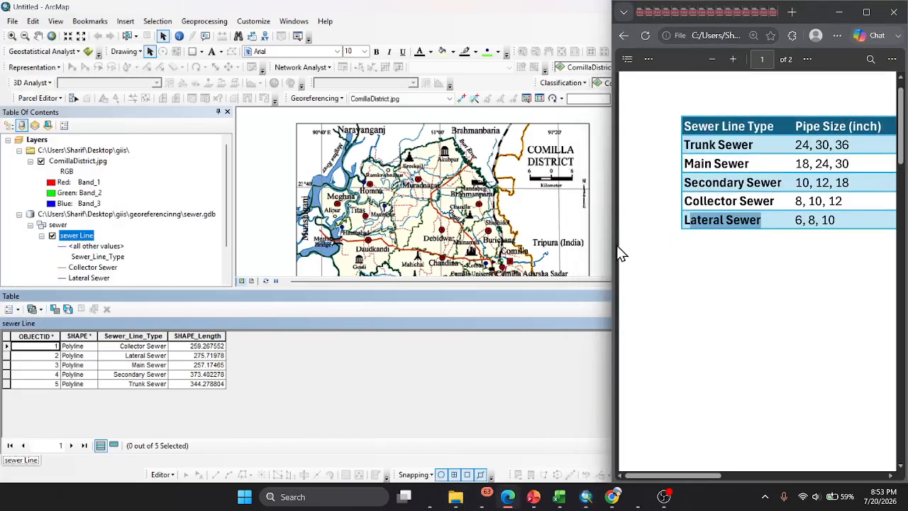
drag(611, 245, 75, 234)
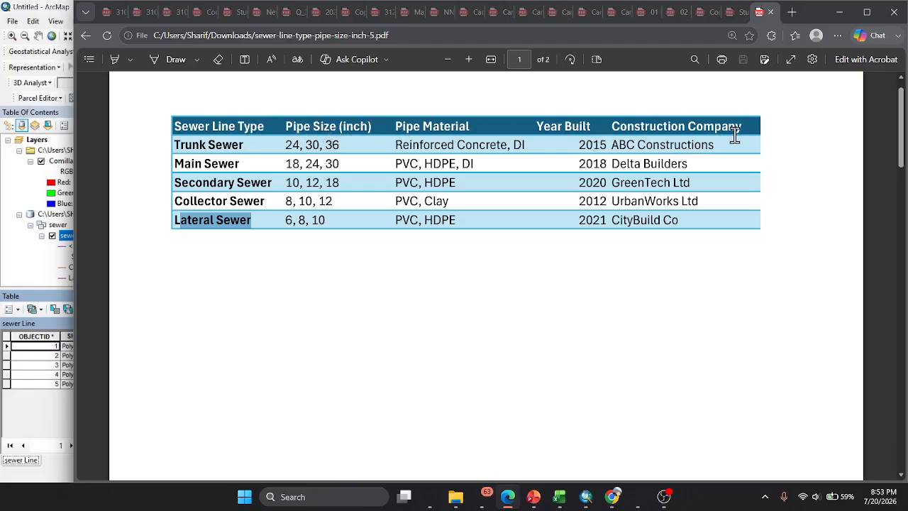
click(39, 413)
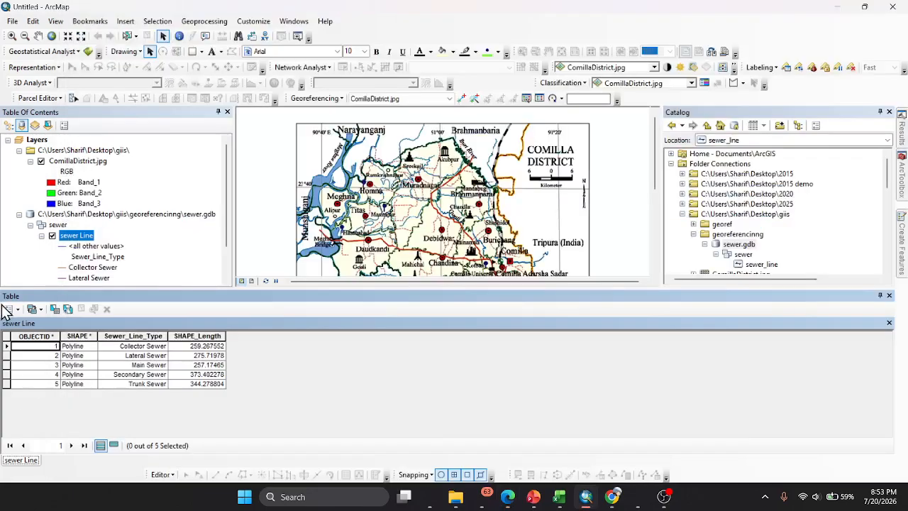
click(10, 309)
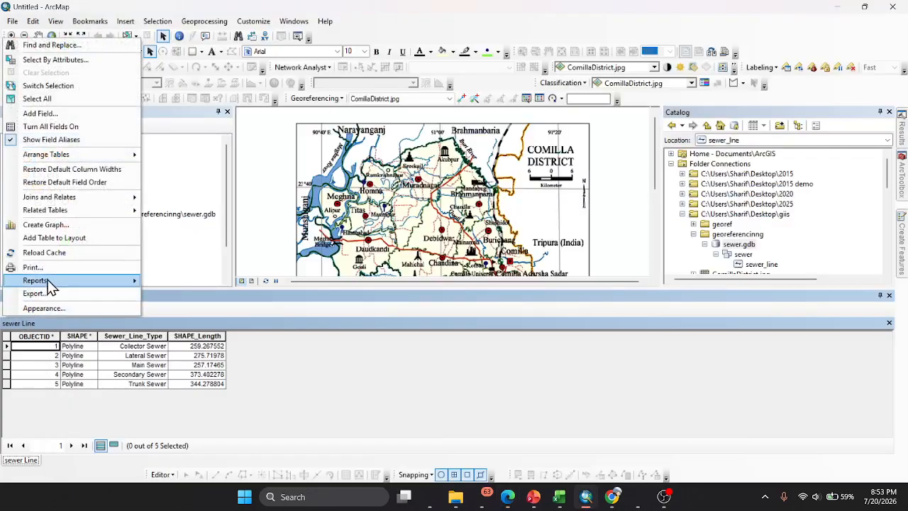
click(41, 113)
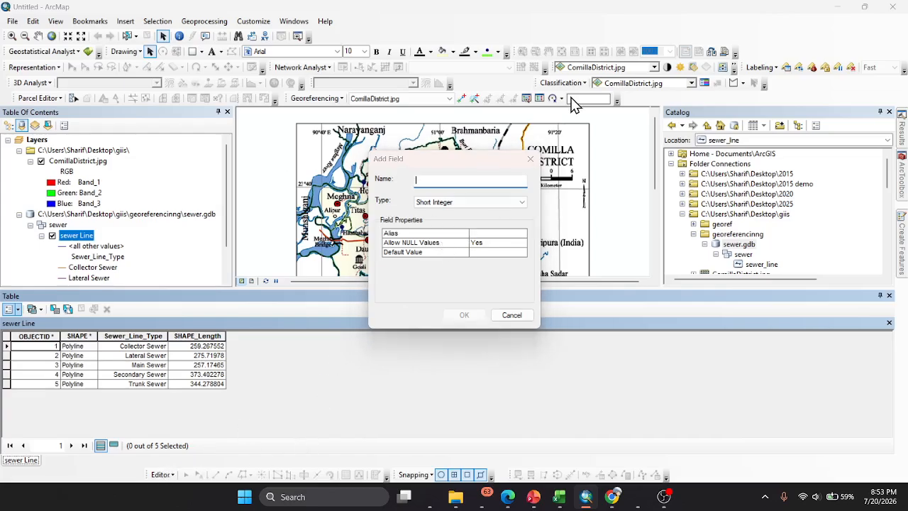
click(530, 159)
click(165, 474)
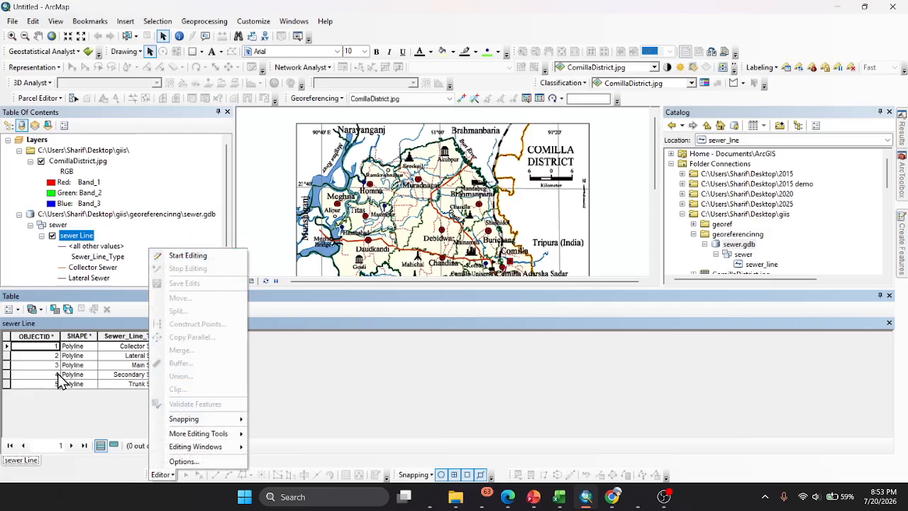
click(18, 309)
click(266, 406)
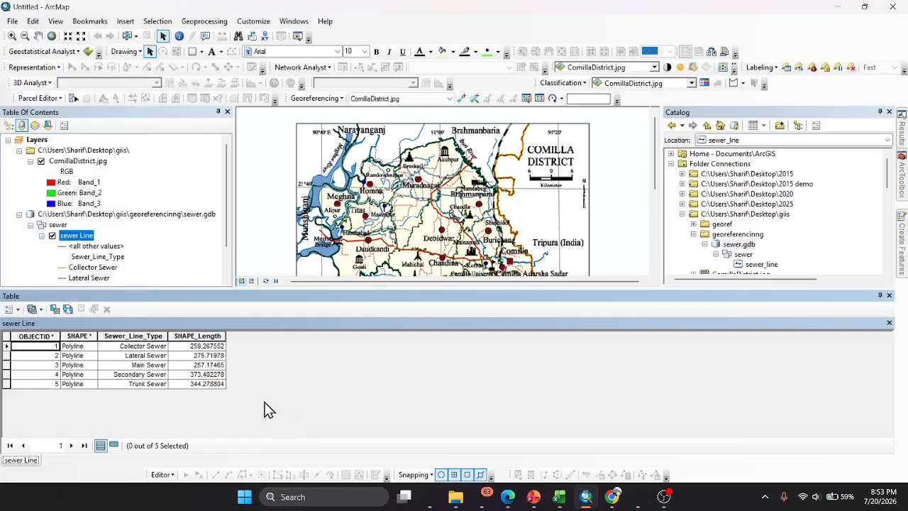
Step: Start a new field in the sewer Line attribute table, naming it with the Pipe Size (inch) heading copied from the sewer table PDF
click(17, 310)
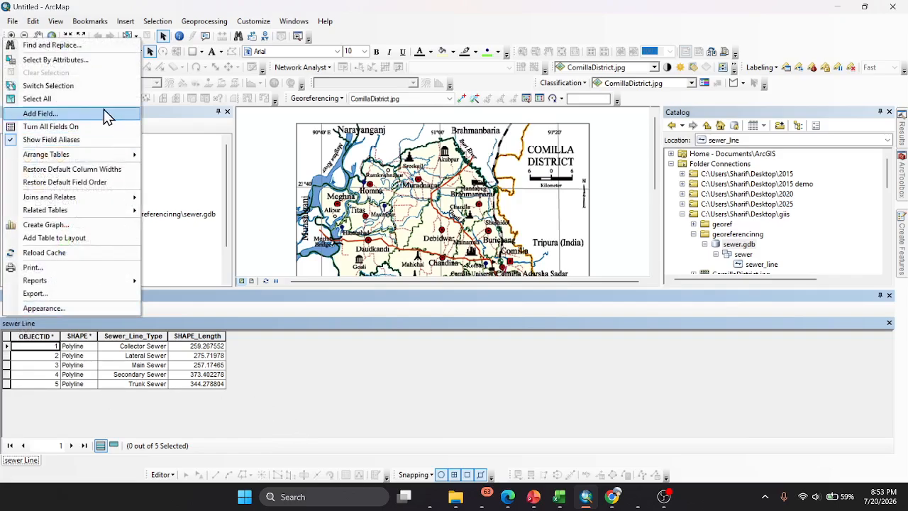
click(73, 113)
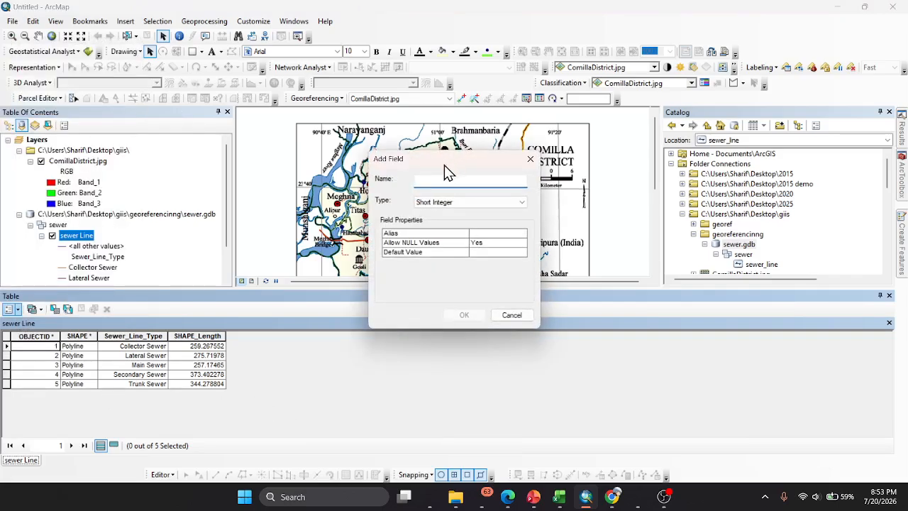
click(534, 496)
drag(285, 126, 373, 126)
key(ctrl+c)
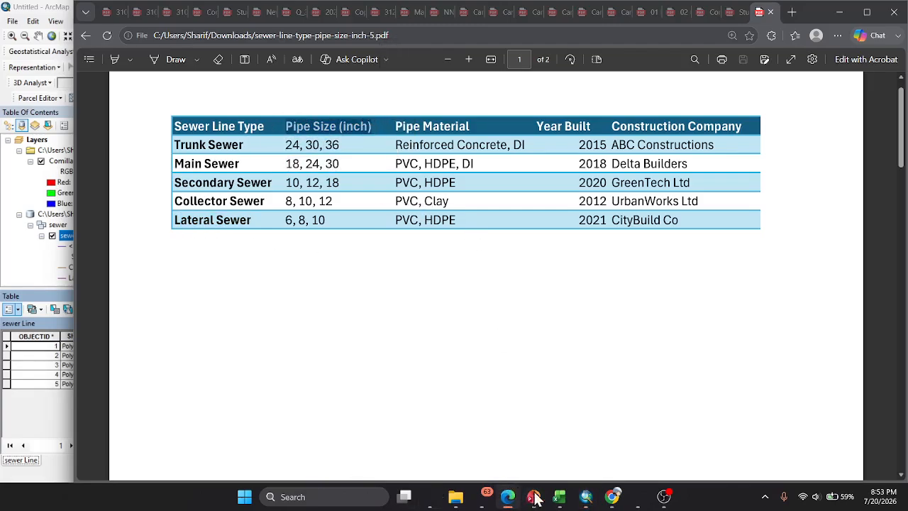
click(586, 496)
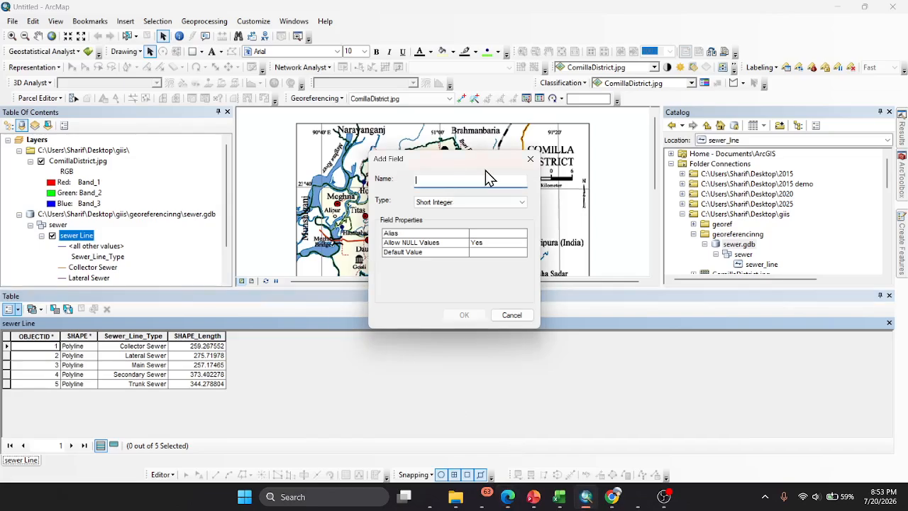
key(ctrl+v)
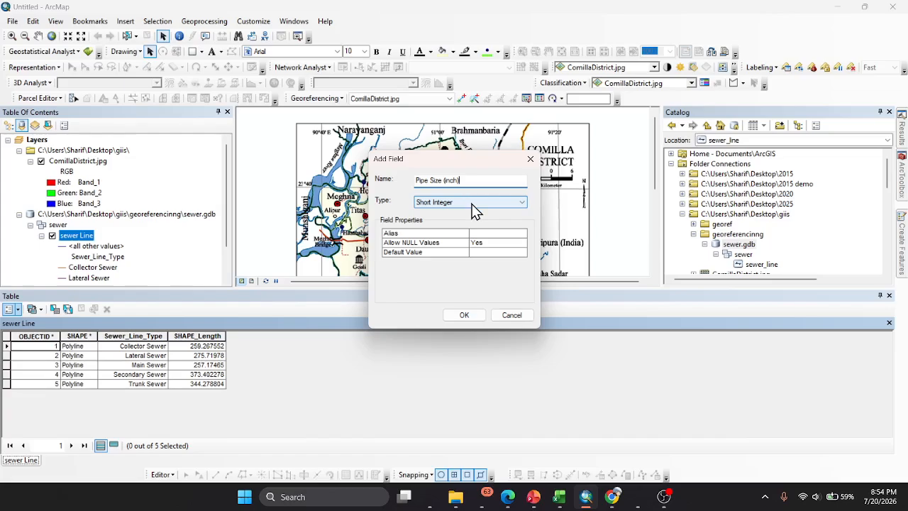
Step: Decline the automatic renaming, correct the field name to Pipe_Size_inch, and add it as a Short Integer field
click(476, 316)
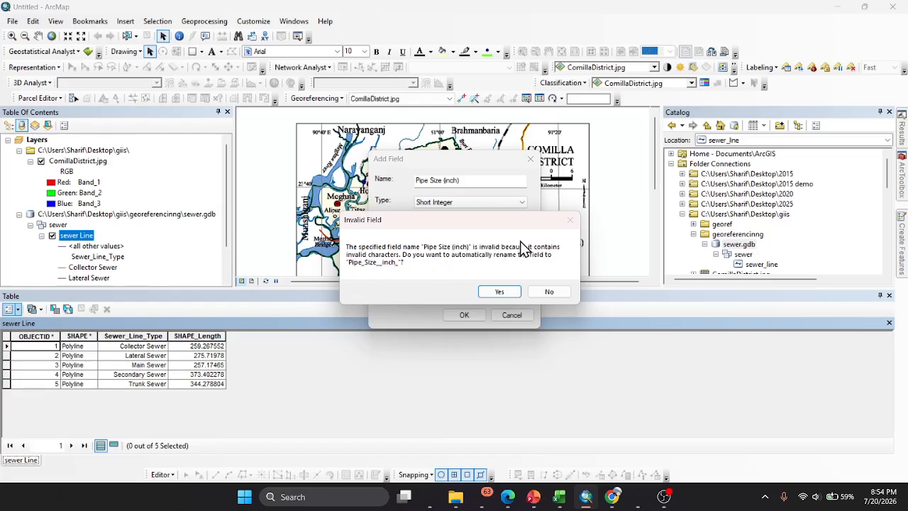
click(551, 292)
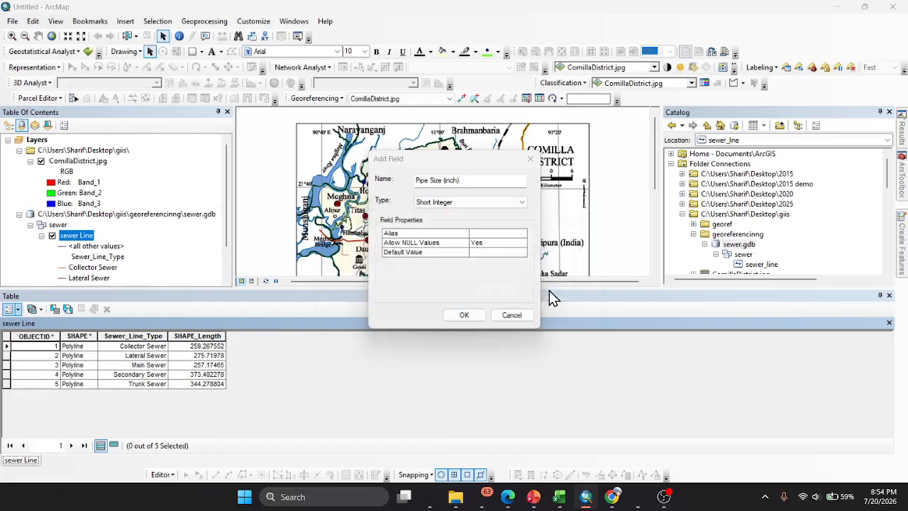
click(432, 181)
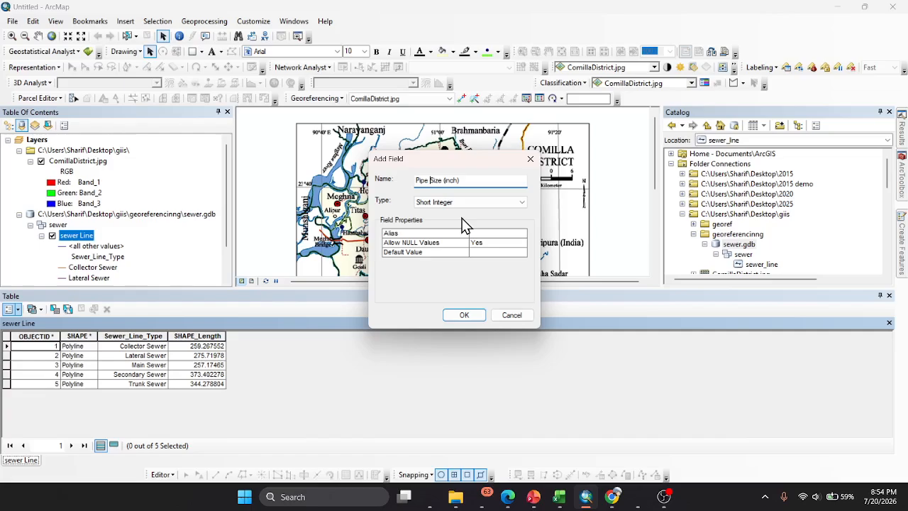
text(_)
click(465, 316)
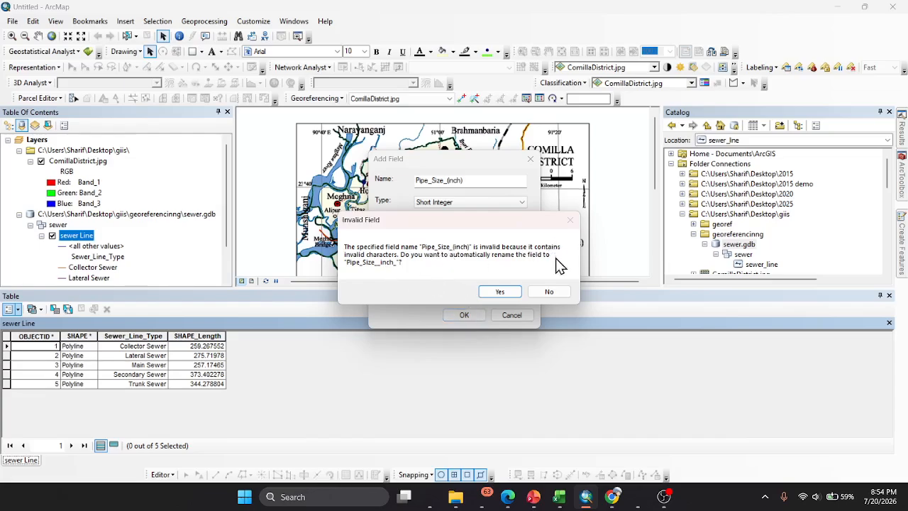
click(548, 292)
click(469, 181)
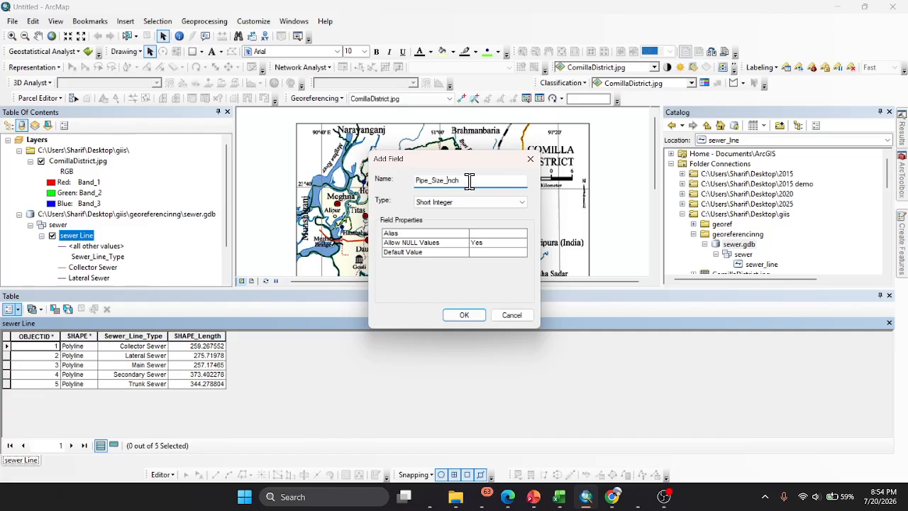
click(461, 316)
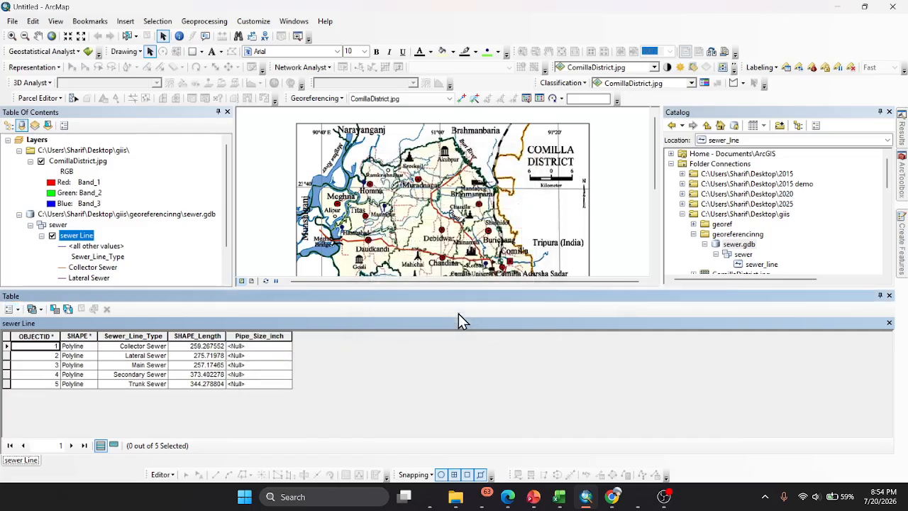
Step: Start another sewer Line field and name it with the Pipe Material heading copied from the sewer table PDF
click(10, 313)
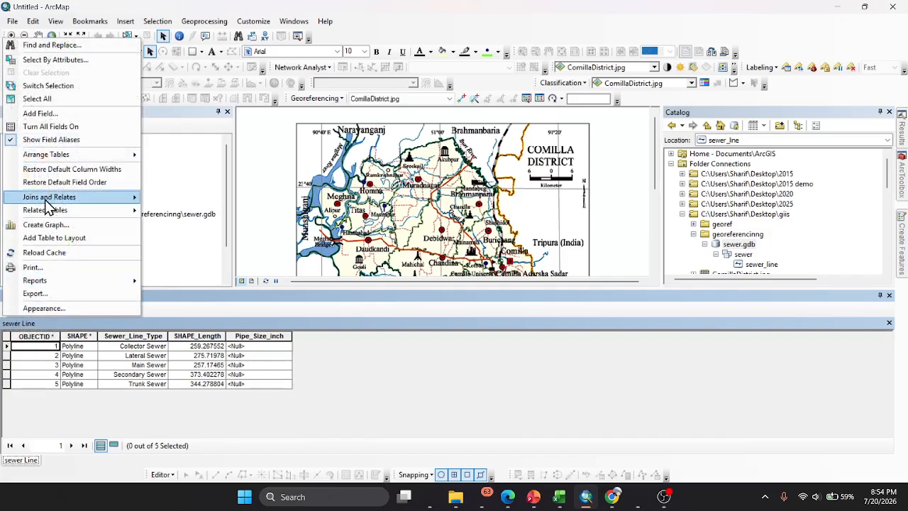
click(40, 114)
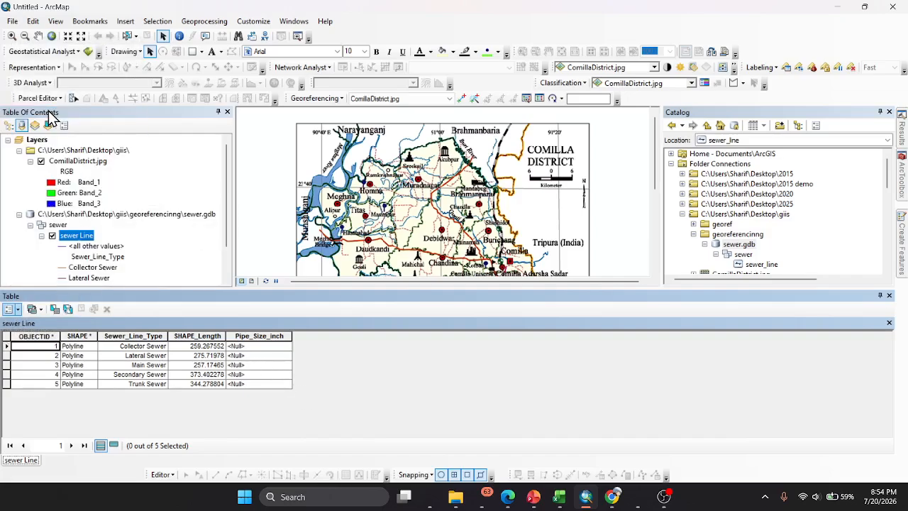
click(508, 497)
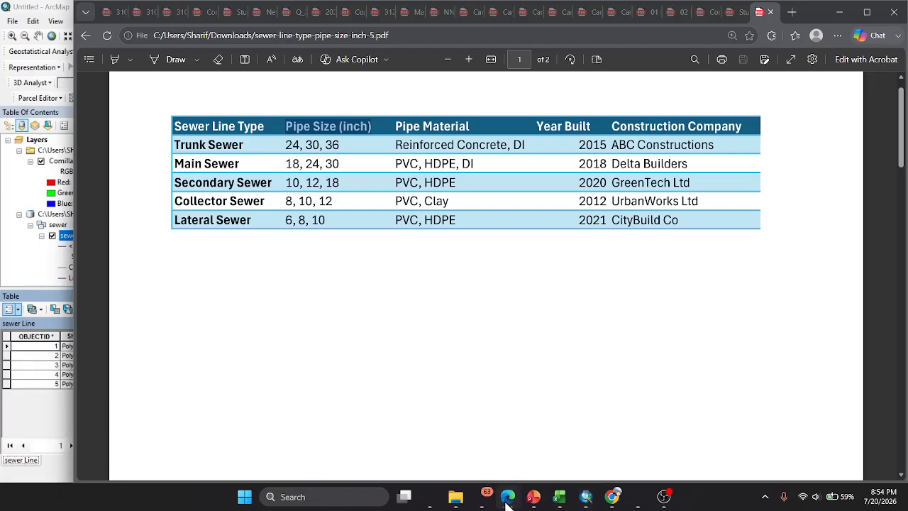
click(395, 126)
drag(395, 125, 471, 131)
key(ctrl+c)
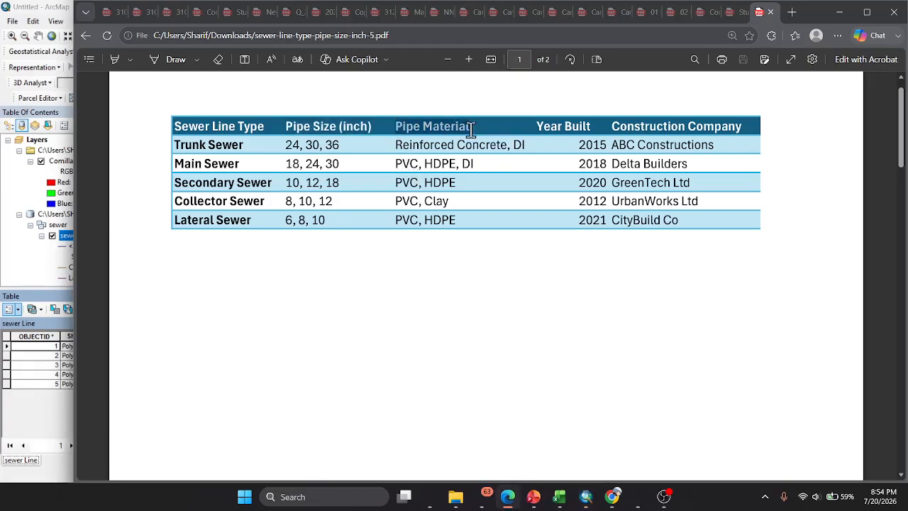
click(508, 497)
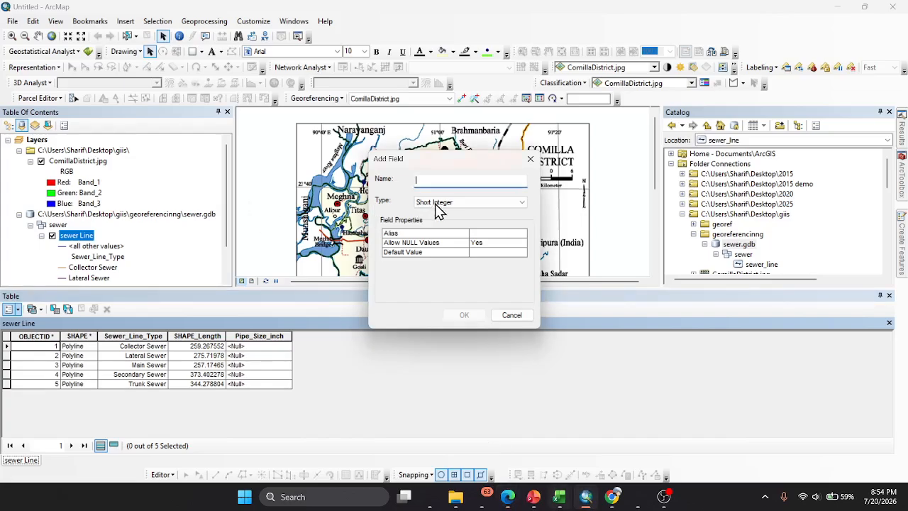
key(ctrl+v)
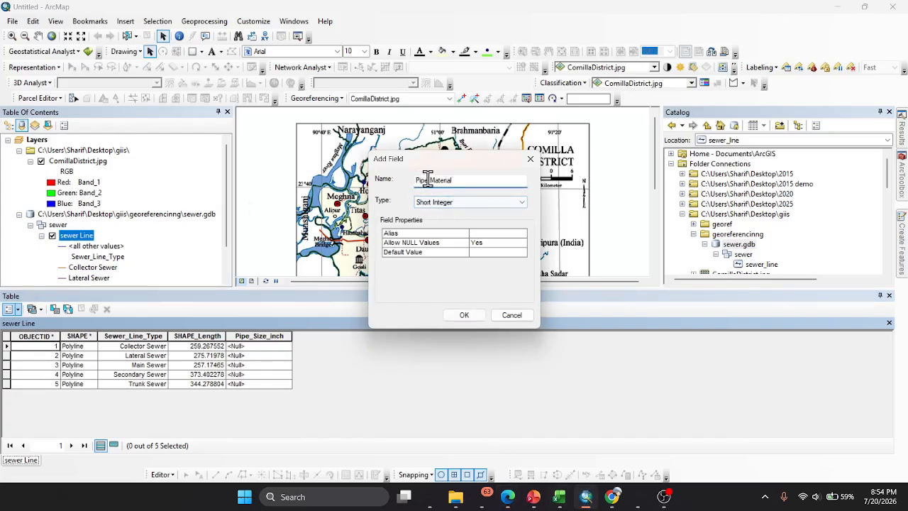
Step: Change the new field's name to Pipe_Material and add it with the Short Integer type
key(BackSpace)
text(_)
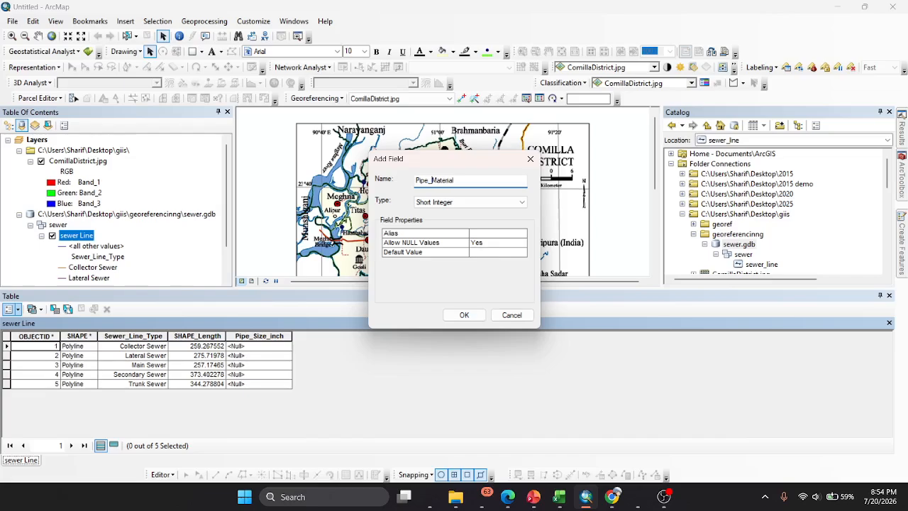
click(465, 204)
click(465, 204)
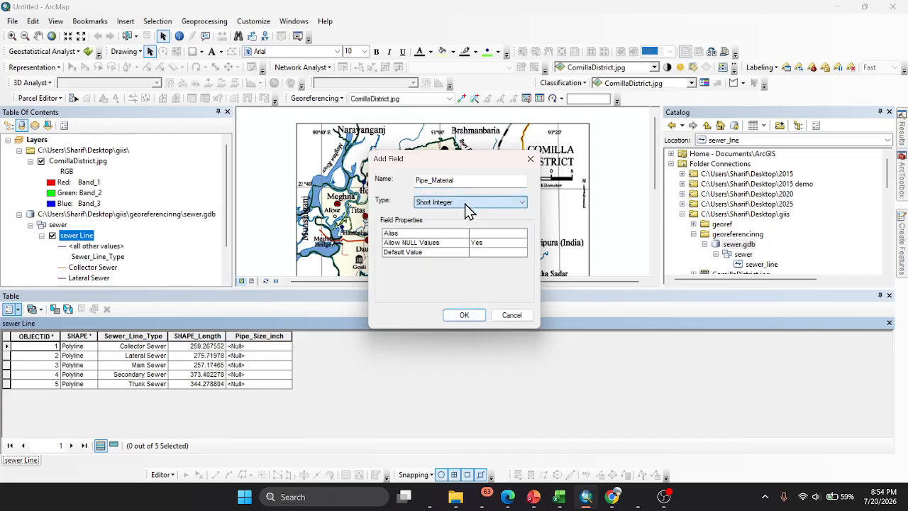
click(469, 316)
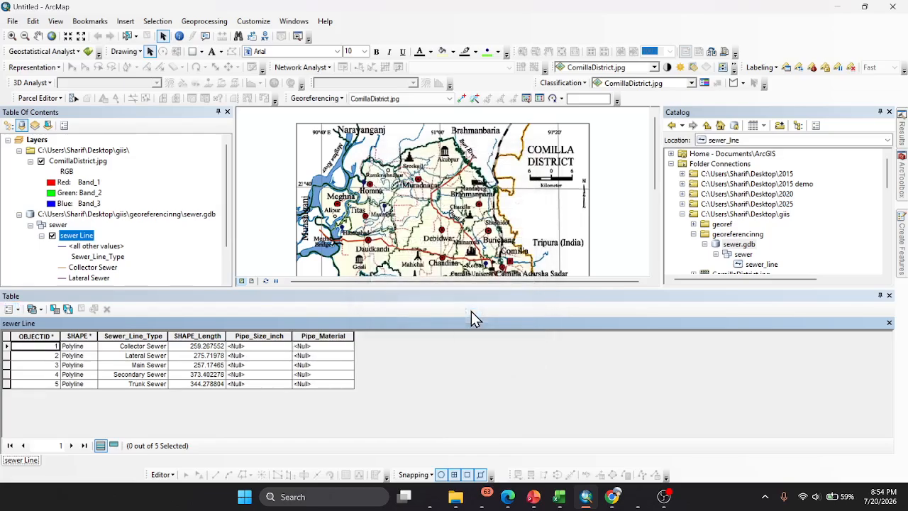
Step: Start a further sewer Line field and name it with the Year Built heading copied from the sewer table PDF
click(13, 310)
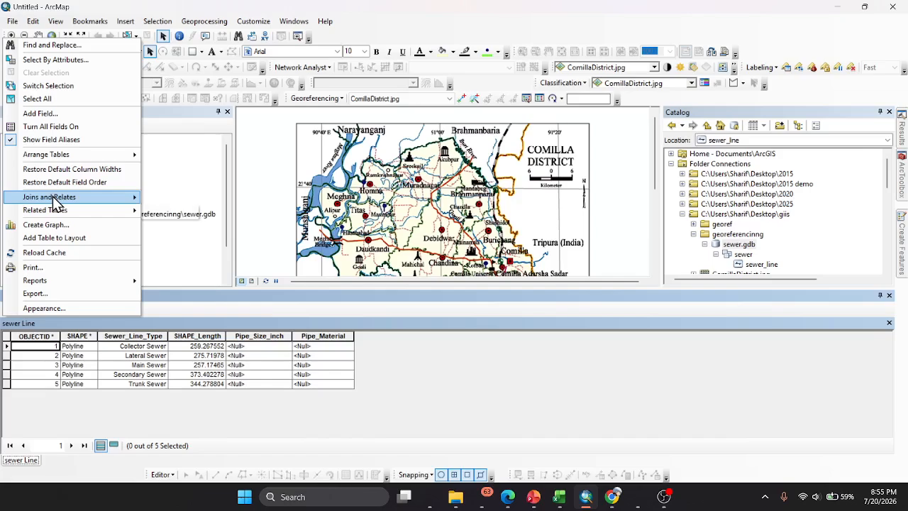
click(57, 114)
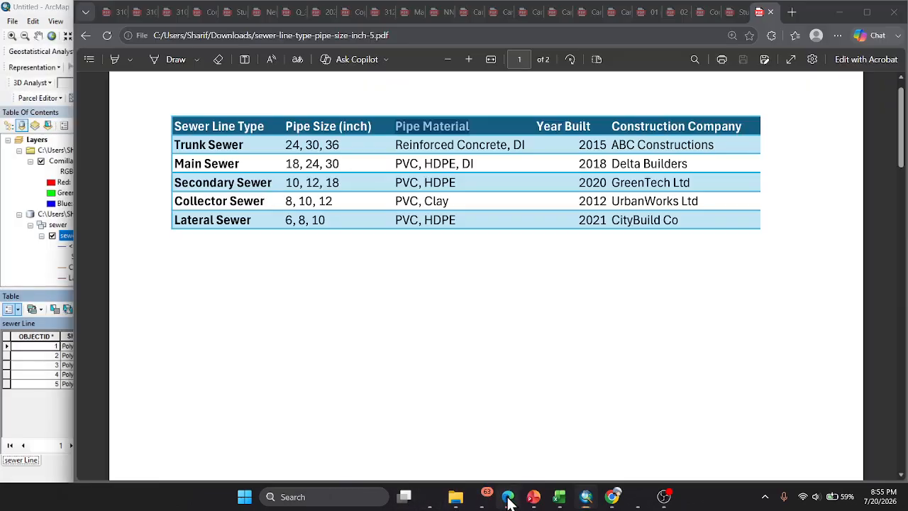
click(508, 496)
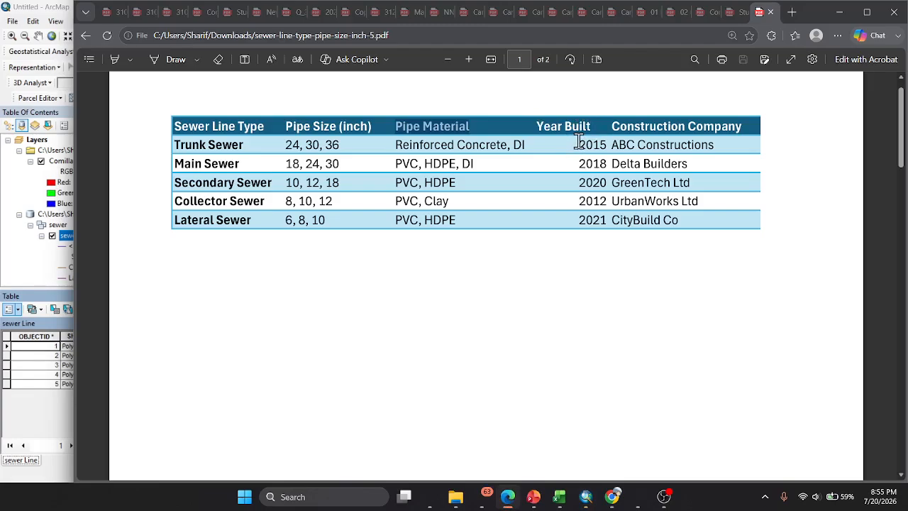
drag(535, 127, 598, 139)
key(ctrl+c)
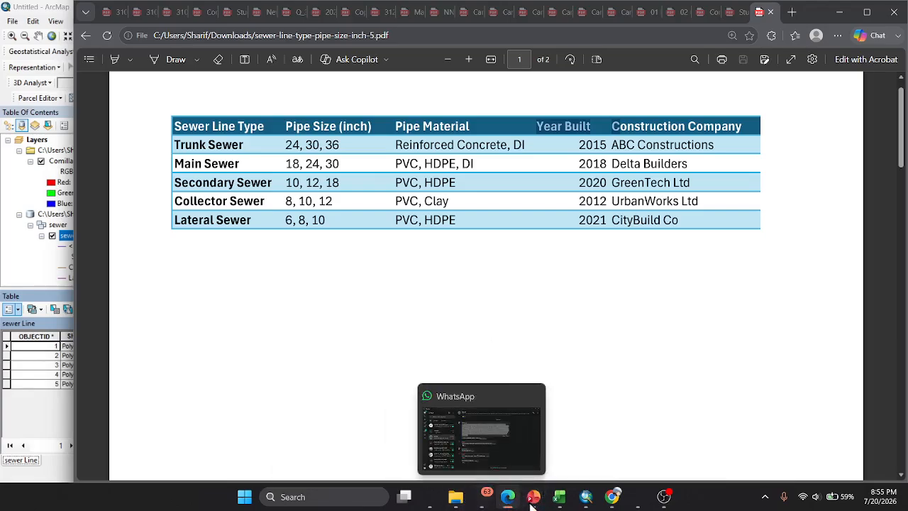
click(586, 497)
key(ctrl+v)
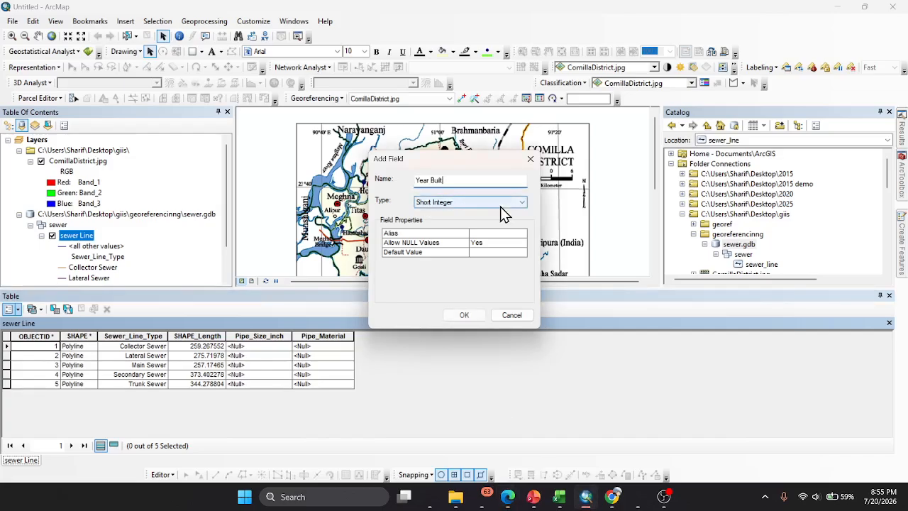
Step: Name the field Year_Built, keep the Short Integer type after reviewing the type options and the PDF, and add it to the table
click(446, 204)
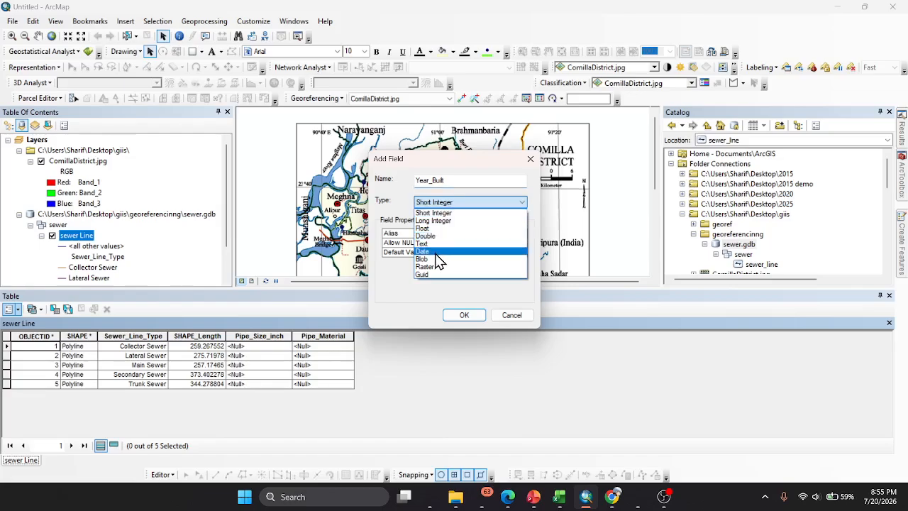
click(469, 202)
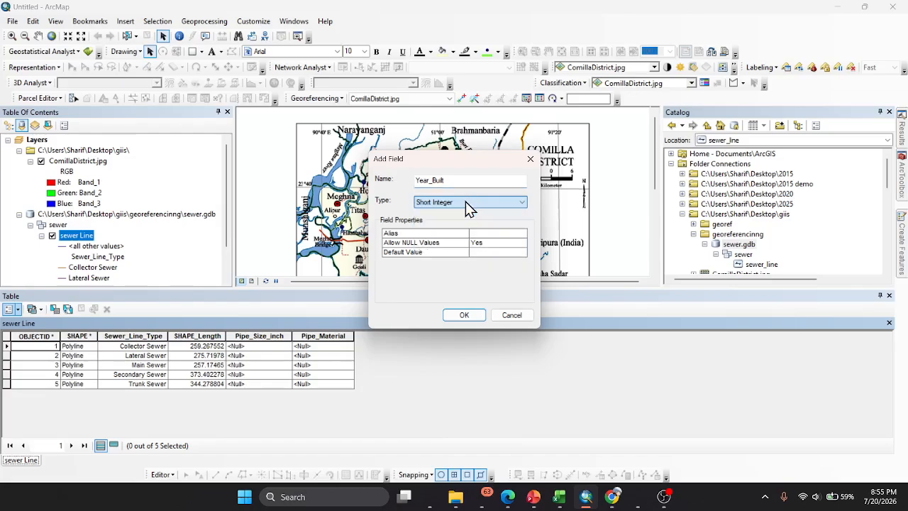
click(506, 498)
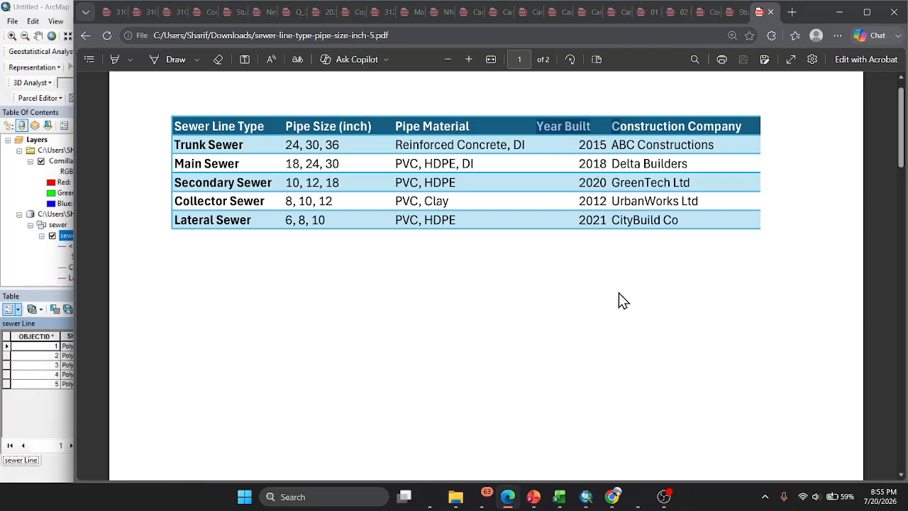
click(611, 496)
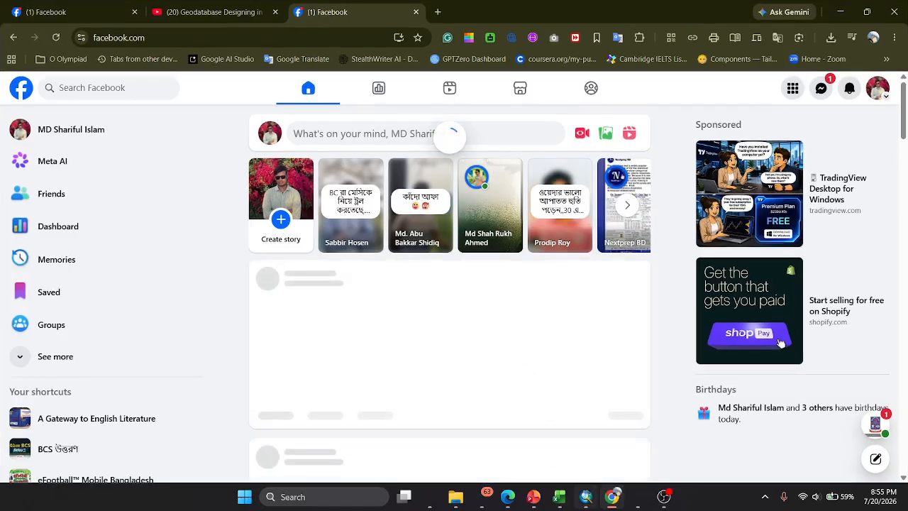
click(610, 495)
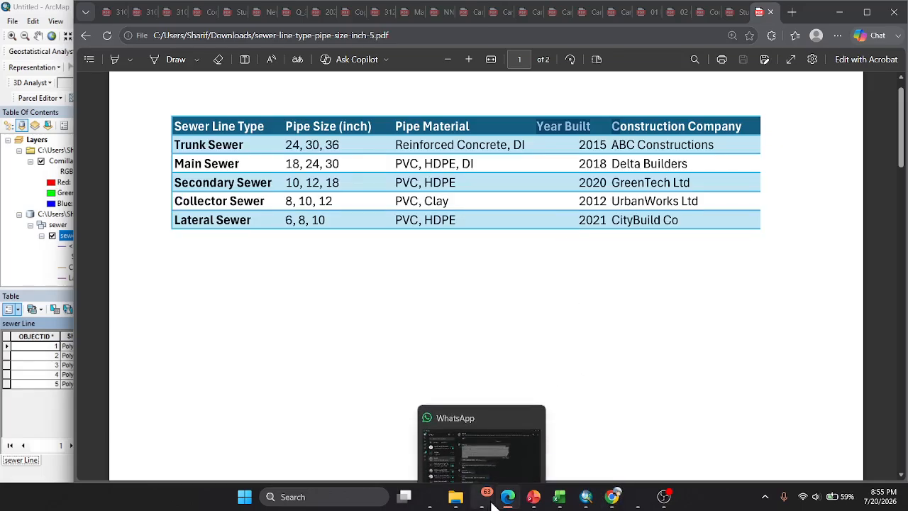
click(586, 497)
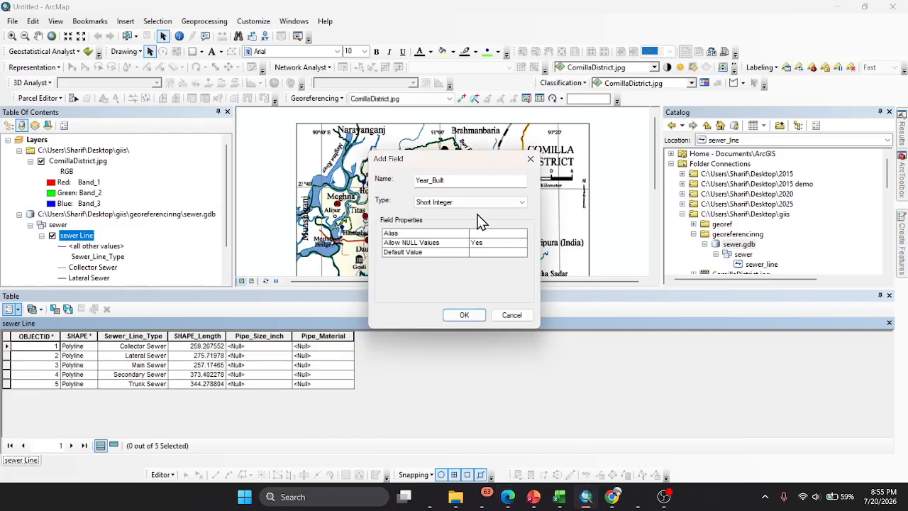
click(462, 315)
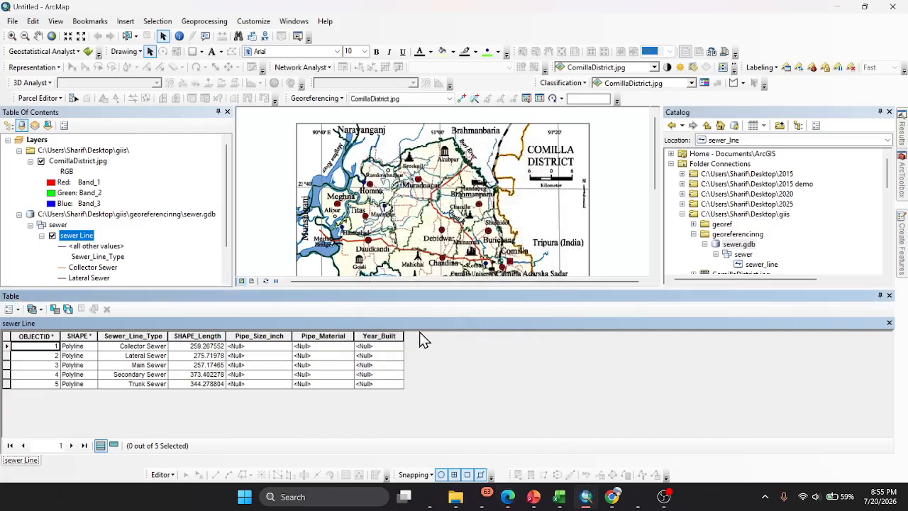
Step: Start one more new field for the sewer Line table and copy the Construction Company heading from the sewer table PDF
click(10, 309)
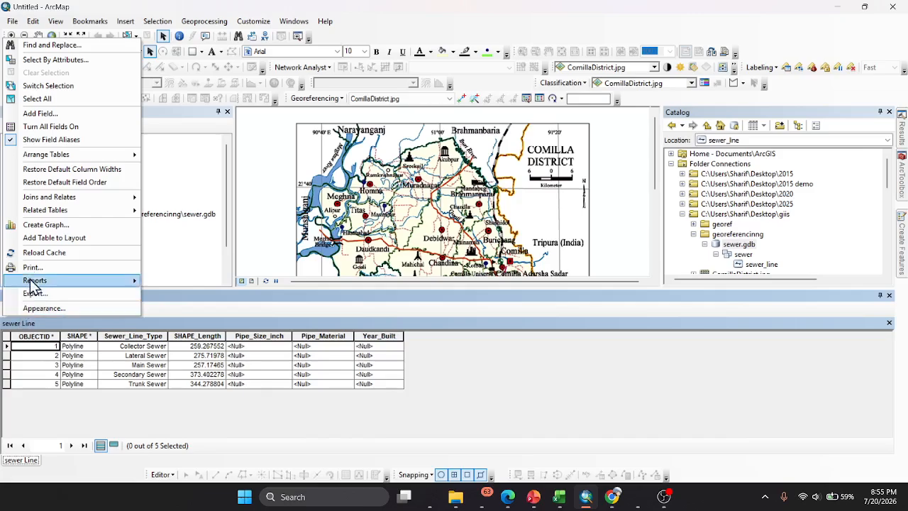
click(50, 113)
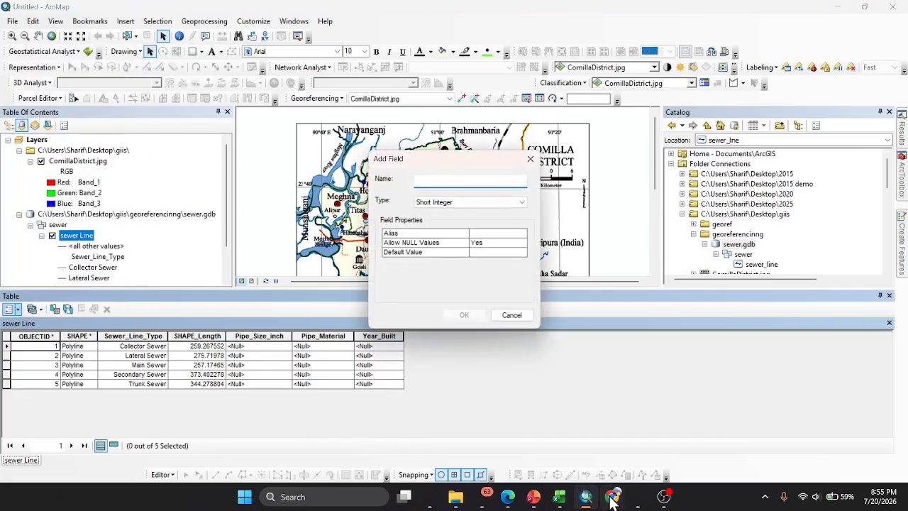
click(612, 496)
click(607, 501)
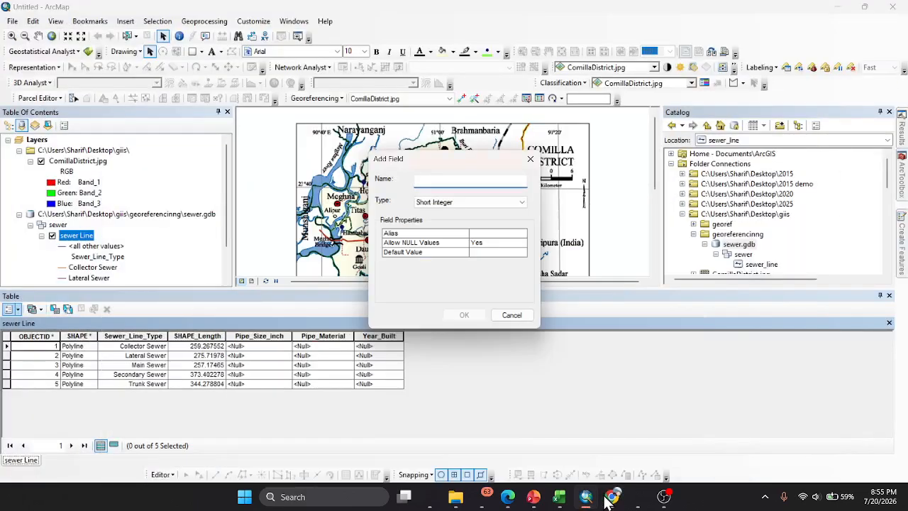
mouse_move(611, 496)
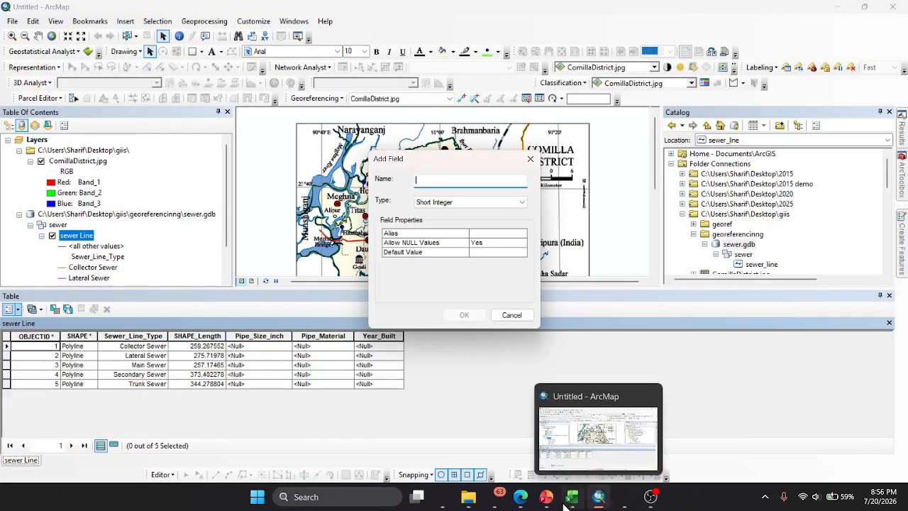
click(533, 501)
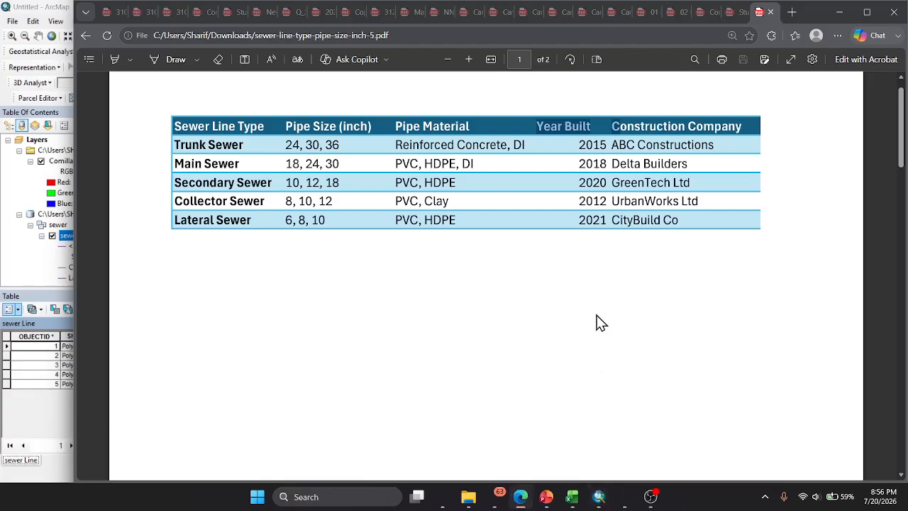
drag(610, 125, 747, 127)
key(ctrl+c)
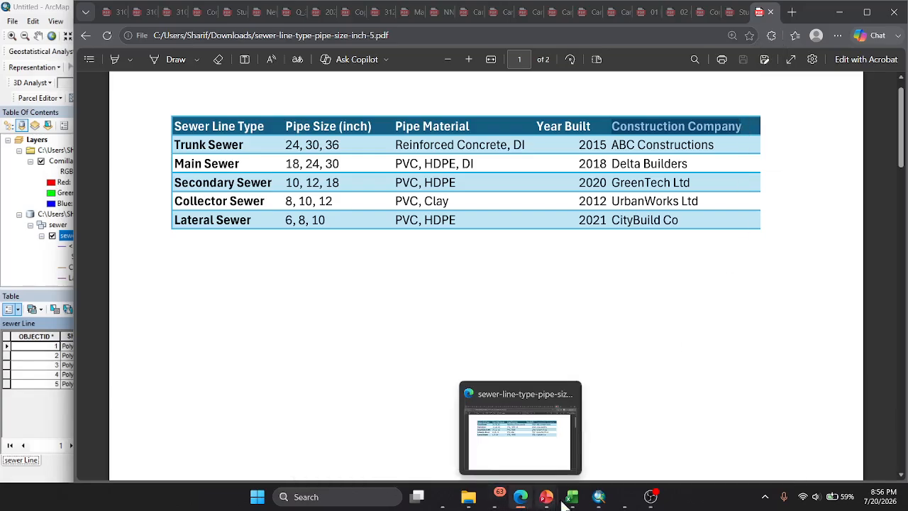
Step: Name the new field Construction_Company from the copied heading, keep the Short Integer type, and add it to the table
click(599, 496)
key(ctrl+v)
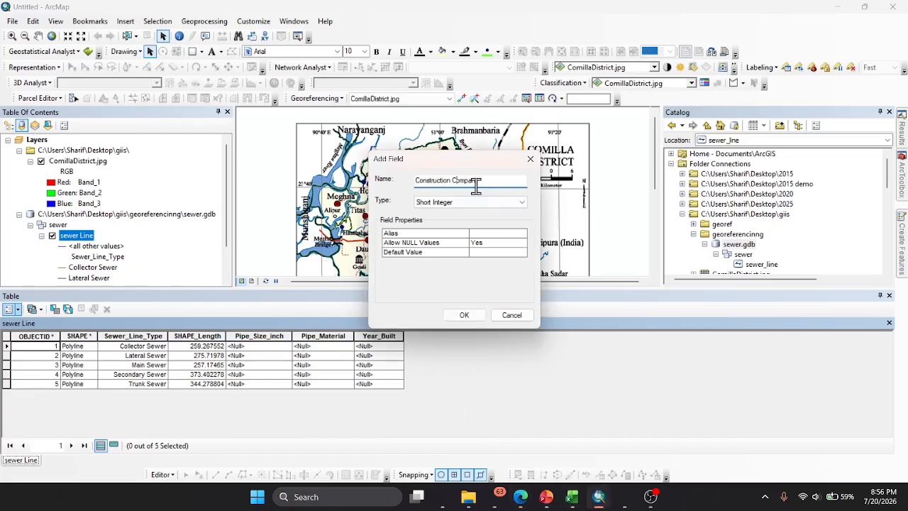
click(472, 318)
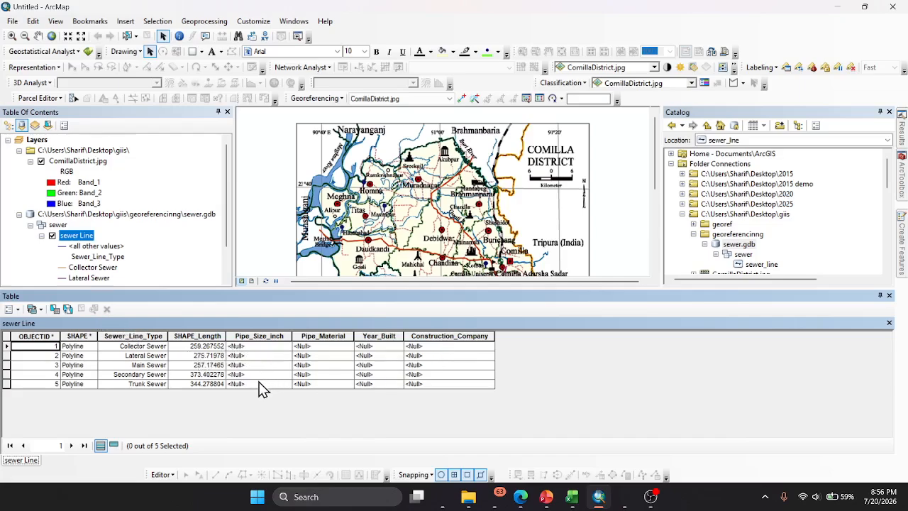
click(437, 364)
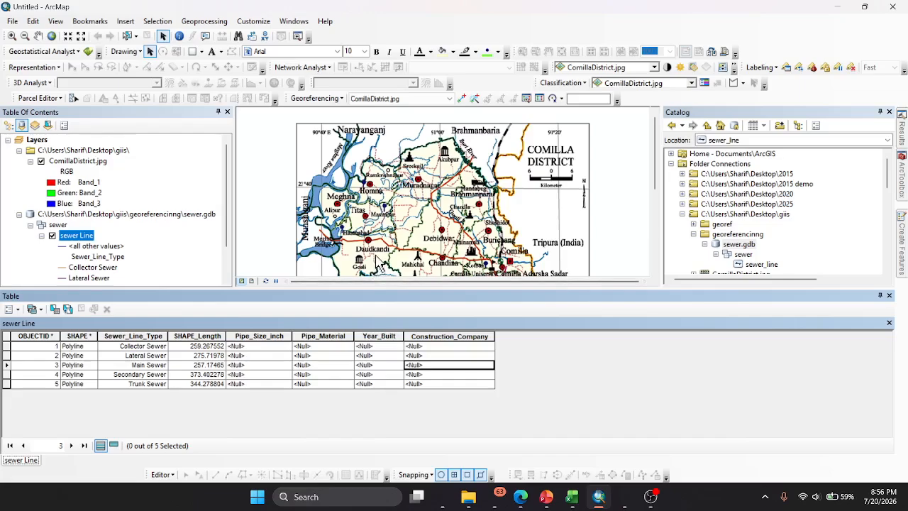
Step: Hide the ComillaDistrict.jpg layer, zoom to the sewer Line layer, and enlarge the map area above the attribute table
scroll(100, 234, down, 1)
scroll(100, 234, up, 1)
click(41, 161)
scroll(480, 205, down, 1)
scroll(437, 218, up, 2)
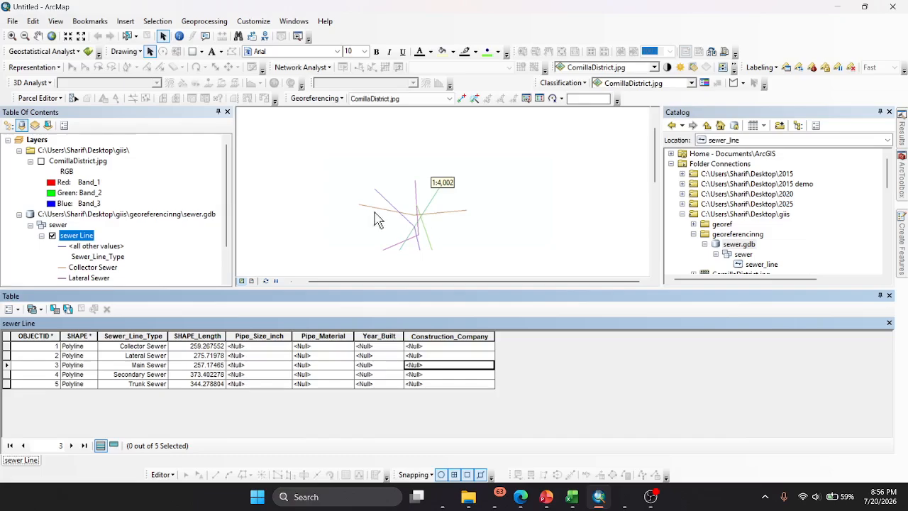
right_click(69, 235)
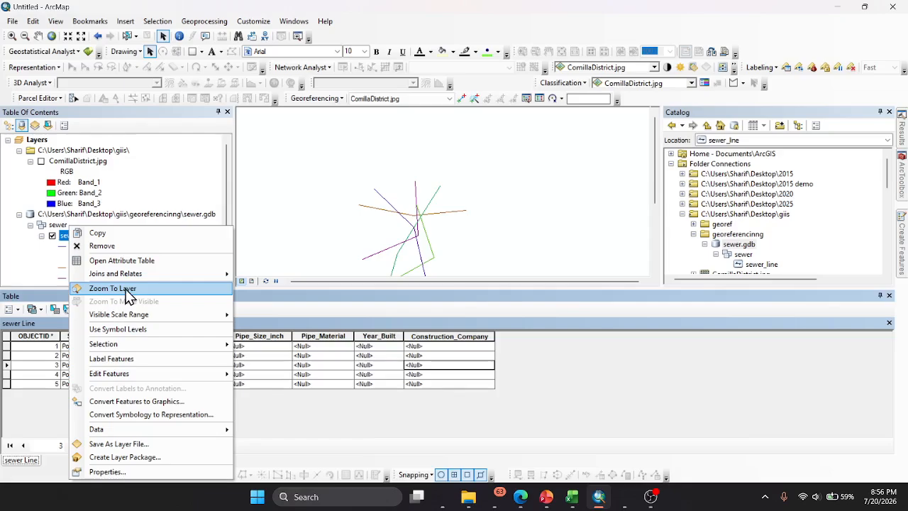
click(128, 288)
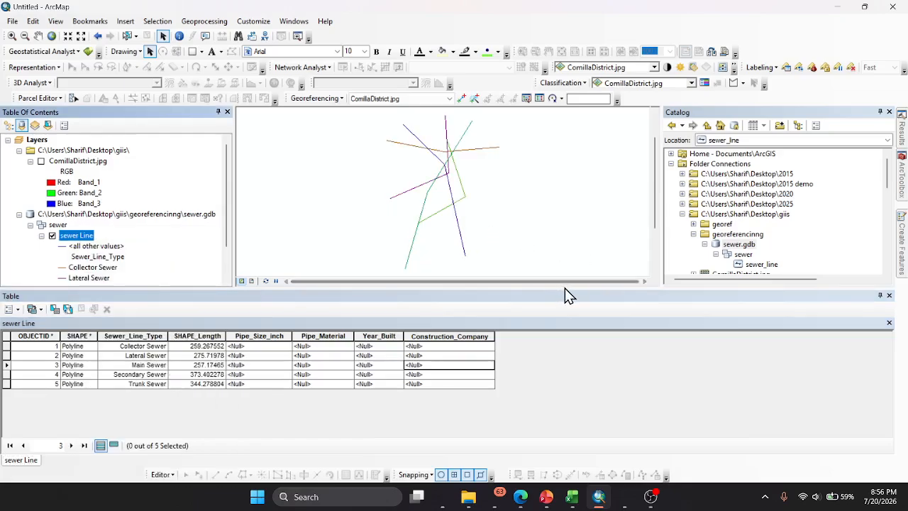
drag(565, 287, 574, 326)
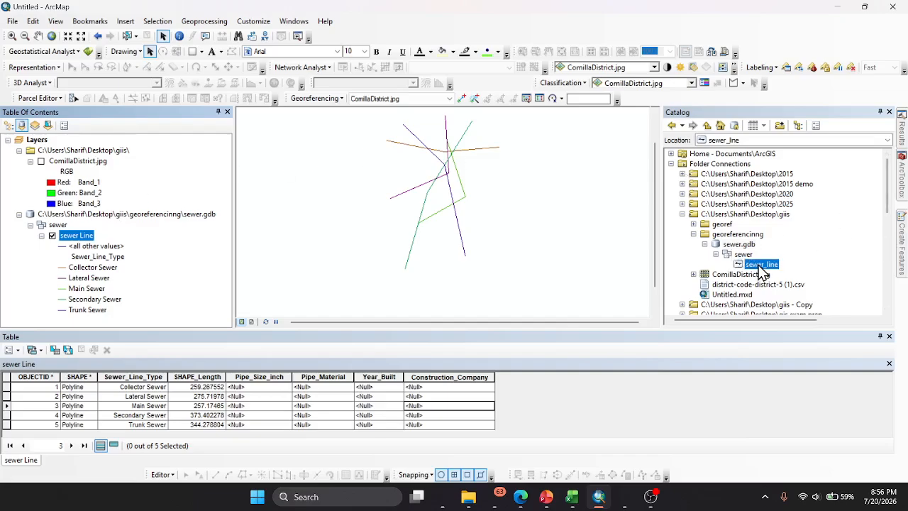
Step: Open the workspace domains from the sewer_line feature class's subtype properties and check the pipe sizes in the PDF
right_click(760, 266)
click(796, 400)
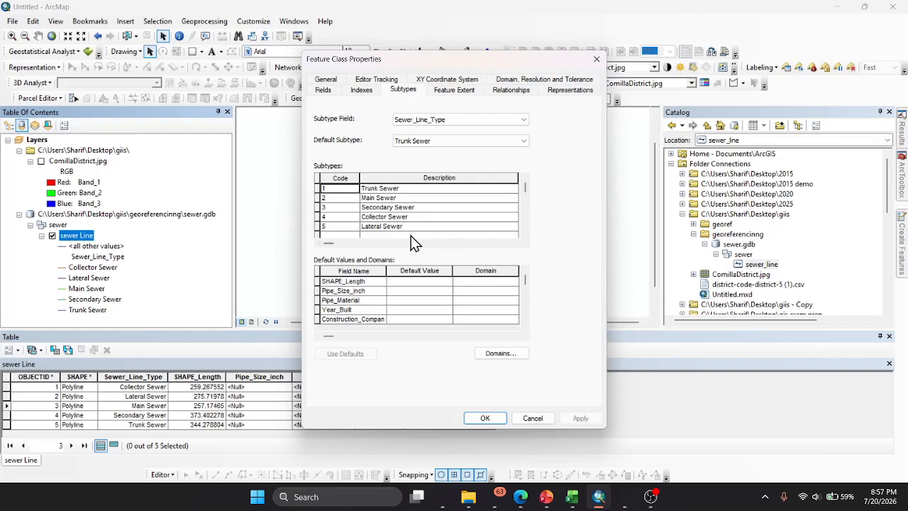
click(505, 353)
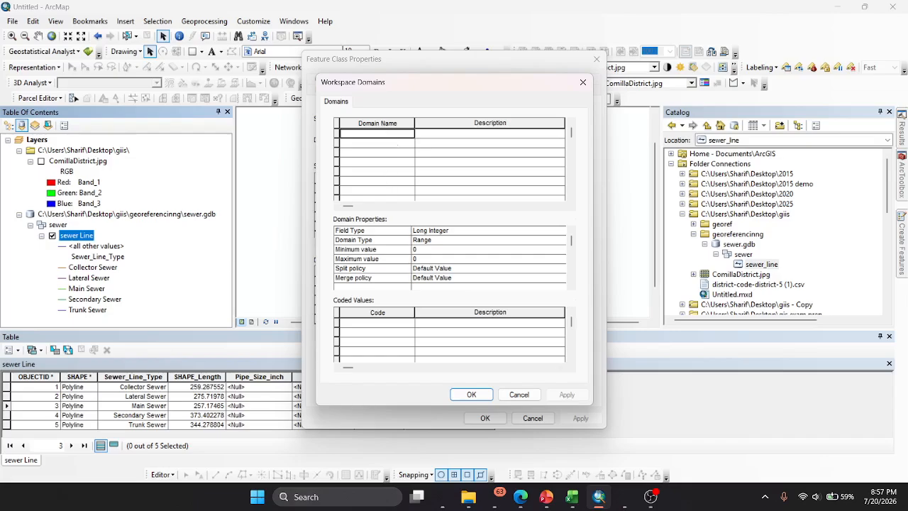
mouse_move(521, 496)
click(462, 433)
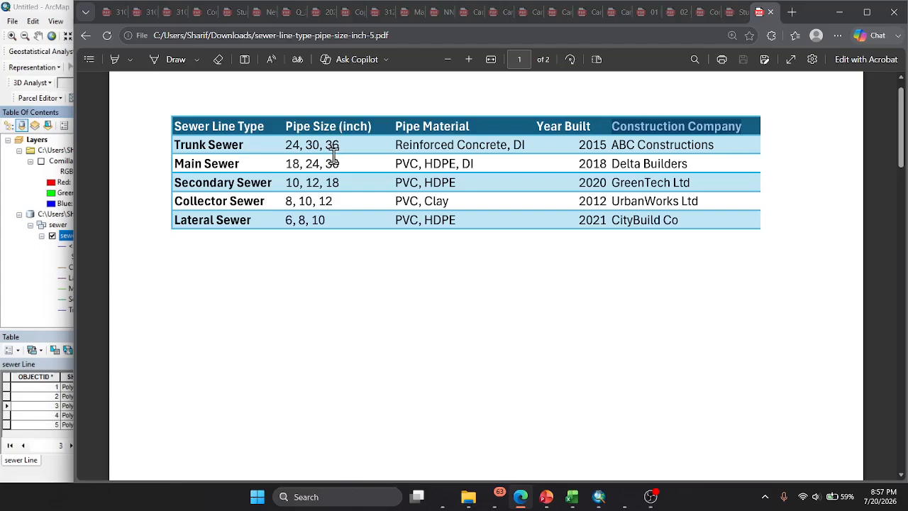
click(599, 497)
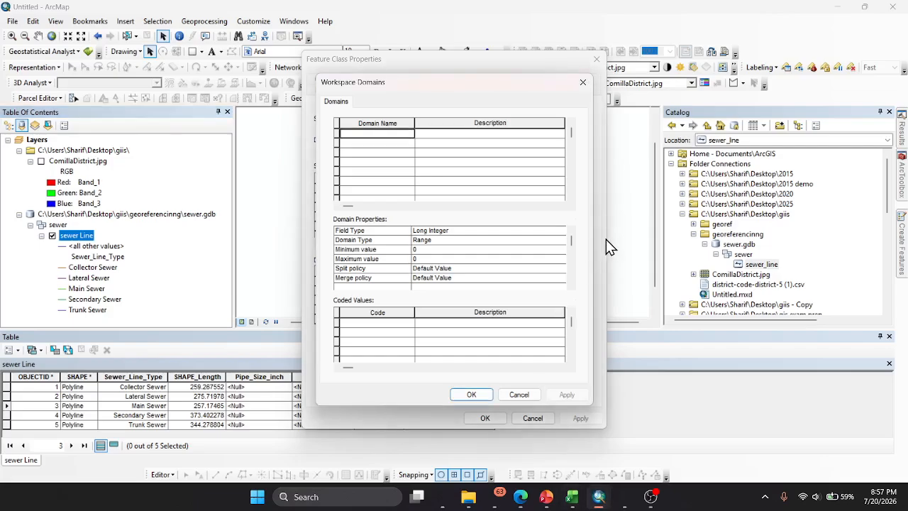
Step: Enter a new domain named pipe_sewer with the description "pipe sewer"
click(389, 134)
text(pipe_sewer)
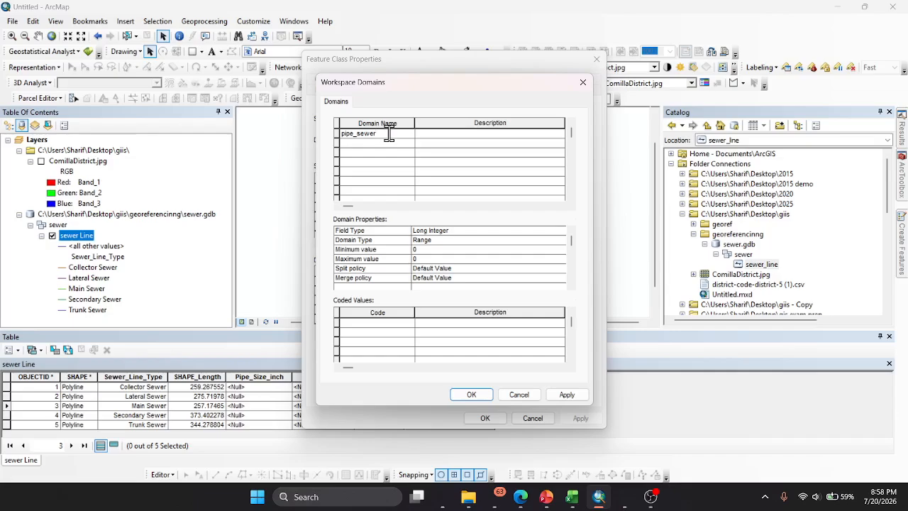
double_click(388, 135)
key(ctrl+c)
click(470, 135)
key(ctrl+v)
key(BackSpace)
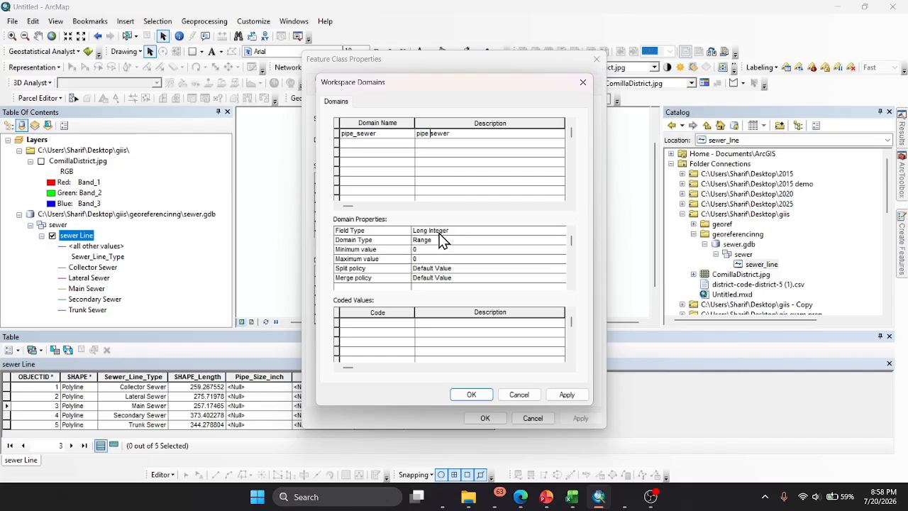
Step: Check the sewer line types in the PDF and rename the pipe_sewer domain to Trunk_sewer
drag(428, 89, 517, 78)
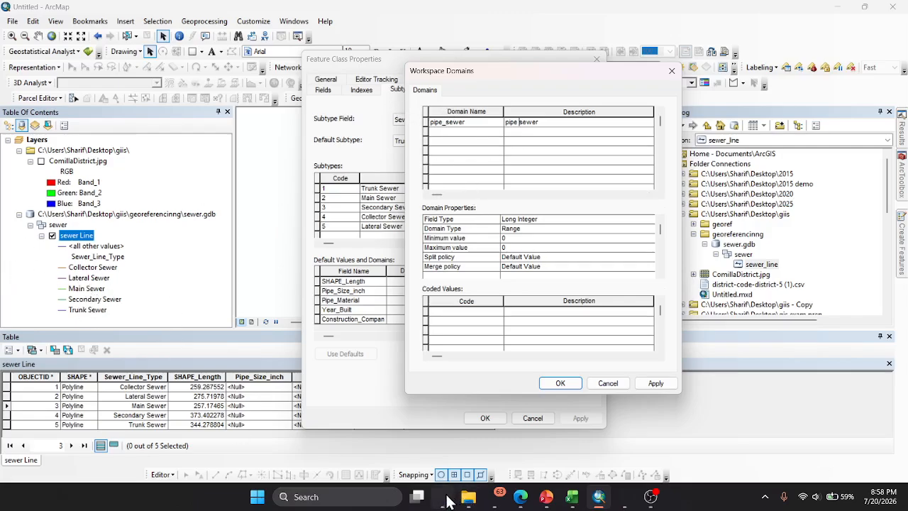
click(521, 498)
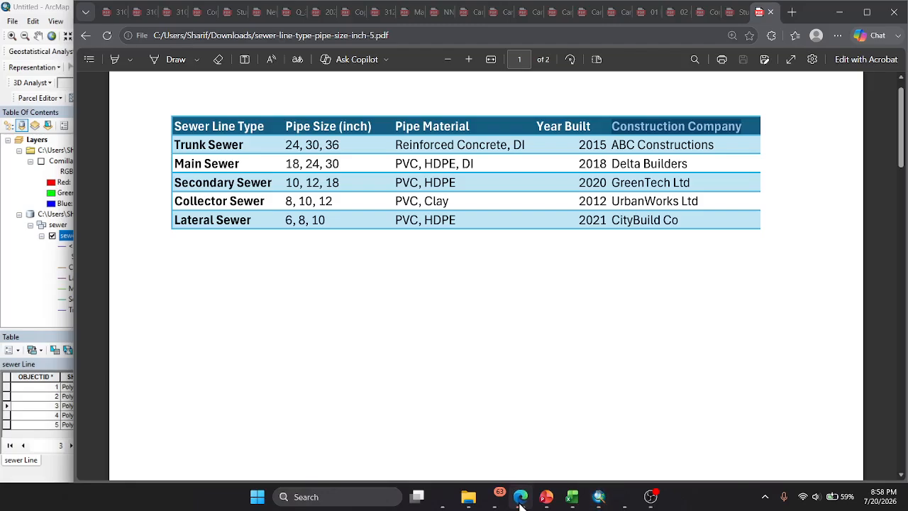
click(521, 498)
click(521, 498)
click(597, 498)
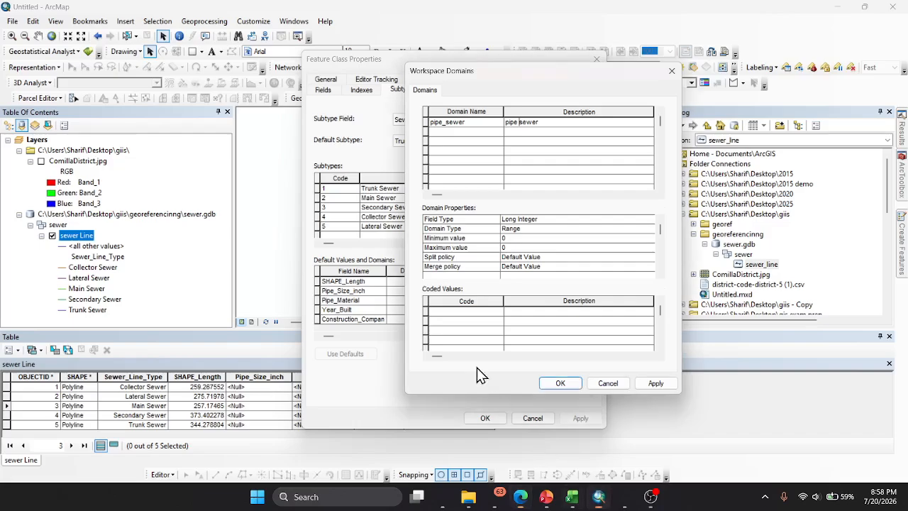
click(443, 124)
key(BackSpace)
key(BackSpace)
key(BackSpace)
key(BackSpace)
text(Trunk)
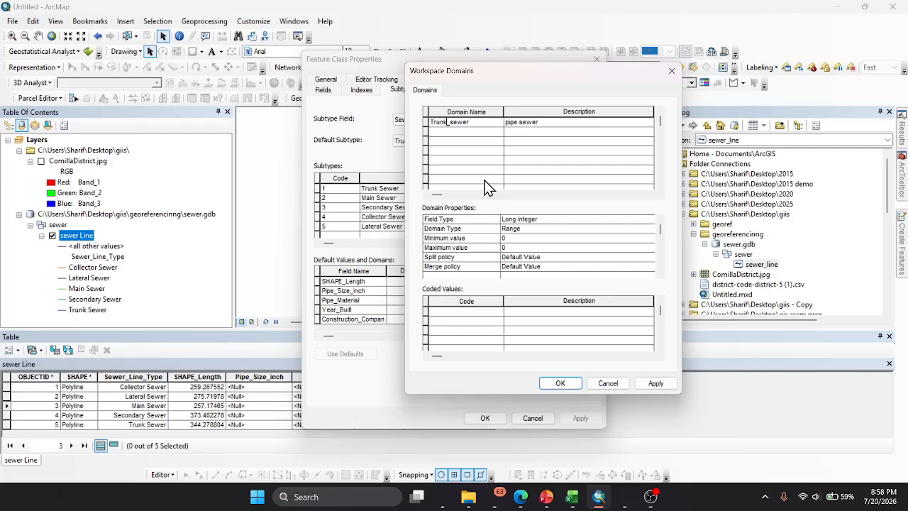
key(Tab)
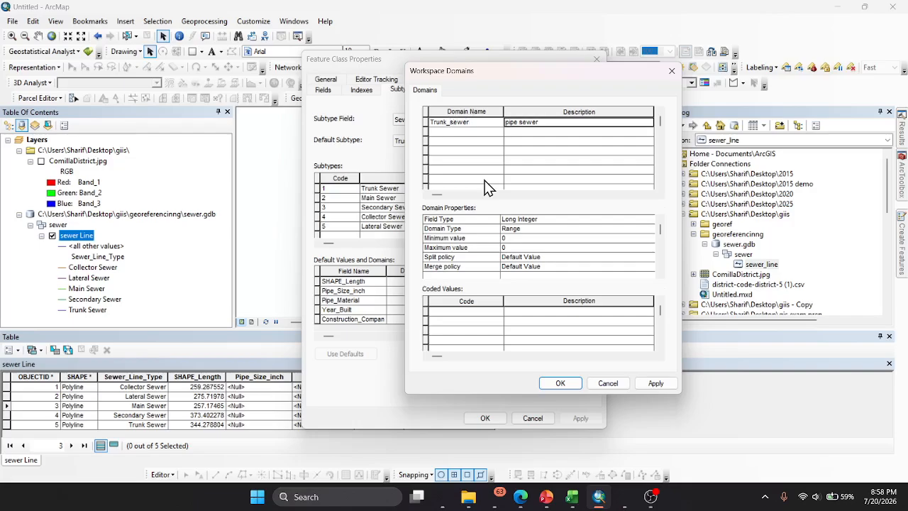
Step: Change the Trunk_sewer domain's description to "trunk sewer"
click(520, 127)
key(BackSpace)
key(BackSpace)
key(BackSpace)
key(BackSpace)
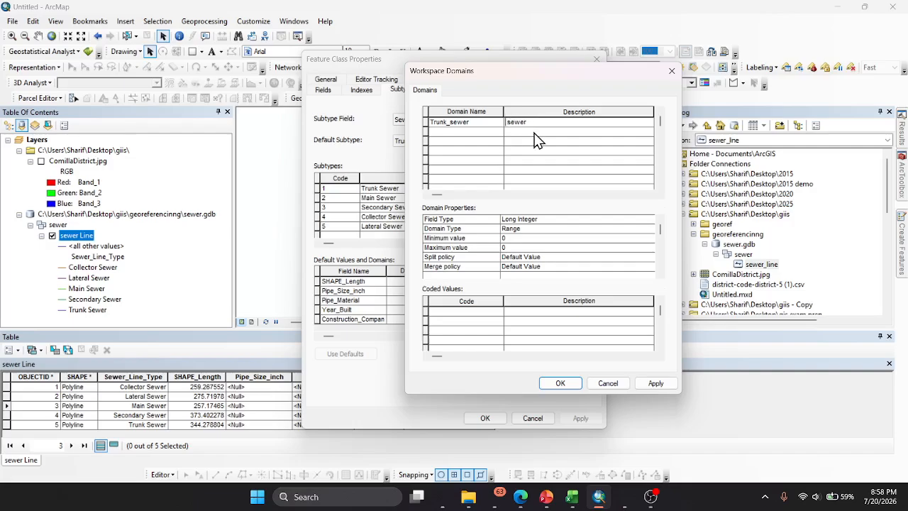
text(trunk)
Step: Set the Trunk_sewer domain's field type to Short Integer and its domain type to Coded Values
click(528, 220)
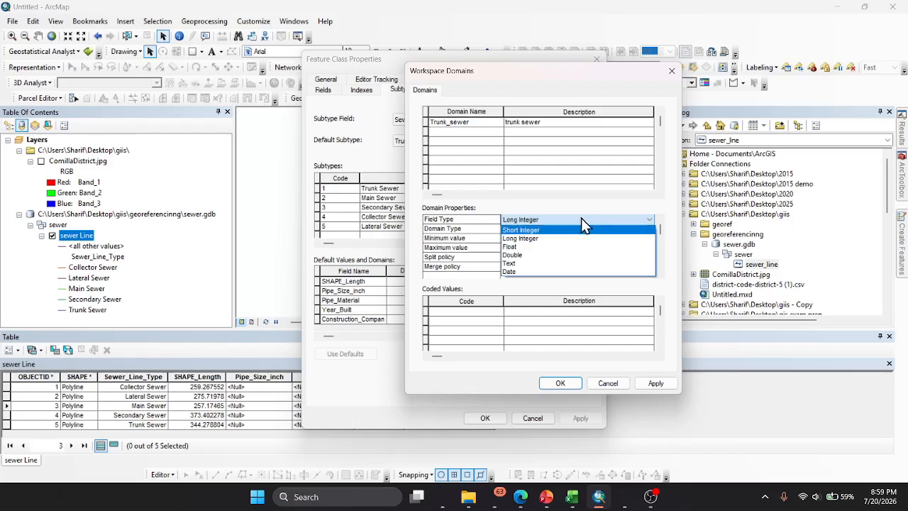
click(526, 231)
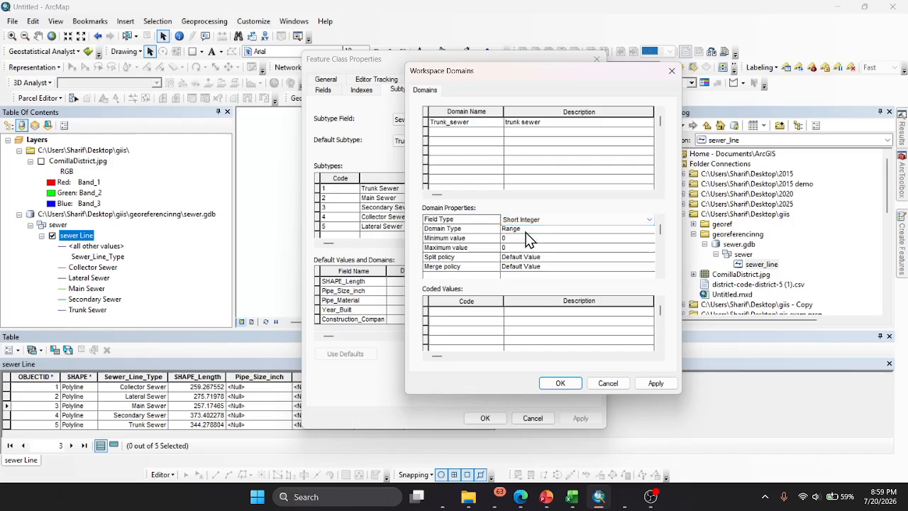
click(524, 229)
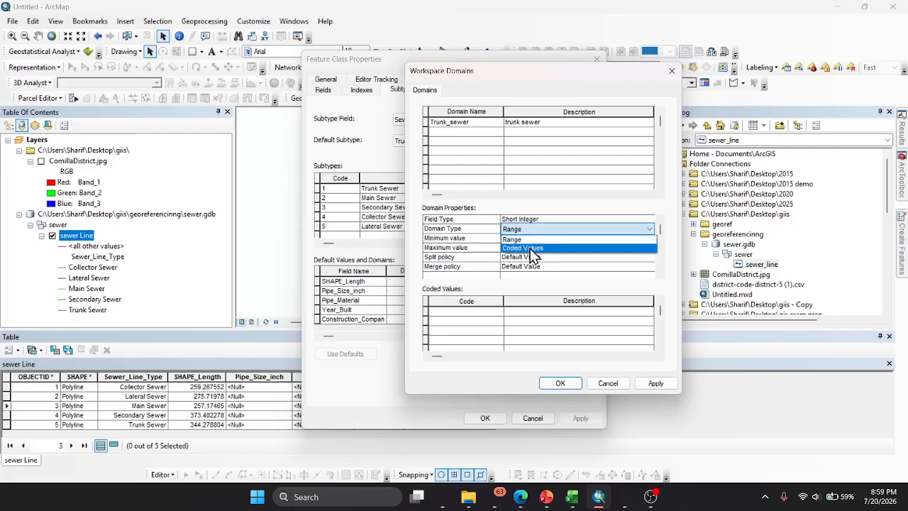
click(532, 246)
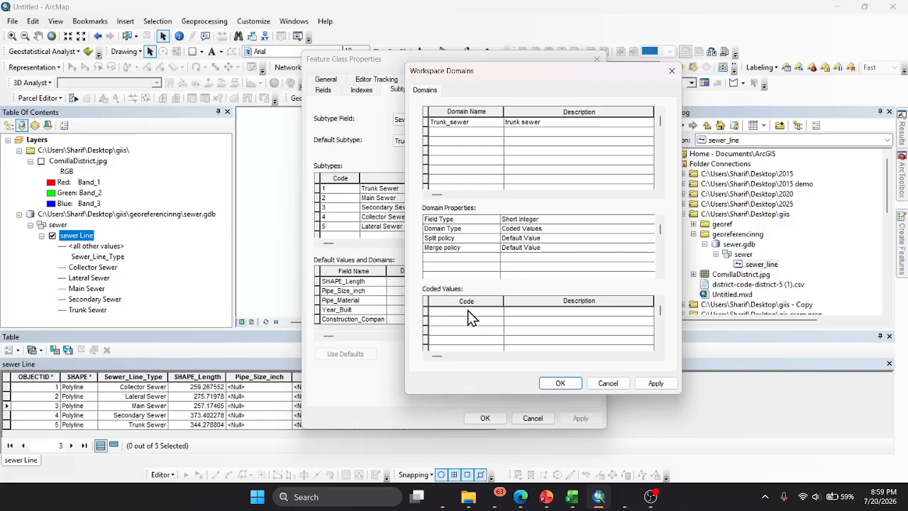
scroll(534, 220, down, 1)
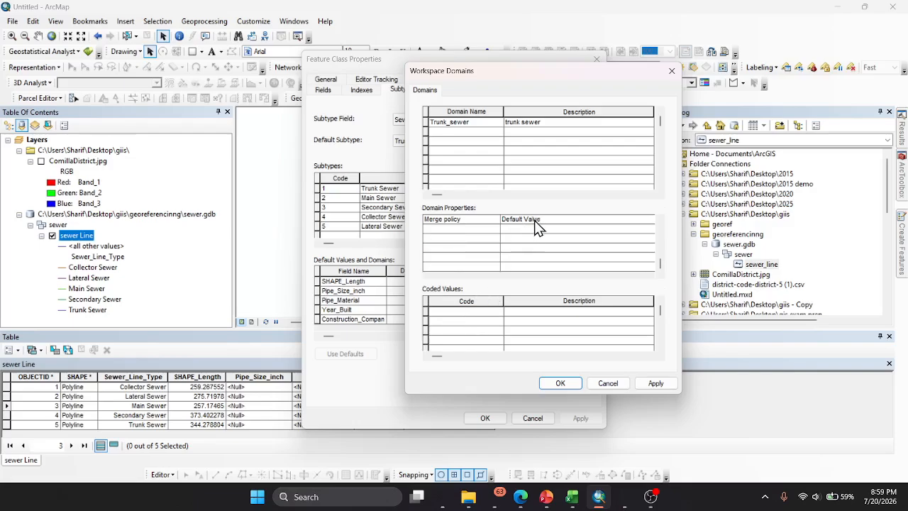
scroll(544, 229, up, 1)
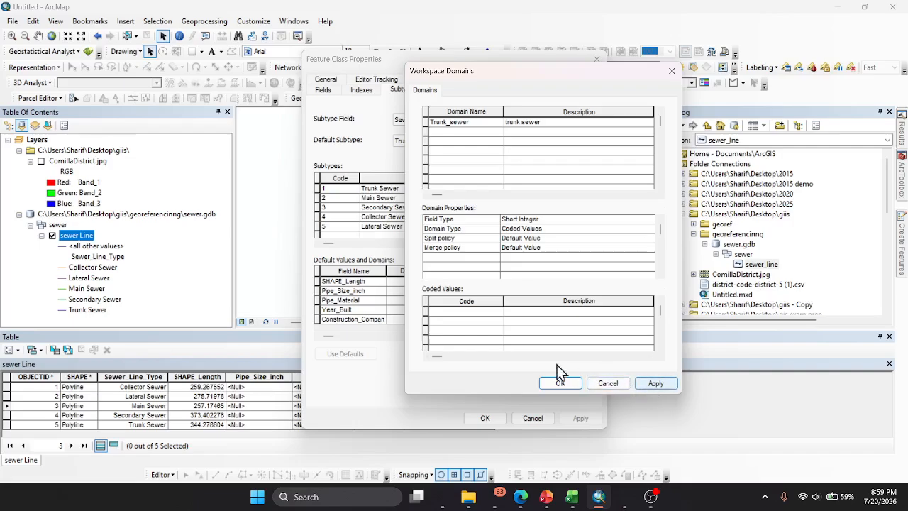
Step: Enter the codes 1, 2 and 3 in the Trunk_sewer domain's coded values
click(487, 313)
text(a)
key(BackSpace)
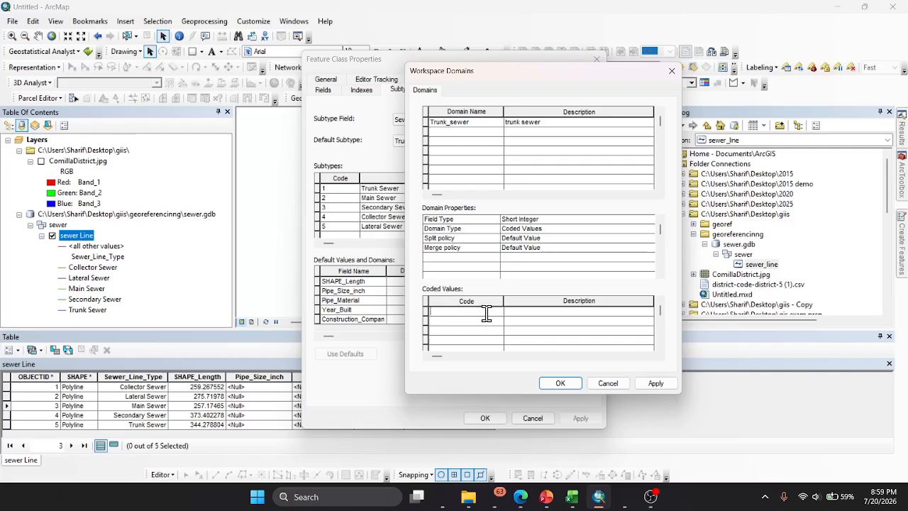
text(1)
key(Return)
text(2)
key(Return)
text(3)
Step: Describe codes 1 to 3 with the PDF's trunk sewer pipe sizes 24, 30 and 36, and apply the domain
click(544, 312)
click(523, 499)
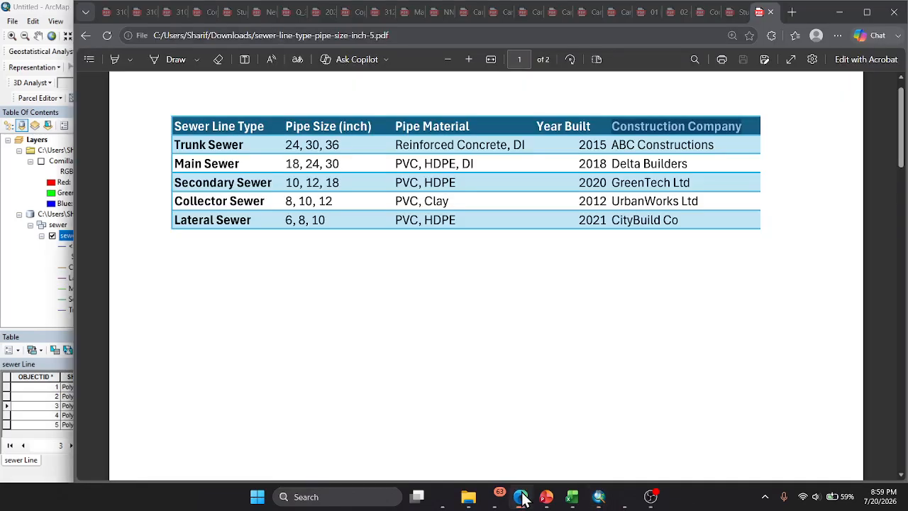
click(521, 498)
text(24)
key(Return)
text(30)
key(Return)
text(36)
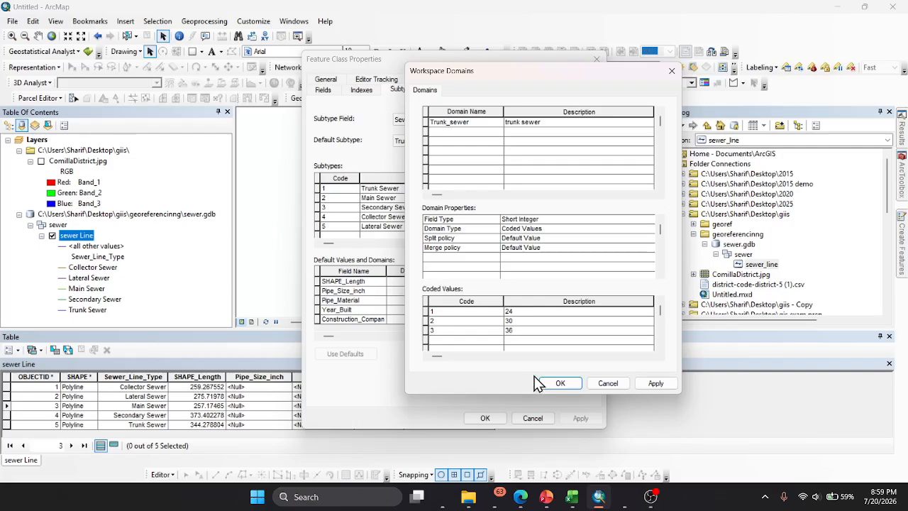
click(653, 382)
click(560, 383)
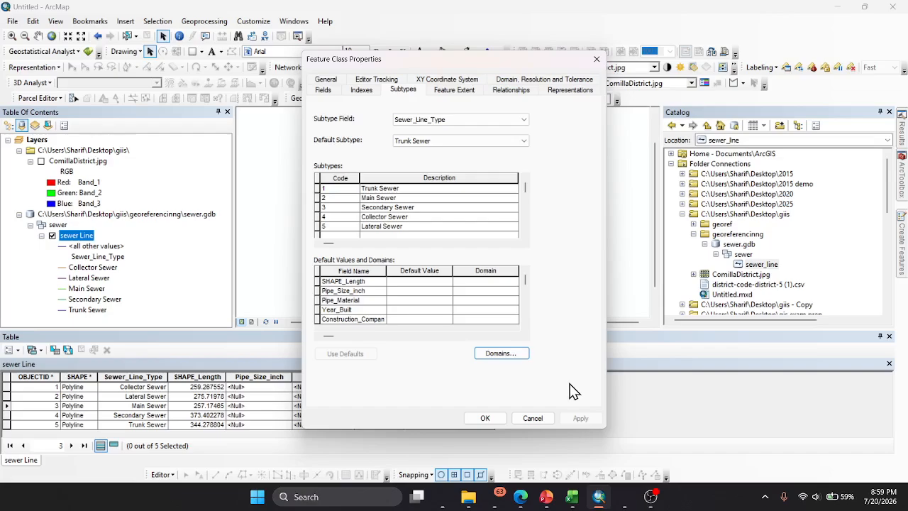
Step: Open the workspace domains and add a new domain named Secondary_sewer
click(513, 356)
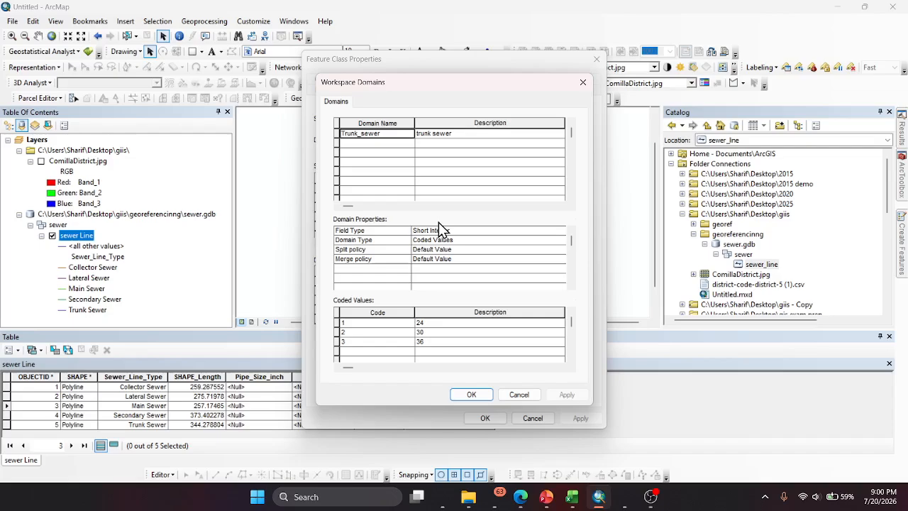
click(394, 144)
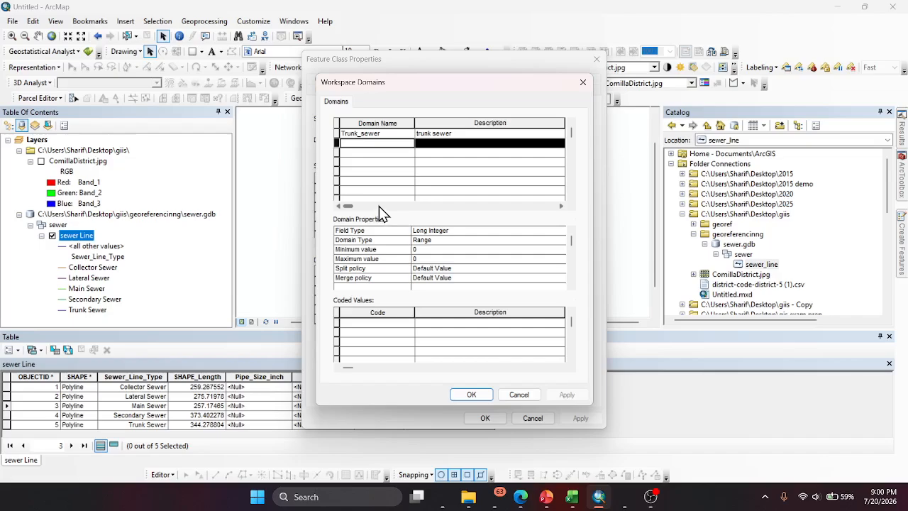
text(Secon)
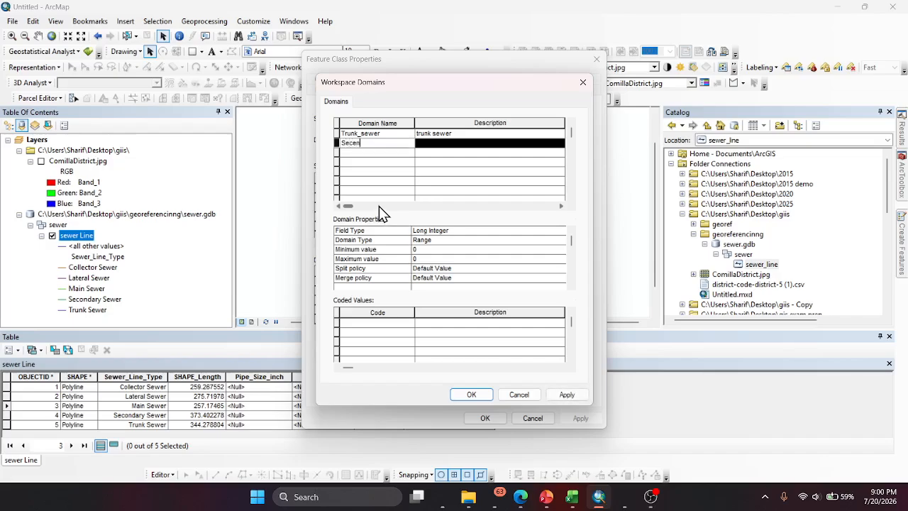
key(BackSpace)
key(BackSpace)
text(ondary_sewer)
key(Return)
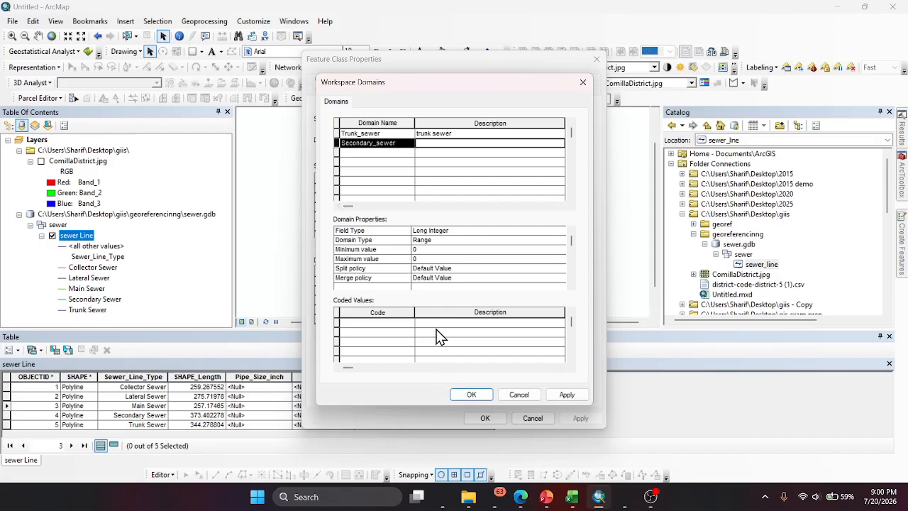
key(Tab)
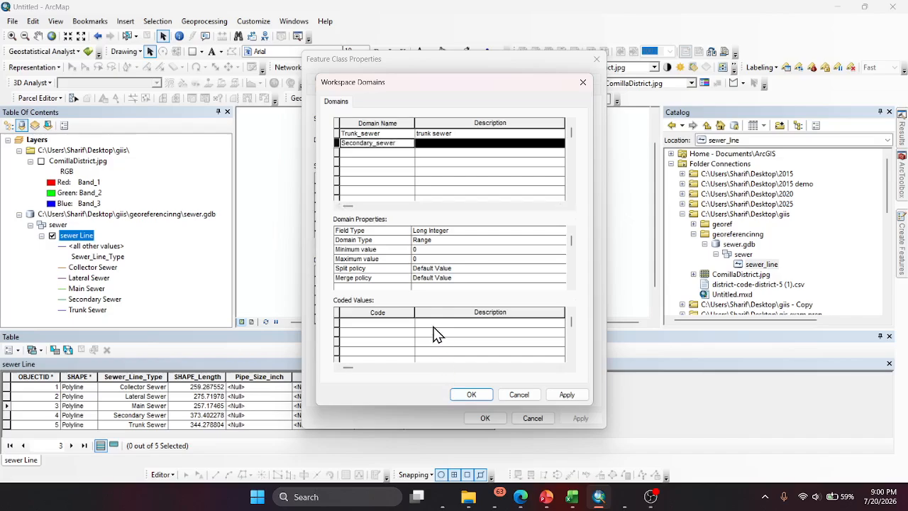
Step: Copy the new domain's name into its description as Secondary_sewer
click(393, 144)
double_click(393, 144)
key(ctrl+c)
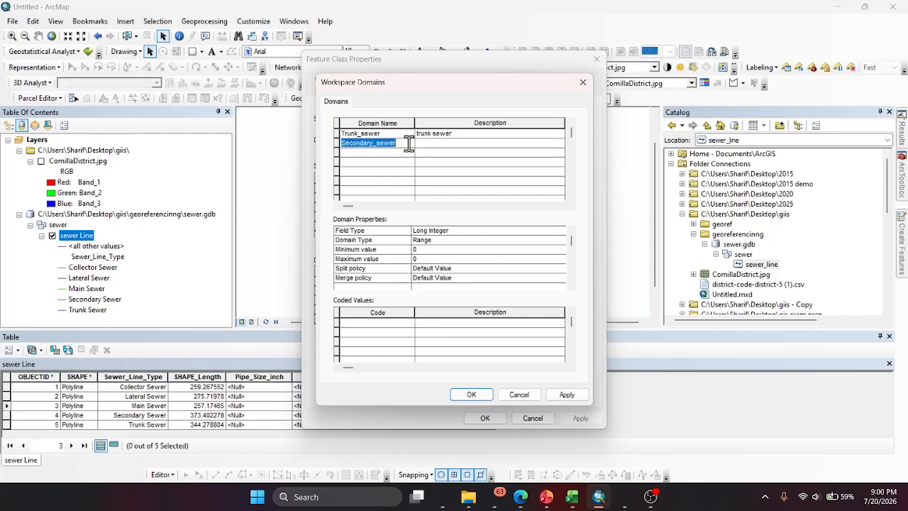
click(428, 145)
key(ctrl+v)
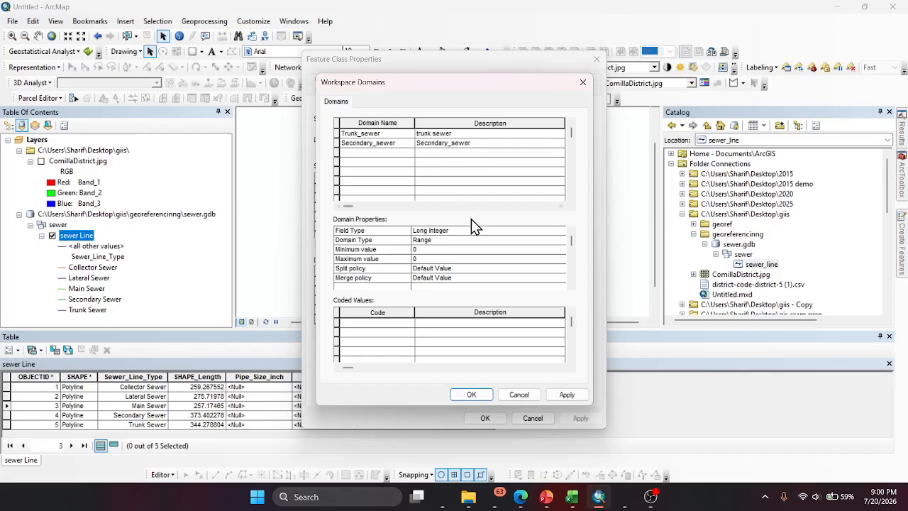
Step: Set the Secondary_sewer domain's field type to Short Integer and its domain type to Coded Values
click(454, 231)
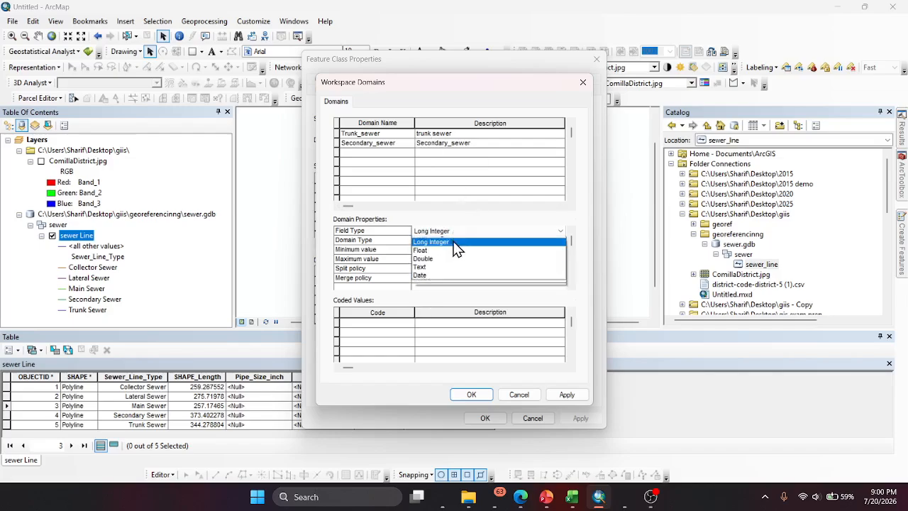
click(438, 241)
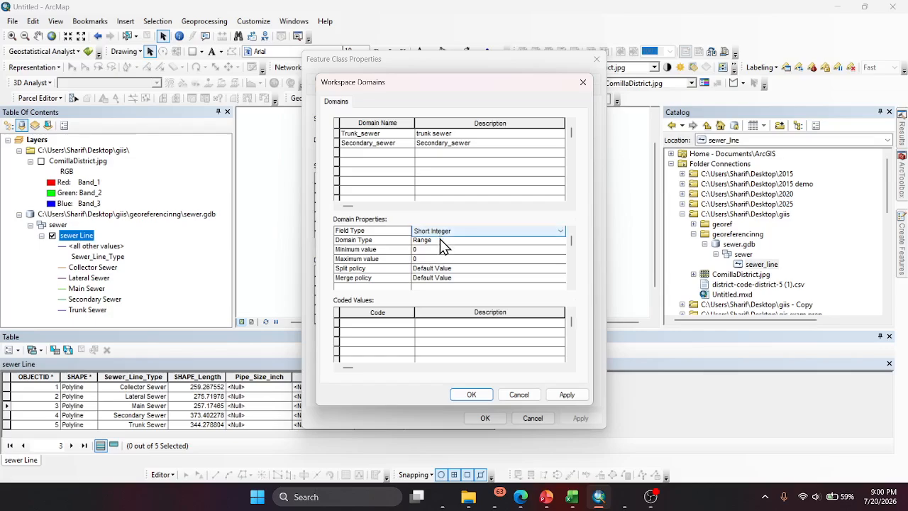
click(437, 242)
click(437, 257)
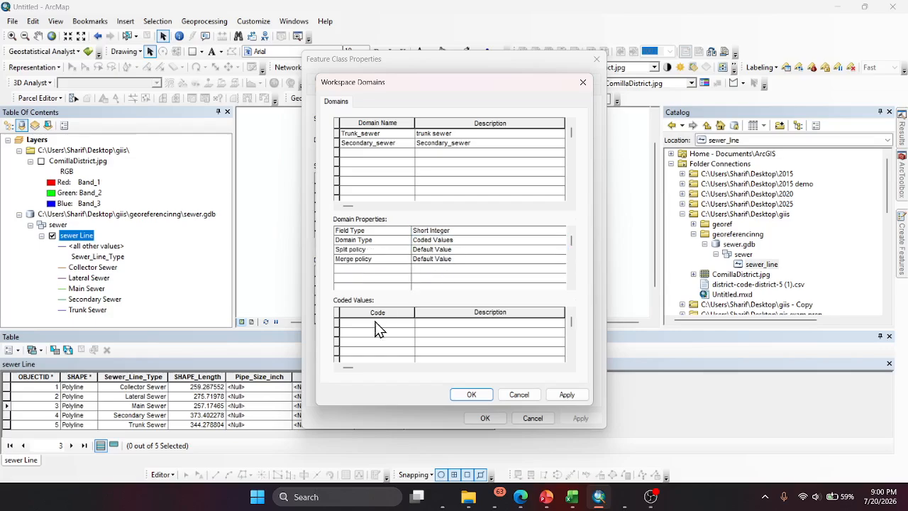
Step: Add codes 1, 2 and 3 to the Secondary_sewer domain's coded values
click(375, 323)
text(1)
key(Return)
text(23)
key(Return)
click(379, 333)
text(2)
click(367, 344)
text(3)
Step: Describe Secondary_sewer codes 1, 2 and 3 as 18, 20 and 30, then apply and close the workspace domains
click(521, 497)
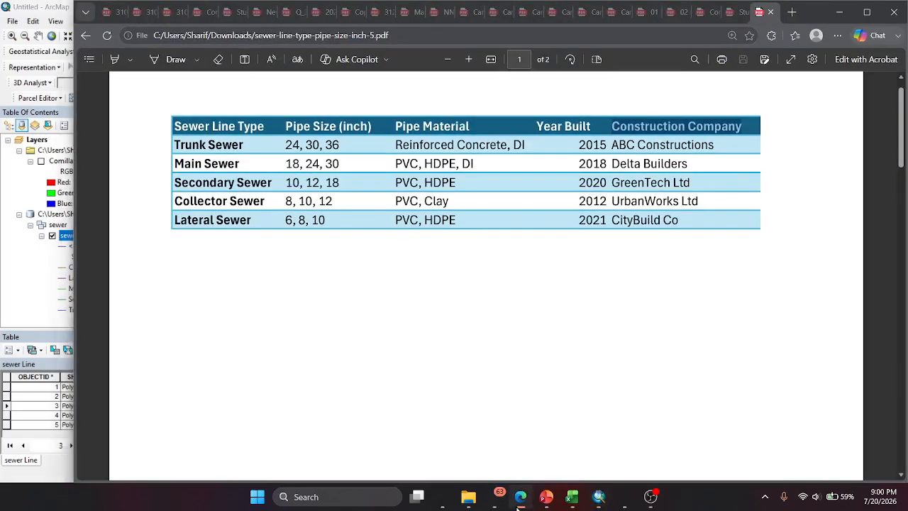
click(520, 497)
click(453, 324)
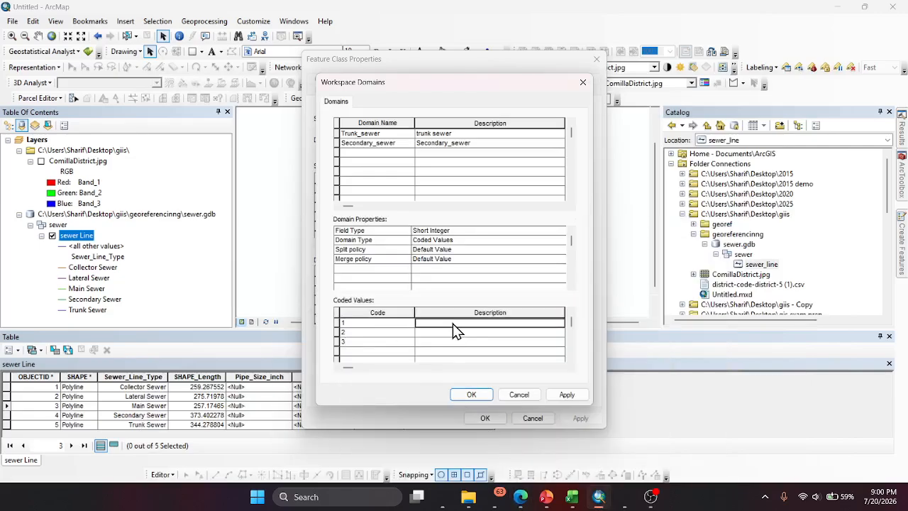
text(18)
click(457, 331)
text(20)
key(Down)
text(30)
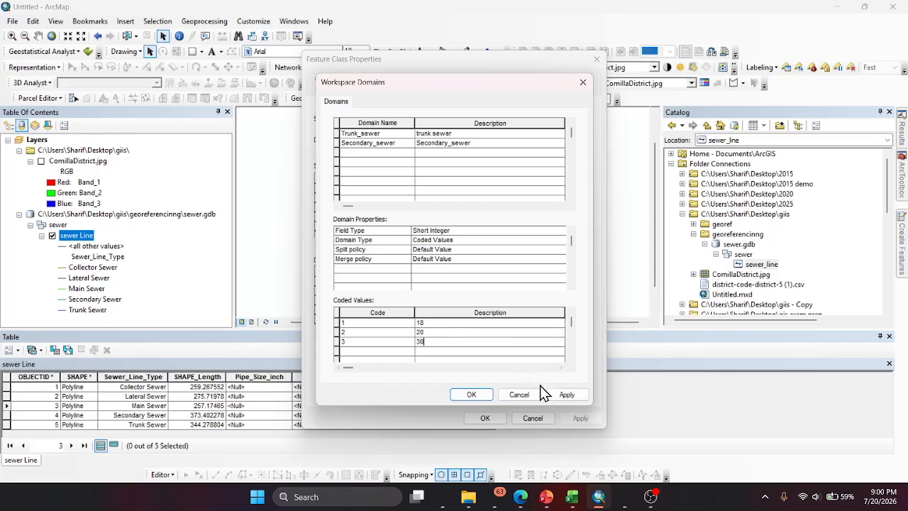
click(576, 397)
click(472, 396)
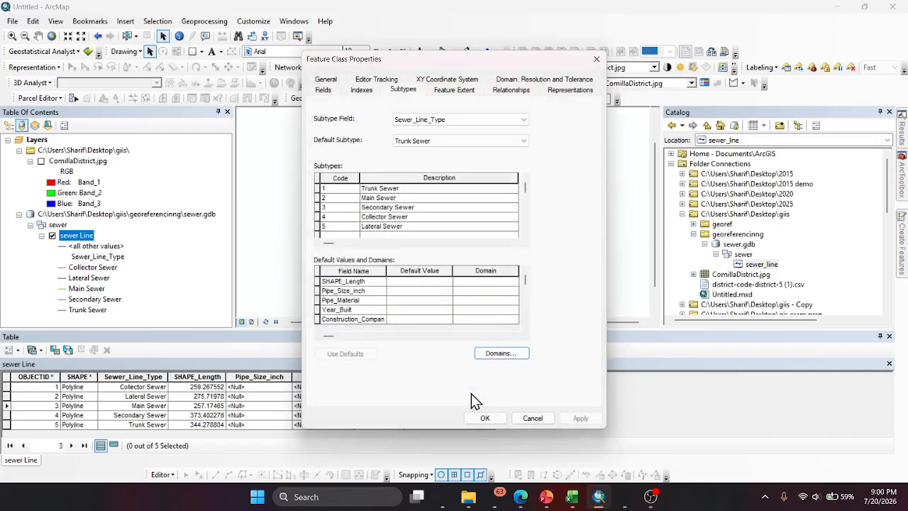
Step: Reopen the workspace domains and compare the Secondary_sewer and Trunk_sewer coded values with the pipe sizes in the sewer line PDF table
click(517, 362)
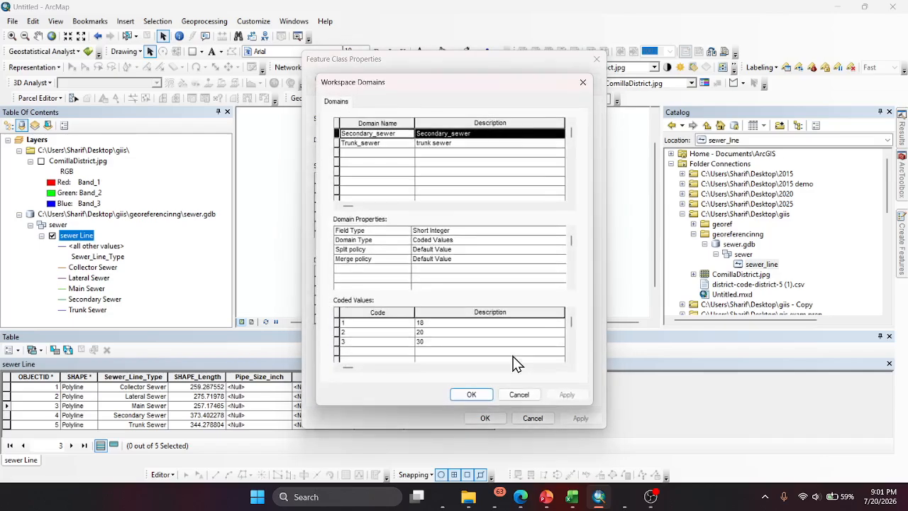
click(378, 154)
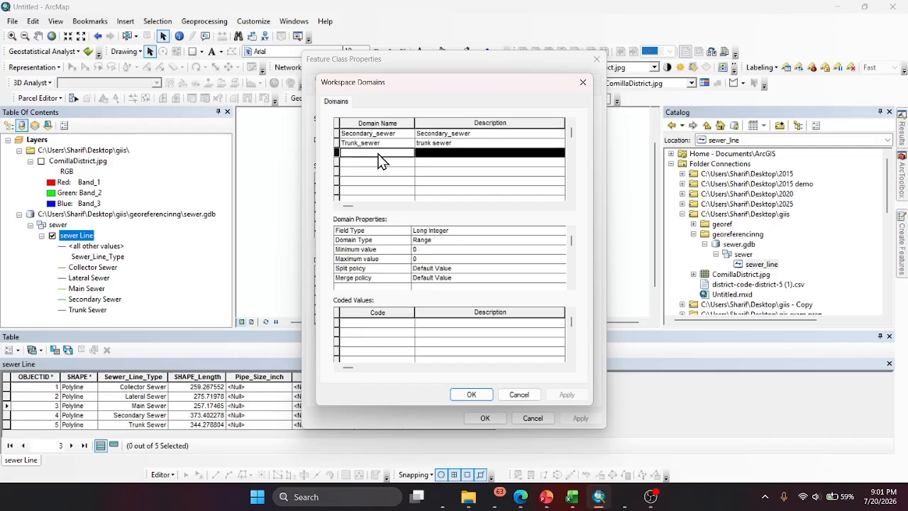
click(521, 498)
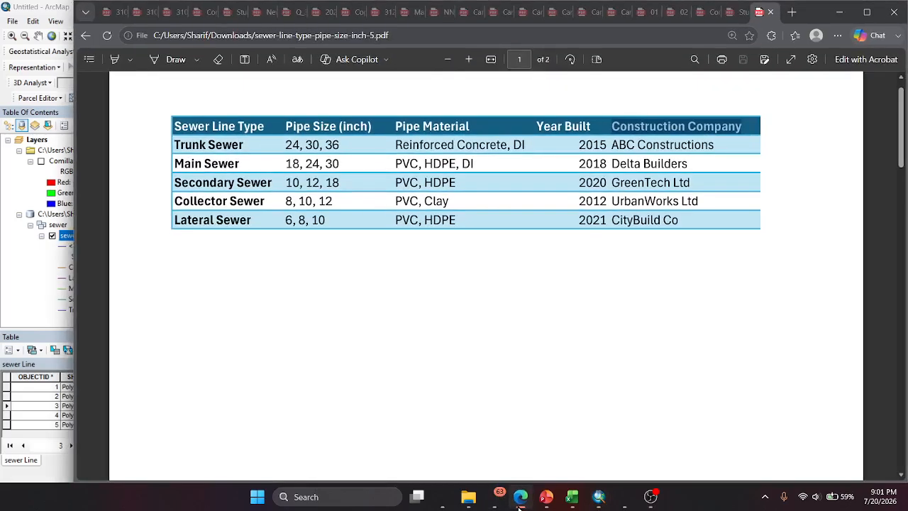
click(520, 505)
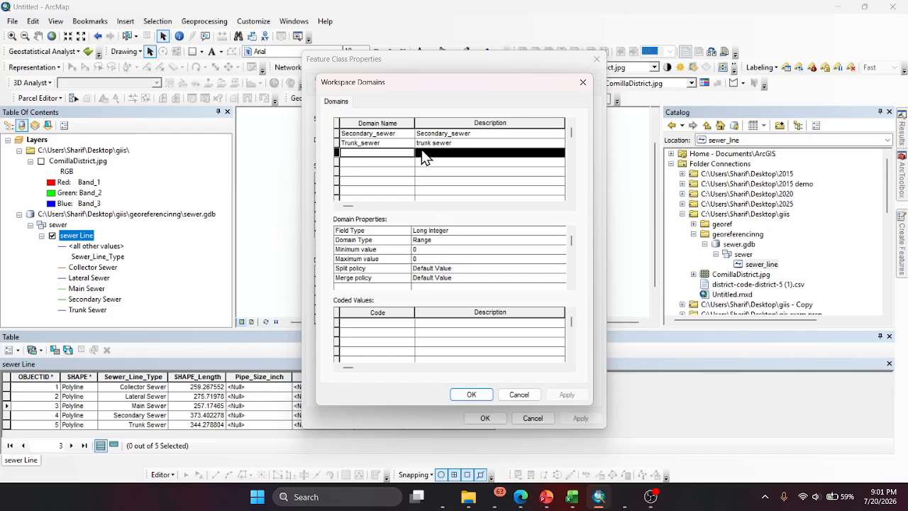
click(402, 146)
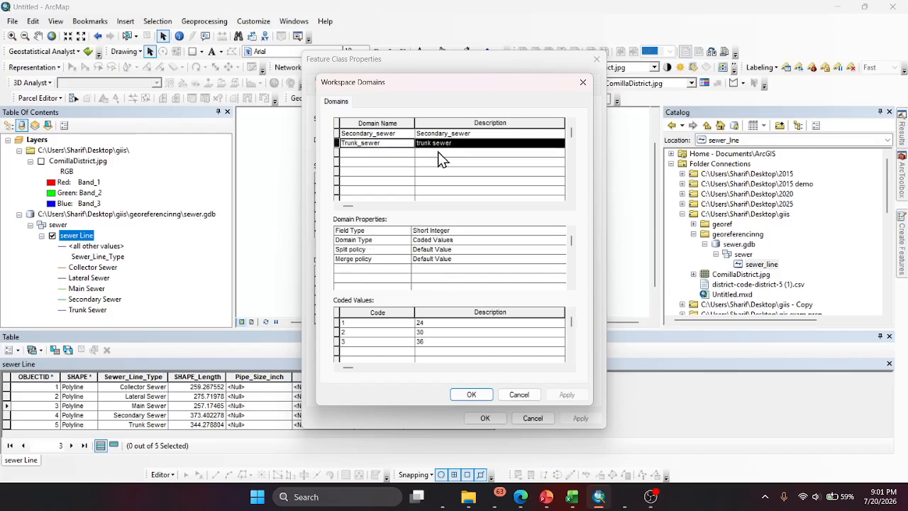
click(522, 499)
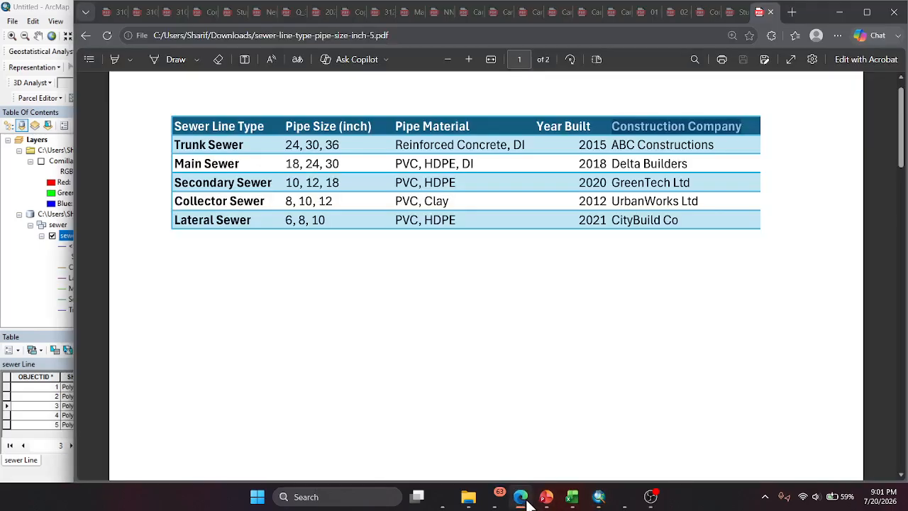
click(522, 499)
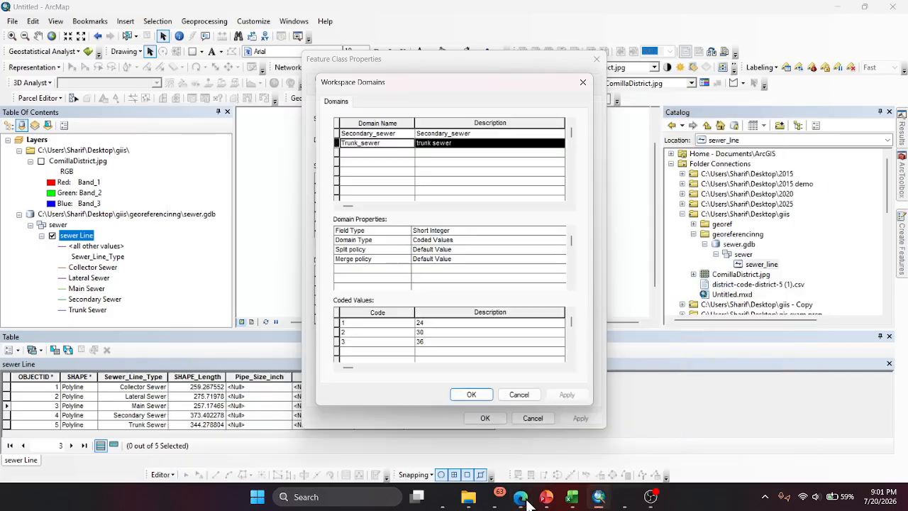
click(369, 135)
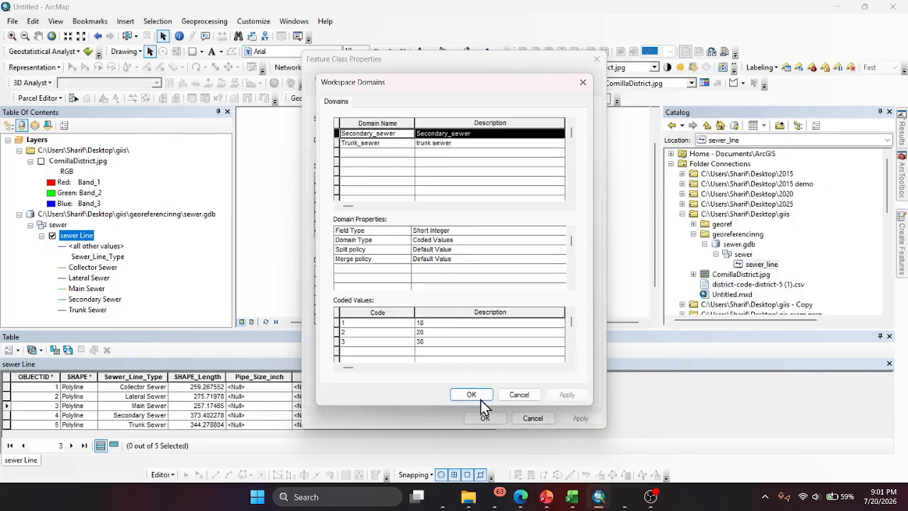
click(521, 500)
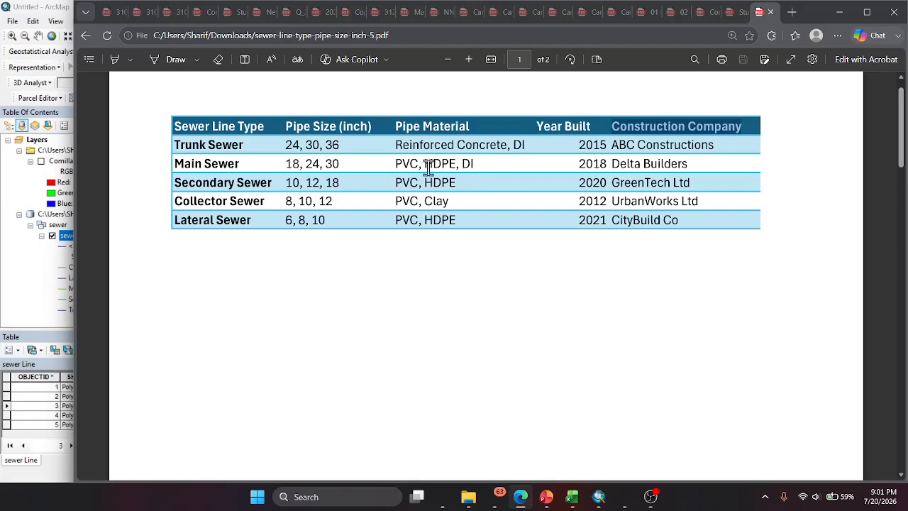
mouse_move(494, 498)
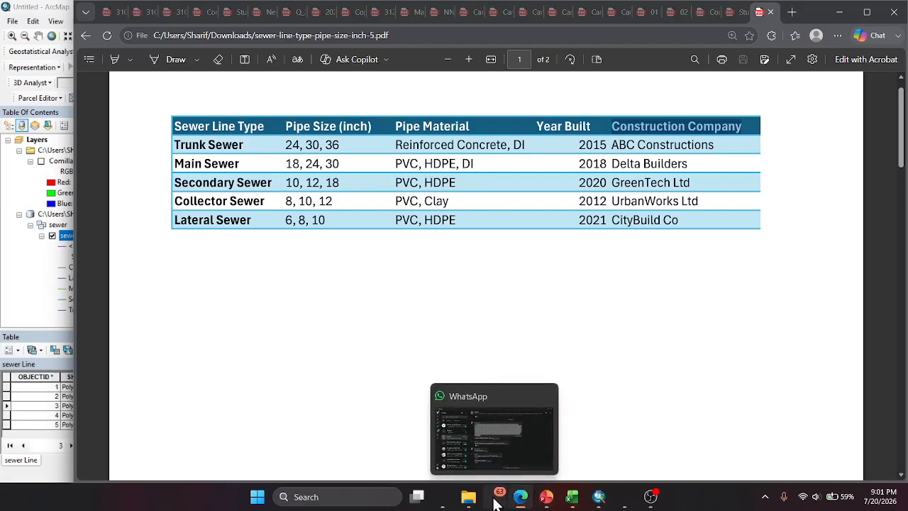
click(599, 496)
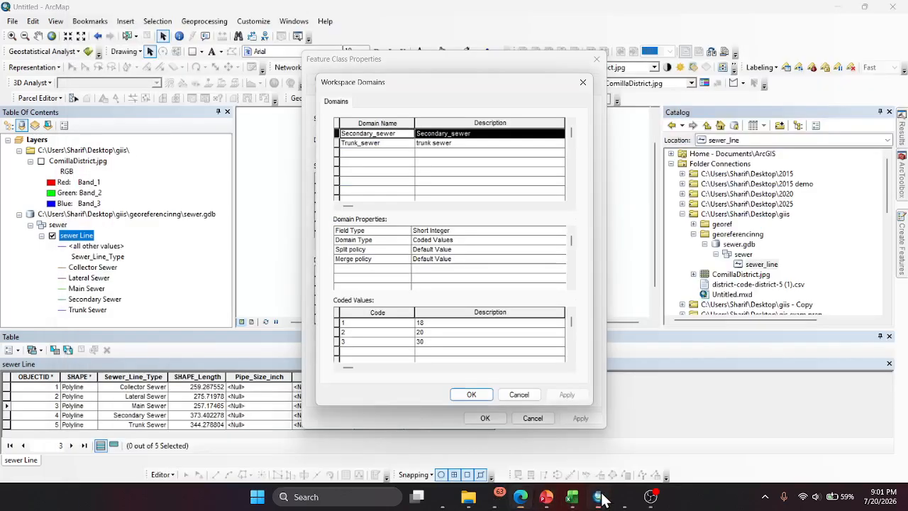
Step: Change the descriptions of Secondary_sewer codes 1, 2 and 3 to 10, 12 and 18, and save the domain
click(442, 323)
click(441, 323)
text(w)
key(BackSpace)
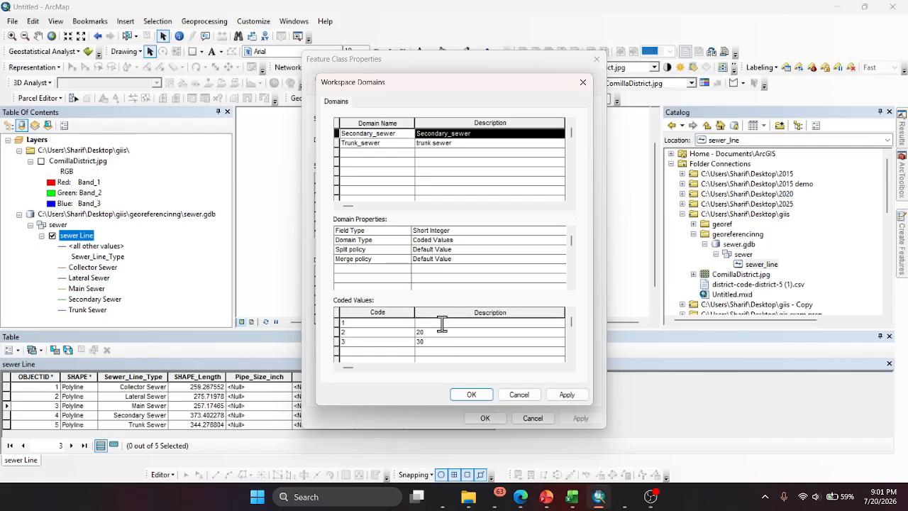
click(523, 498)
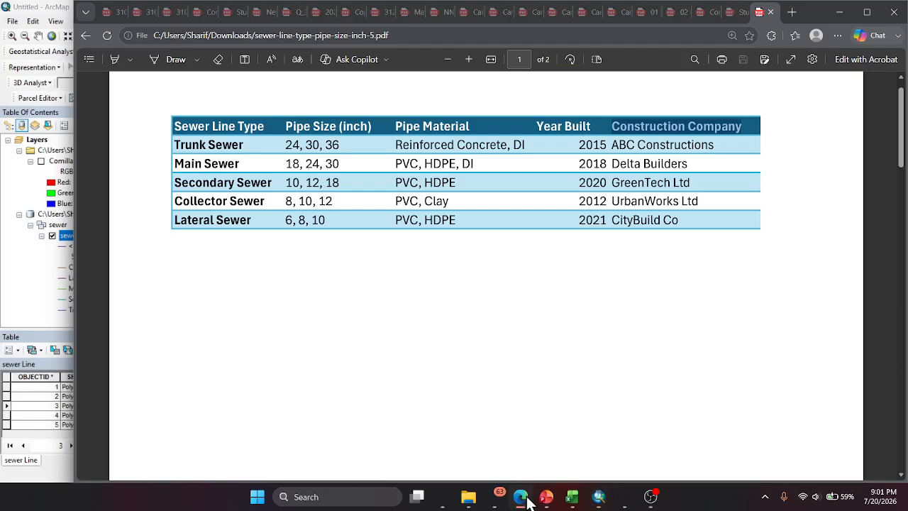
click(523, 498)
text(10)
click(462, 331)
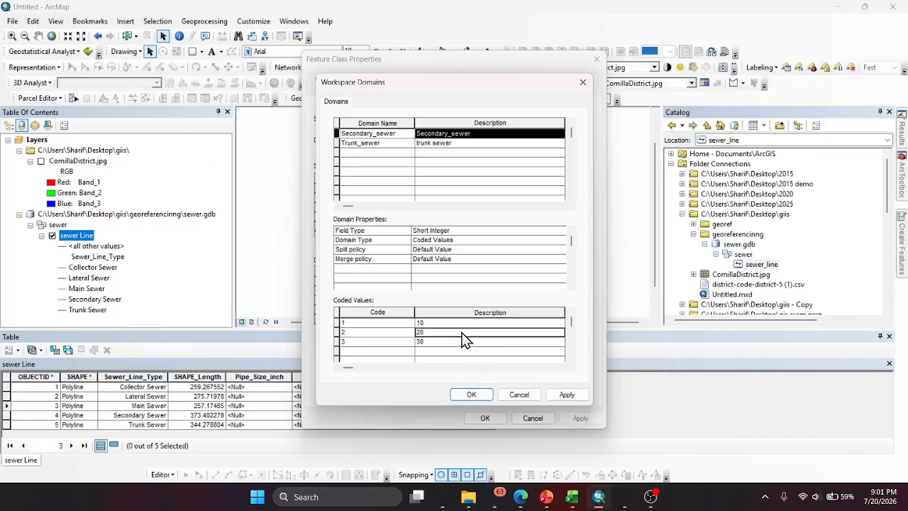
text(12)
click(452, 344)
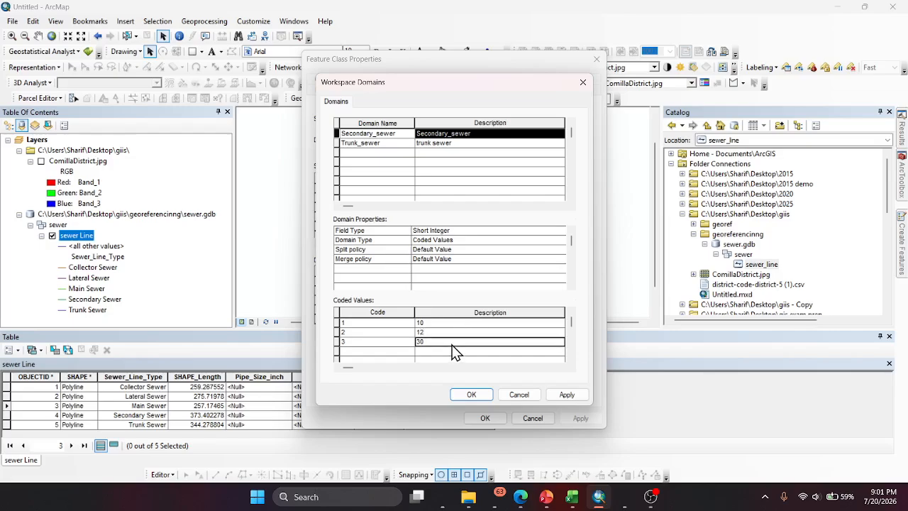
text(15)
click(568, 395)
click(466, 395)
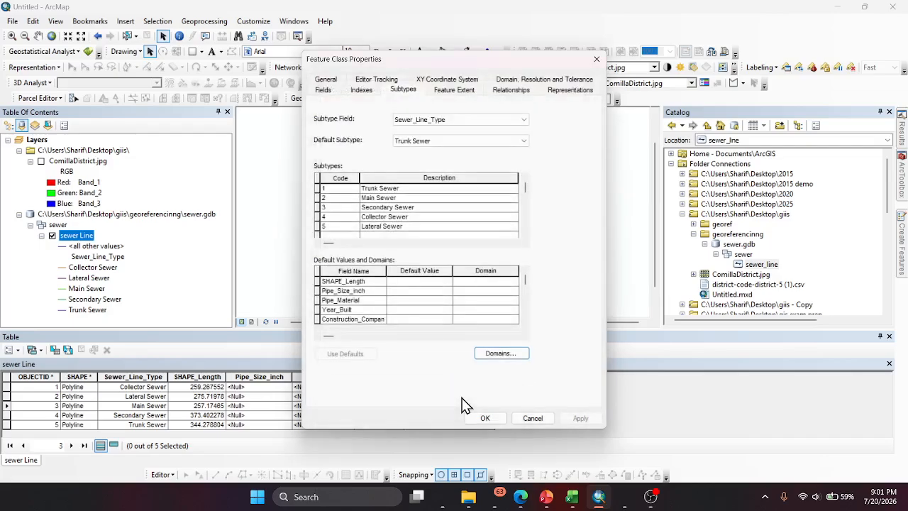
click(506, 355)
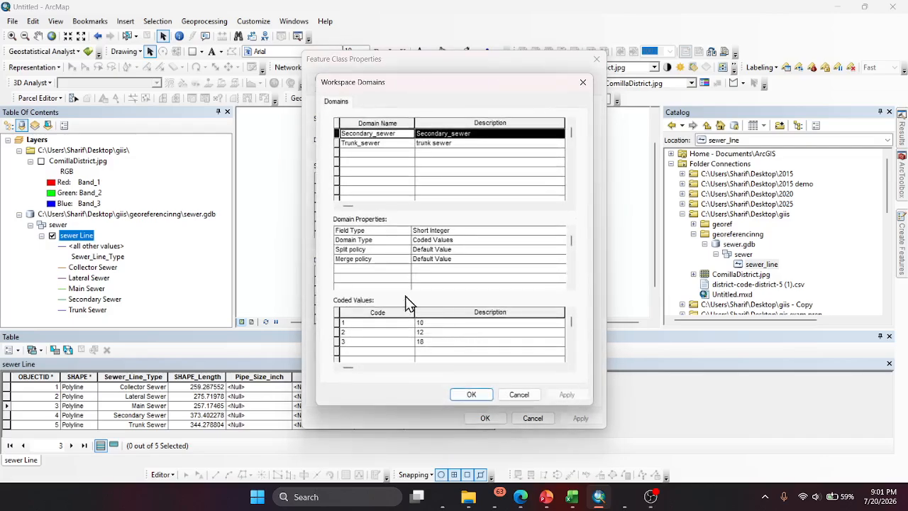
click(382, 152)
text(Lareral)
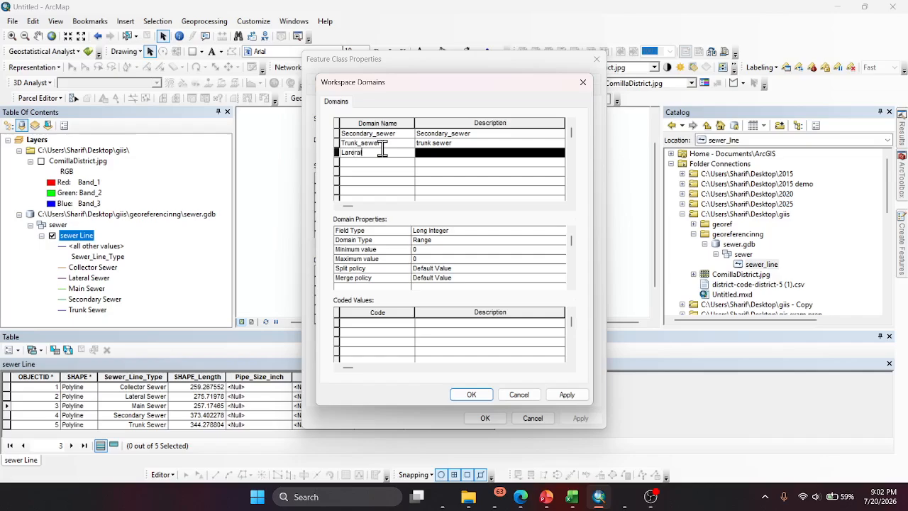
text(_Sew)
key(ctrl+a)
text(Secondary_sewer)
key(Escape)
key(ctrl+z)
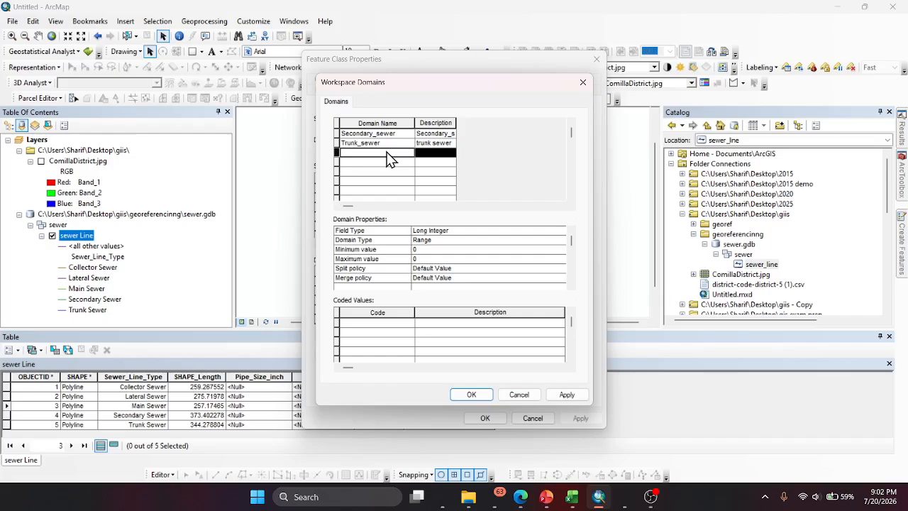
click(387, 153)
click(440, 152)
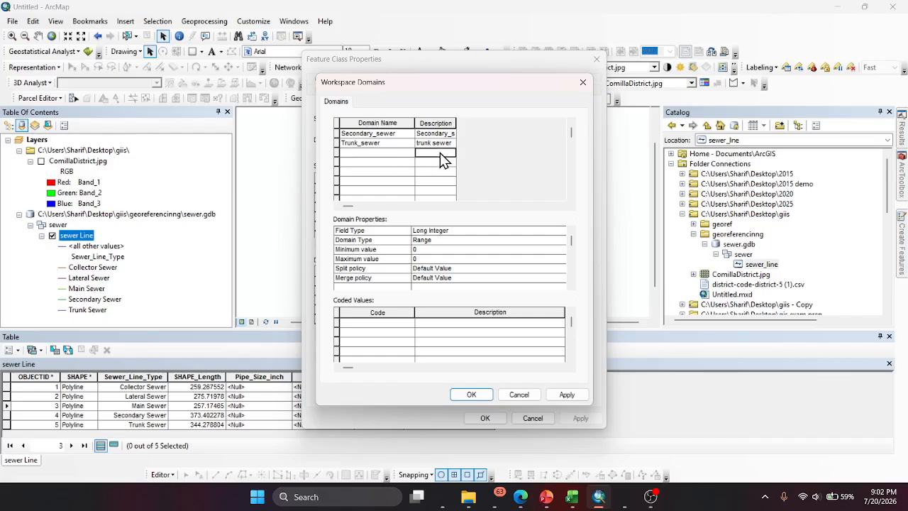
click(583, 82)
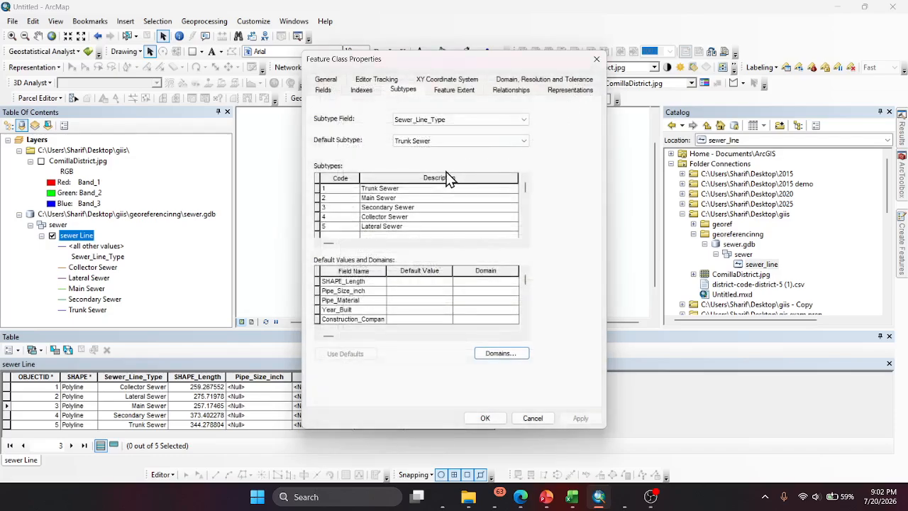
Step: Add a workspace domain named Lateral_sewer with the description Secondary_sewer
click(501, 354)
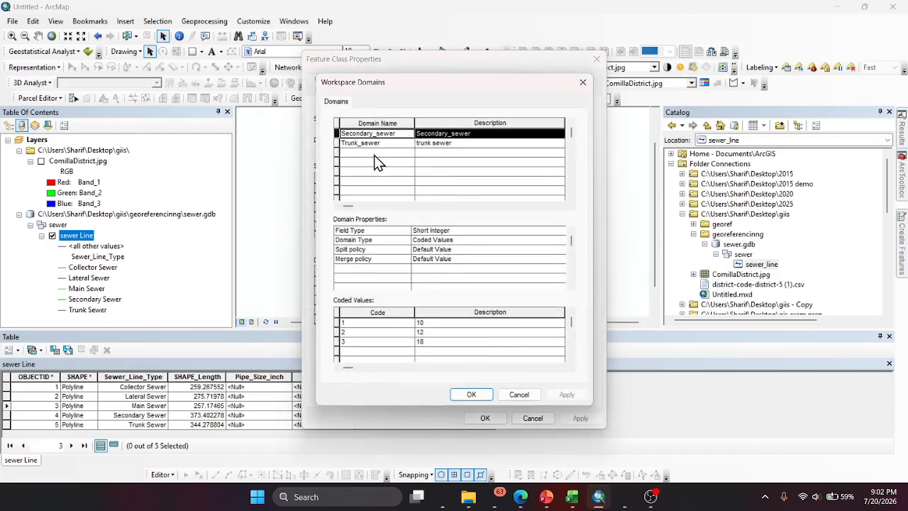
click(374, 153)
text(Lat)
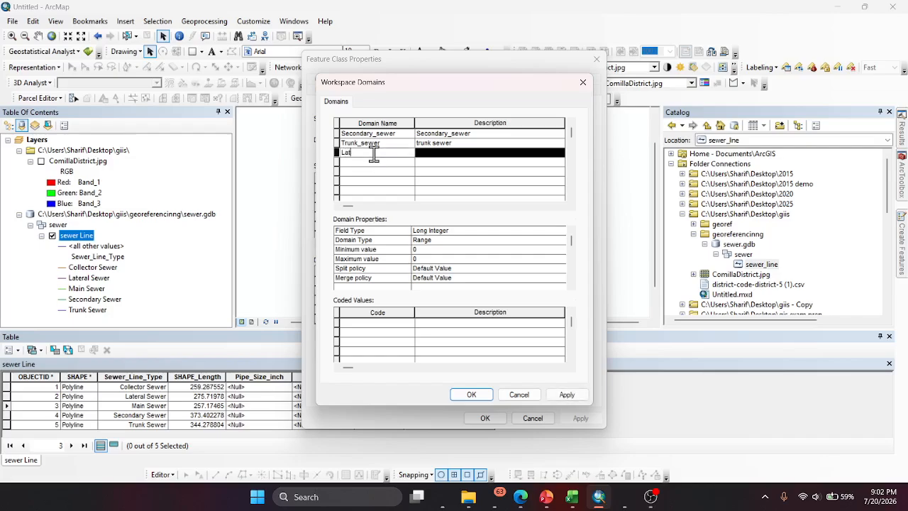
text(eral_sewer)
double_click(374, 156)
click(455, 150)
text(Secondary_sewer)
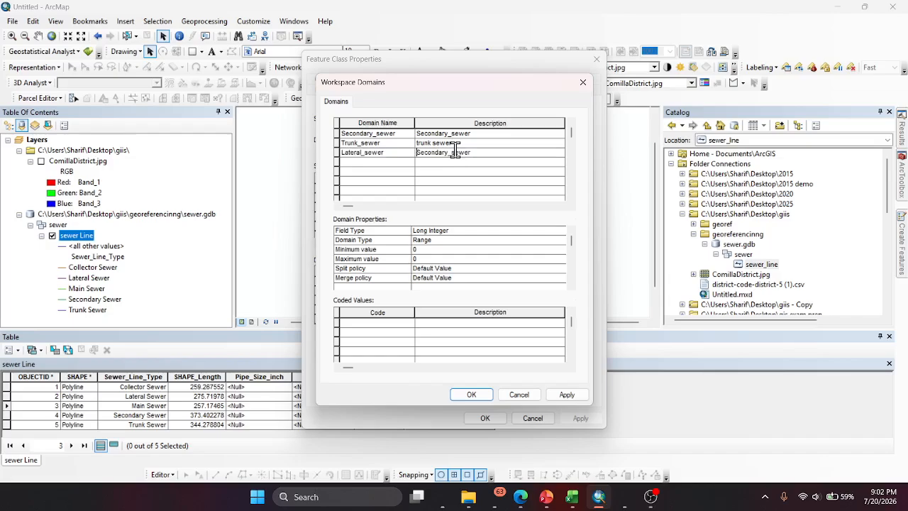
Step: Set the Lateral_sewer domain's field type to Short Integer and its domain type to Coded Values
click(433, 232)
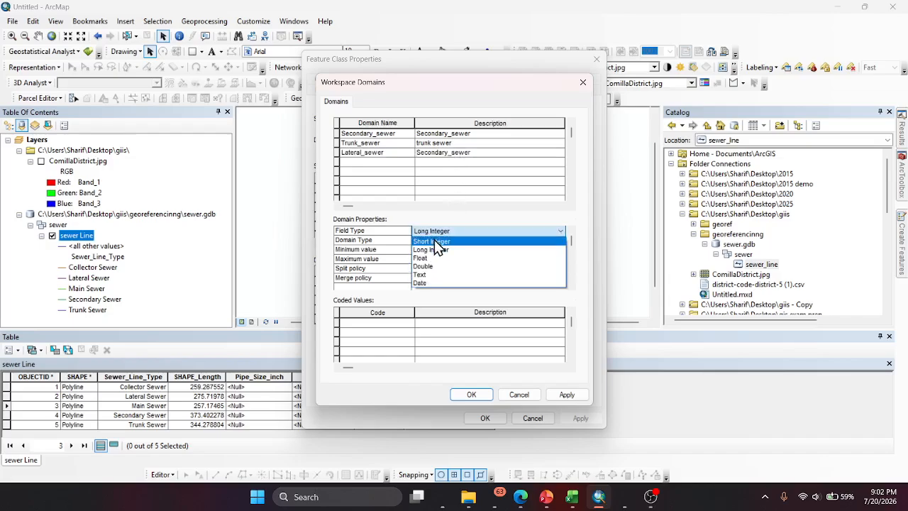
click(434, 242)
click(440, 240)
click(439, 258)
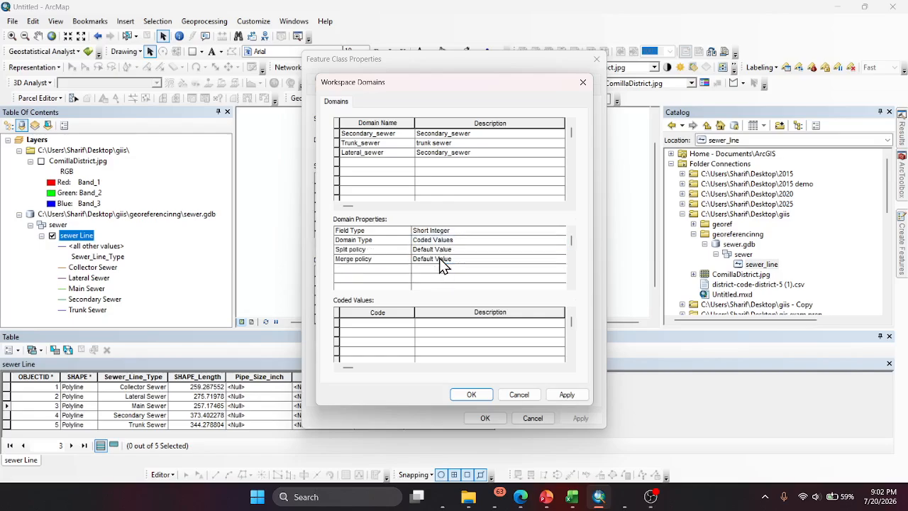
Step: Check the lateral sewer pipe sizes in the PDF table, and add codes 1, 2 and 3 to the Lateral_sewer domain
click(522, 496)
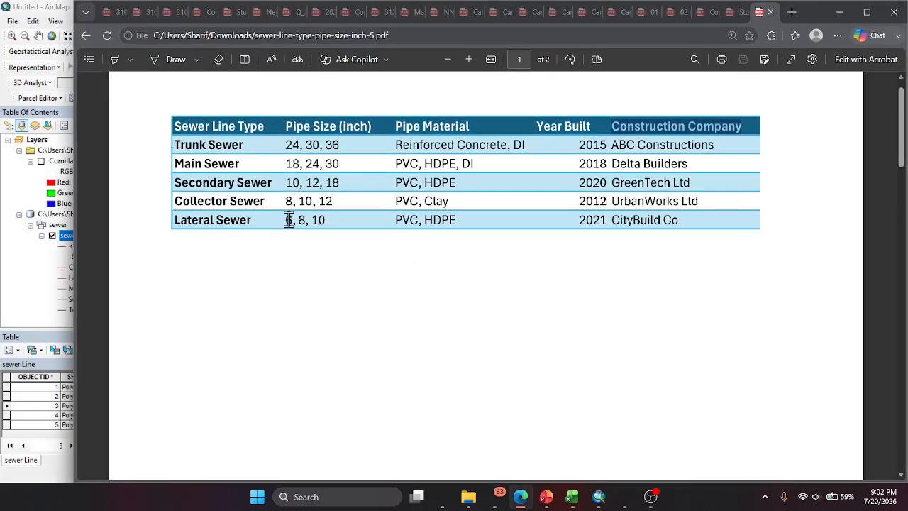
click(602, 498)
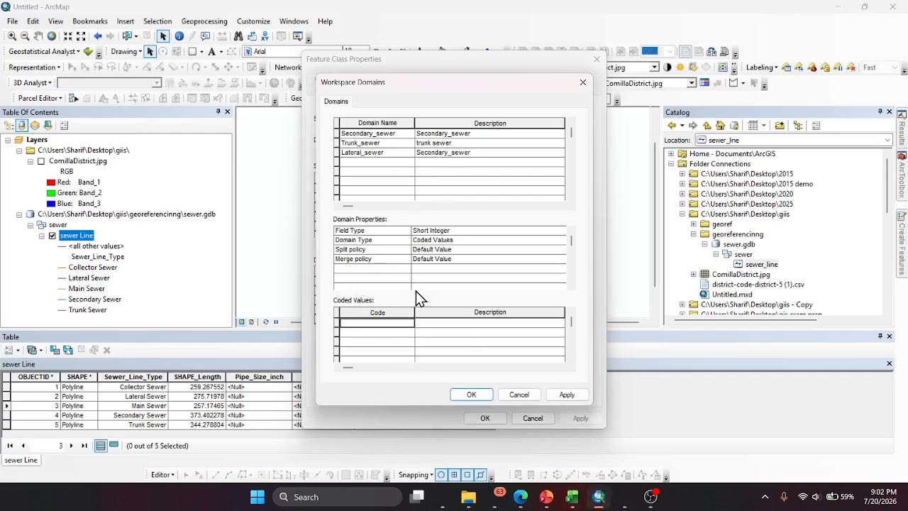
click(379, 320)
text(1)
key(Return)
text(23)
key(BackSpace)
key(Return)
text(3)
Step: Describe Lateral_sewer codes 1, 2 and 3 as 6, 8 and 10, and save the workspace domains
key(Tab)
key(Up)
key(Up)
text(6)
key(Return)
text(8)
key(Return)
text(10)
click(570, 390)
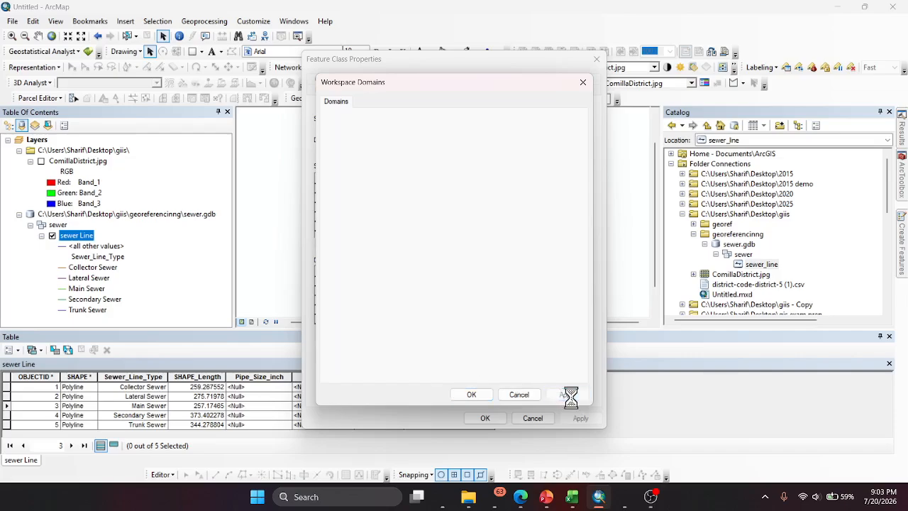
click(472, 395)
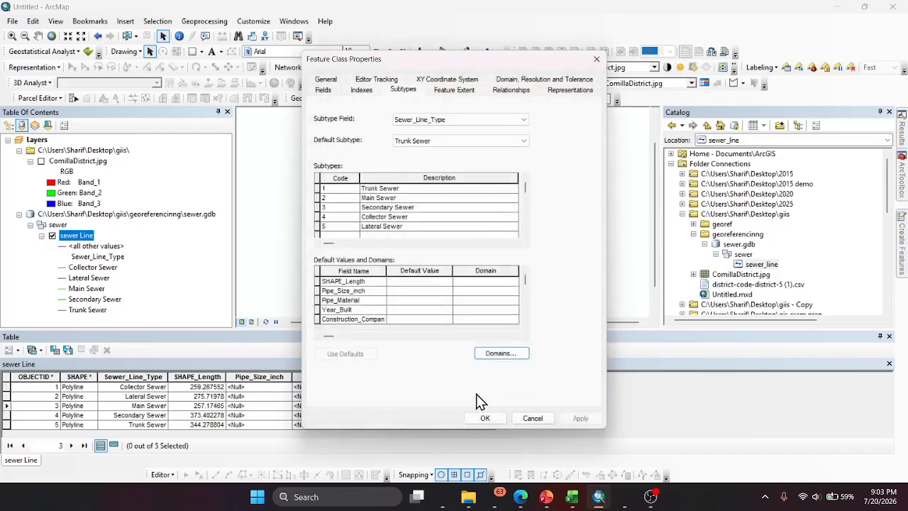
Step: Reopen the workspace domains and add a domain named Collector_Sewer with Collector_Sewer as its description
click(501, 353)
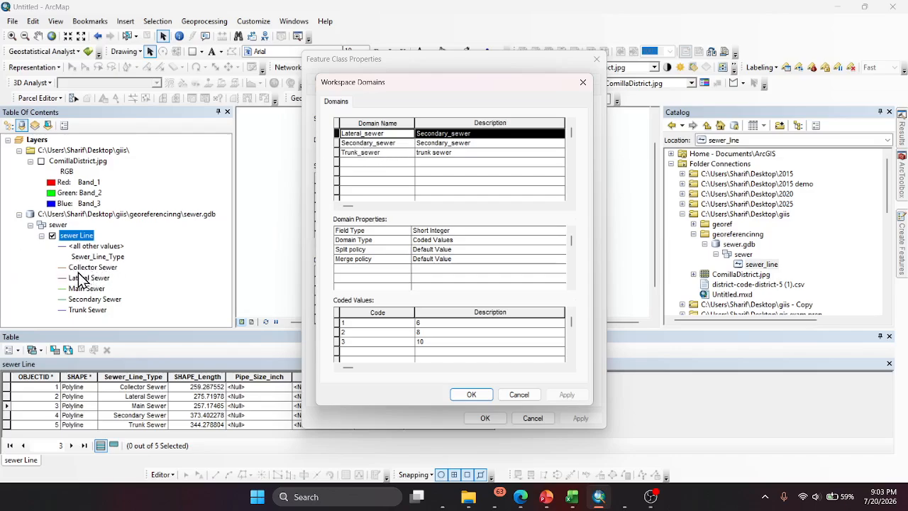
click(368, 163)
text(Co)
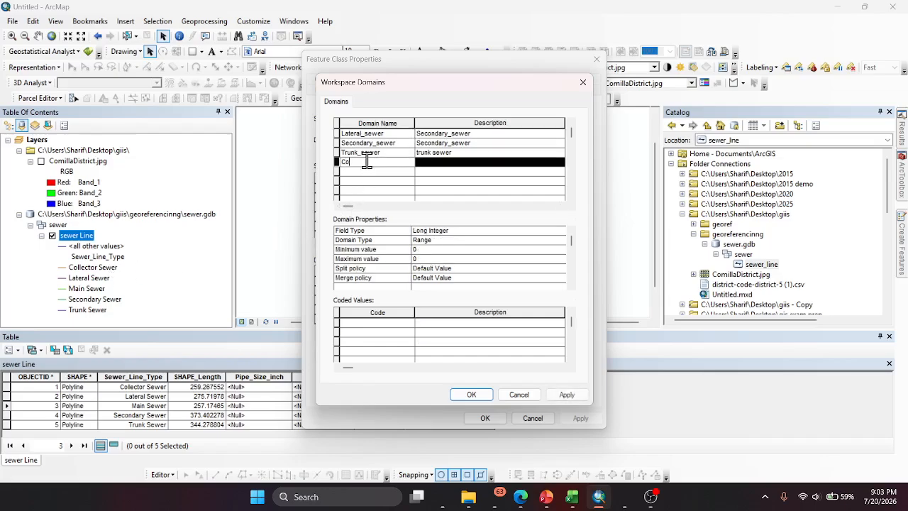
text(llector)
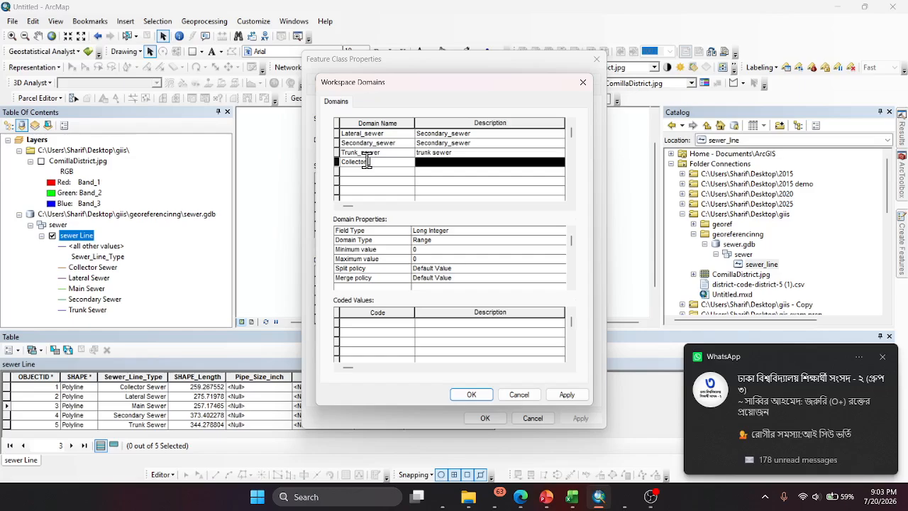
text(Sewer)
double_click(367, 161)
key(ctrl+c)
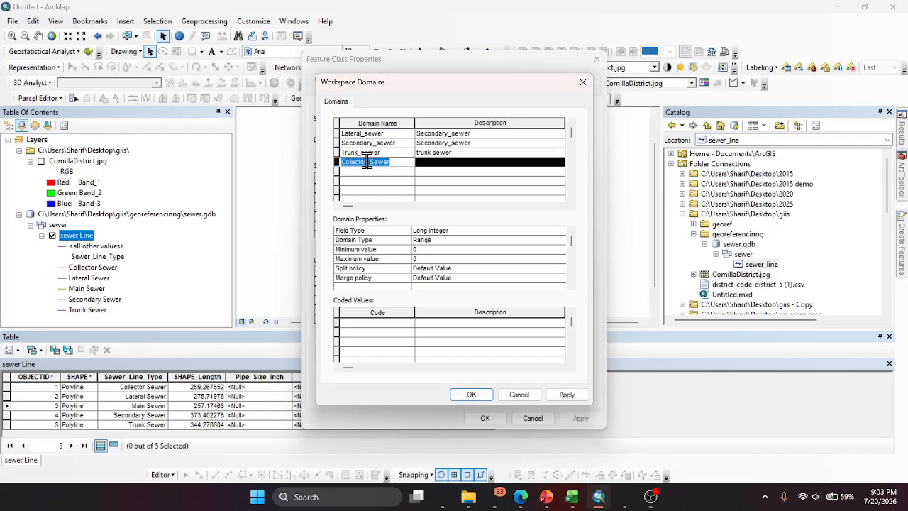
click(451, 158)
key(ctrl+v)
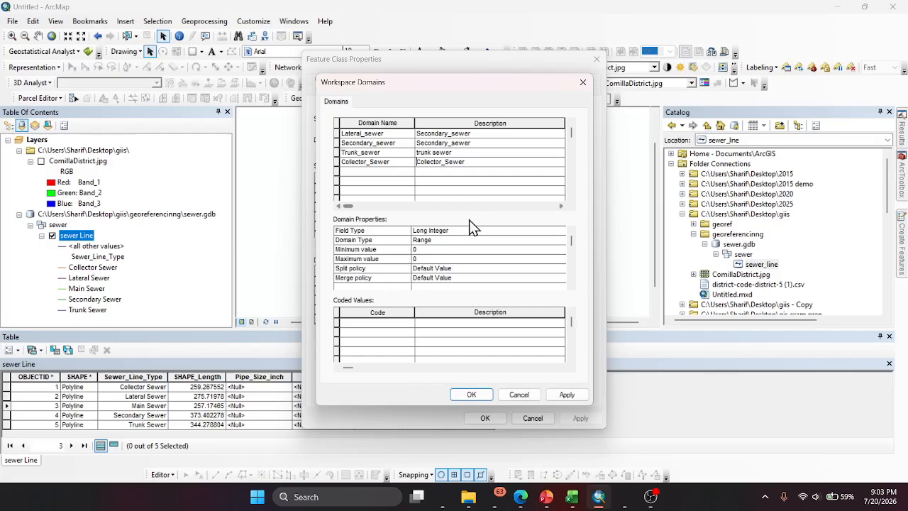
Step: Make the Collector_Sewer domain a Short Integer domain of type Coded Values
click(455, 232)
click(440, 245)
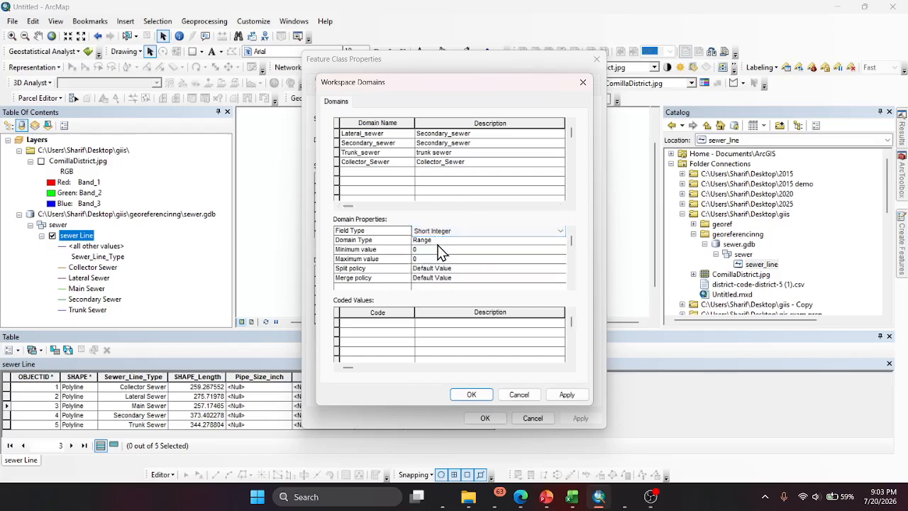
click(439, 240)
click(440, 260)
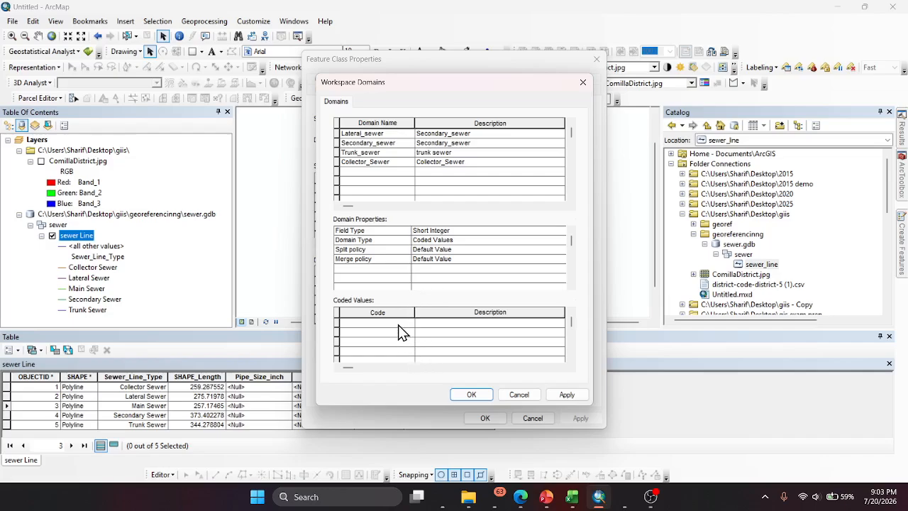
Step: Add codes 1, 2 and 3 to the Collector_Sewer domain, checking the collector sewer pipe sizes in the PDF table
click(400, 324)
text(1)
key(Return)
text(2)
key(Return)
click(523, 498)
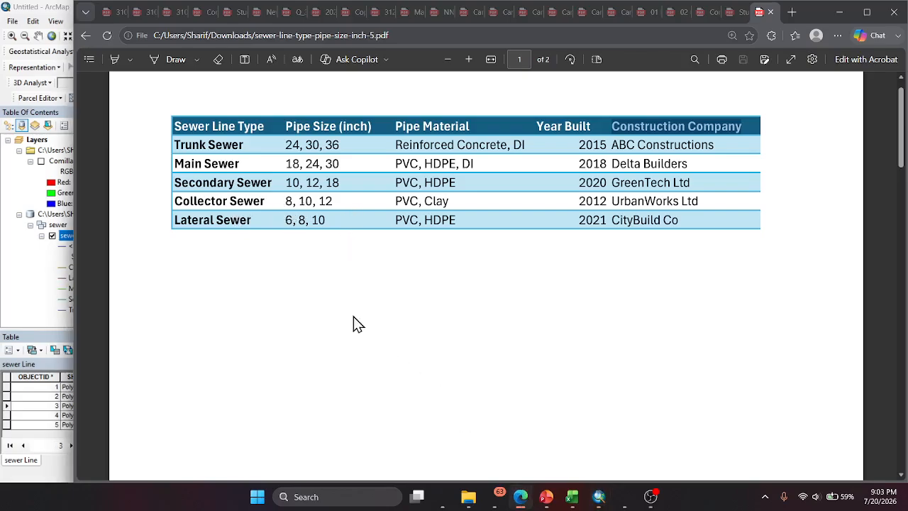
click(599, 497)
text(3)
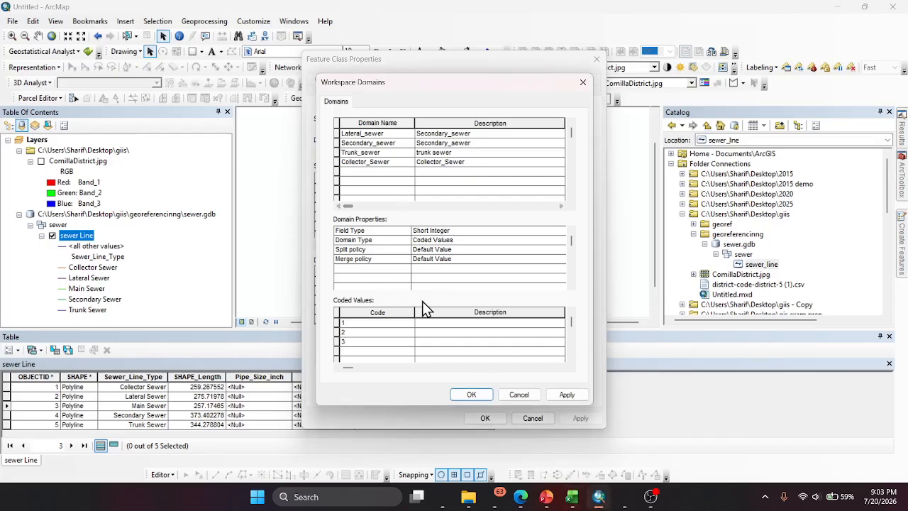
Step: Describe Collector_Sewer codes 1, 2 and 3 as 8, 10 and 12, then apply and close the workspace domains
click(444, 324)
text(8)
key(Return)
text(10)
key(Return)
text(12)
click(558, 396)
click(472, 397)
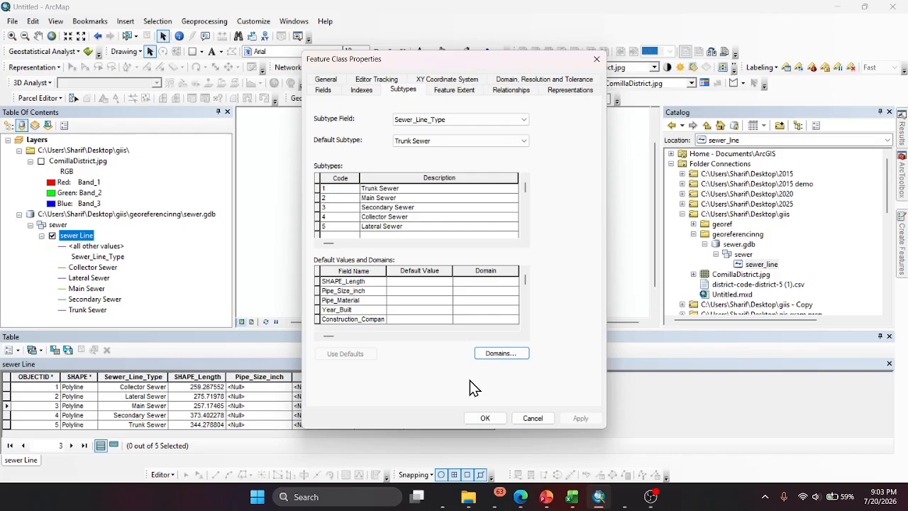
Step: Reopen the workspace domains and add a domain named Main_Sewer with Main_Sewer as its description
click(509, 354)
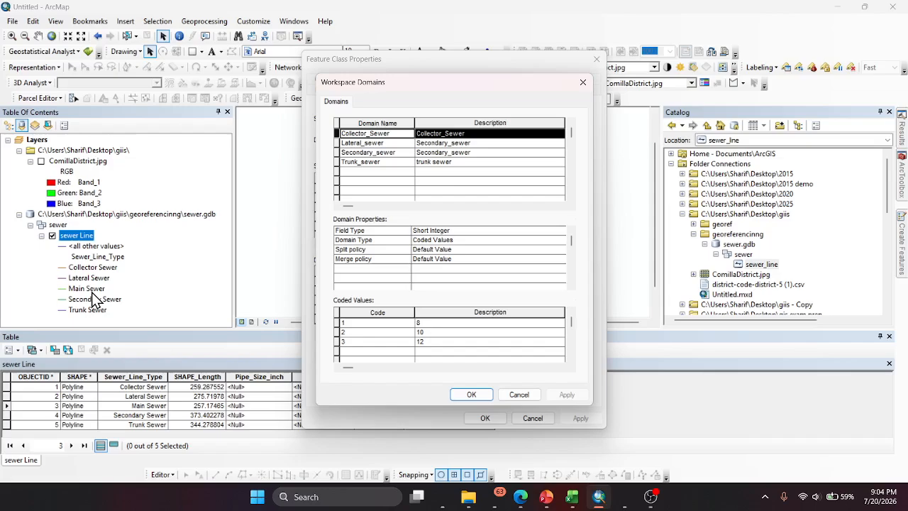
click(374, 172)
text(Main_Sewer)
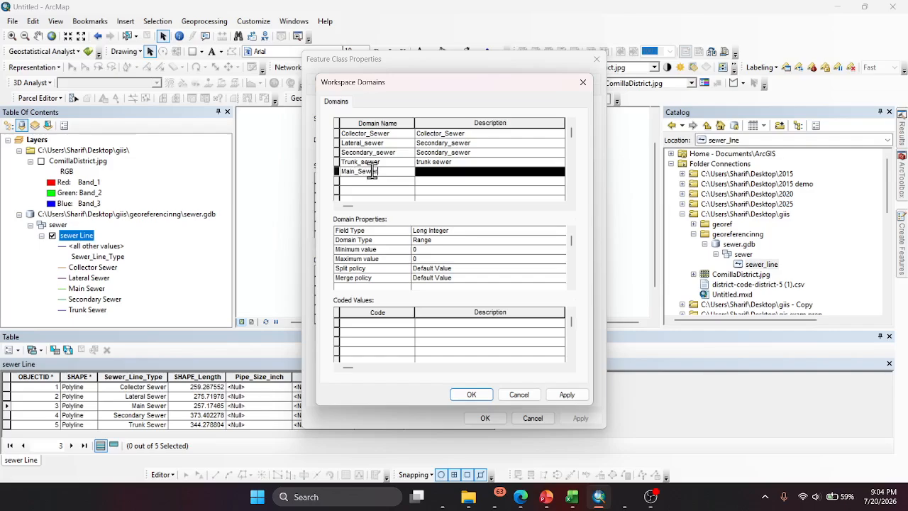
double_click(372, 172)
key(ctrl+c)
click(440, 172)
key(ctrl+v)
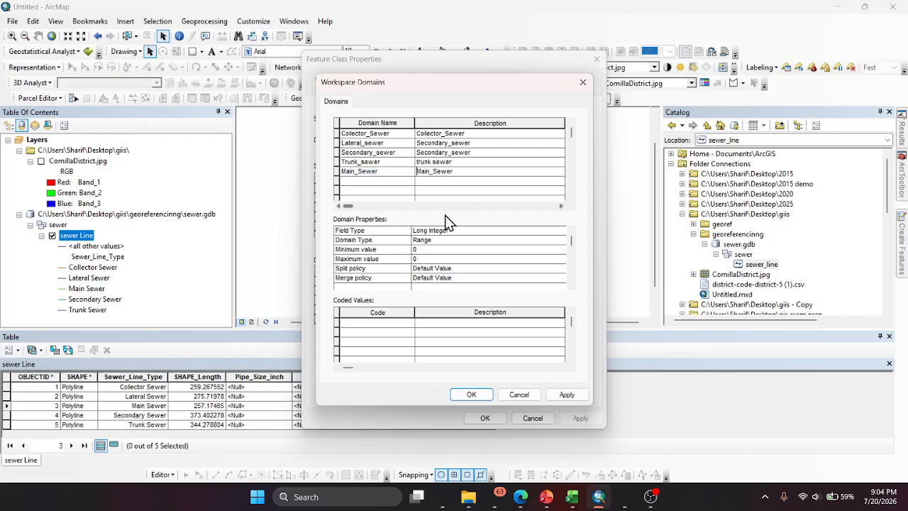
Step: Set the Main_Sewer domain's field type to Short Integer and its domain type to Coded Values
click(448, 232)
click(443, 241)
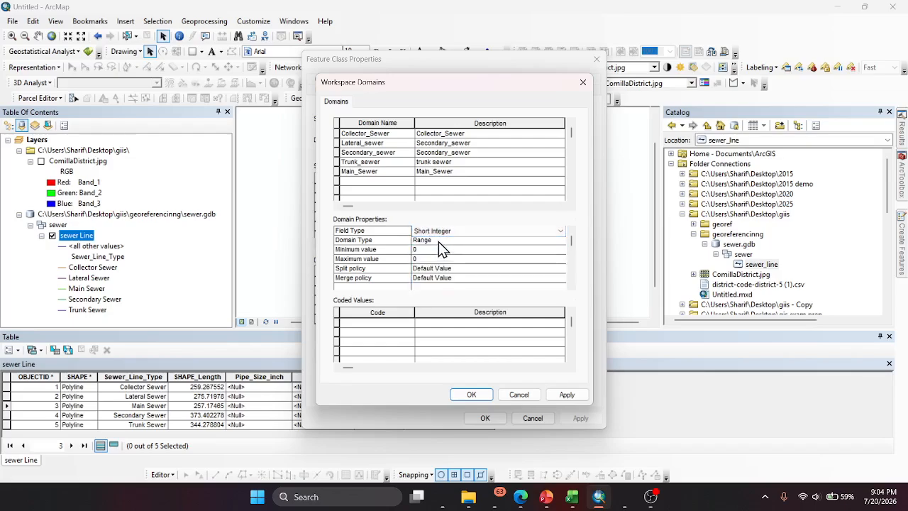
click(440, 241)
click(441, 257)
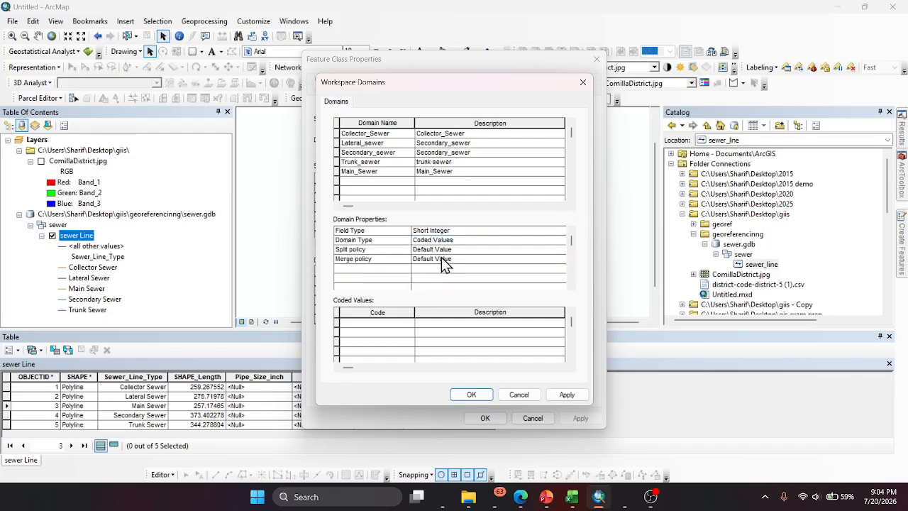
Step: Add codes 1, 2 and 3 to the Main_Sewer domain's coded values
click(387, 322)
text(1)
key(Return)
text(23)
key(Return)
key(Up)
key(BackSpace)
key(Return)
text(3)
Step: Describe Main_Sewer codes 1, 2 and 3 as 18, 24 and 30, following the PDF table, and save the workspace domains
key(Tab)
key(Up)
key(Up)
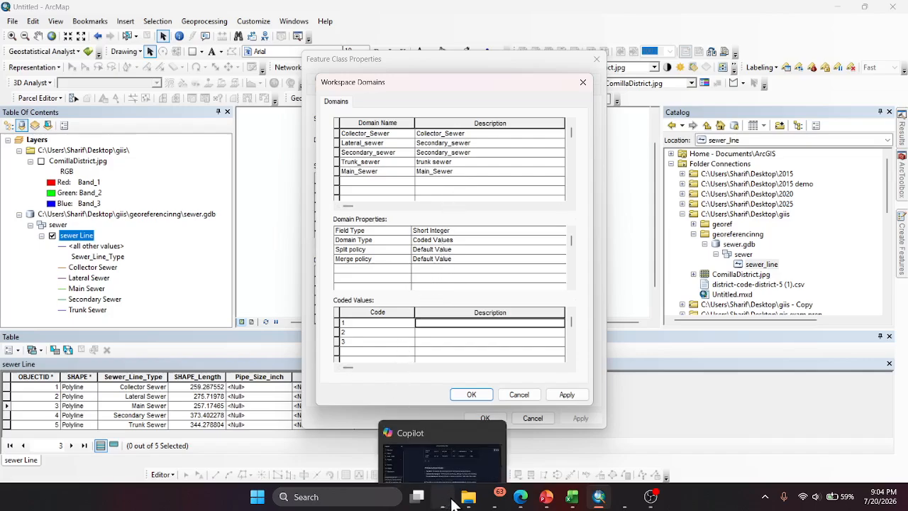
mouse_move(552, 499)
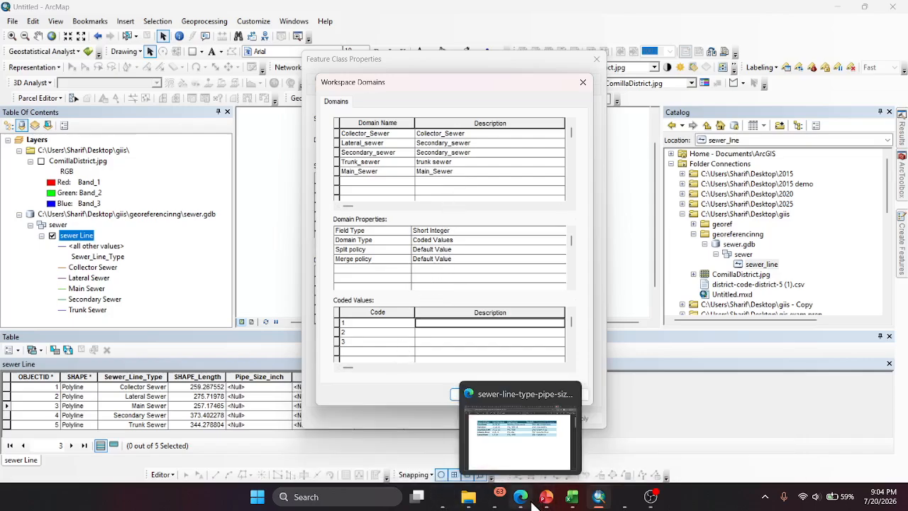
click(534, 501)
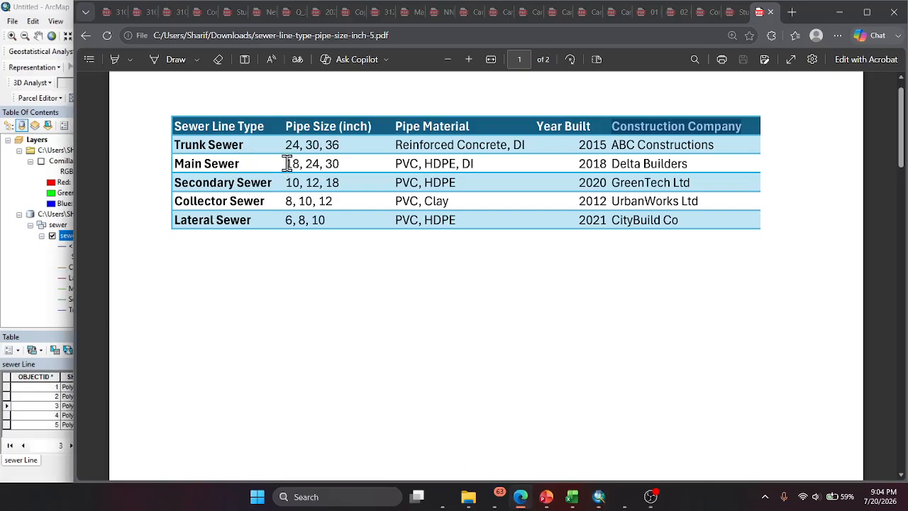
click(598, 497)
text(18)
key(Return)
text(24)
key(Return)
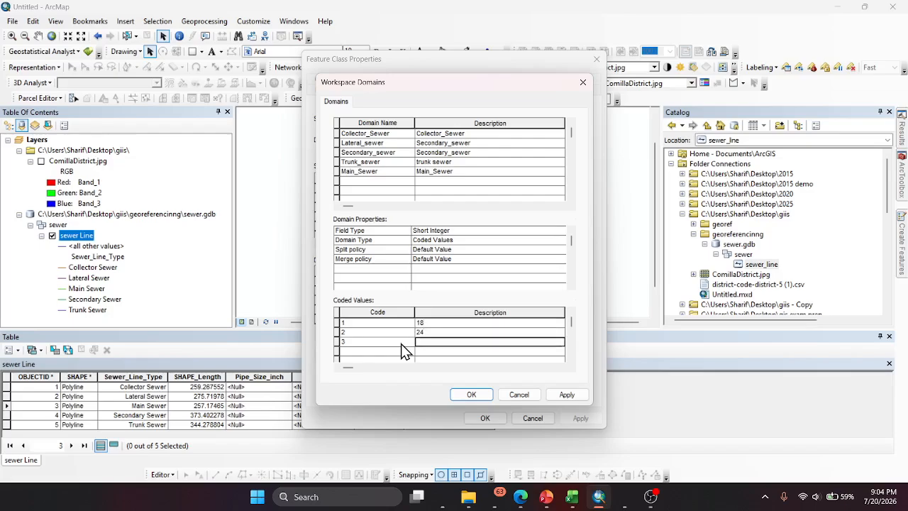
text(30)
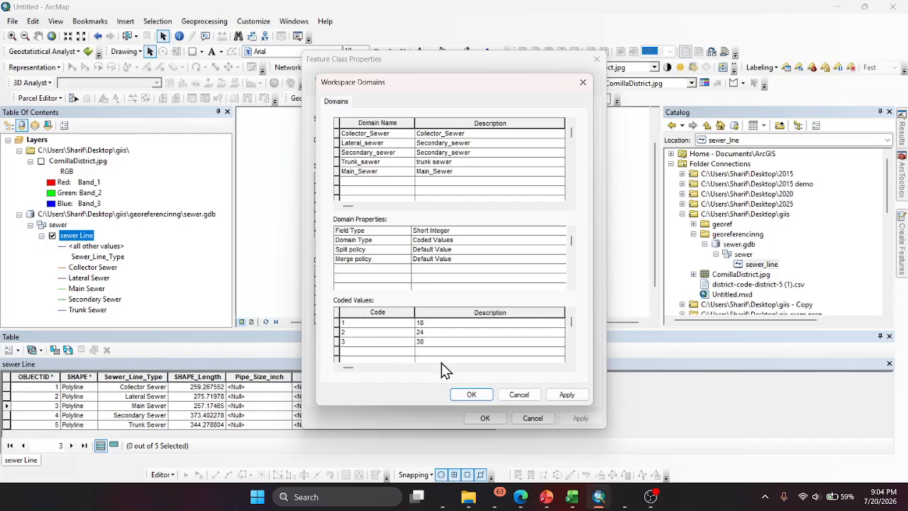
click(567, 395)
click(471, 395)
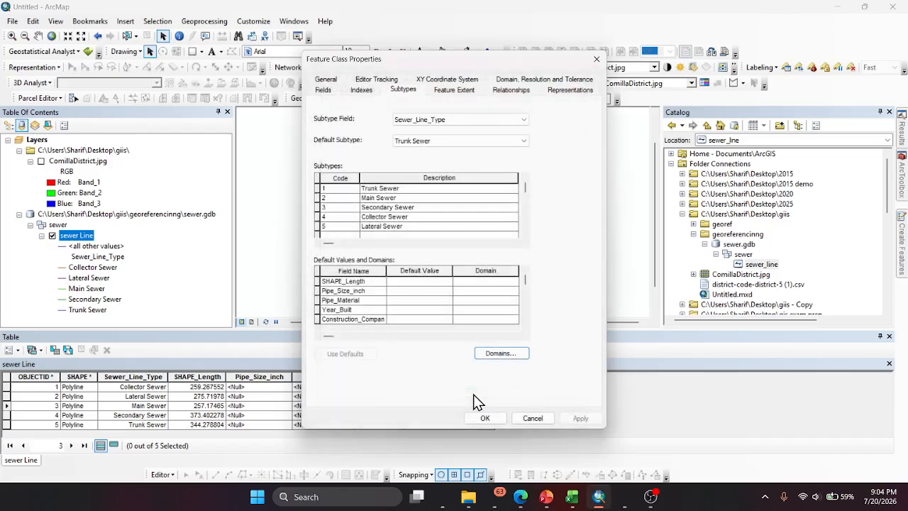
Step: Check the Pipe Material column in the PDF table, and add a workspace domain named Pipe_Material with Pipe_Material as its description
mouse_move(573, 505)
click(521, 497)
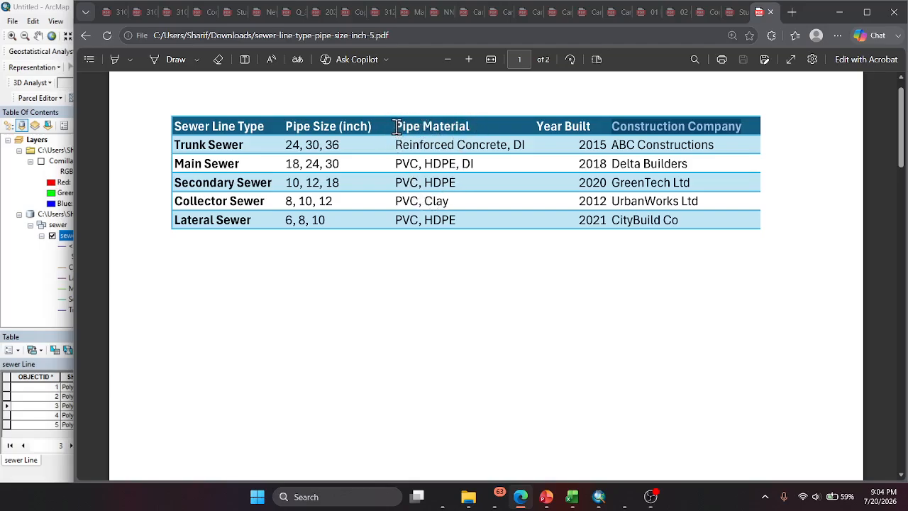
drag(396, 126, 468, 126)
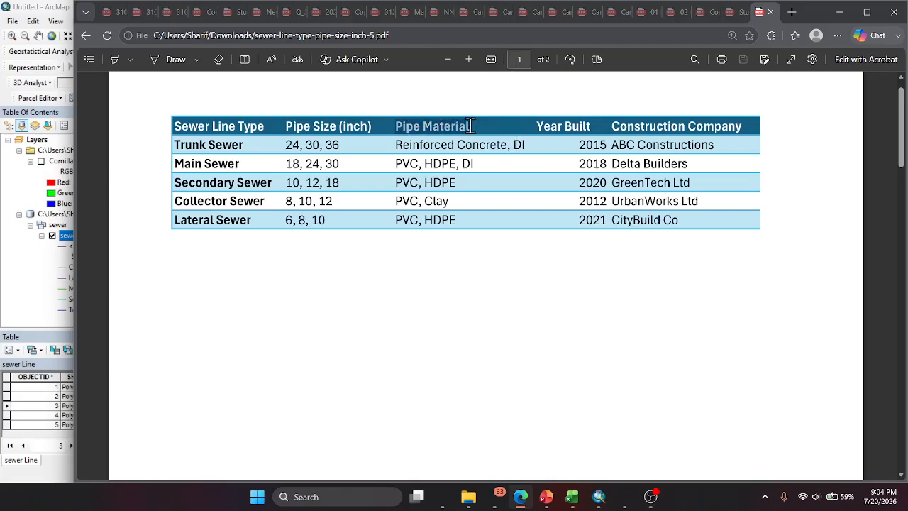
click(599, 497)
click(514, 351)
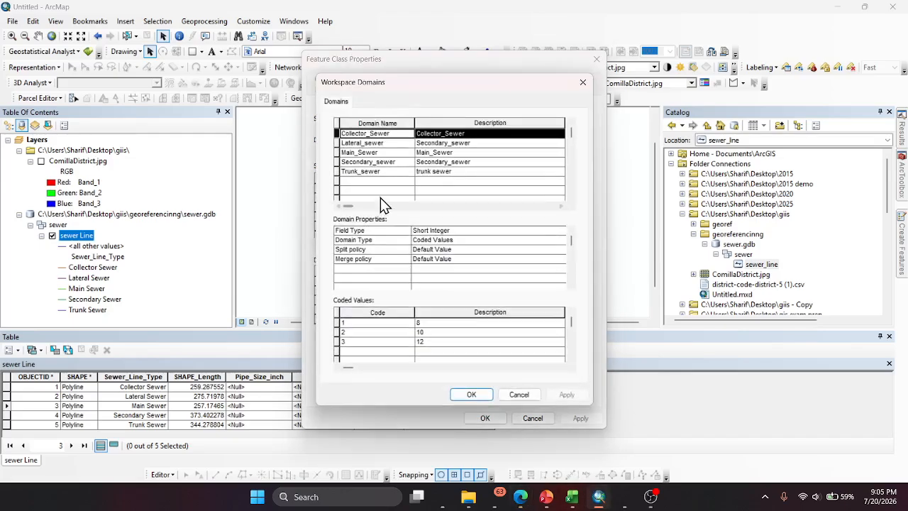
click(379, 182)
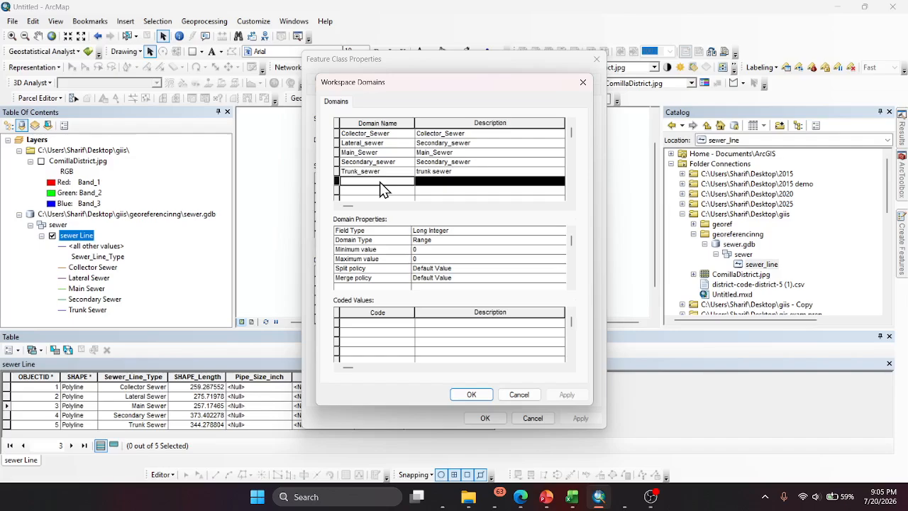
click(380, 182)
text(Pipe_Material)
double_click(380, 182)
key(ctrl+c)
click(438, 180)
key(ctrl+v)
Step: Set the Pipe_Material domain's field type to Short Integer and its domain type to Coded Values
click(430, 231)
click(430, 231)
click(428, 240)
click(429, 241)
click(437, 260)
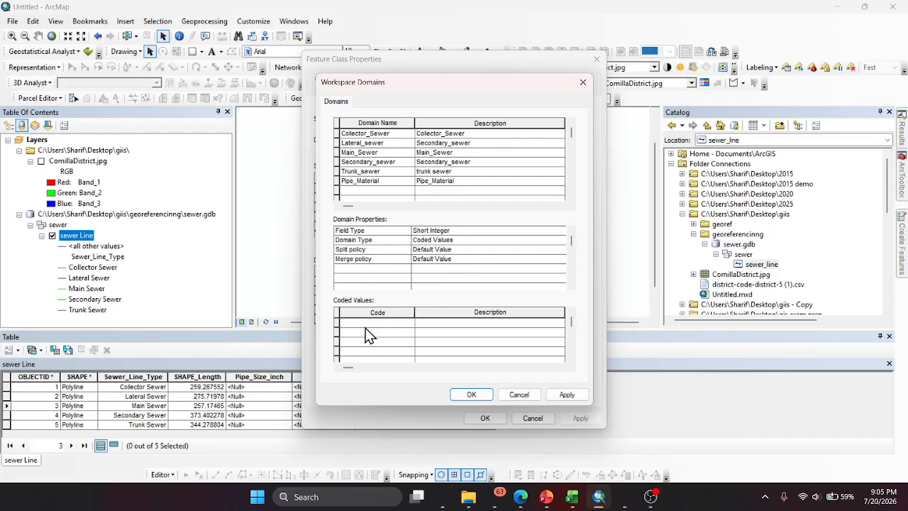
Step: Check the Pipe Material column in the PDF table, and add codes 1 to 5 to the Pipe_Material domain's coded values
click(523, 503)
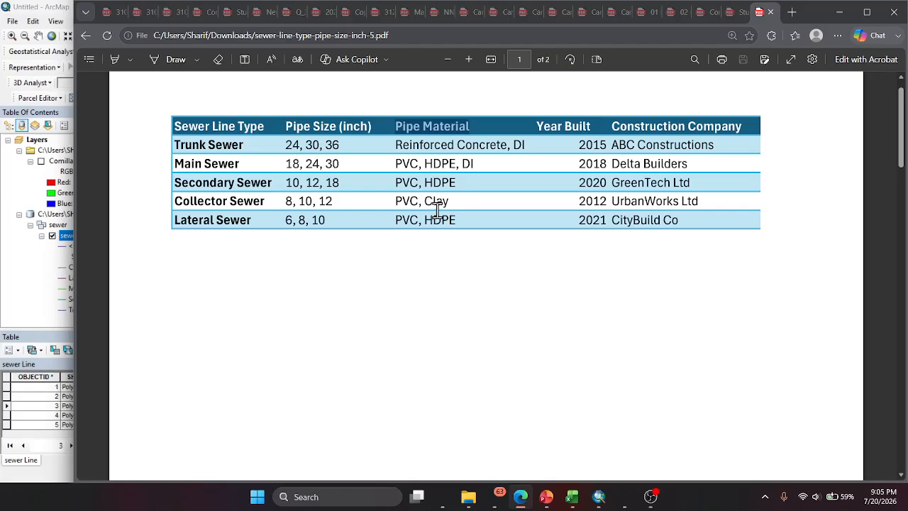
mouse_move(547, 498)
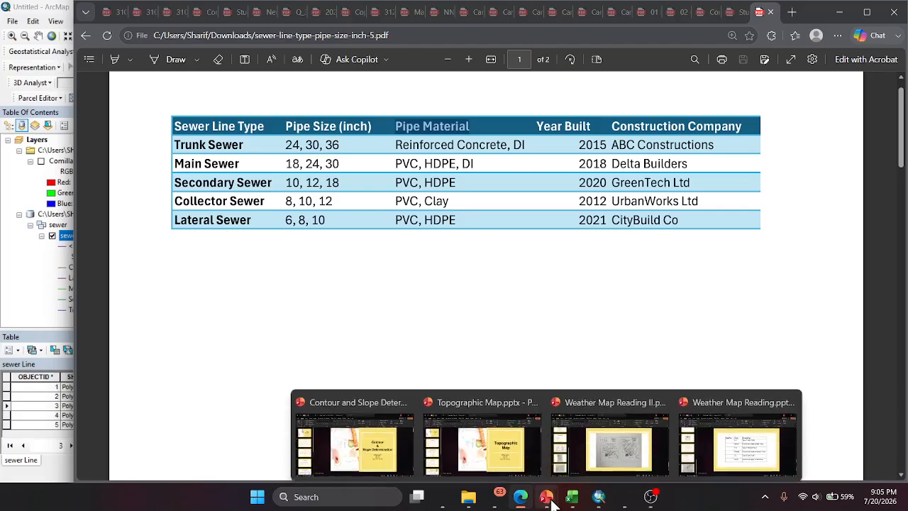
click(599, 497)
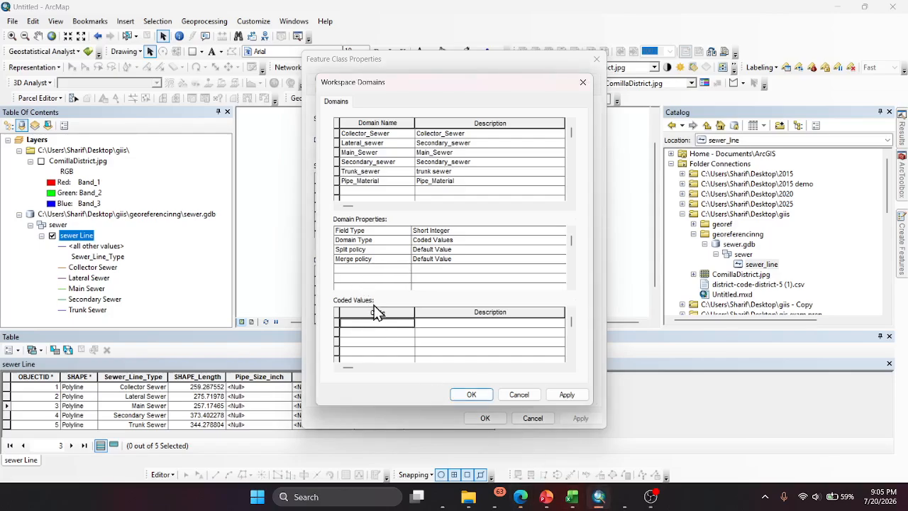
text(1)
key(Return)
text(2)
key(Return)
text(3)
key(Return)
text(4)
key(Return)
text(5)
Step: Describe Pipe_Material code 1 as PVC and code 2 as DI
key(Up)
key(Up)
key(Up)
key(Up)
key(Right)
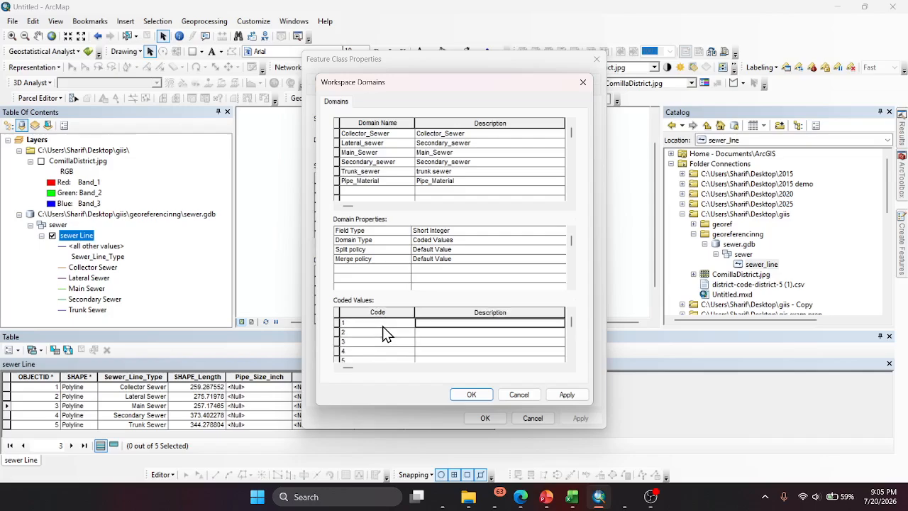
text(PVC)
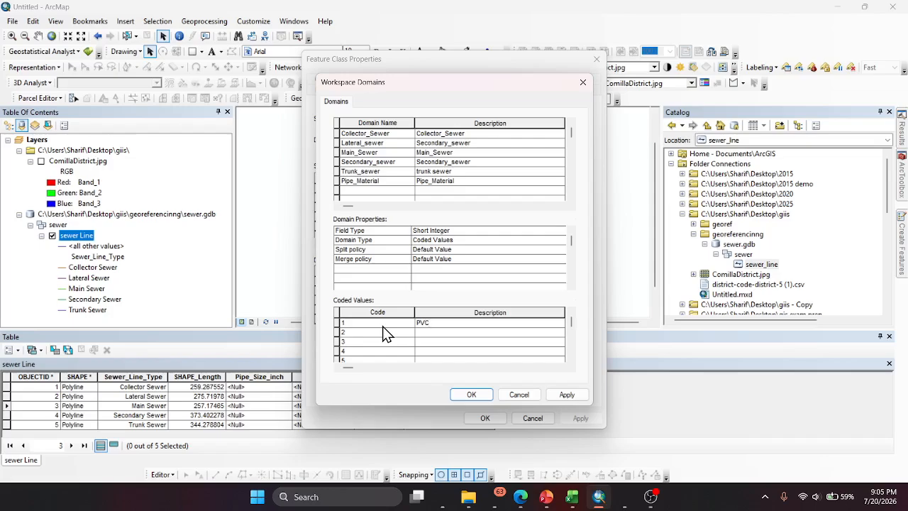
key(Return)
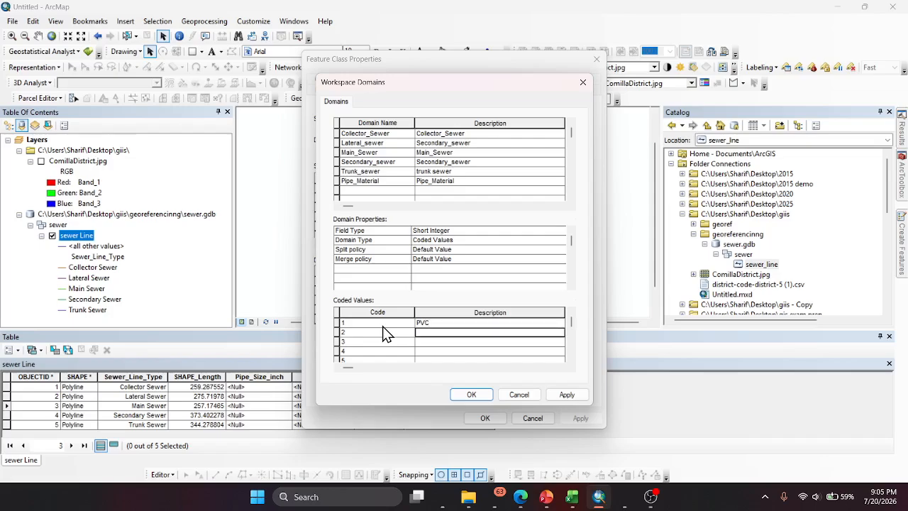
text(DI)
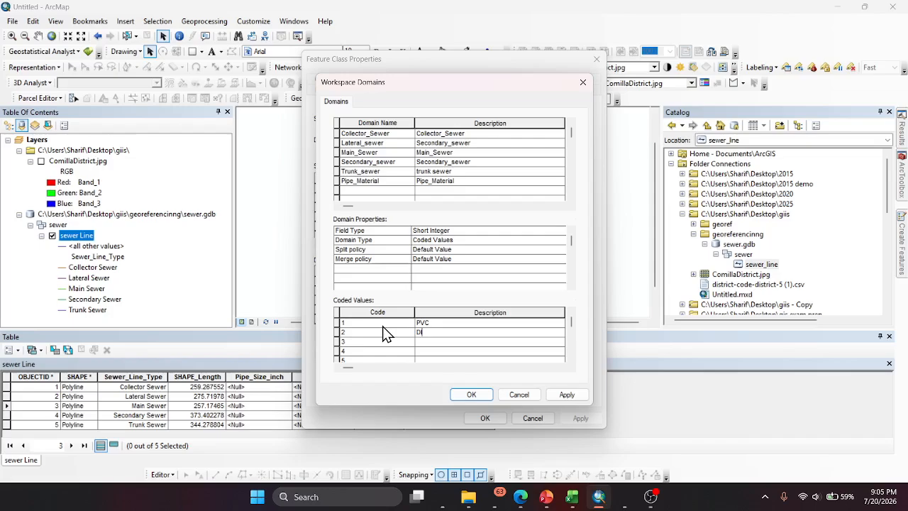
Step: Check the remaining materials in the PDF table, and describe Pipe_Material codes 3 and 4 as clay and HPDE
click(521, 497)
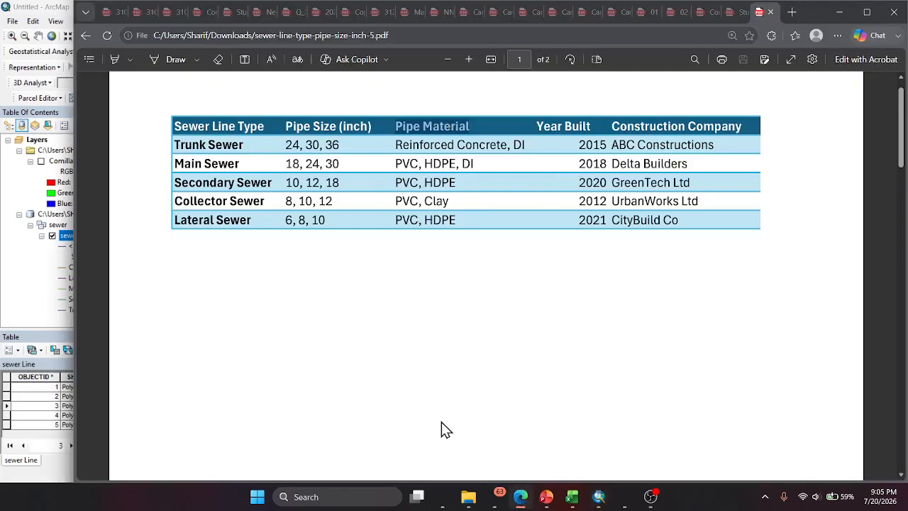
click(599, 496)
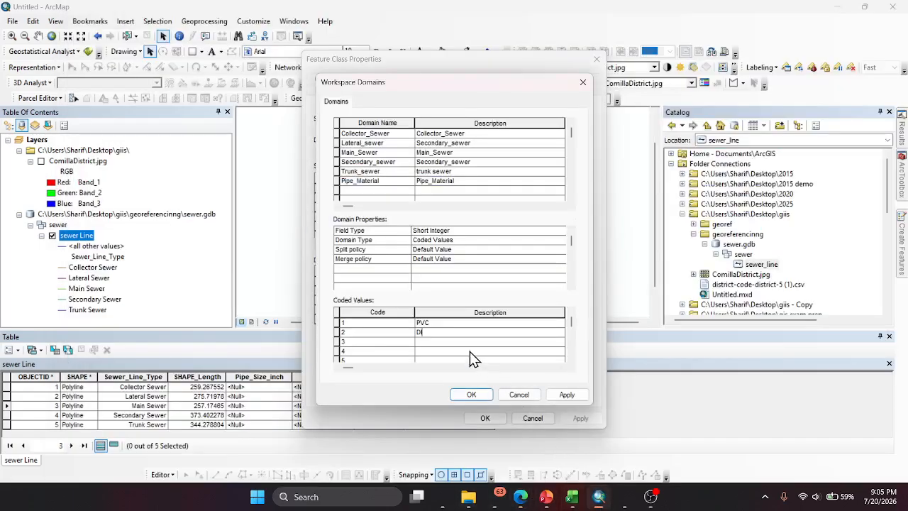
click(439, 341)
text(clay)
click(441, 350)
text(HPDE)
Step: Describe Pipe_Material code 5 as Rainforced_Concrete after checking the Trunk Sewer material in the PDF, and save the workspace domains
scroll(468, 348, down, 1)
click(439, 332)
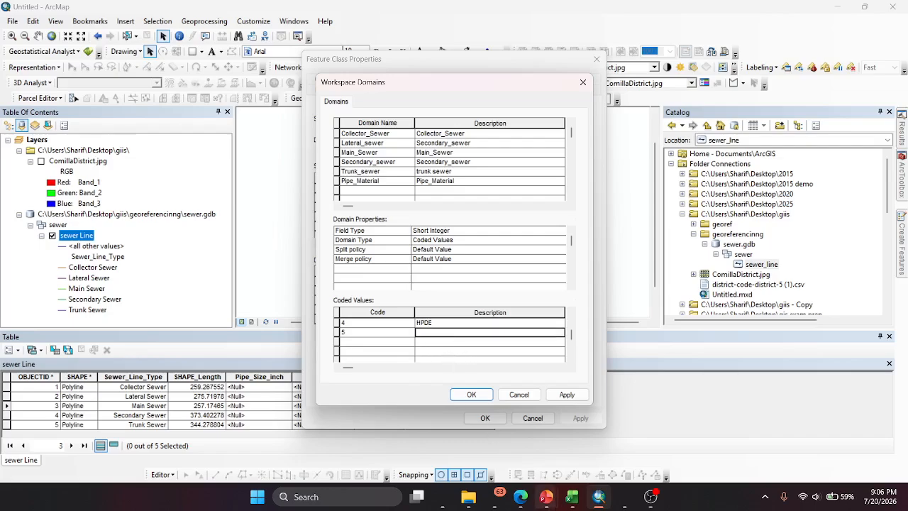
click(521, 498)
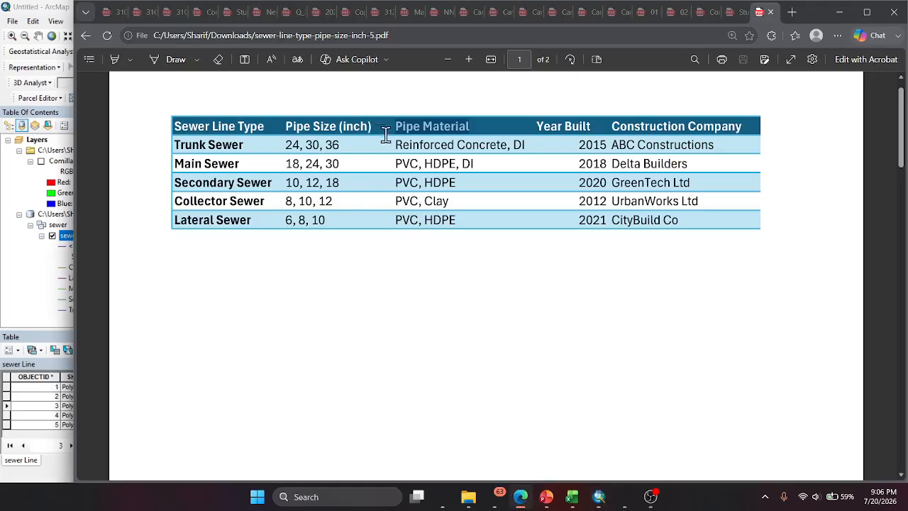
drag(395, 145, 504, 146)
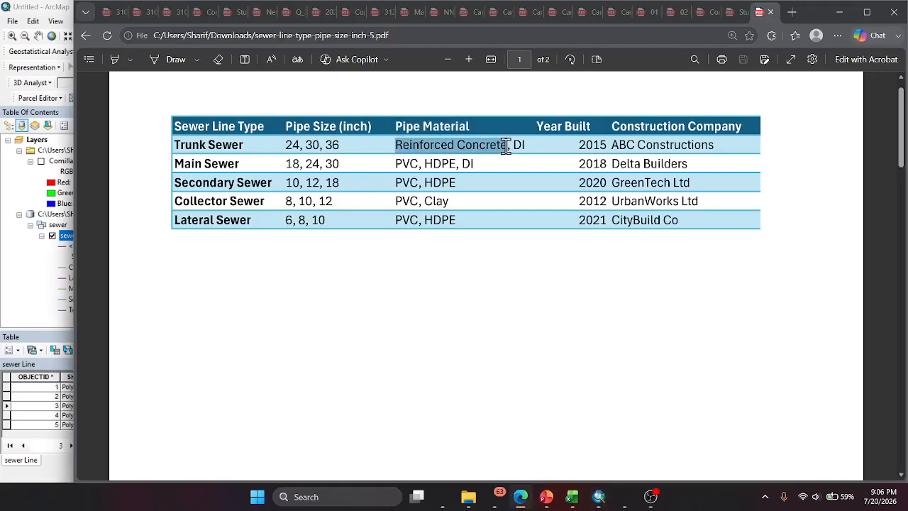
key(ctrl+c)
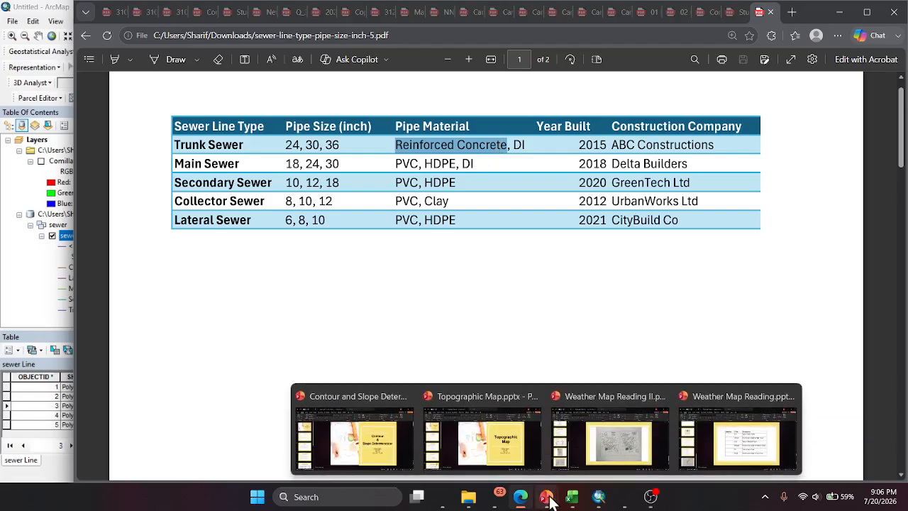
mouse_move(566, 502)
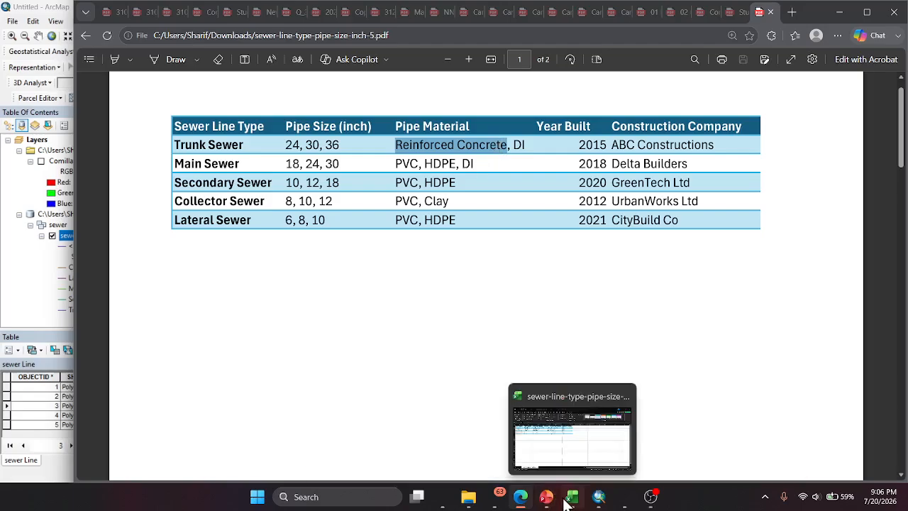
click(599, 496)
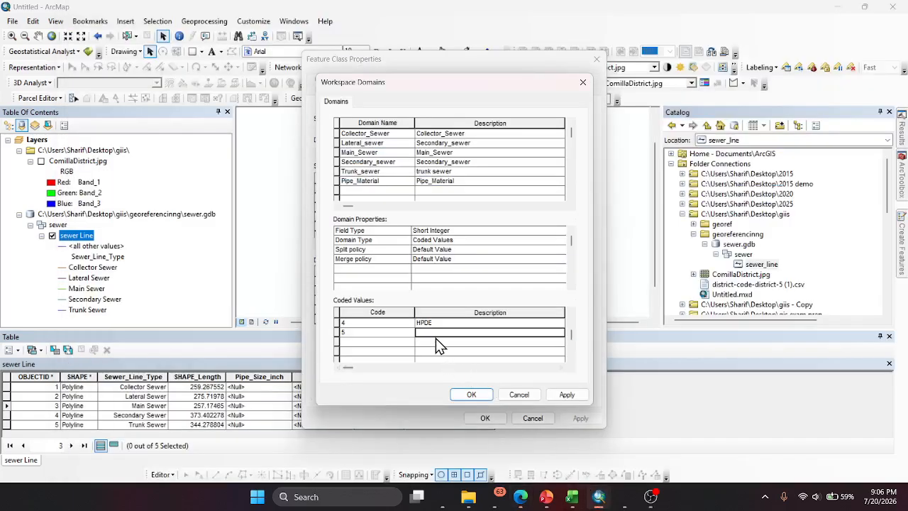
text(Rainforced_)
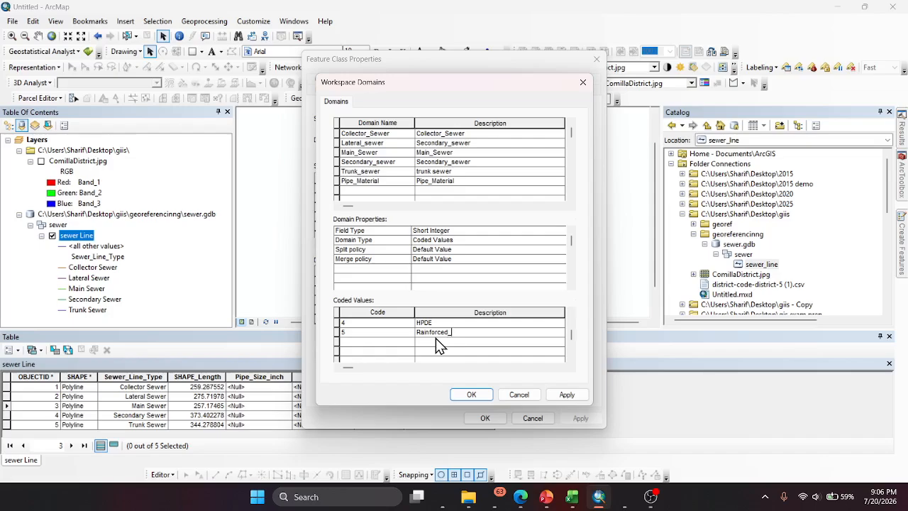
text(ncre)
text(te)
click(568, 395)
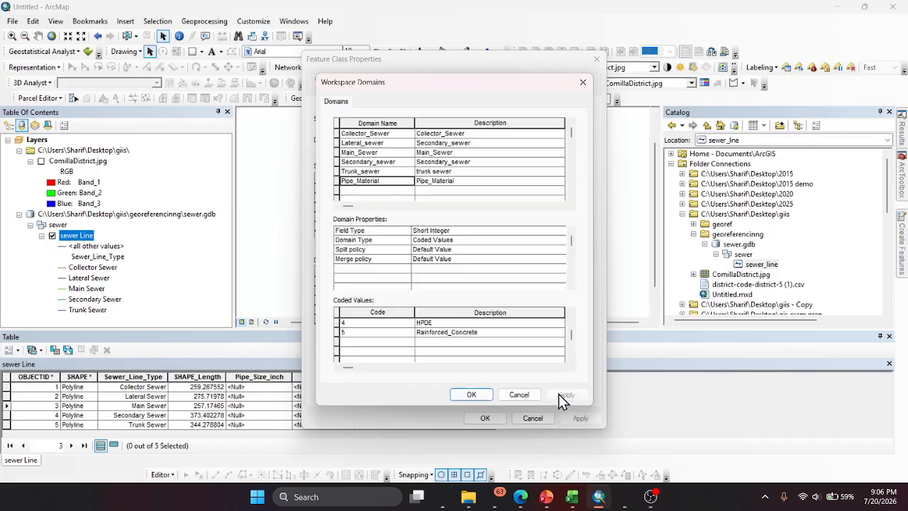
click(470, 394)
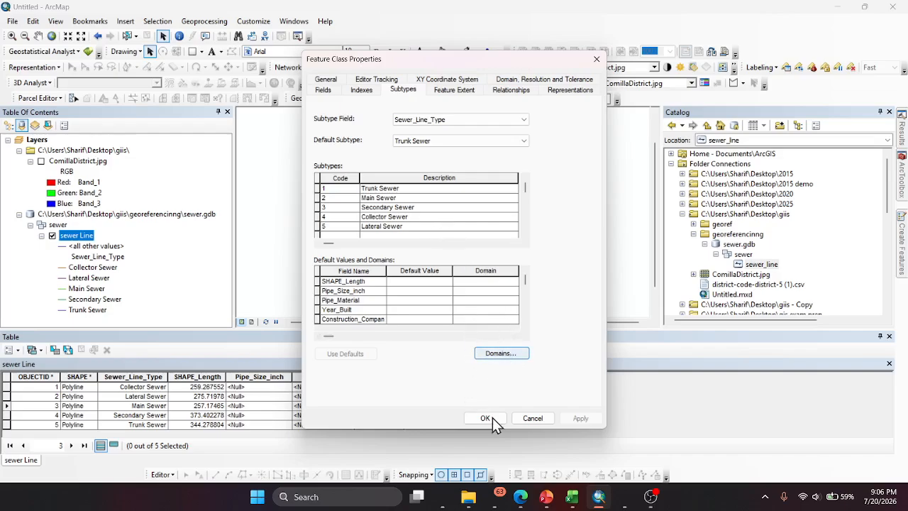
Step: Check the PDF table's Year Built column, and add a workspace domain named Year_Built with Year_Built as its description
click(525, 500)
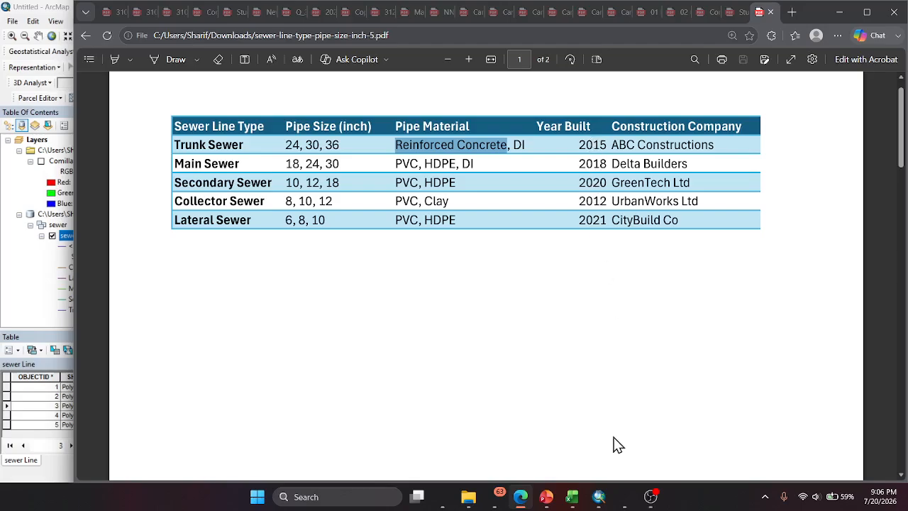
mouse_move(525, 501)
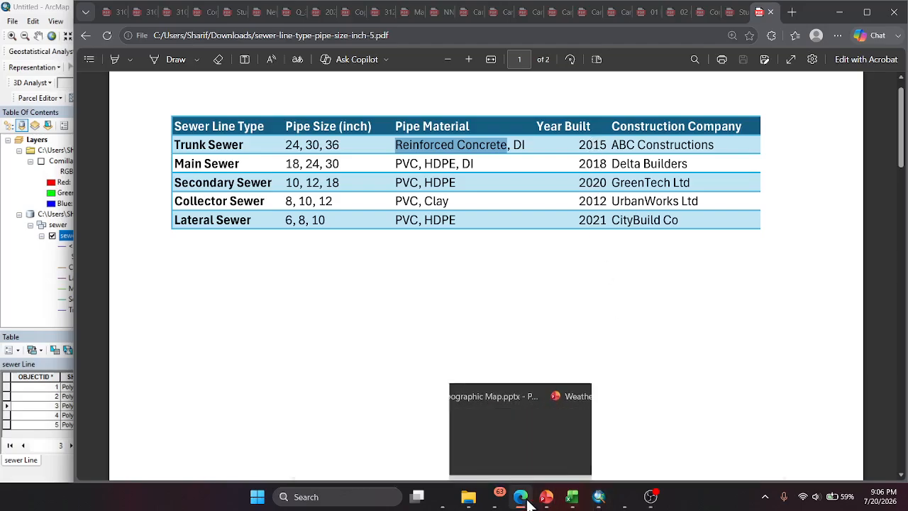
click(599, 497)
click(500, 353)
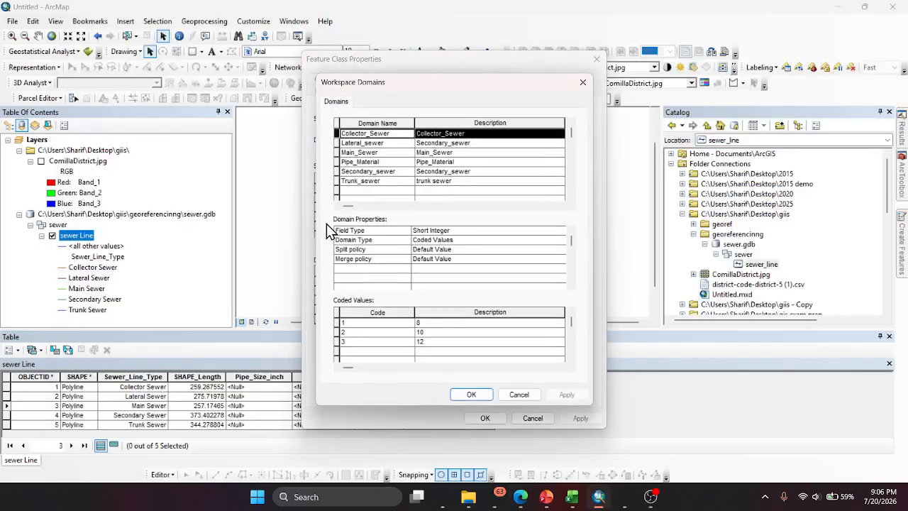
click(378, 191)
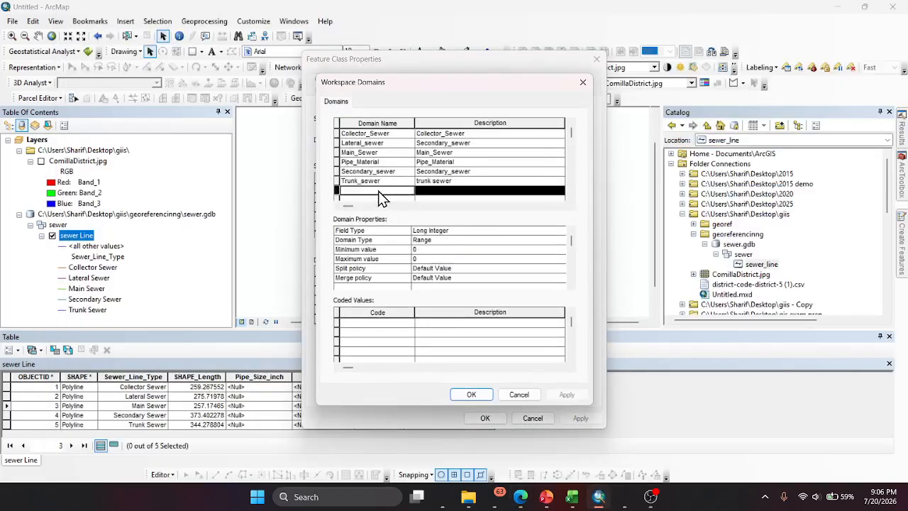
text(Year_Built)
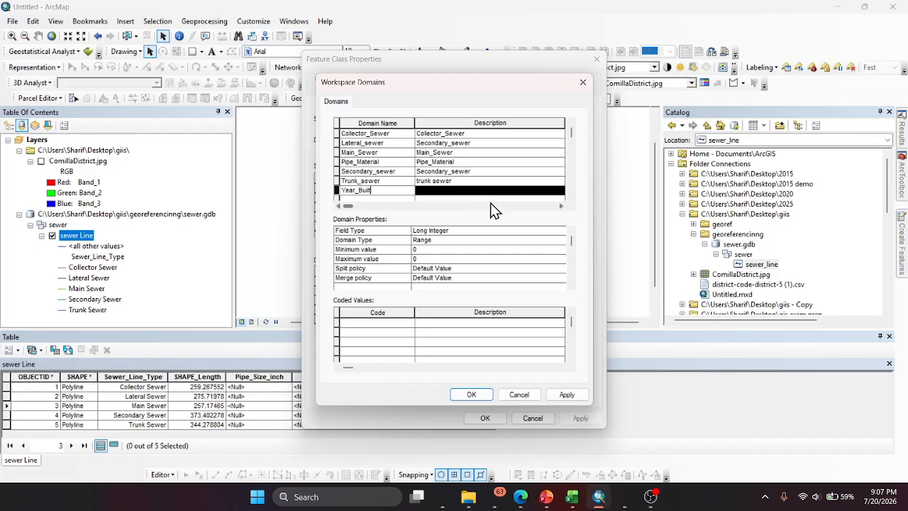
key(ctrl+a)
click(451, 192)
key(ctrl+v)
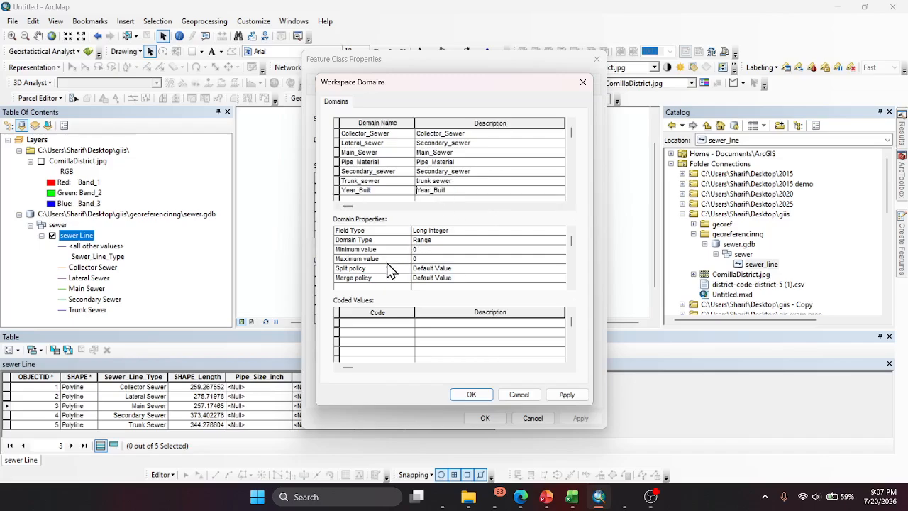
Step: Set the Year_Built domain's field type to Short Integer and its domain type to Coded Values
click(425, 232)
click(425, 241)
click(428, 241)
click(425, 258)
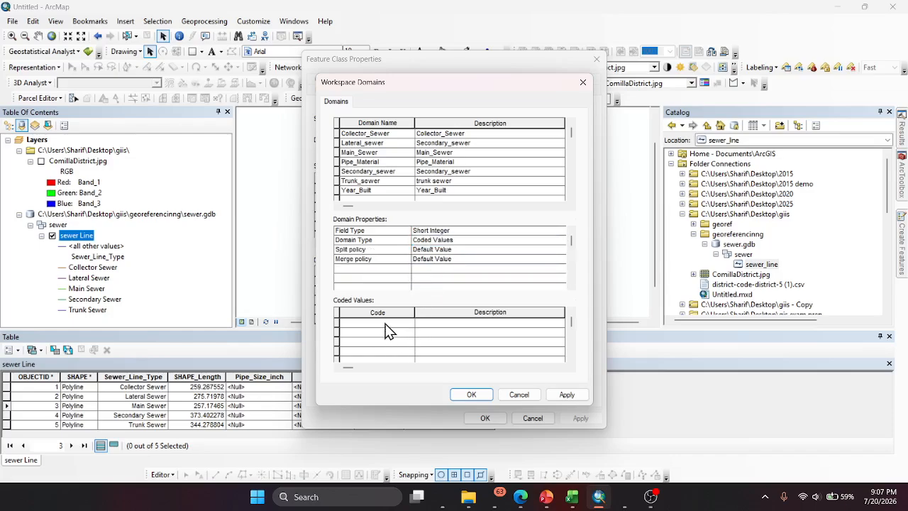
Step: Add codes 1 to 5 to the Year_Built domain's coded values
click(385, 323)
text(1)
key(Down)
text(2)
key(Down)
text(3)
key(Down)
text(4)
key(Up)
key(Up)
key(Up)
Step: Describe Year_Built codes 1, 2 and 3 as 2015, 2012 and 2018, taking the years from the PDF table
key(Tab)
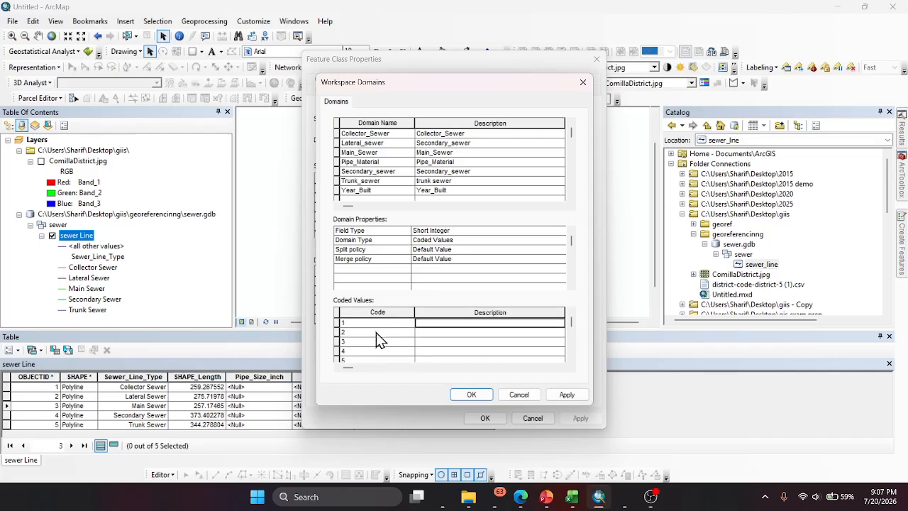
click(531, 502)
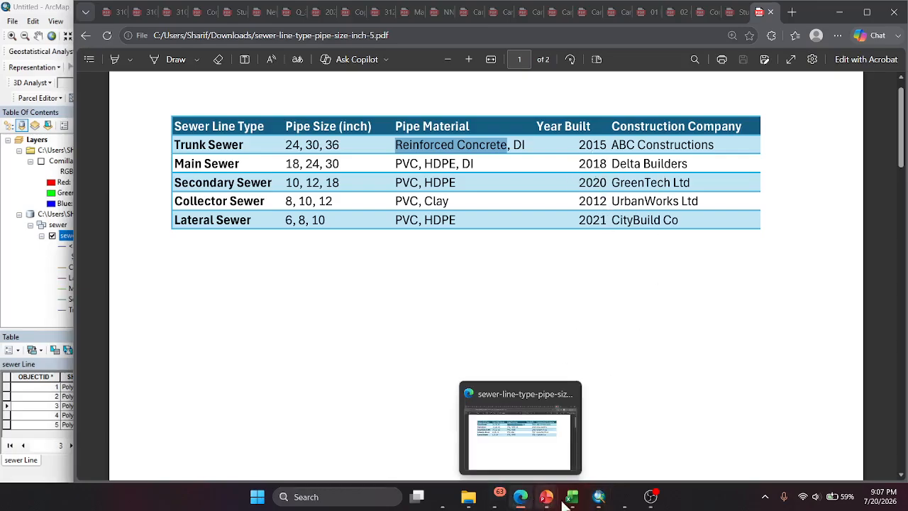
click(598, 496)
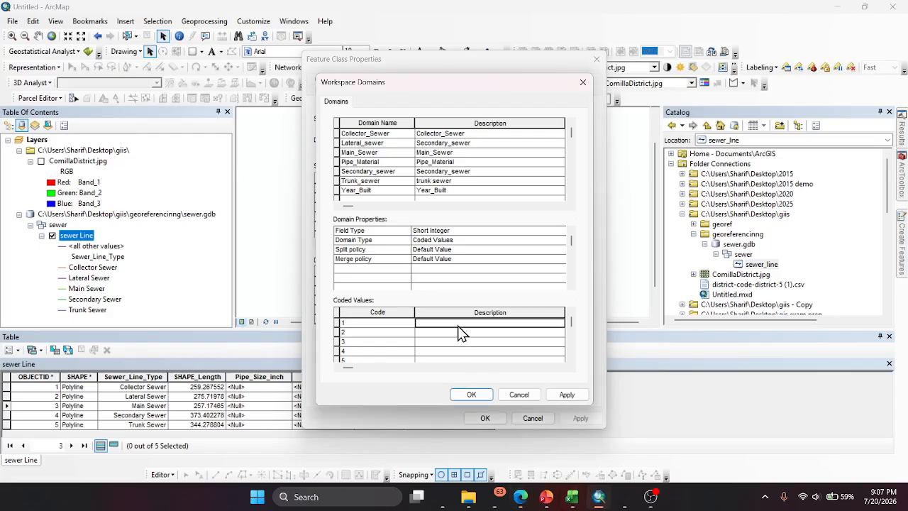
click(458, 322)
text(2015)
click(459, 332)
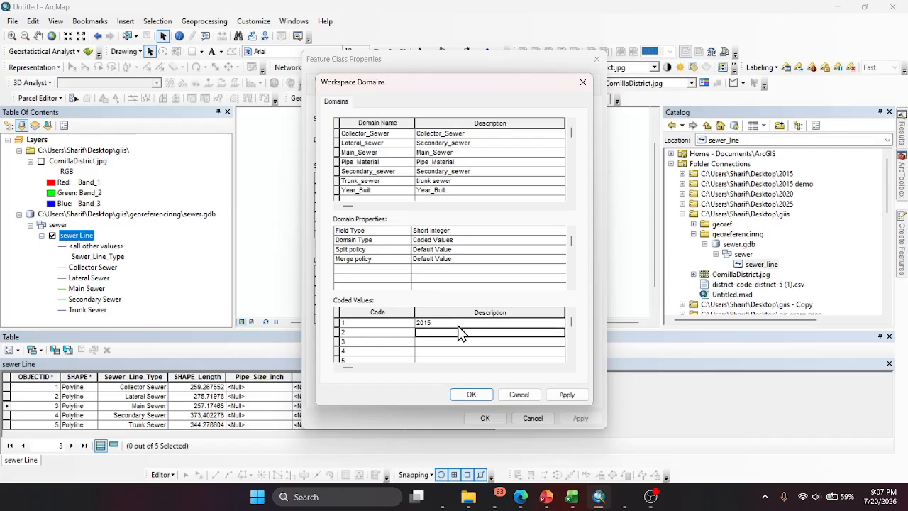
text(20)
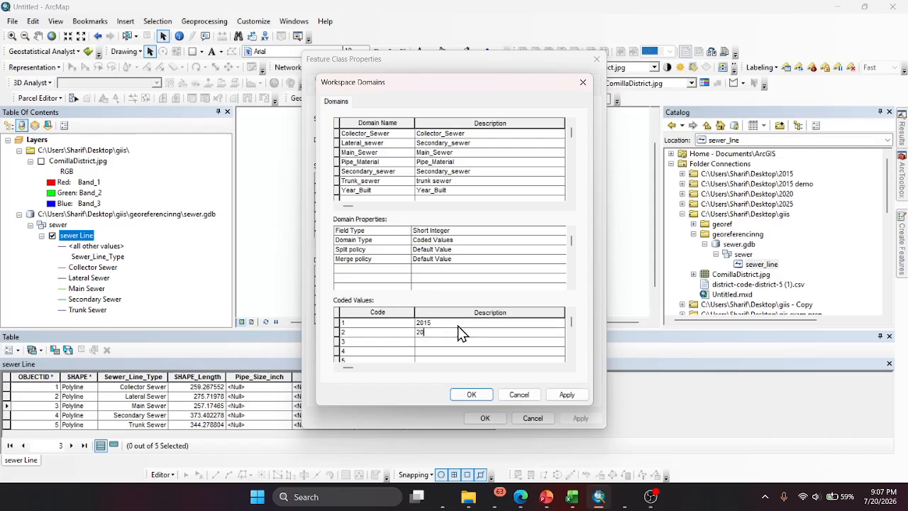
text(12)
key(Return)
text(2018)
key(Return)
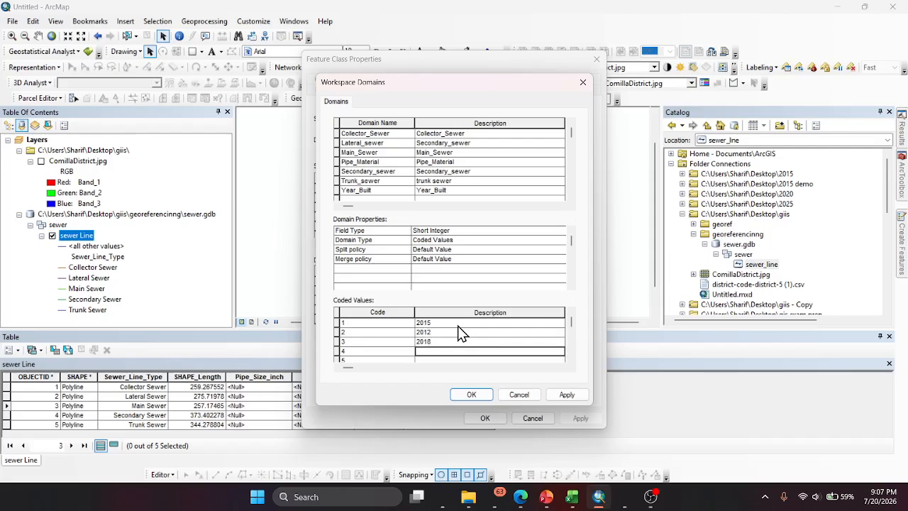
Step: Check the remaining years in the PDF table, and describe Year_Built codes 4 and 5 as 2020 and 2021
click(522, 498)
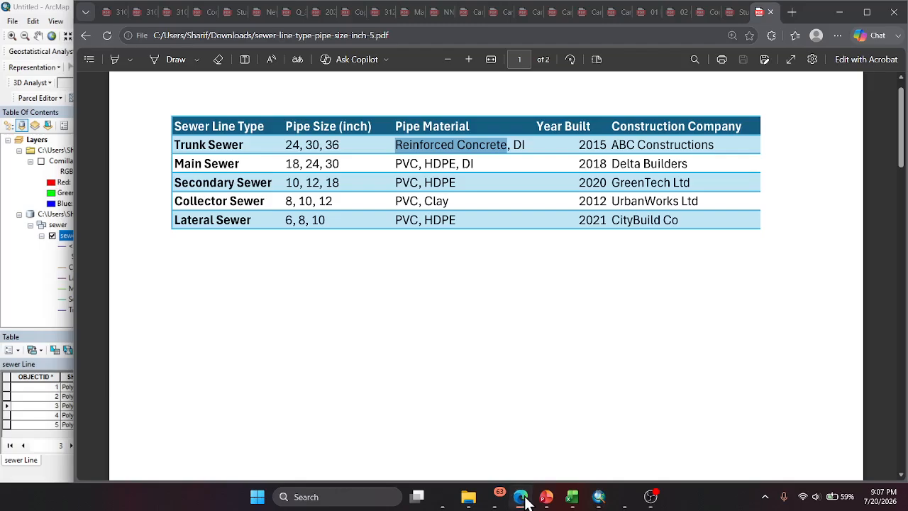
click(523, 499)
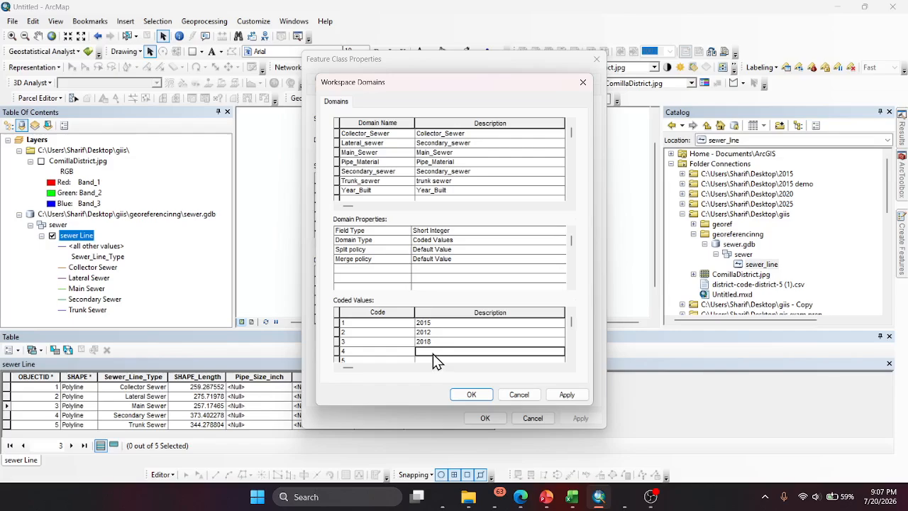
text(2020)
key(Down)
text(2021)
Step: Put the Year_Built descriptions in chronological order, with 2012 for code 1 and 2015 for code 2, and save the workspace domains
scroll(433, 340, up, 1)
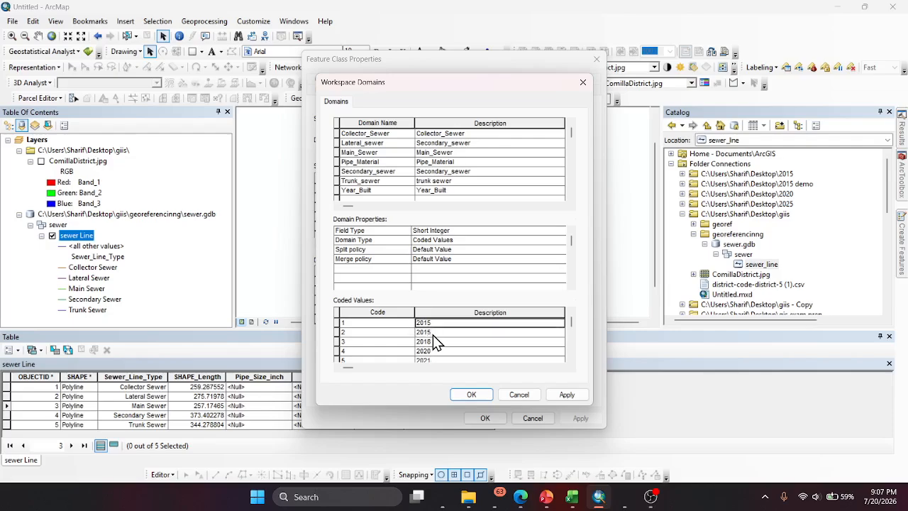
text(2012)
click(568, 399)
click(458, 398)
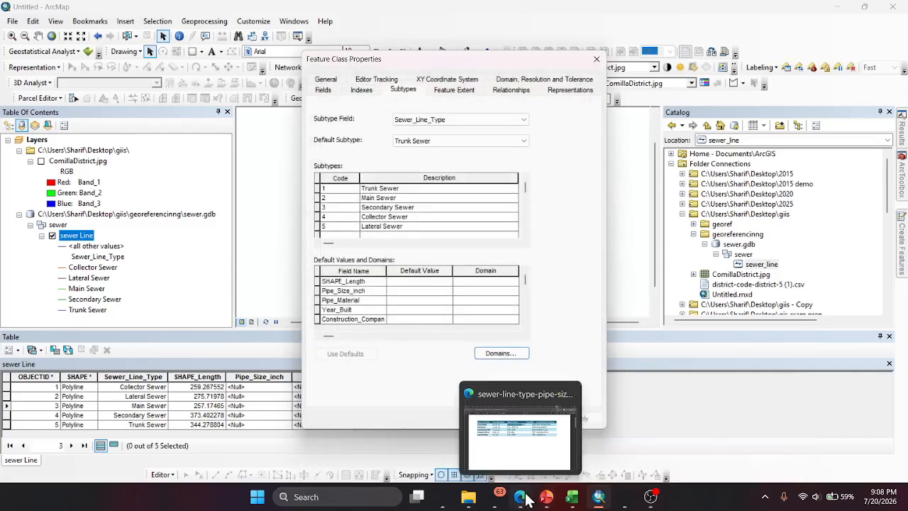
Step: Check the last column of the PDF table, and create a workspace domain named Construction_Company with the description Construction_Company
click(501, 424)
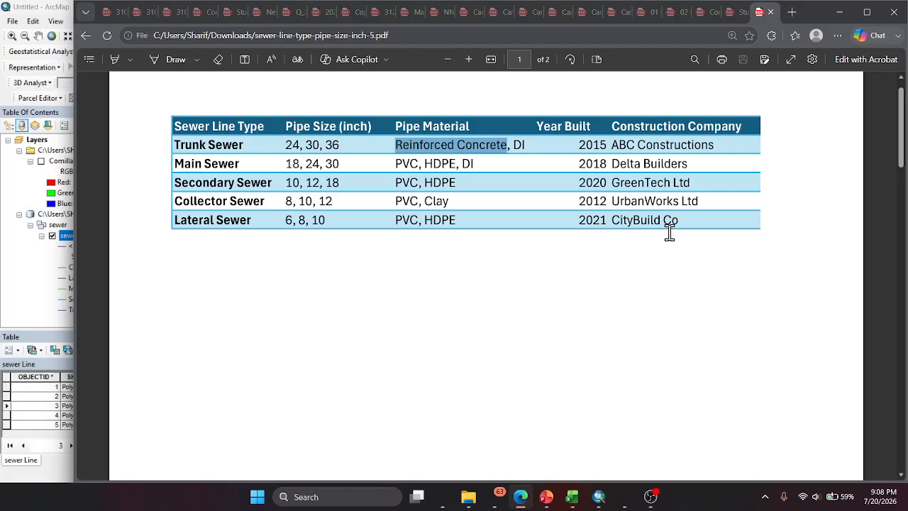
click(599, 497)
click(520, 355)
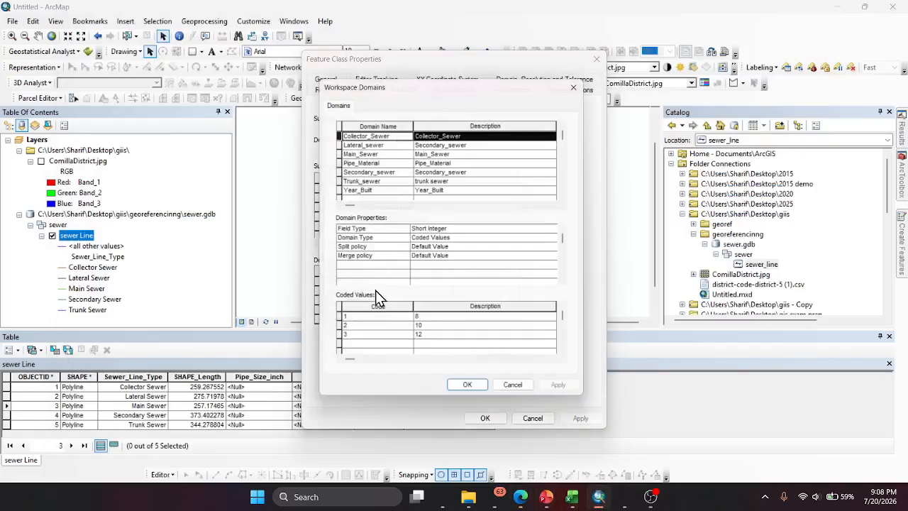
scroll(377, 183, down, 1)
click(371, 171)
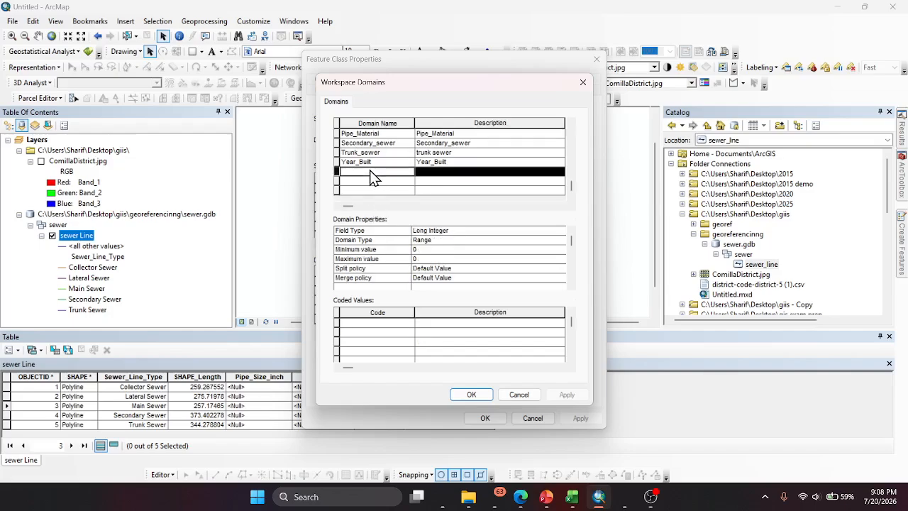
text(Construction_Company)
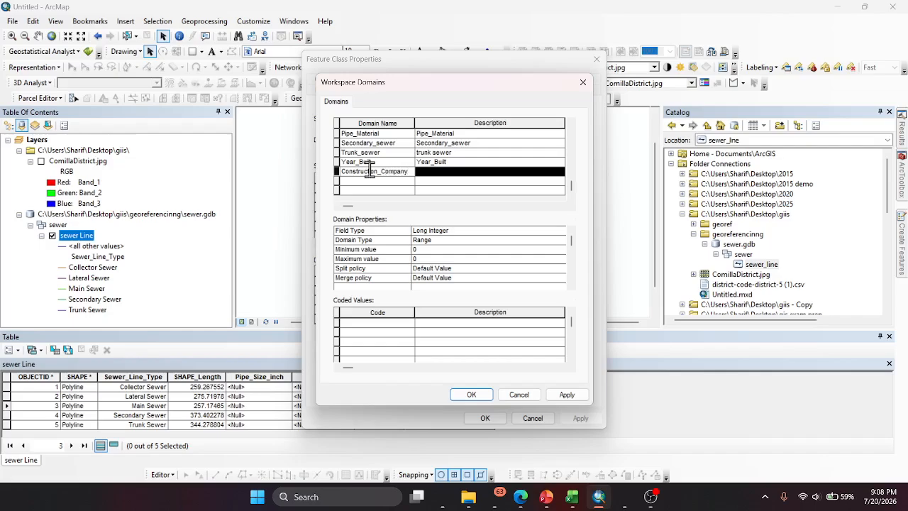
click(426, 171)
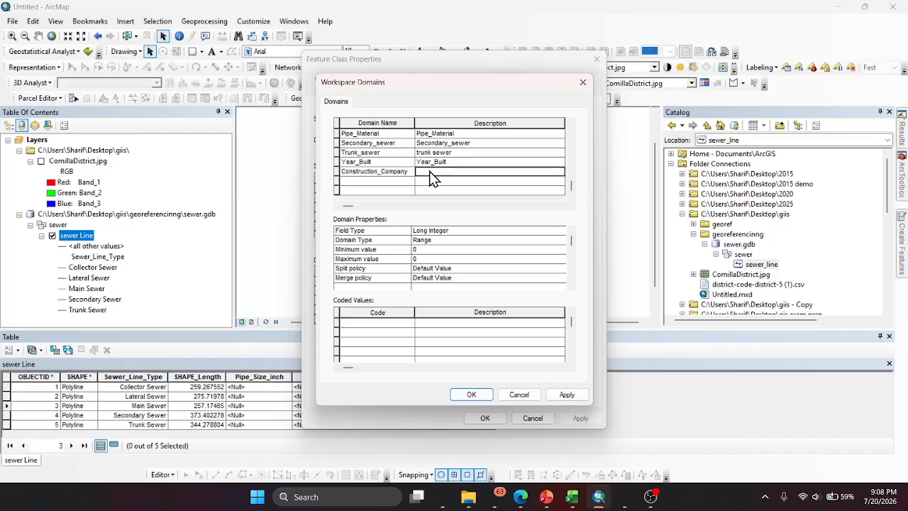
click(388, 172)
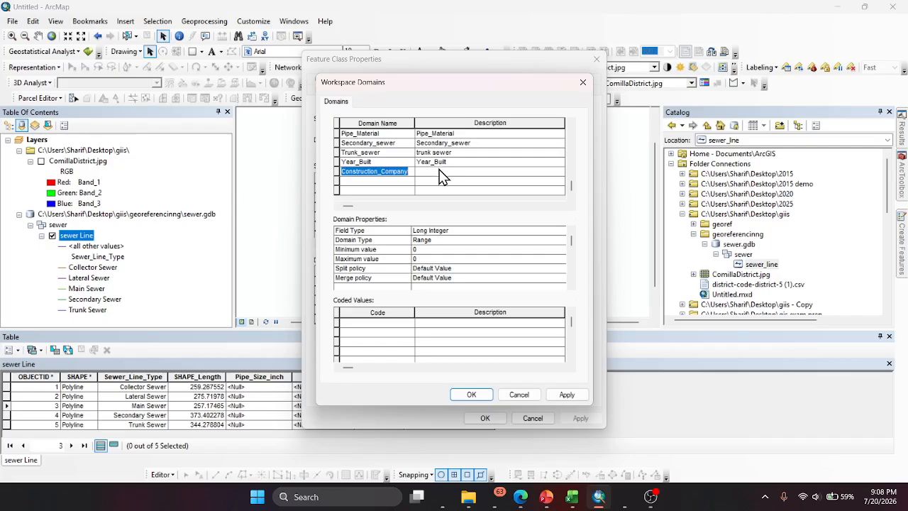
click(440, 173)
text(Construction_Company)
Step: Set the Construction_Company domain's field type to Short Integer and its domain type to Coded Values
click(433, 230)
click(433, 237)
click(434, 240)
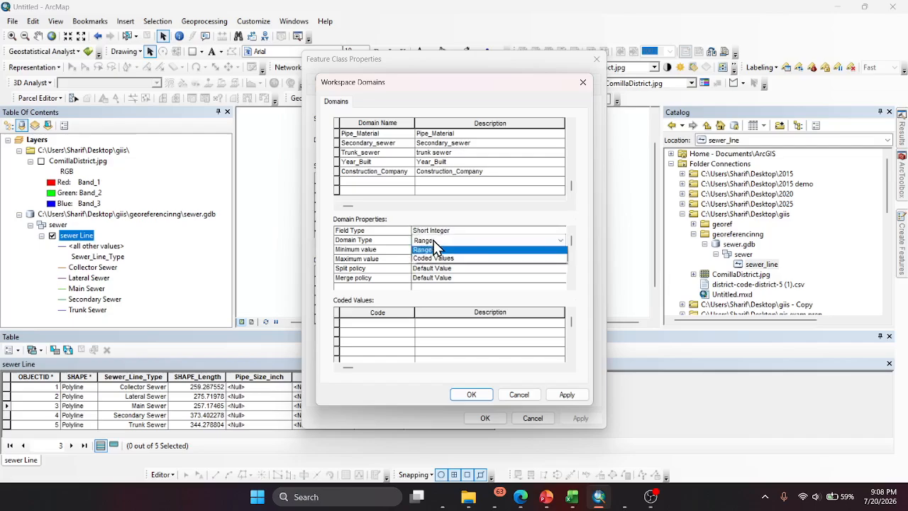
click(438, 259)
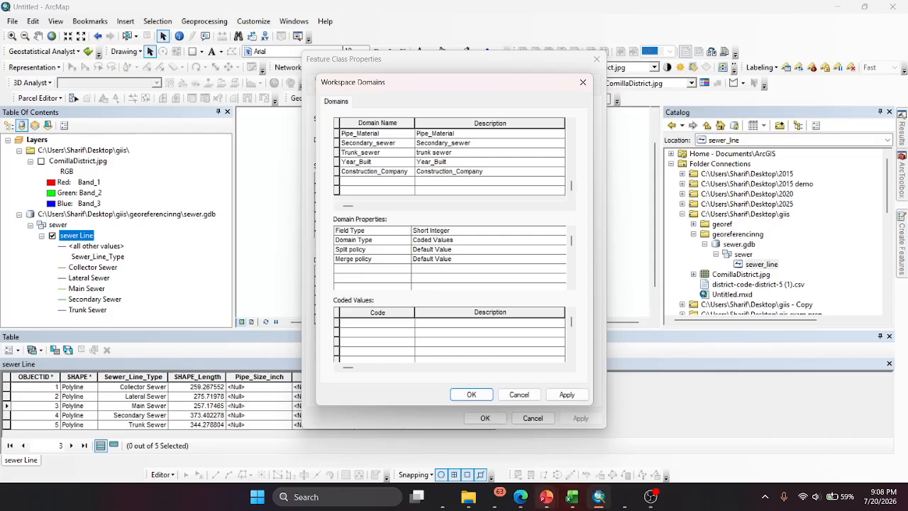
Step: Check the construction companies in the PDF table, and add codes 1 to 5 to the Construction_Company domain's coded values
click(521, 497)
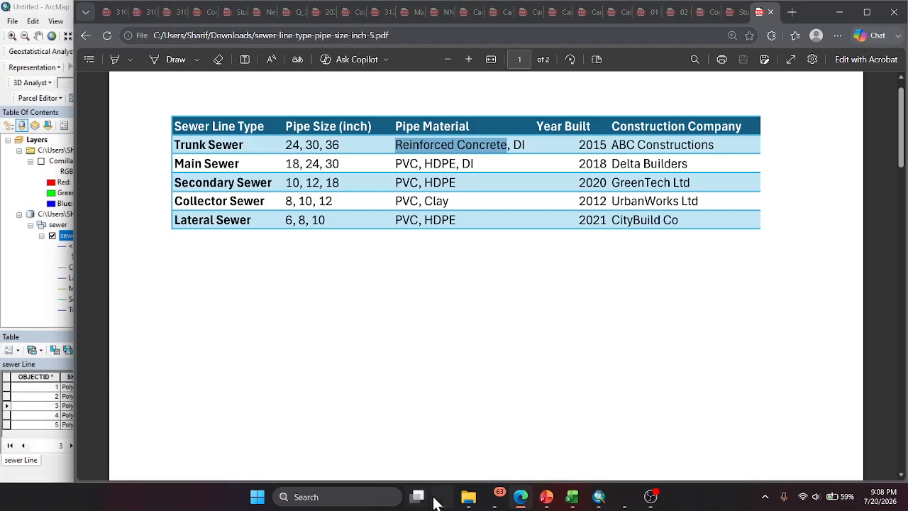
click(598, 496)
text(2)
key(Return)
text(3)
key(Return)
text(4)
key(Return)
text(5)
key(Up)
key(Up)
key(Up)
key(Tab)
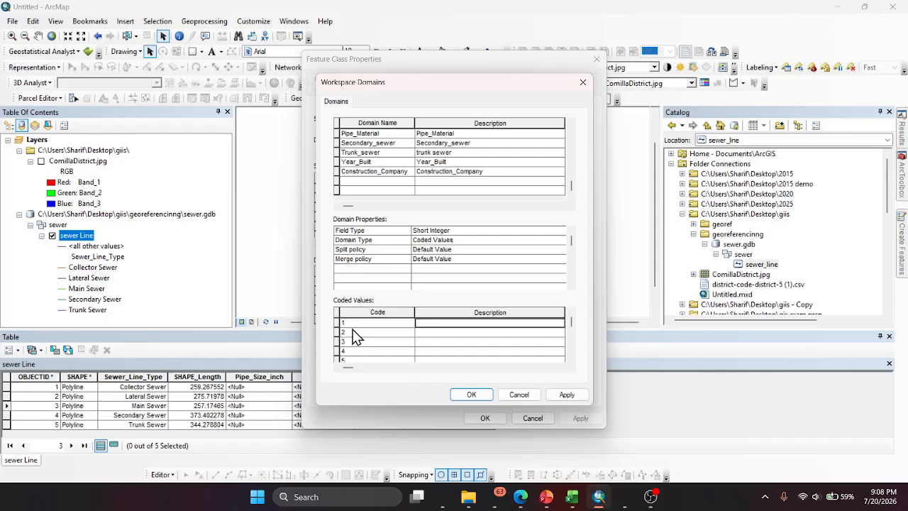
Step: Describe Construction_Company code 1 as ABC Constructions, copying the name from the PDF table
mouse_move(559, 501)
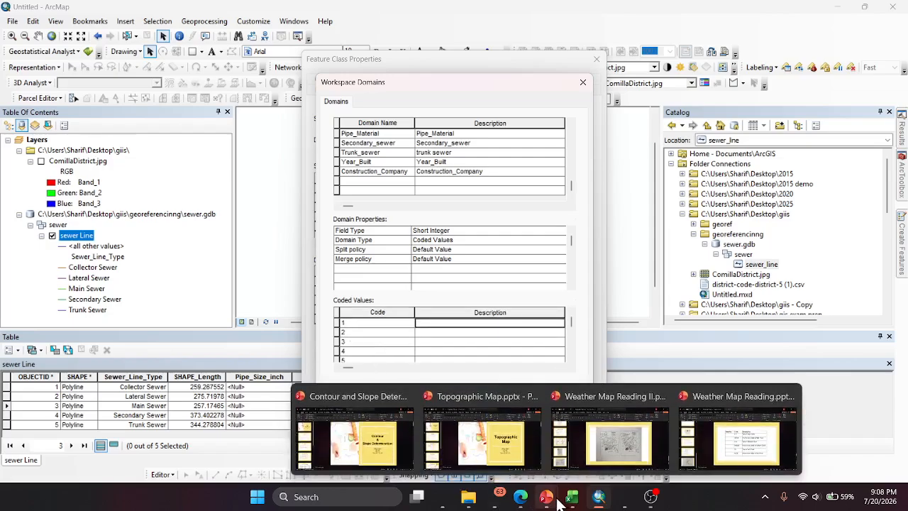
click(521, 496)
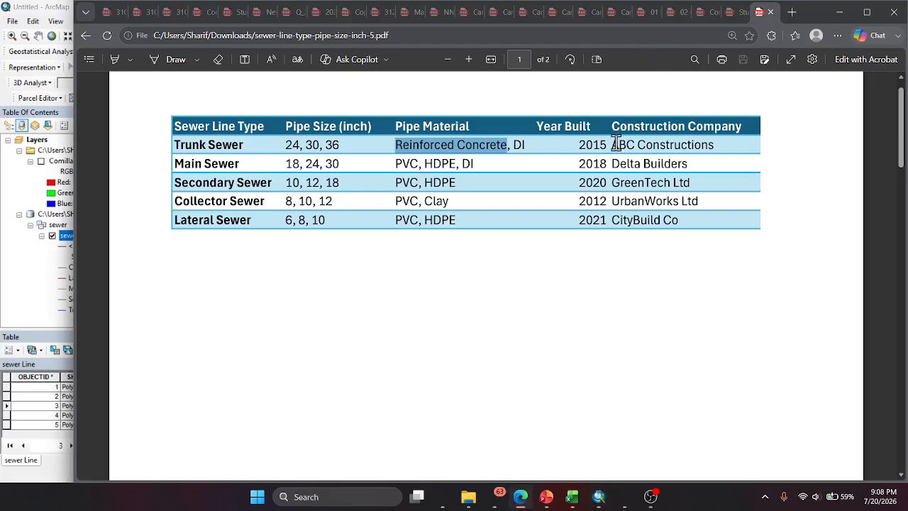
drag(613, 145, 717, 154)
key(ctrl+c)
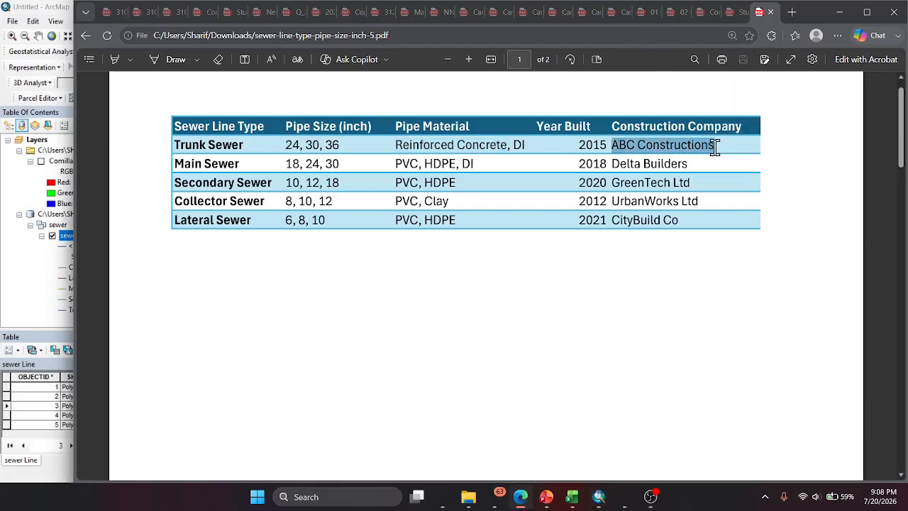
click(599, 496)
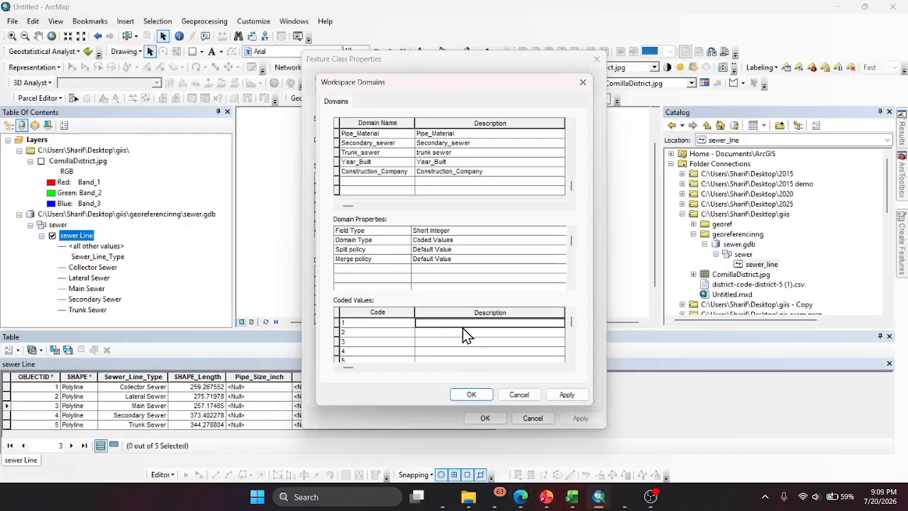
key(ctrl+v)
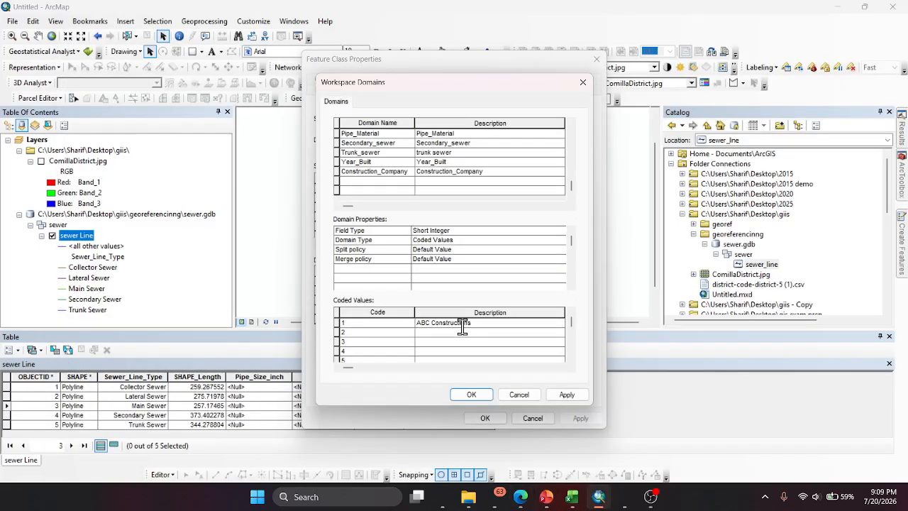
Step: Copy Delta Builders from the PDF table as the description of Construction_Company code 2
click(521, 499)
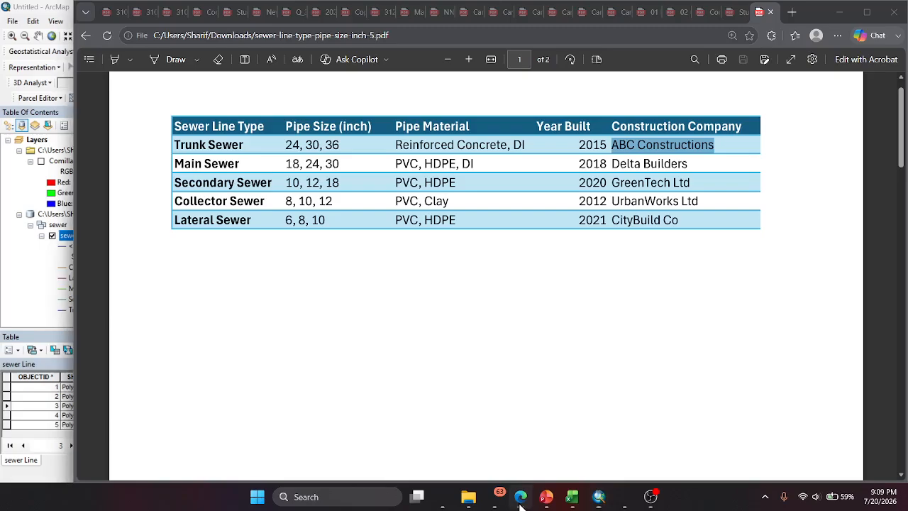
drag(612, 164, 695, 164)
click(689, 164)
drag(616, 164, 689, 164)
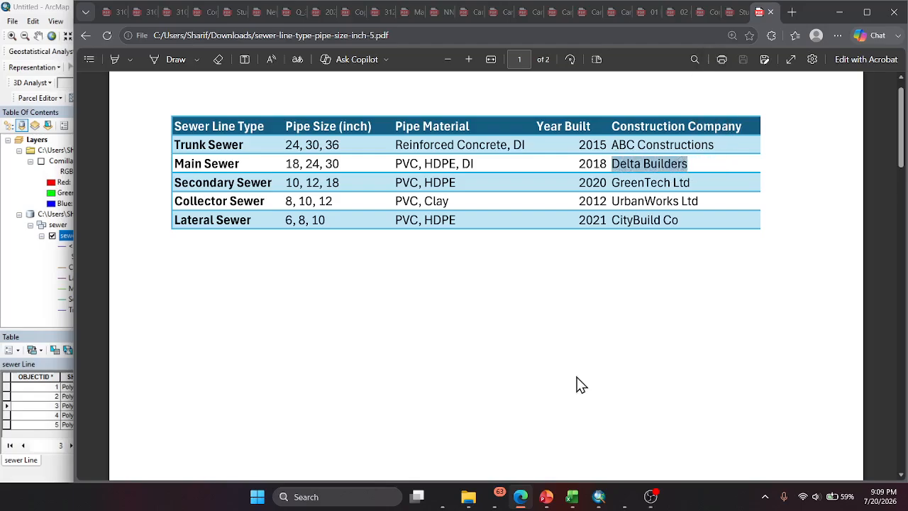
click(599, 497)
click(460, 330)
key(ctrl+v)
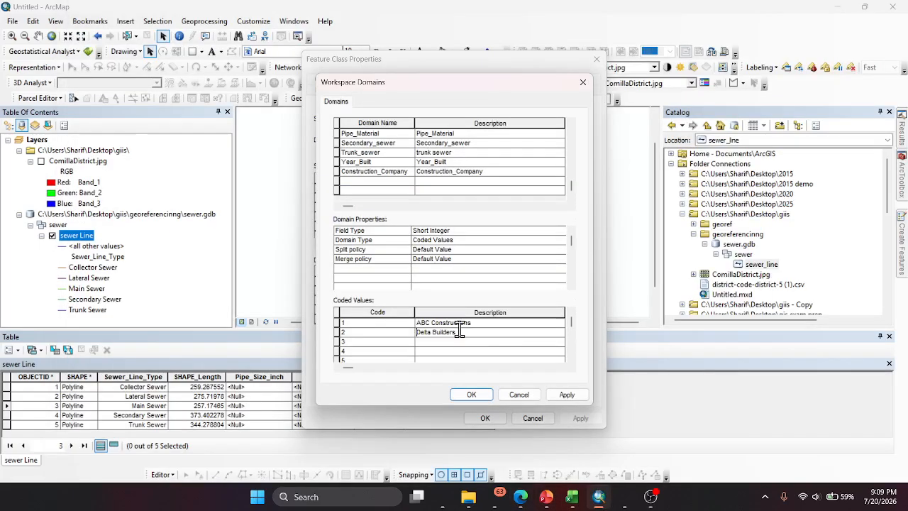
Step: Copy GreenTech Ltd from the PDF table as the description of Construction_Company code 3
click(522, 497)
drag(612, 183, 692, 182)
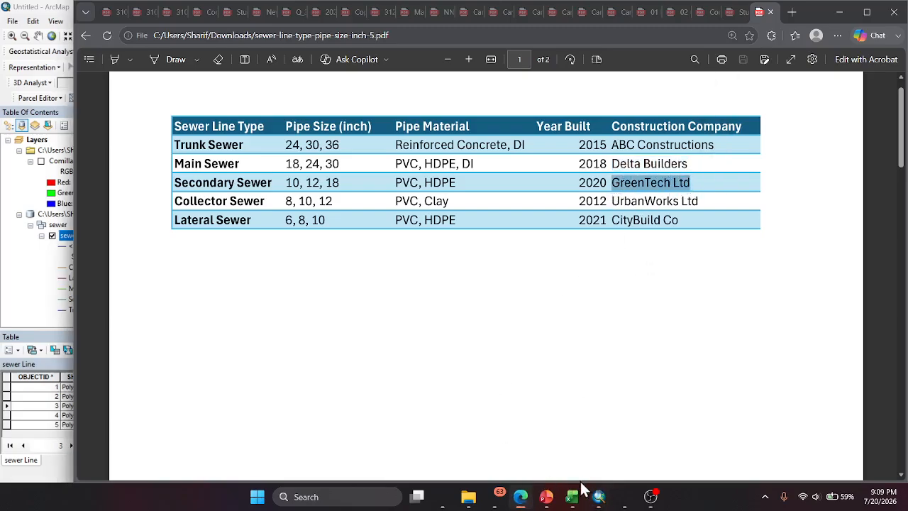
click(599, 496)
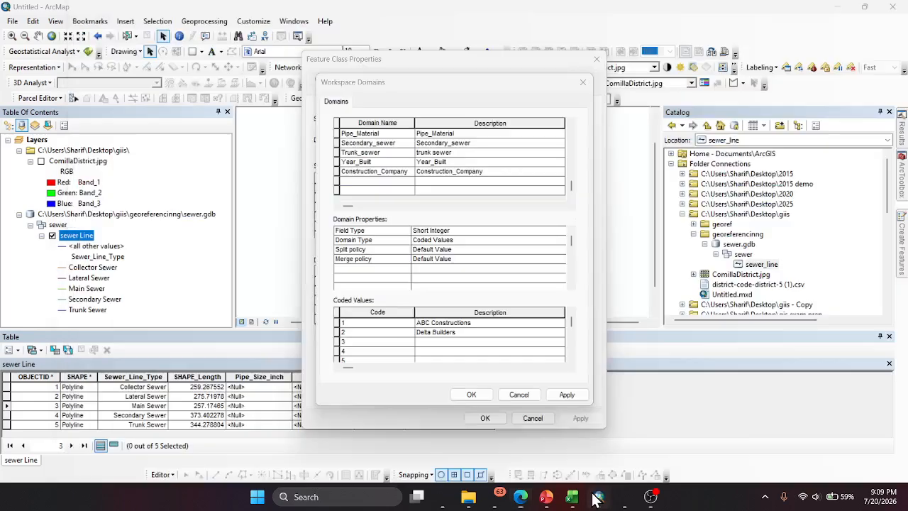
click(444, 341)
key(ctrl+v)
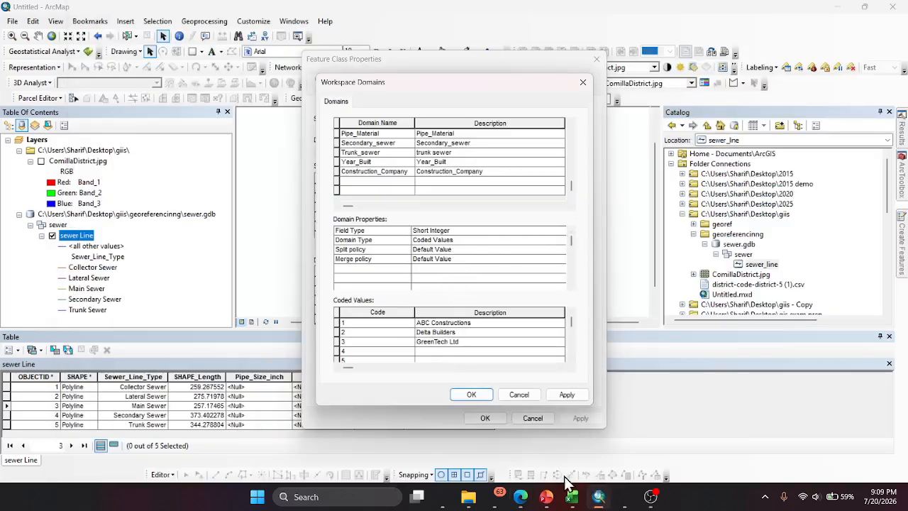
Step: Copy UrbanWorks Ltd from the PDF table as the description of Construction_Company code 4
click(524, 500)
drag(608, 199, 701, 202)
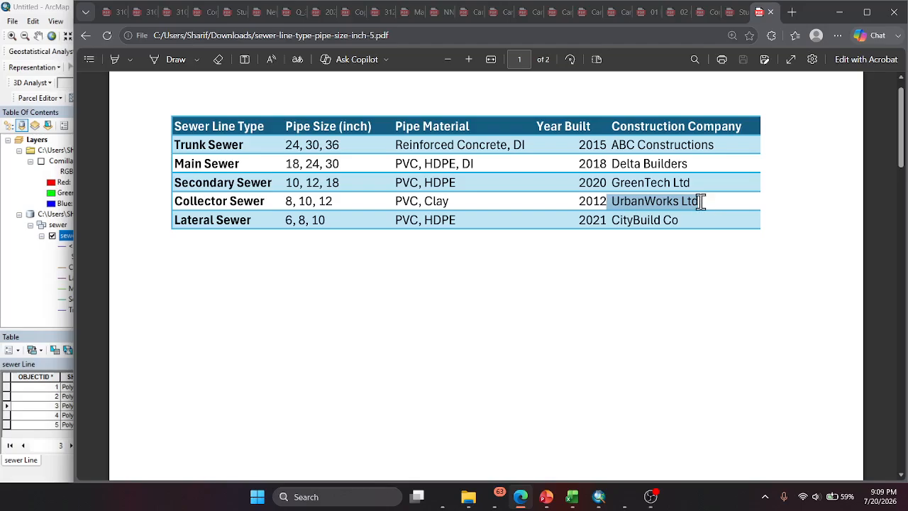
click(599, 497)
click(454, 352)
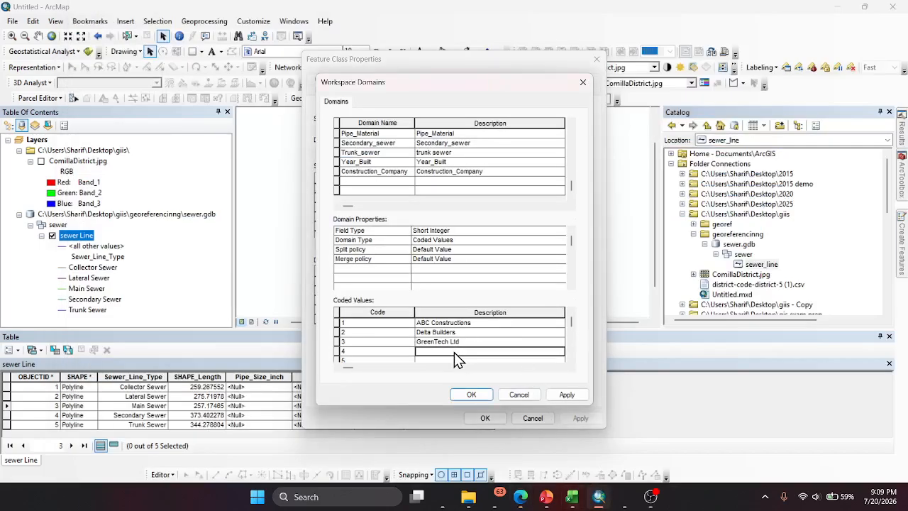
key(ctrl+v)
scroll(461, 345, down, 1)
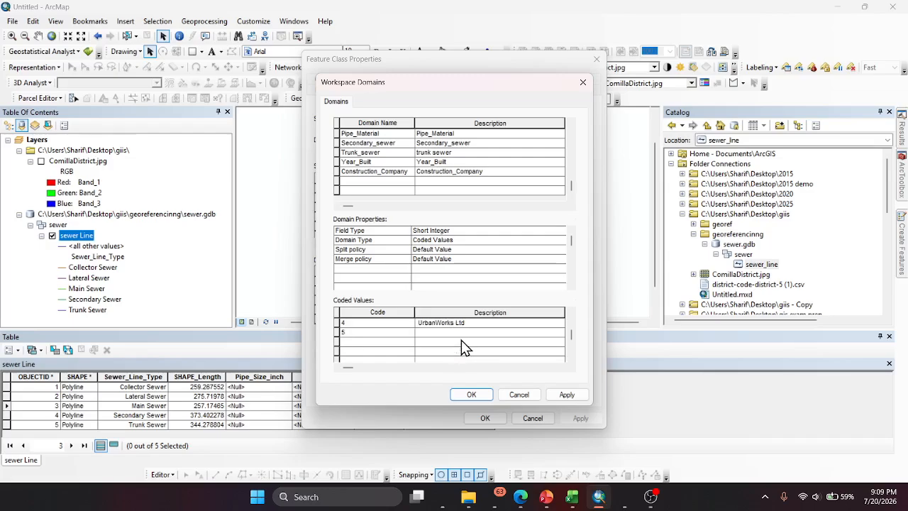
Step: Copy CityBuild Co from the PDF table as the description of Construction_Company code 5, and save the workspace domains
click(521, 497)
drag(611, 220, 672, 220)
key(ctrl+c)
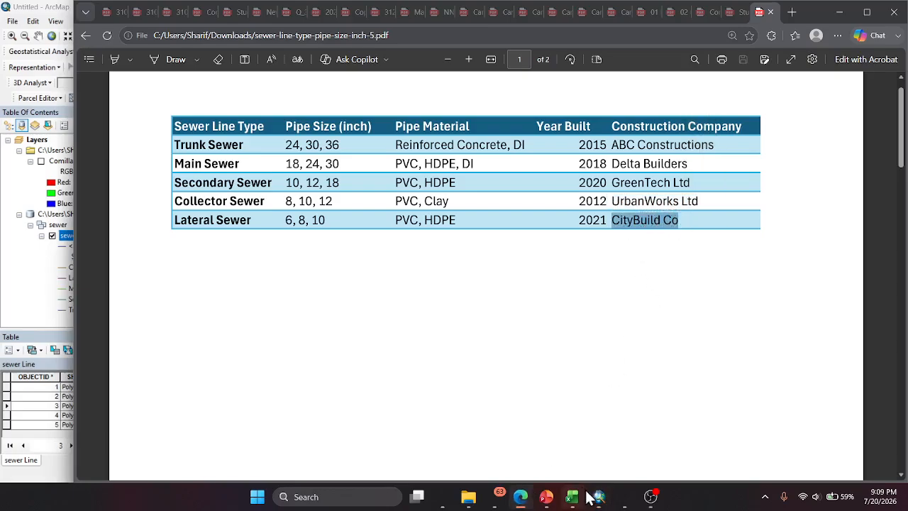
click(599, 496)
click(447, 333)
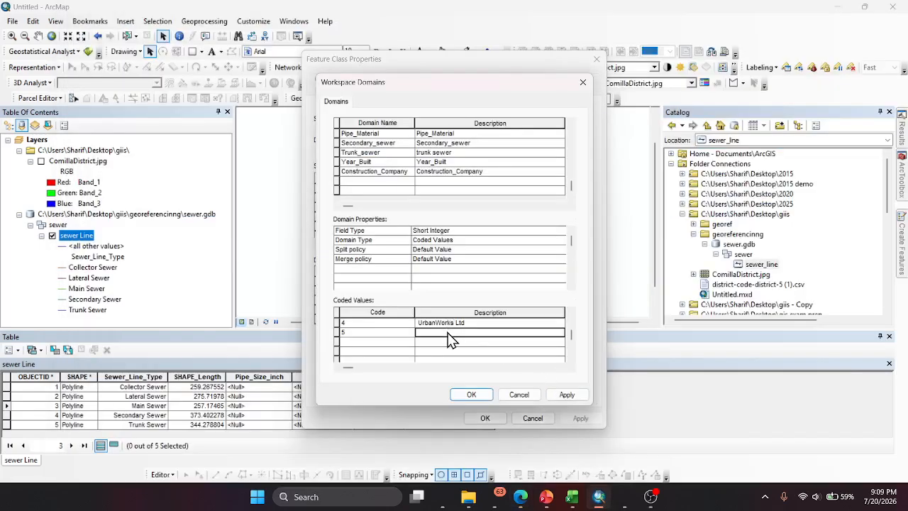
key(ctrl+v)
click(560, 394)
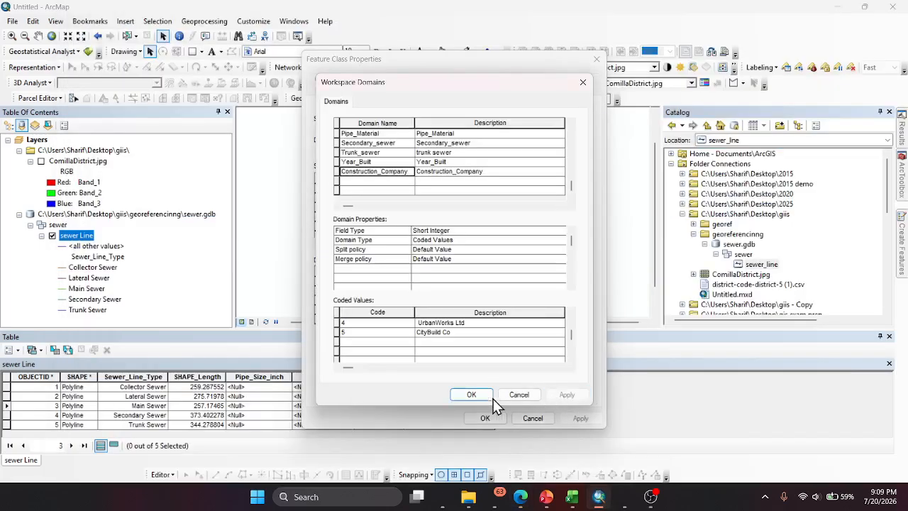
click(470, 395)
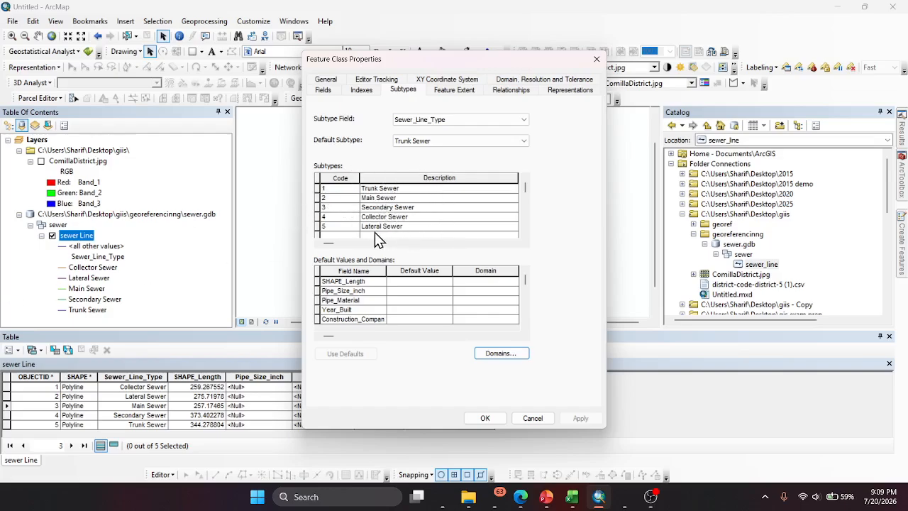
Step: Select the Trunk Sewer subtype and check its fields and the available domains against the PDF sewer table
click(521, 496)
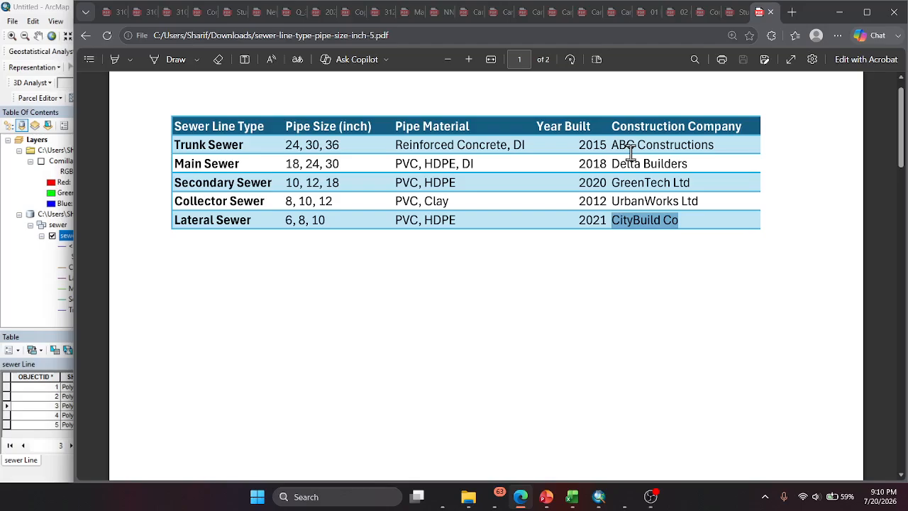
click(599, 497)
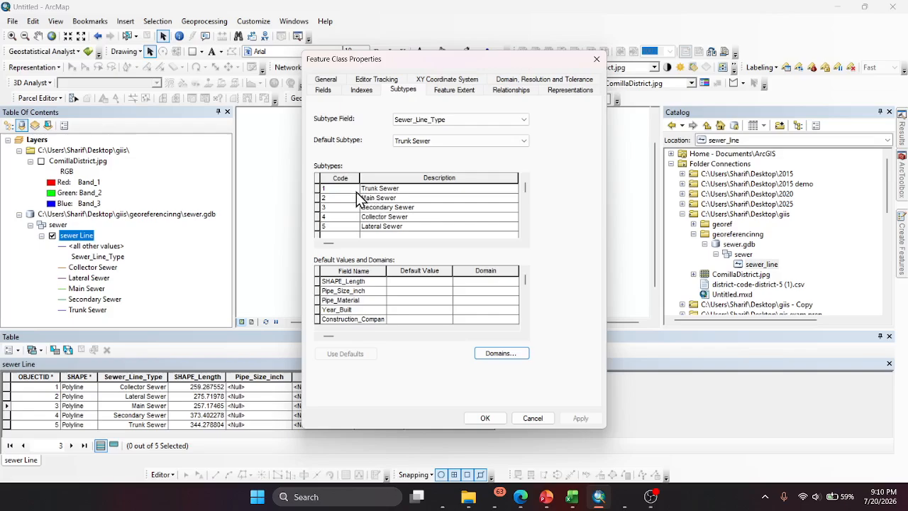
click(319, 188)
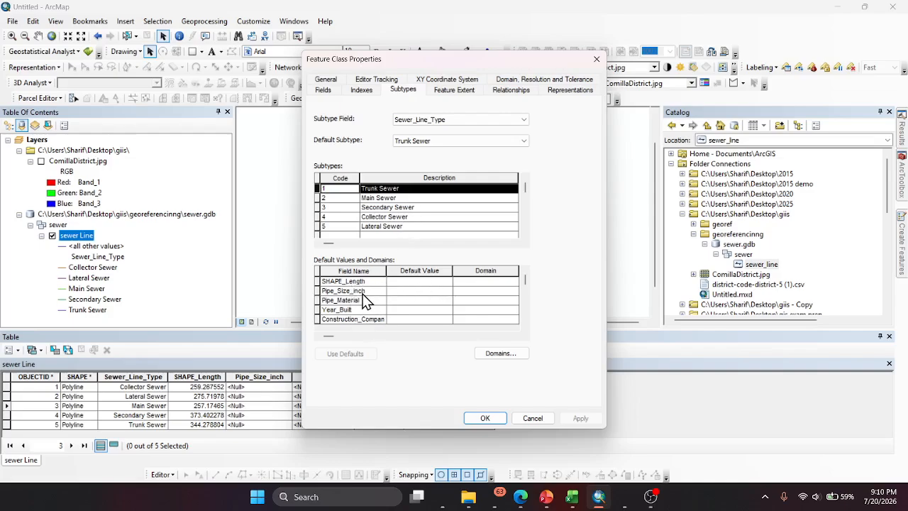
click(489, 292)
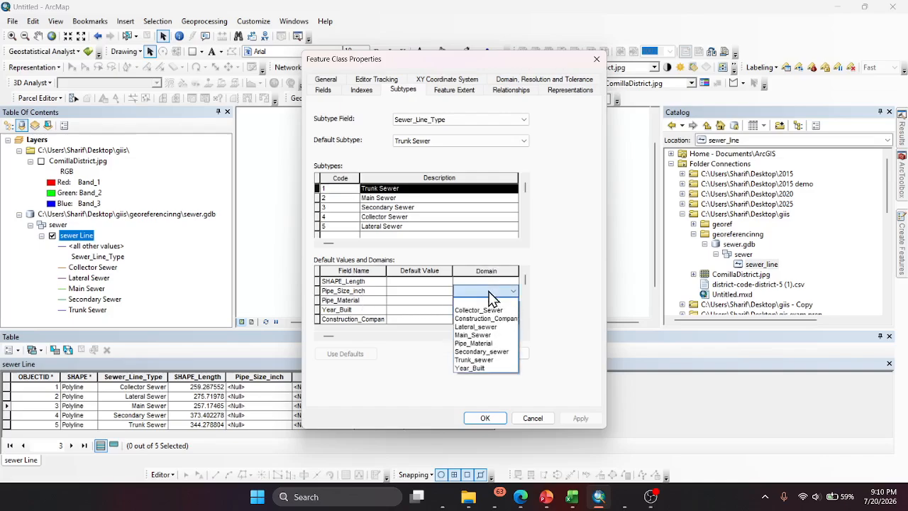
click(492, 298)
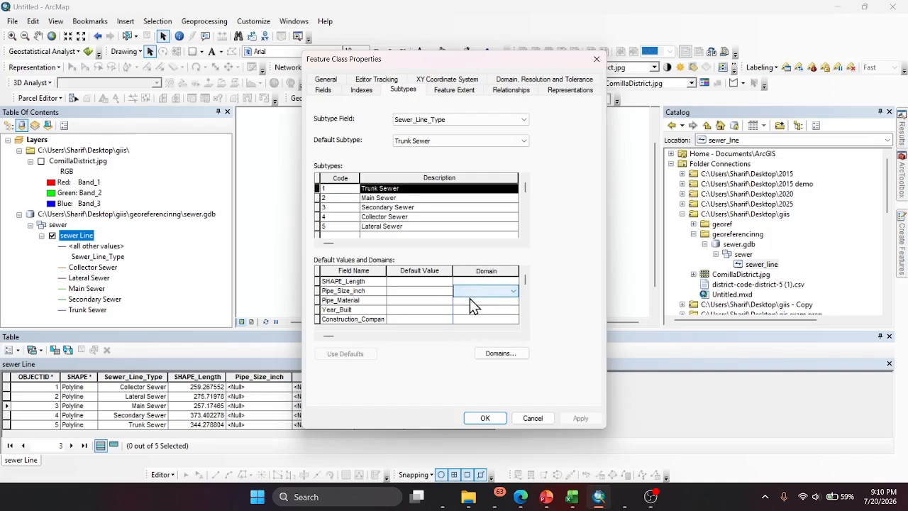
click(520, 496)
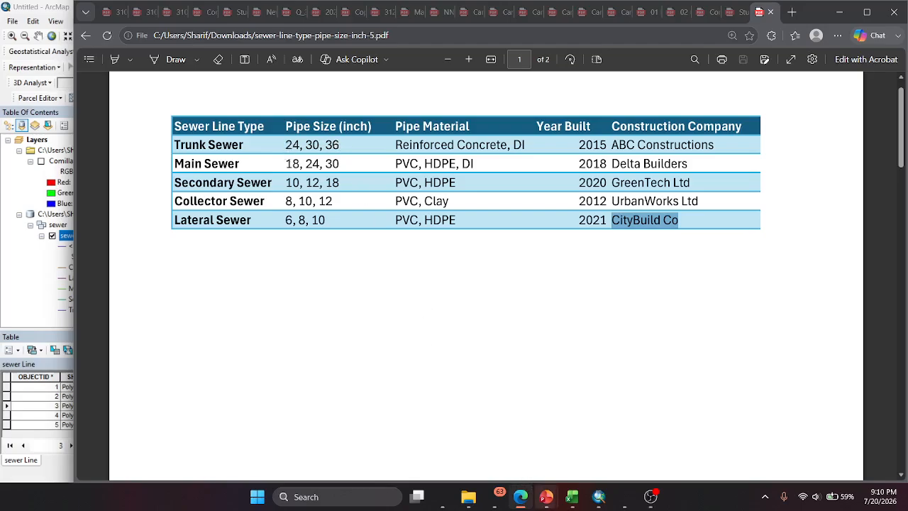
click(598, 497)
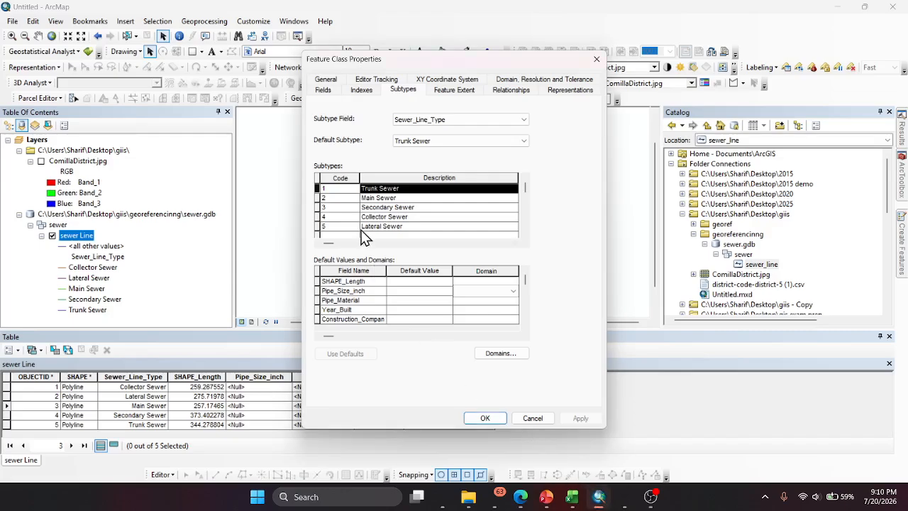
Step: Try assigning the Pipe_Material domain to the Trunk Sewer subtype's Pipe_Size_inch field
click(356, 292)
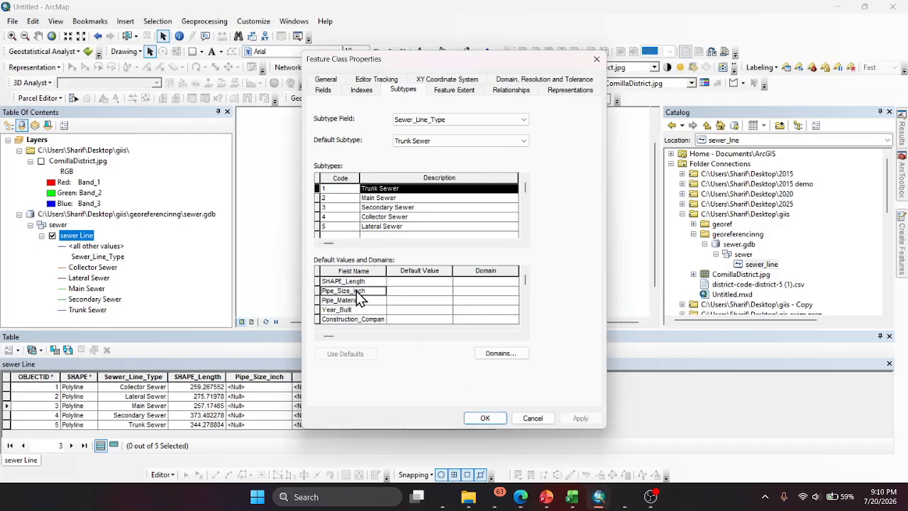
click(491, 290)
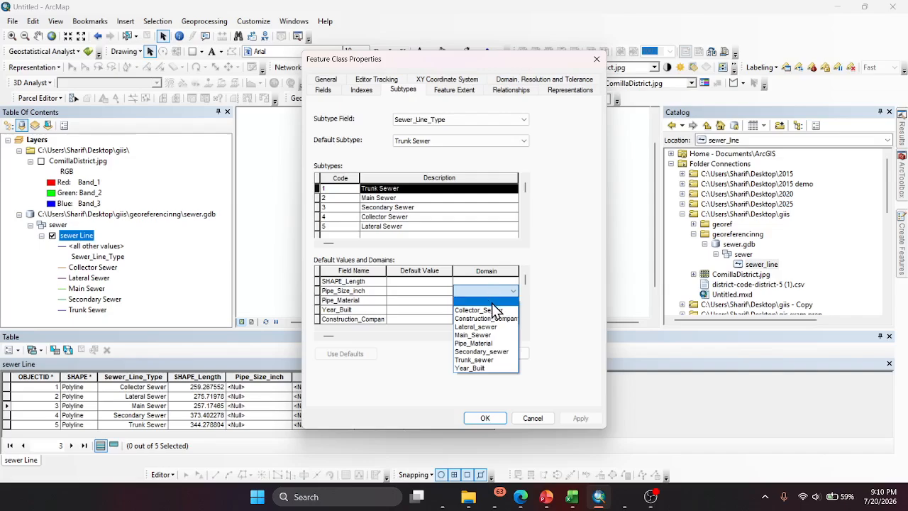
click(483, 346)
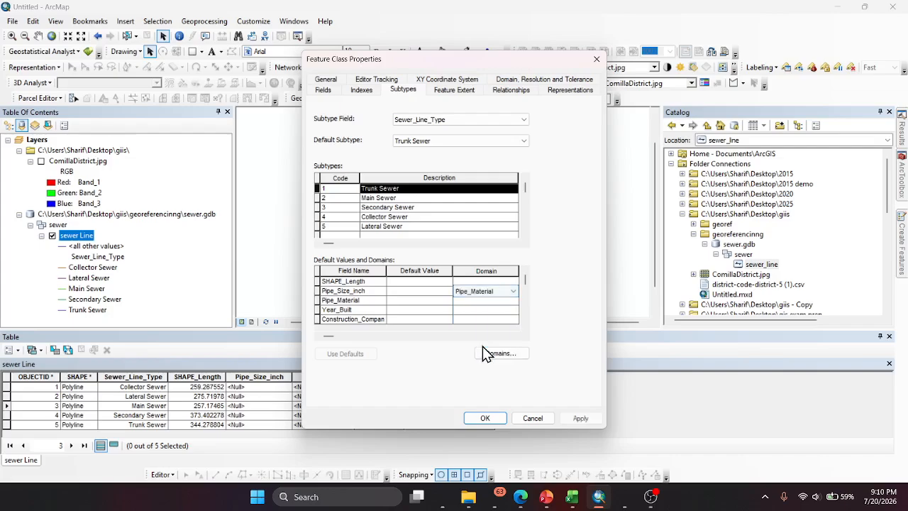
Step: Examine the coded values of the Pipe_Material domain in the workspace domains
click(497, 353)
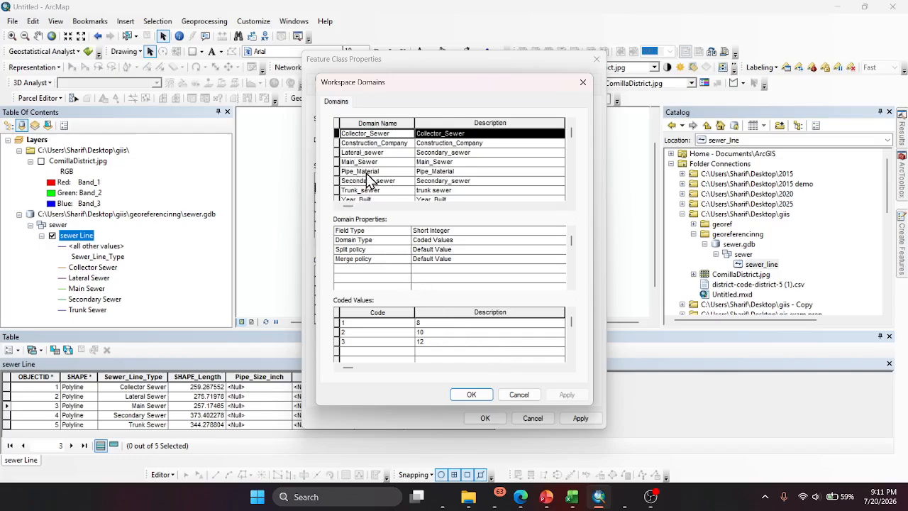
click(367, 171)
scroll(447, 339, down, 2)
scroll(441, 338, up, 2)
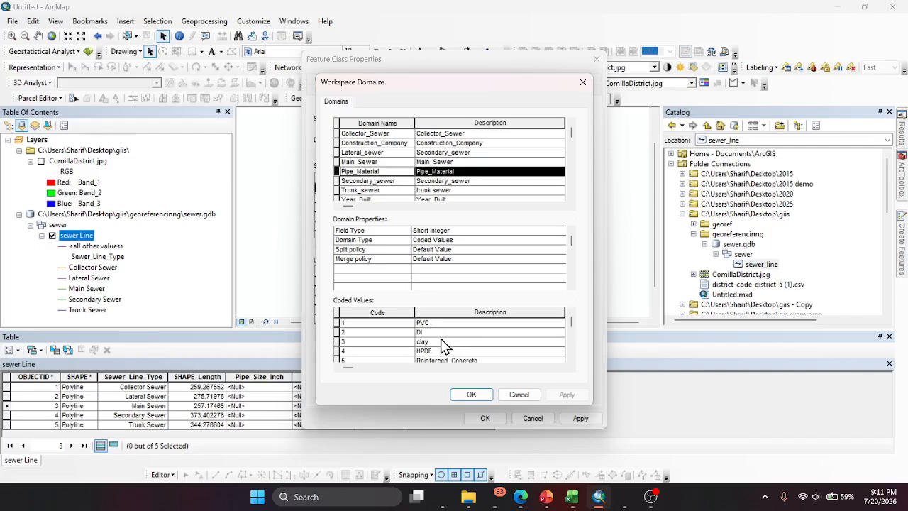
click(582, 84)
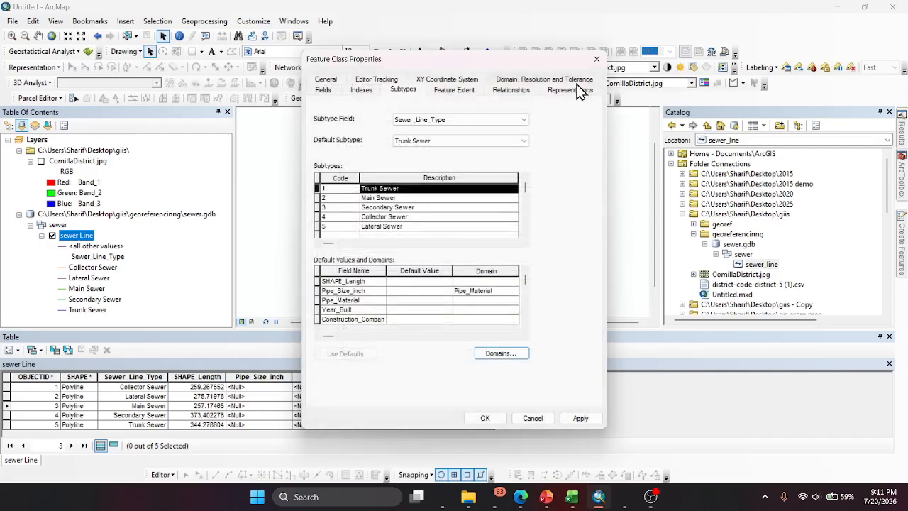
Step: Set the domain of the Trunk Sewer subtype's Pipe_Size_inch field to Trunk_sewer
click(481, 291)
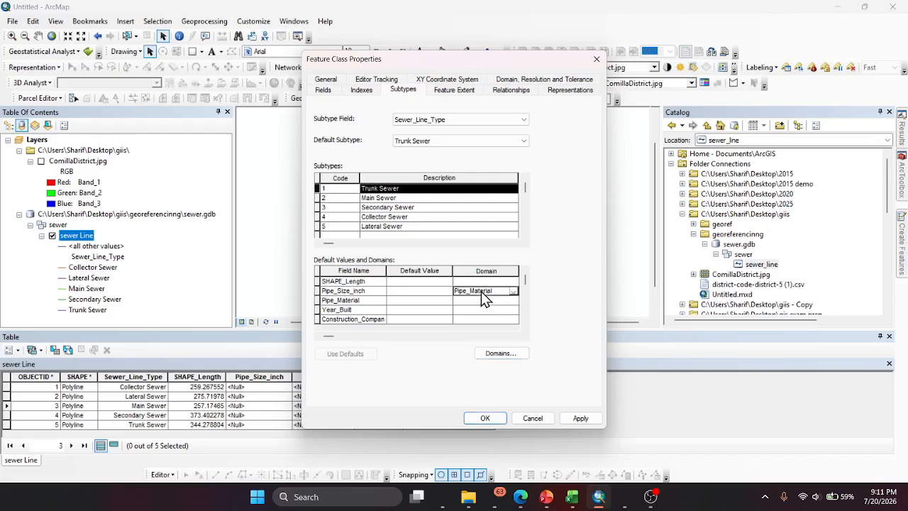
click(481, 290)
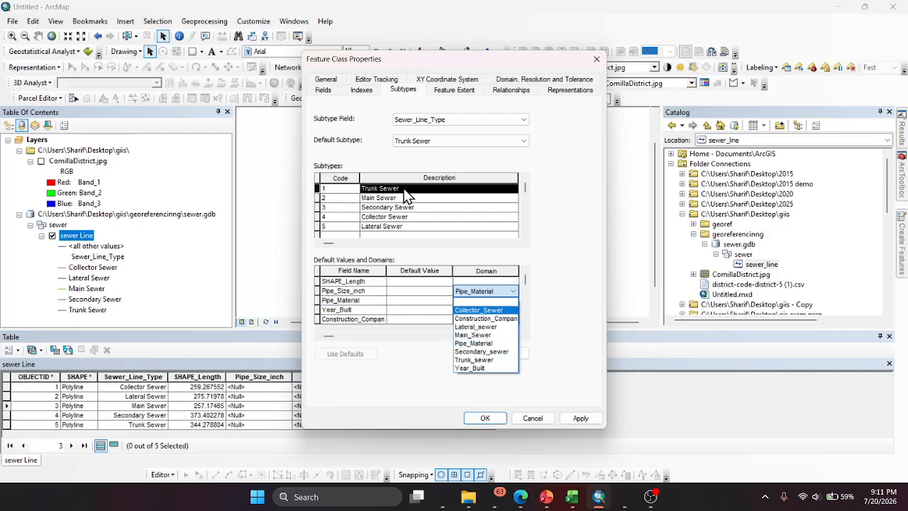
click(476, 360)
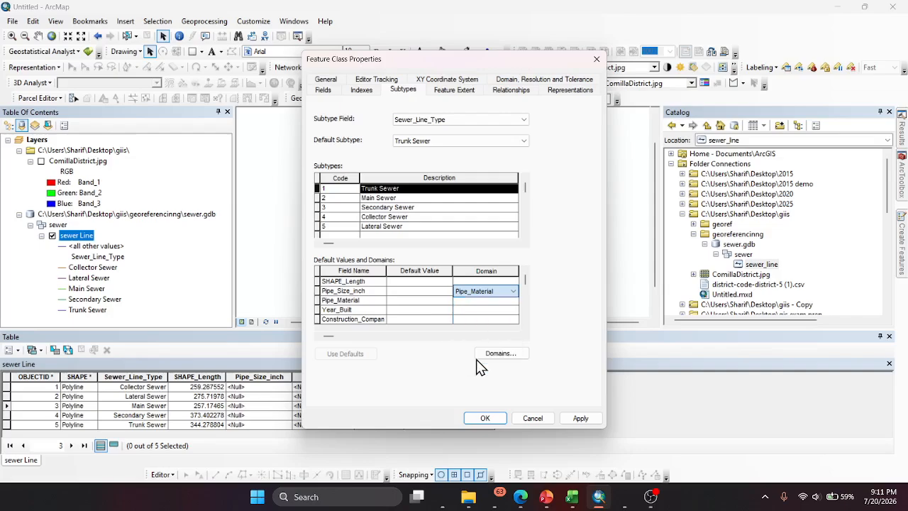
Step: Check the Trunk_sewer domain's coded values against the trunk sewer pipe sizes in the PDF table
click(498, 354)
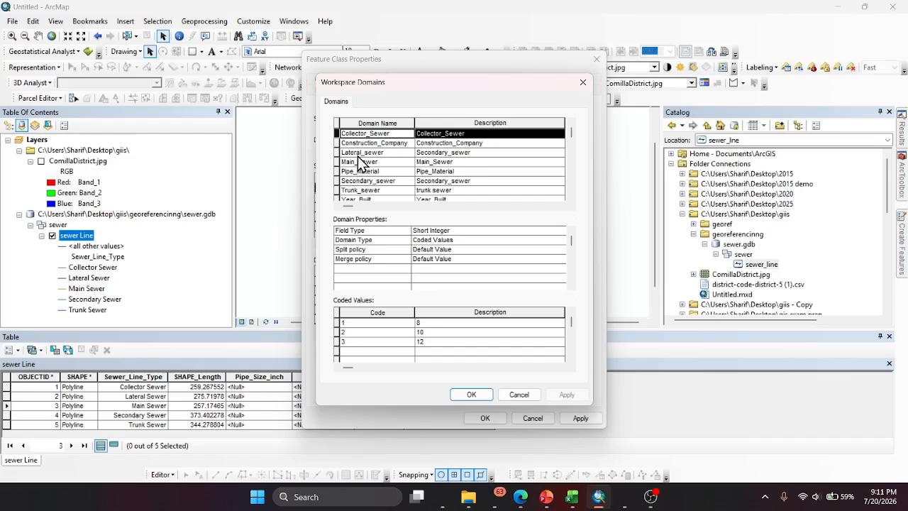
click(360, 190)
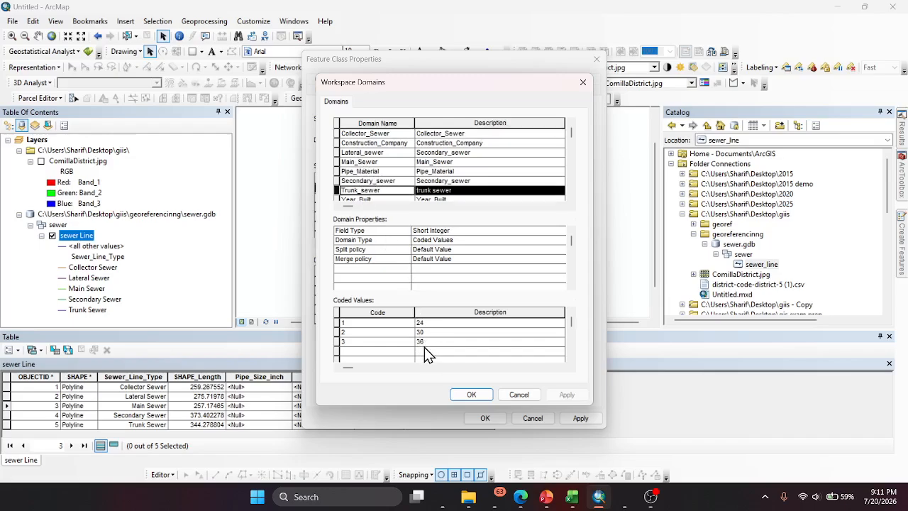
click(521, 499)
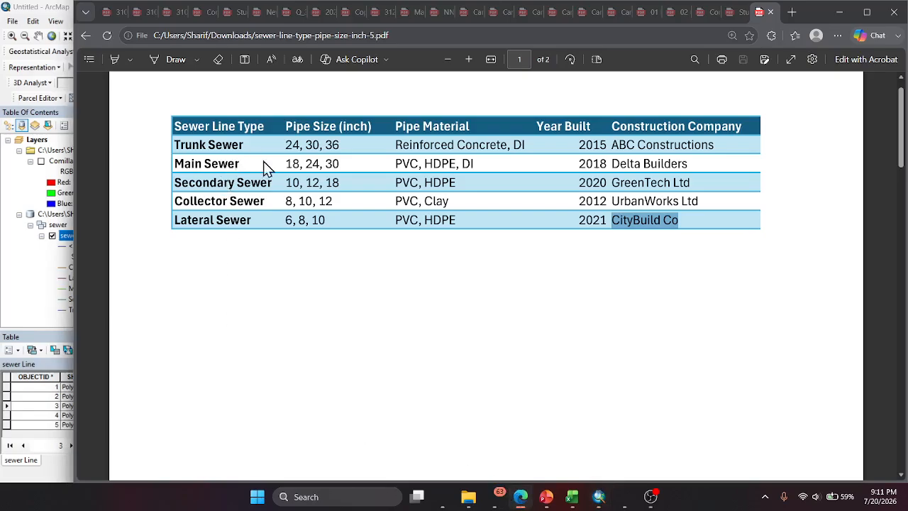
click(839, 12)
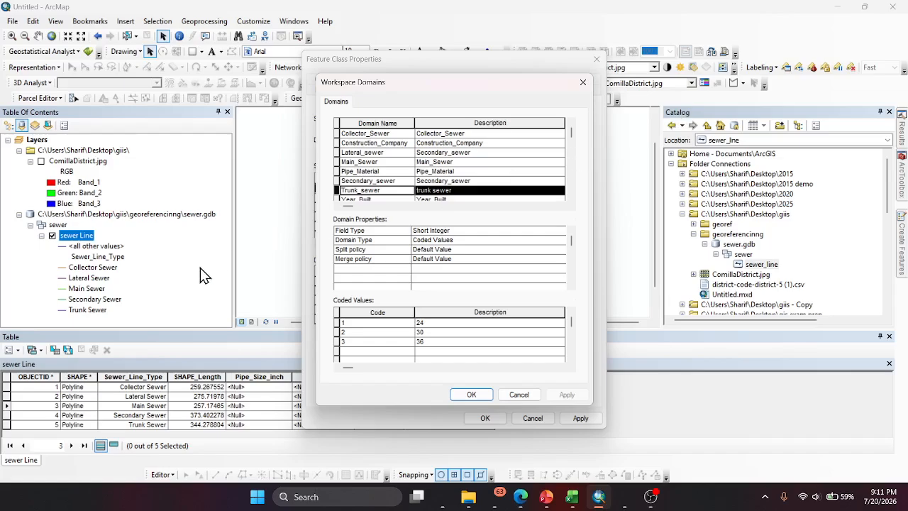
click(583, 83)
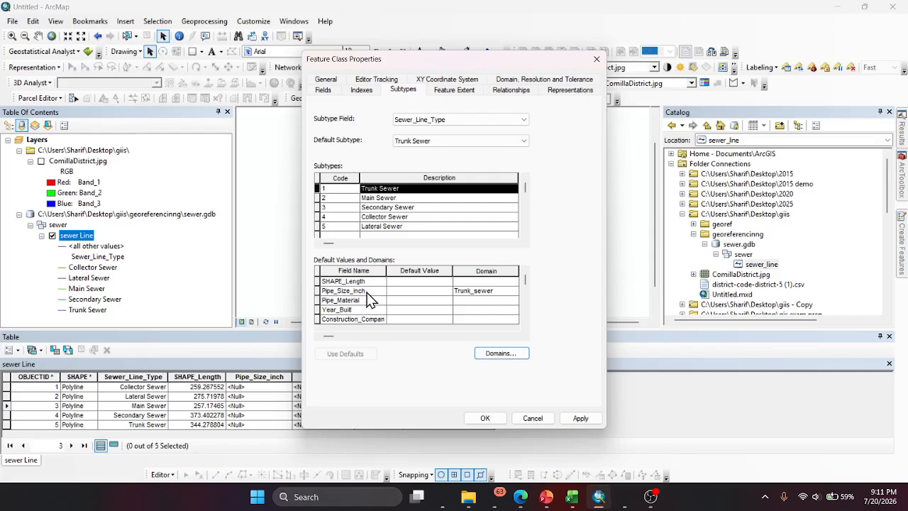
Step: Assign the Pipe_Material domain to the Trunk Sewer subtype's Pipe_Material field
click(321, 198)
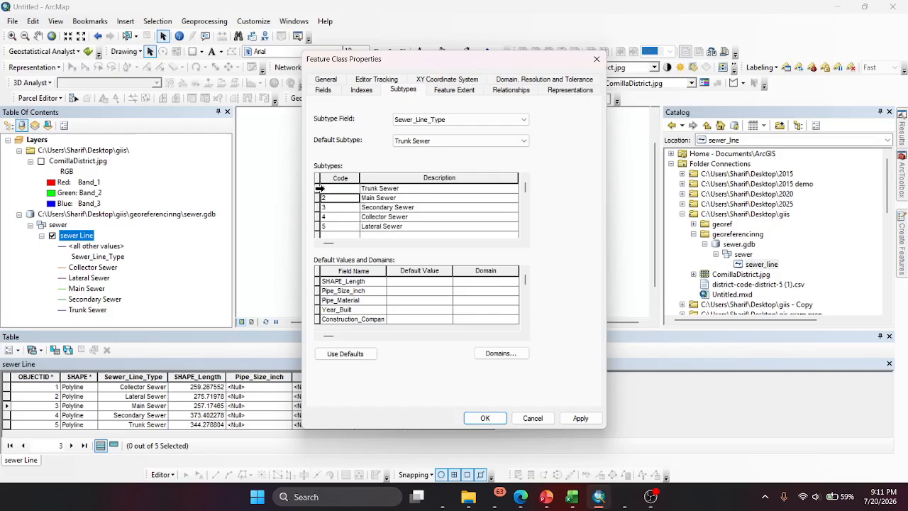
click(320, 188)
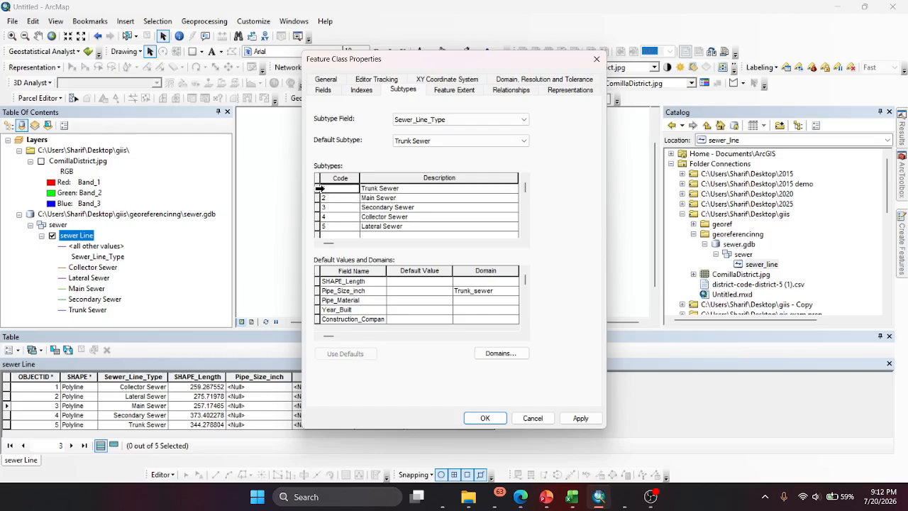
click(467, 301)
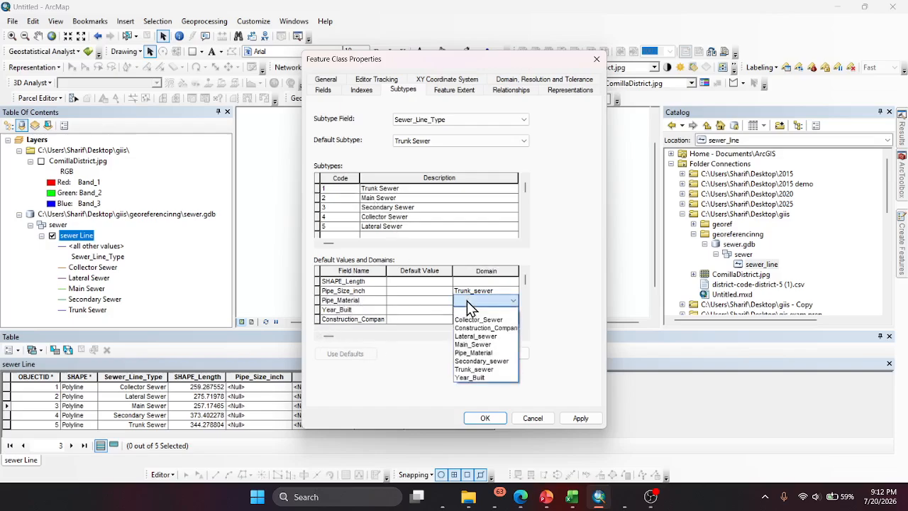
click(470, 353)
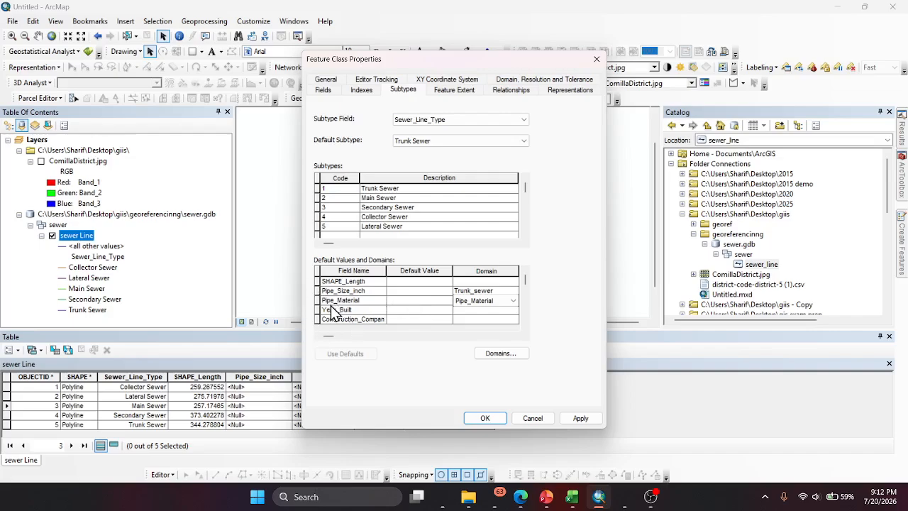
Step: Assign the Year_Built and Construction_Company domains to the Trunk Sewer subtype's matching year and company fields
click(318, 309)
click(483, 310)
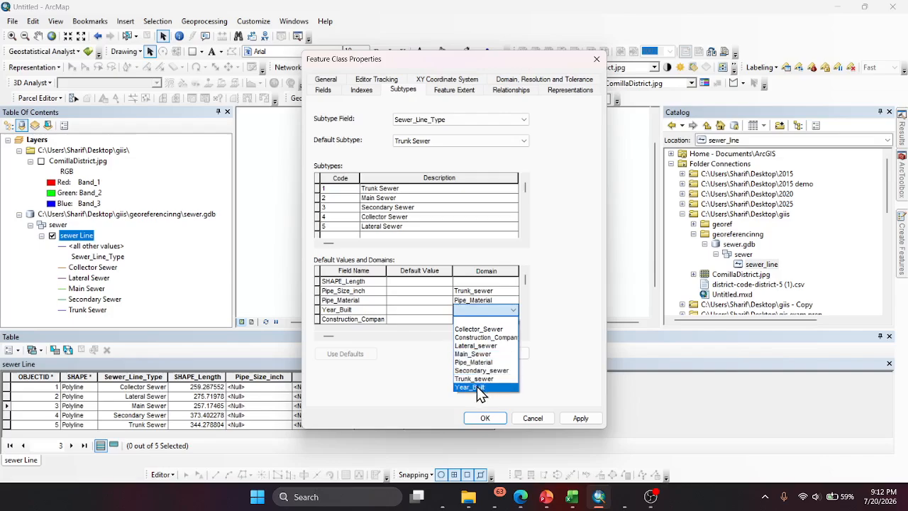
click(477, 386)
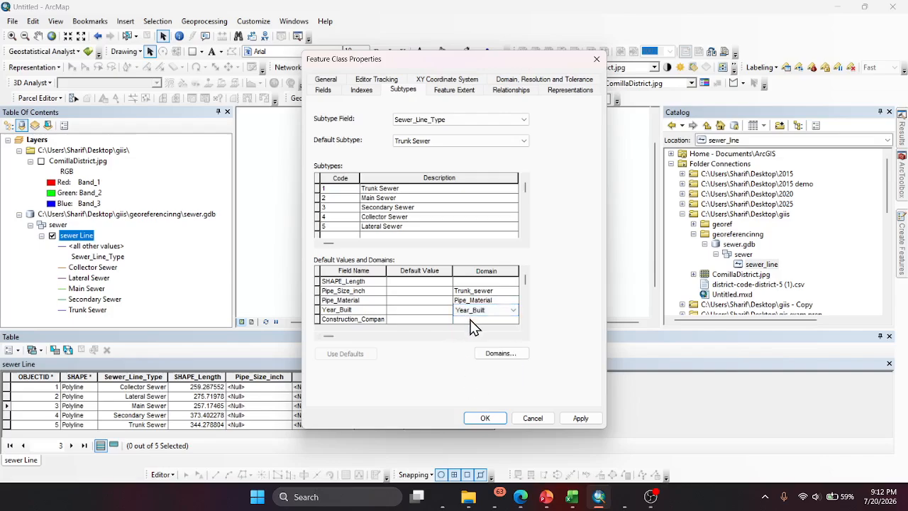
click(471, 319)
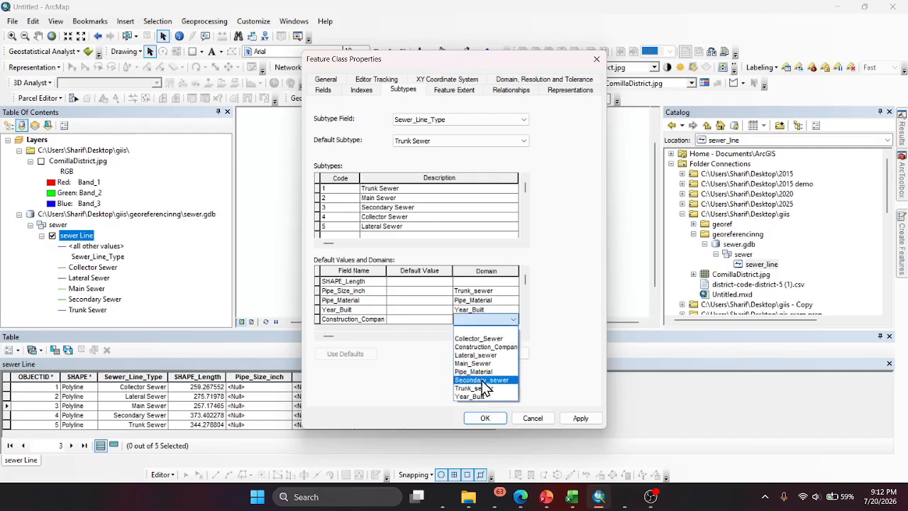
click(474, 347)
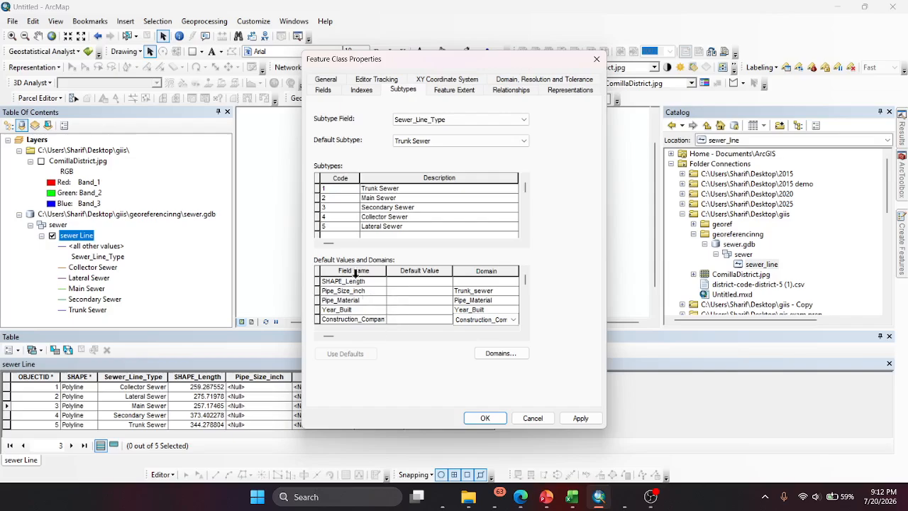
Step: For the Main Sewer subtype, assign the Main_Sewer domain to Pipe_Size_inch and the Pipe_Material domain to Pipe_Material
click(320, 198)
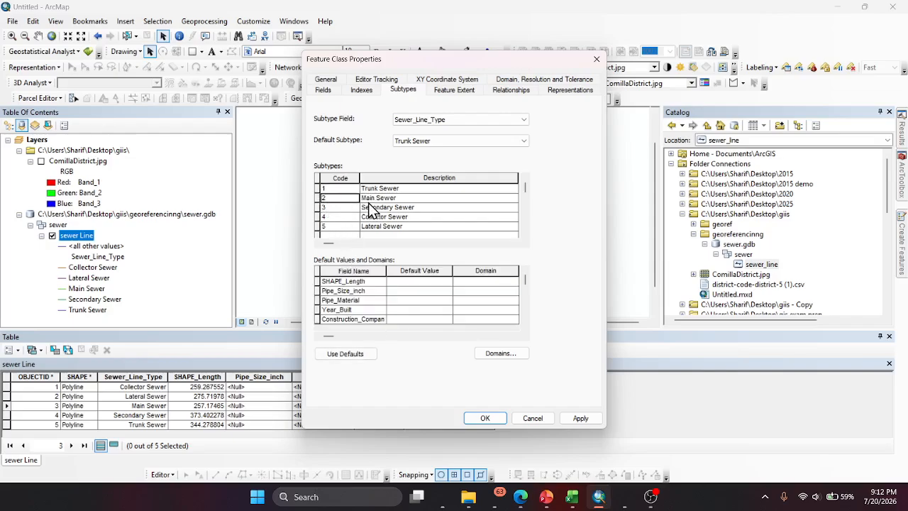
click(486, 292)
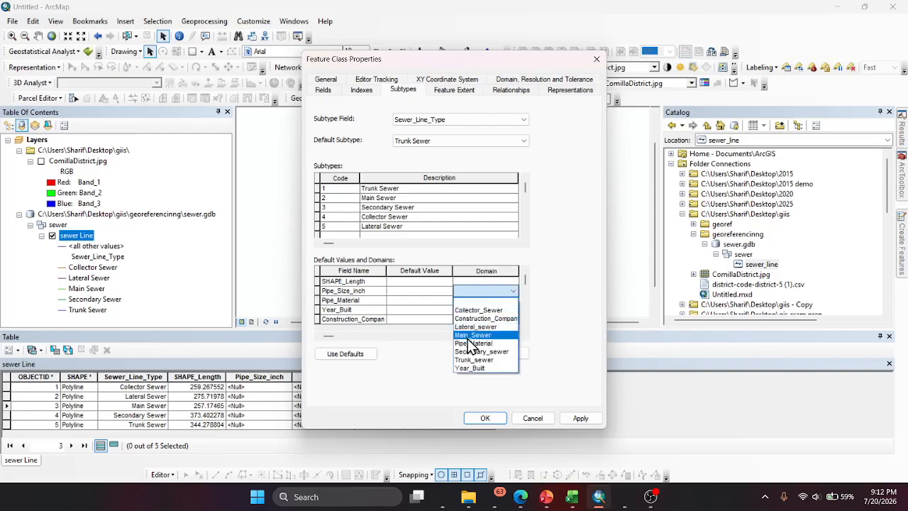
click(473, 335)
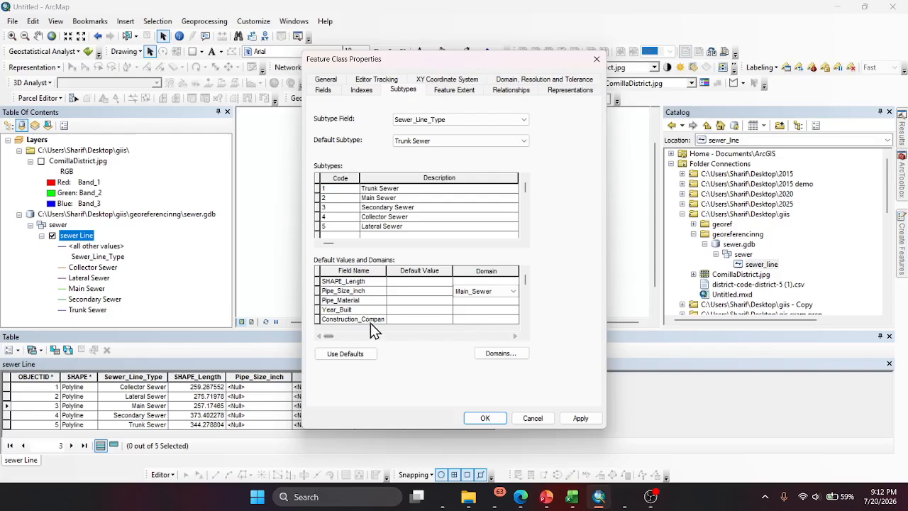
click(319, 300)
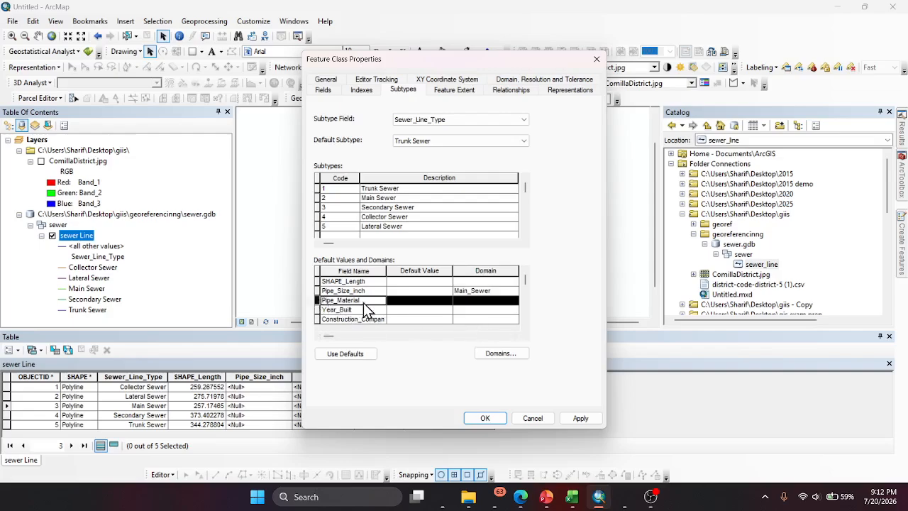
click(462, 301)
click(472, 353)
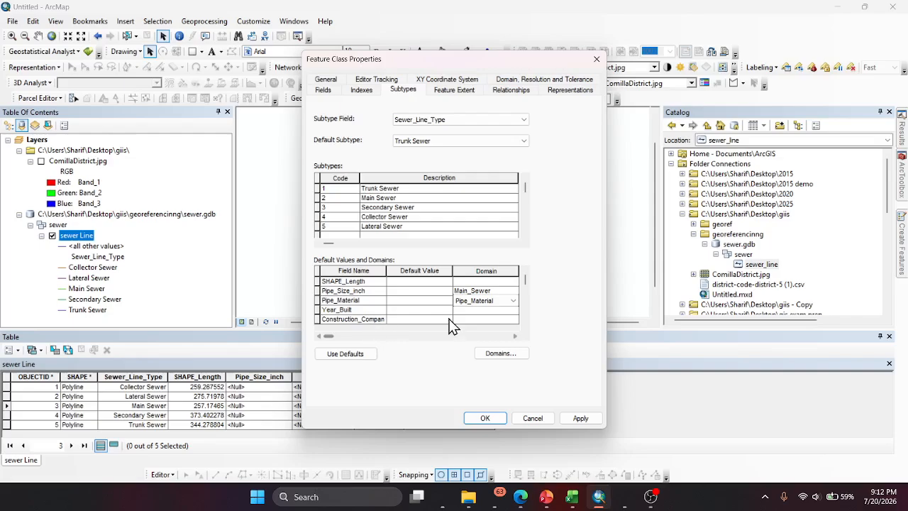
Step: Assign the Year_Built and Construction_Company domains to the Main Sewer subtype's matching year and company fields
click(478, 312)
click(481, 384)
click(481, 320)
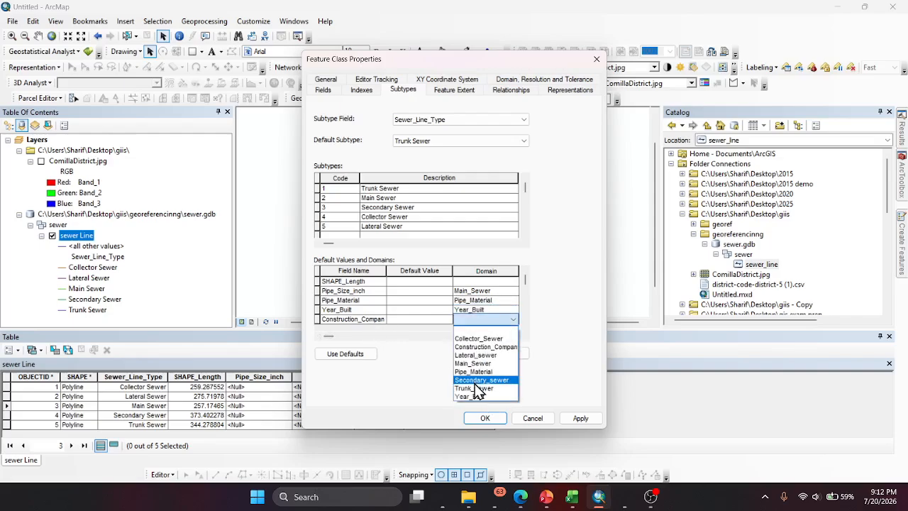
click(486, 347)
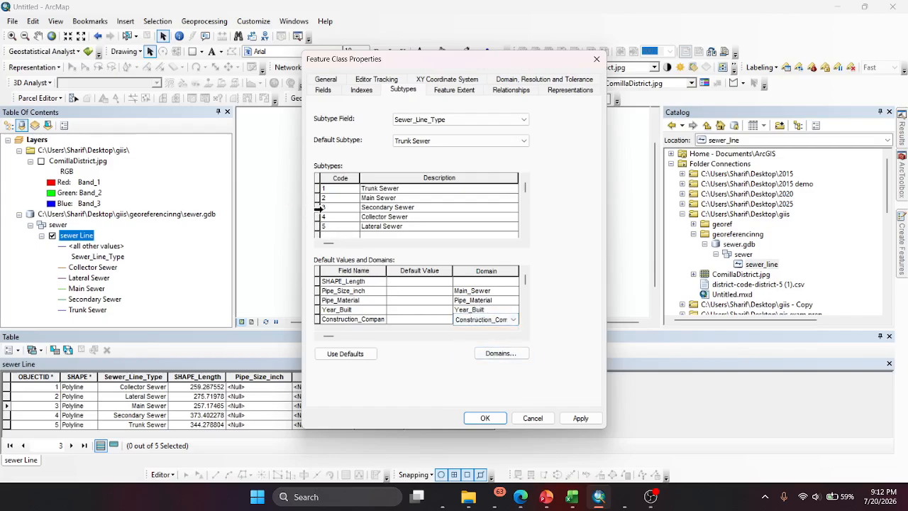
Step: For the Secondary Sewer subtype, assign the Secondary_sewer domain to Pipe_Size_inch and the Pipe_Material domain to Pipe_Material
click(318, 208)
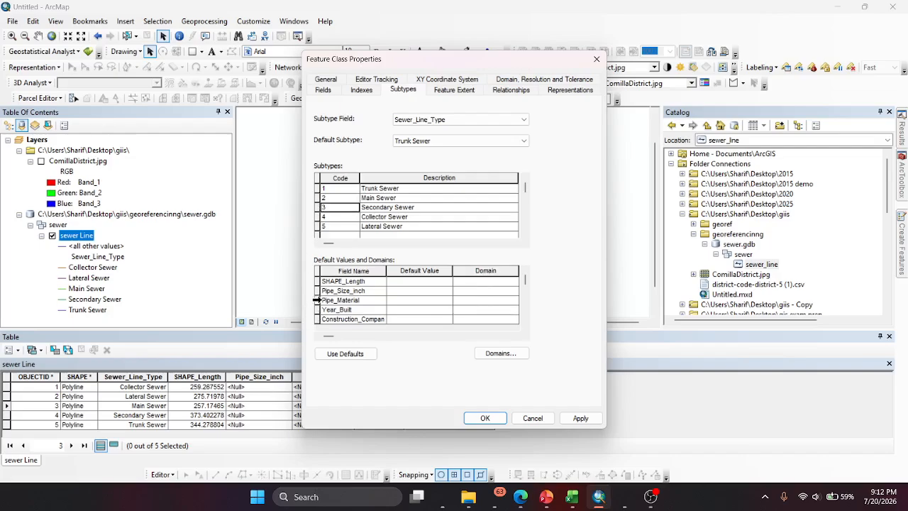
click(489, 292)
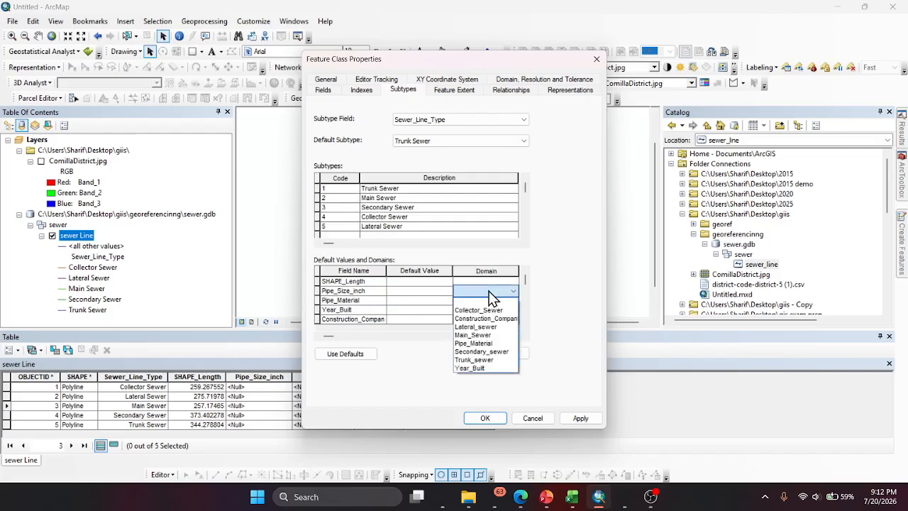
click(488, 352)
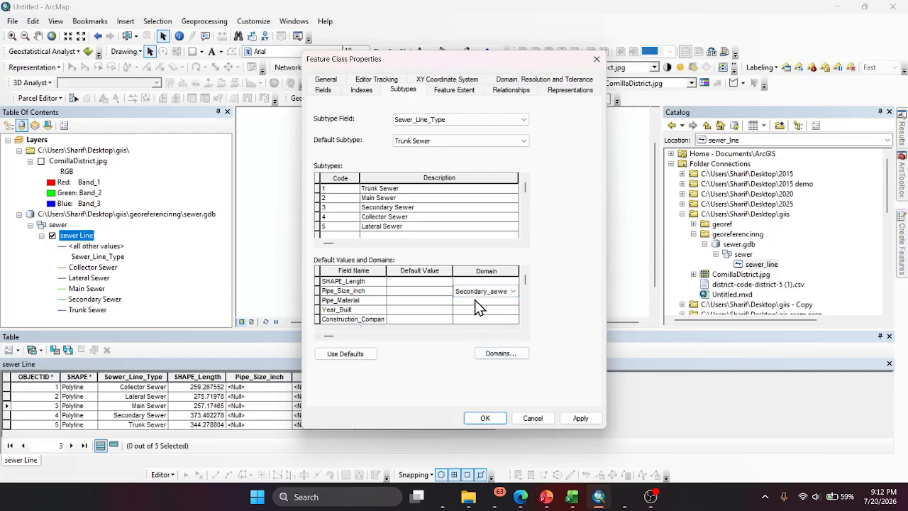
click(474, 300)
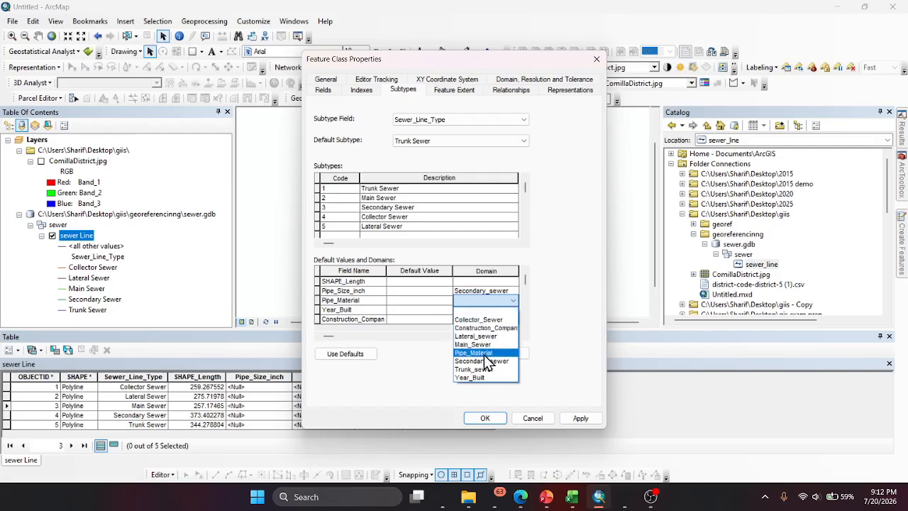
click(484, 352)
Step: Assign the Year_Built and Construction_Company domains to the Secondary Sewer subtype's matching year and company fields
click(471, 312)
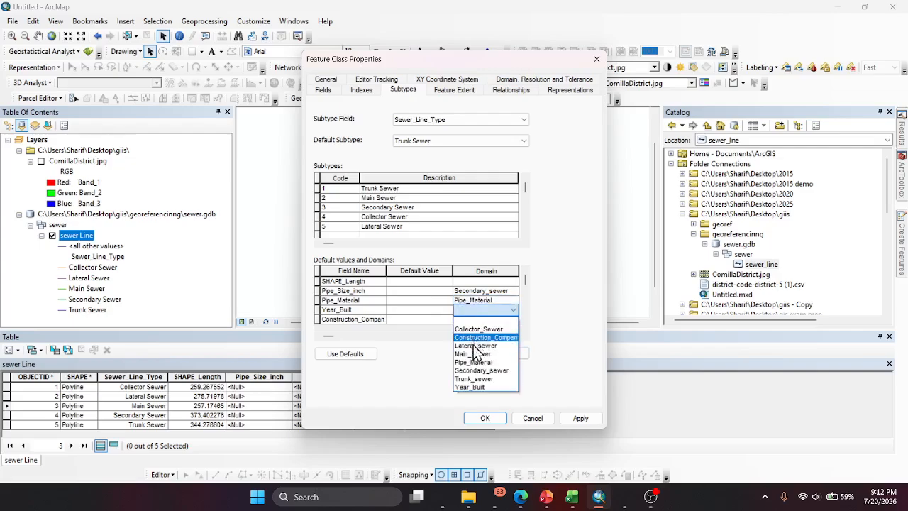
click(478, 375)
click(480, 319)
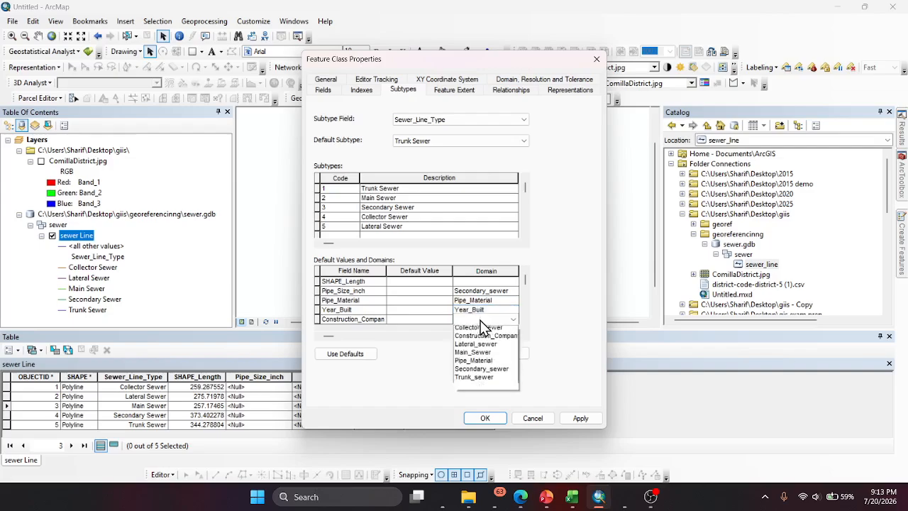
click(501, 349)
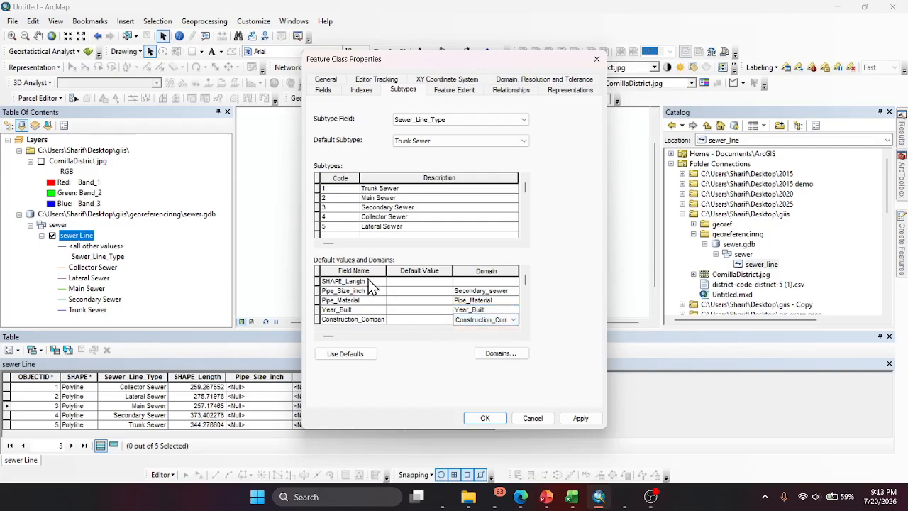
Step: Check the PDF sewer table and review the domains assigned to each sewer_line subtype
click(319, 216)
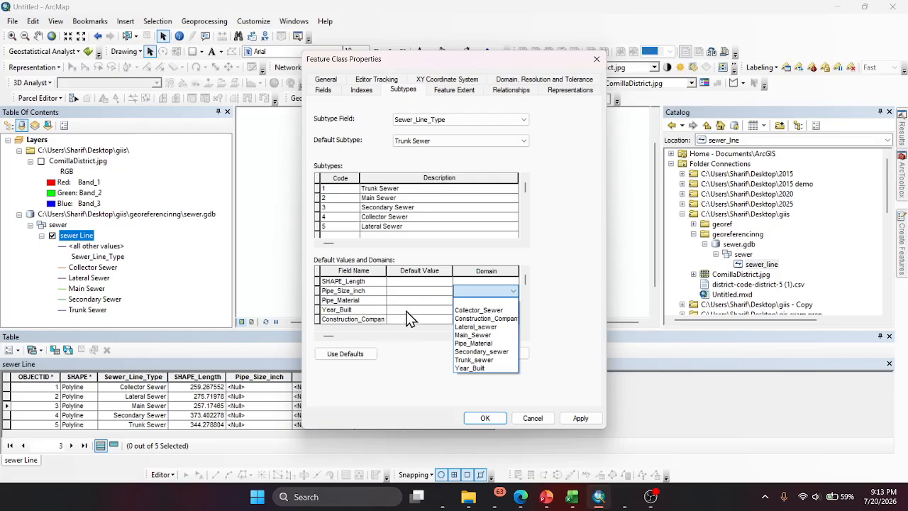
click(521, 497)
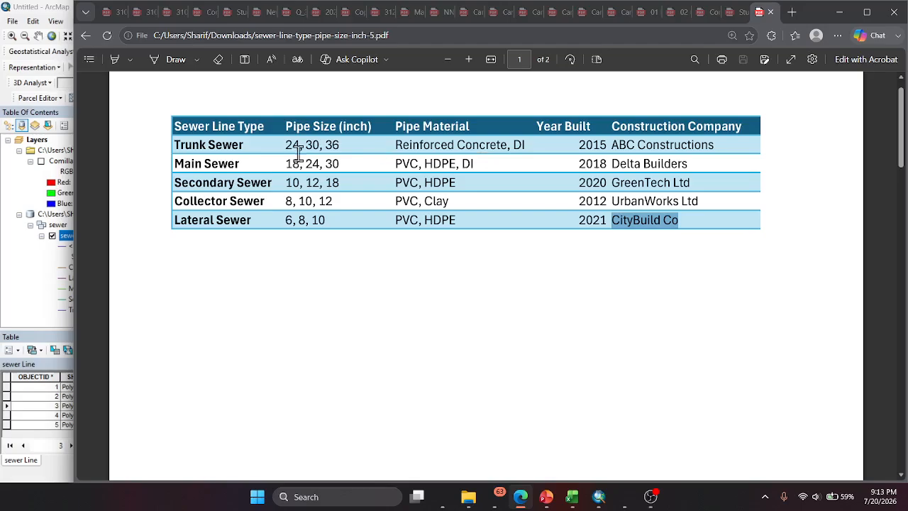
click(839, 12)
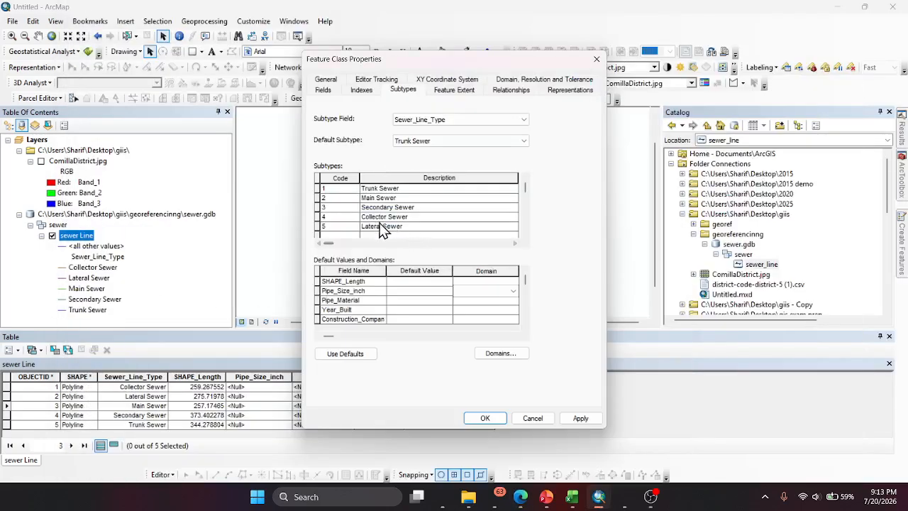
click(321, 187)
click(321, 198)
click(319, 206)
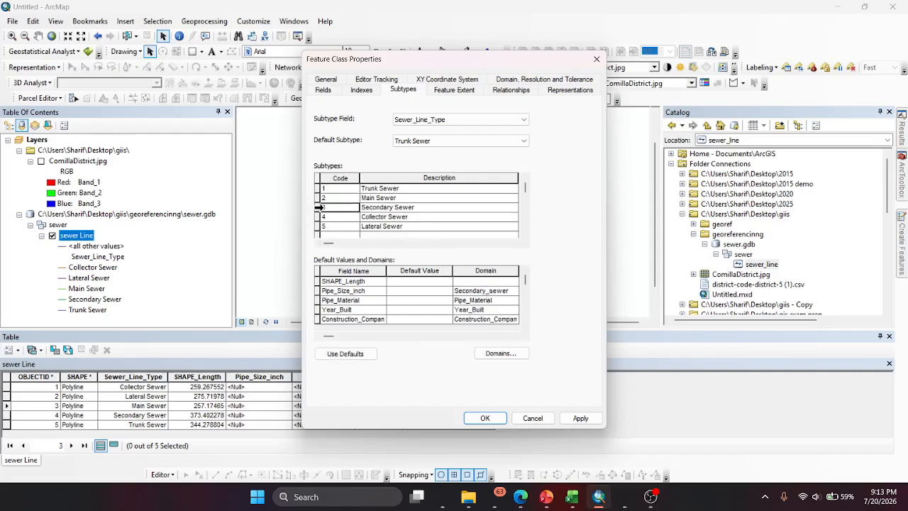
click(319, 224)
Step: For the Collector Sewer subtype, assign the Collector_Sewer domain to Pipe_Size_inch and the Pipe_Material domain to Pipe_Material
click(320, 216)
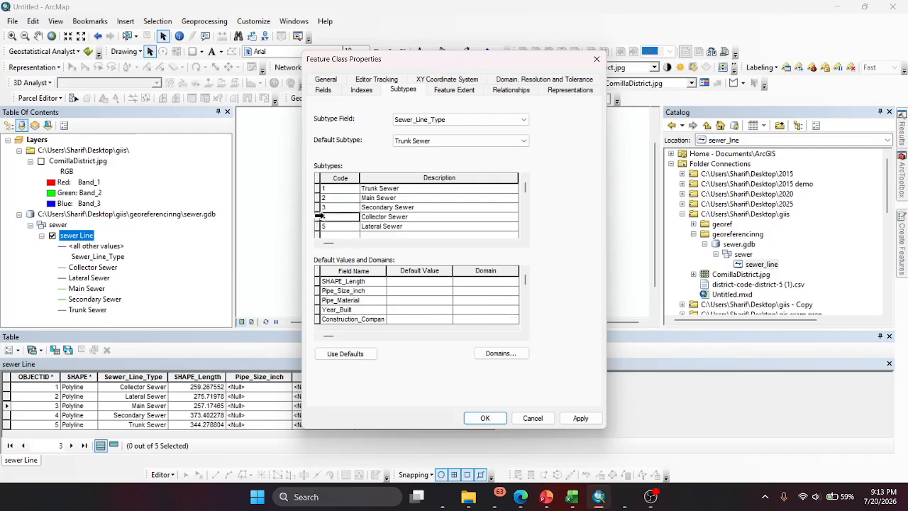
click(468, 292)
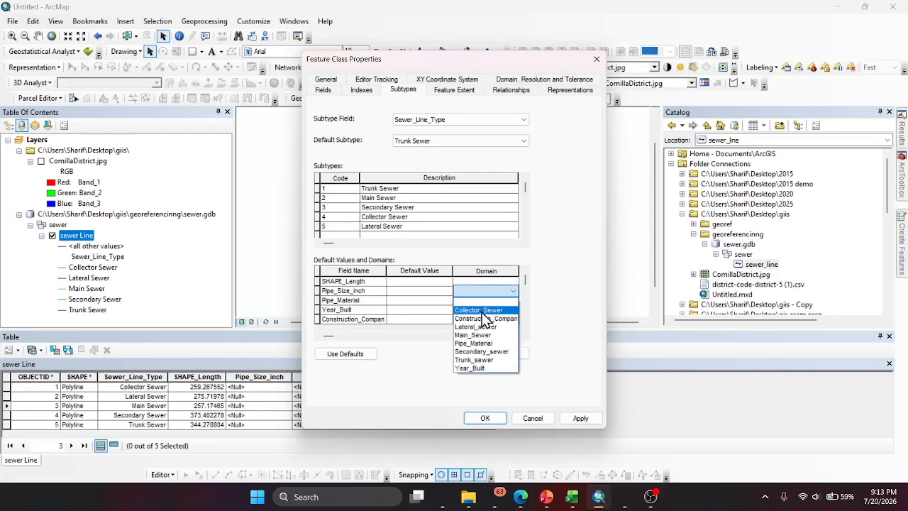
click(477, 310)
click(479, 301)
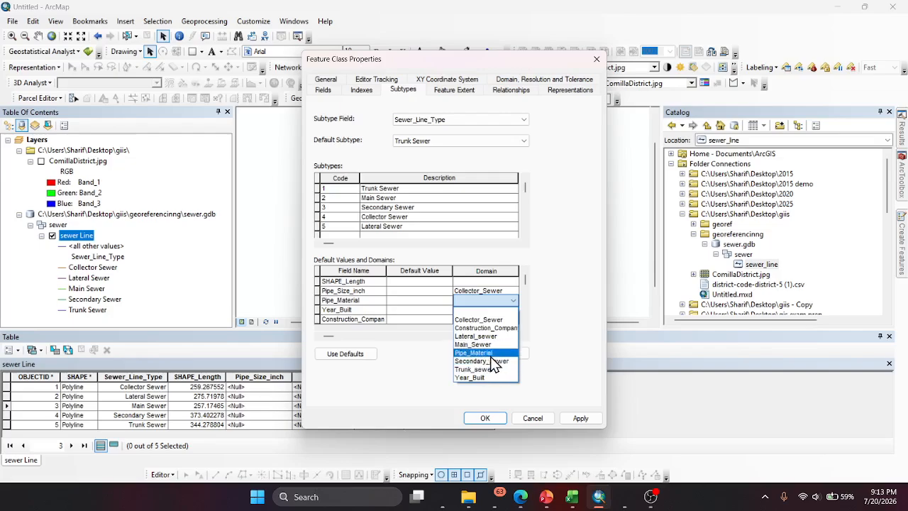
click(485, 352)
Step: Assign the Year_Built and Construction_Company domains to the Collector Sewer subtype's matching year and company fields
click(479, 311)
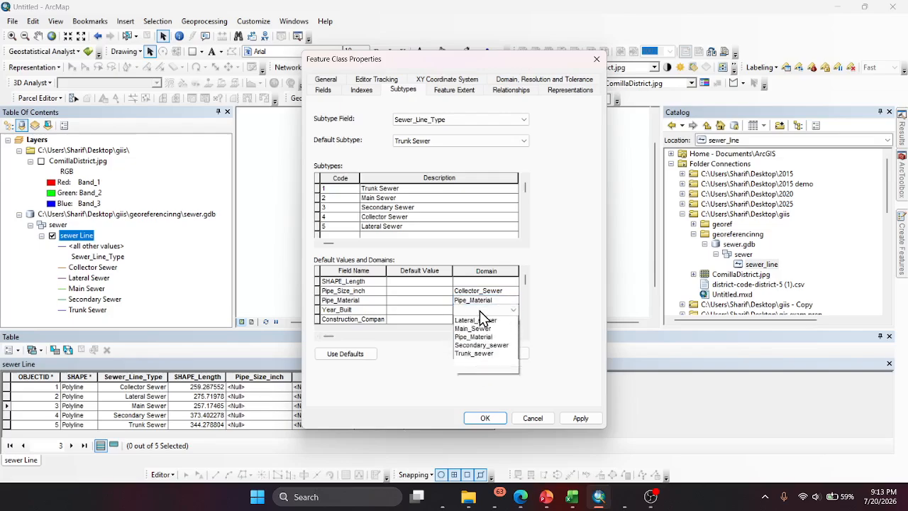
click(485, 389)
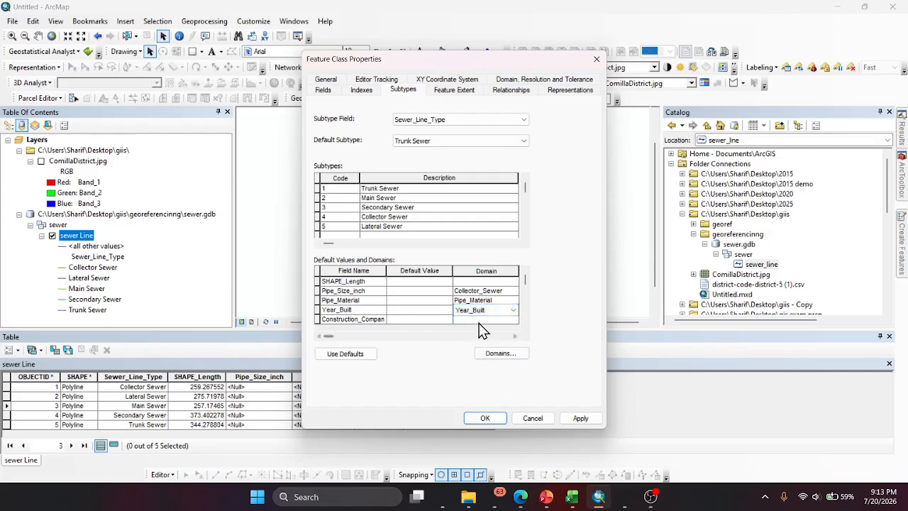
click(478, 318)
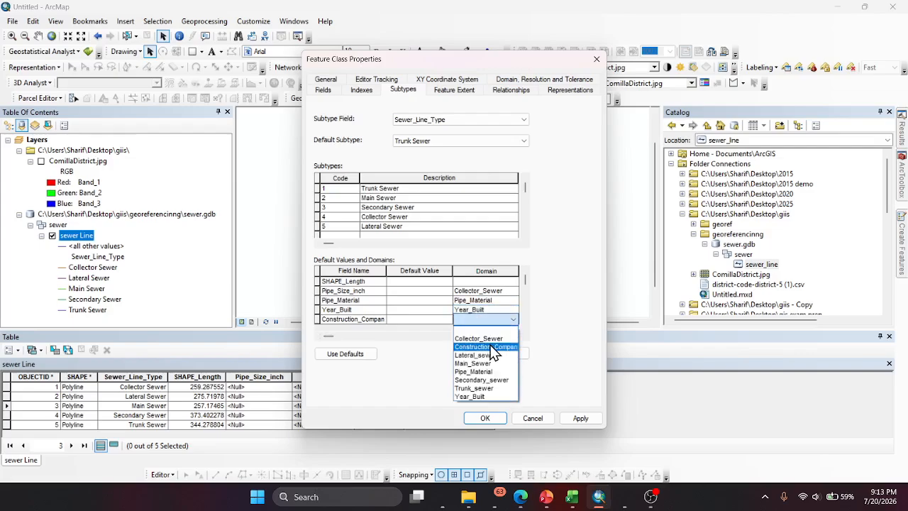
click(489, 343)
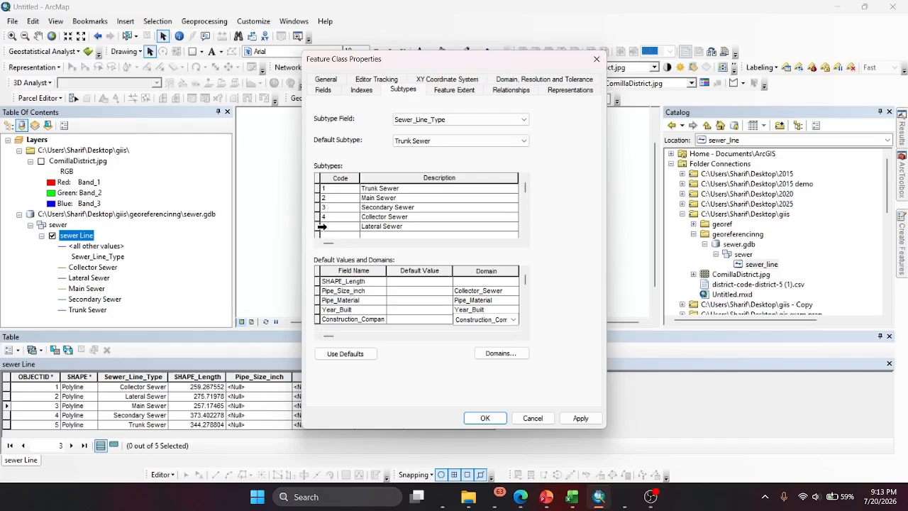
Step: For the Lateral Sewer subtype, assign the Lateral_sewer domain to Pipe_Size_inch and the Pipe_Material domain to Pipe_Material
click(322, 227)
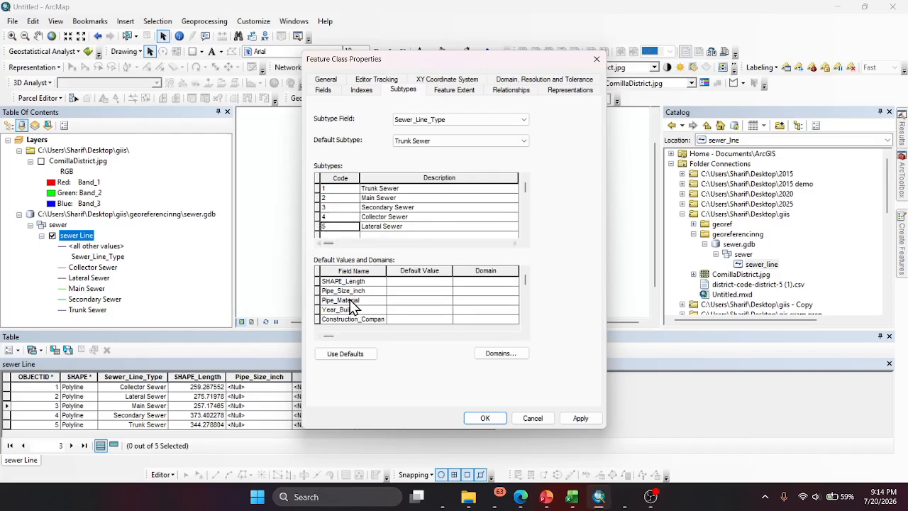
click(486, 291)
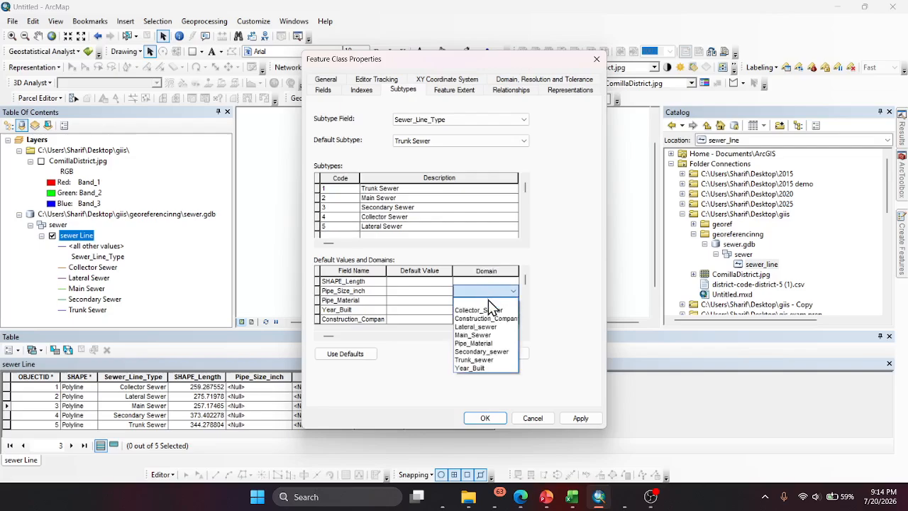
click(490, 328)
click(483, 301)
click(482, 301)
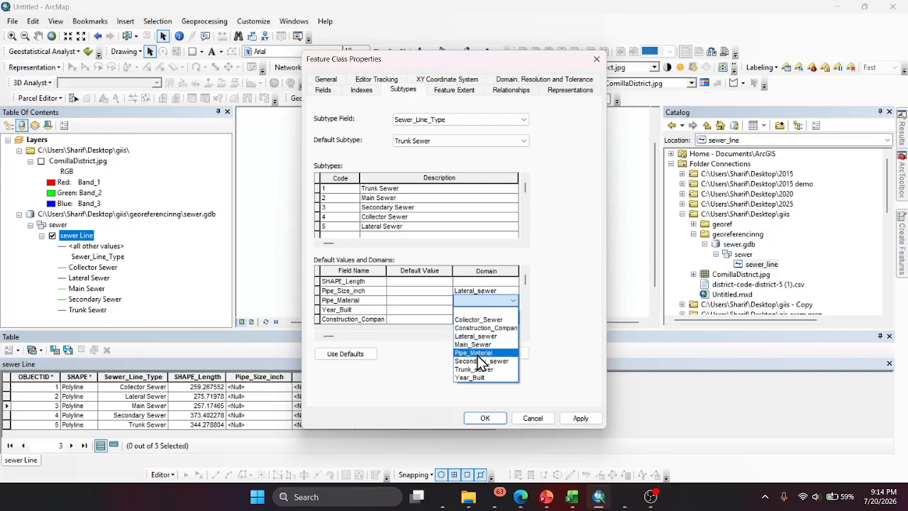
click(473, 353)
Step: Assign the Year_Built and Construction_Company domains to the Lateral Sewer subtype's matching fields and apply the feature class properties
click(483, 310)
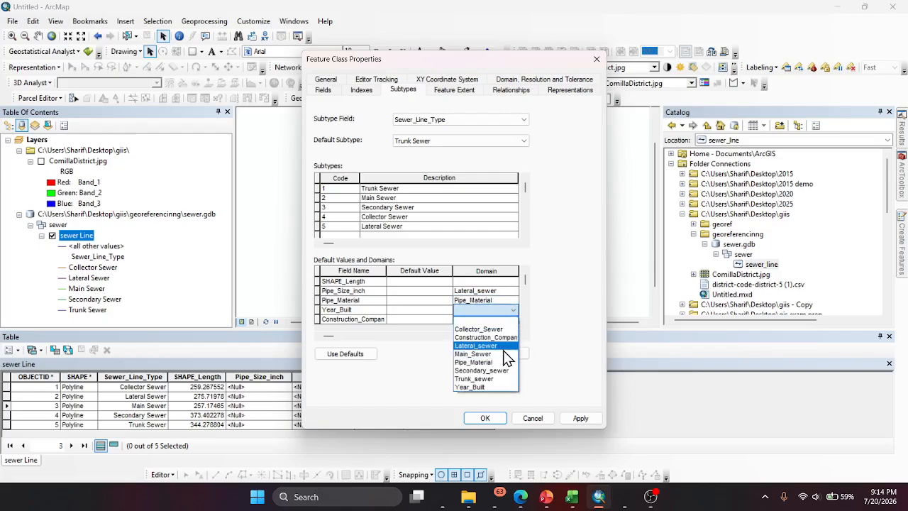
click(484, 390)
click(482, 320)
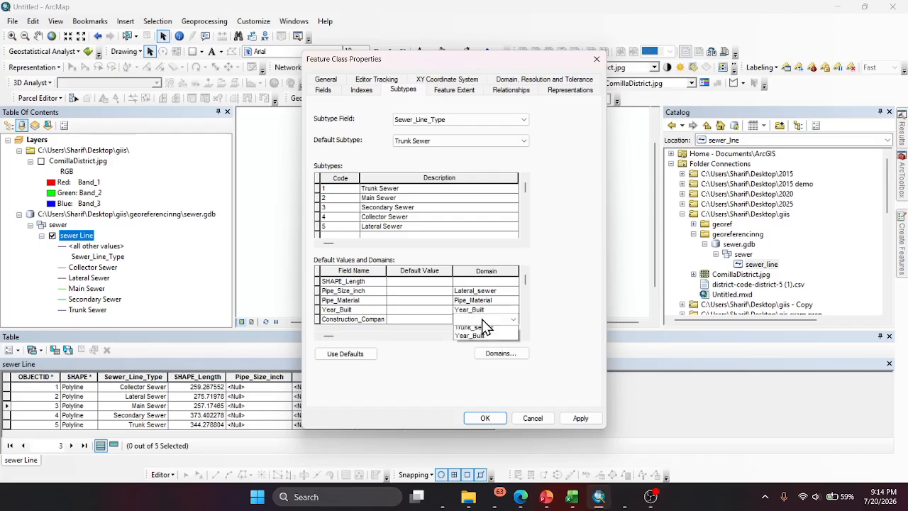
click(475, 345)
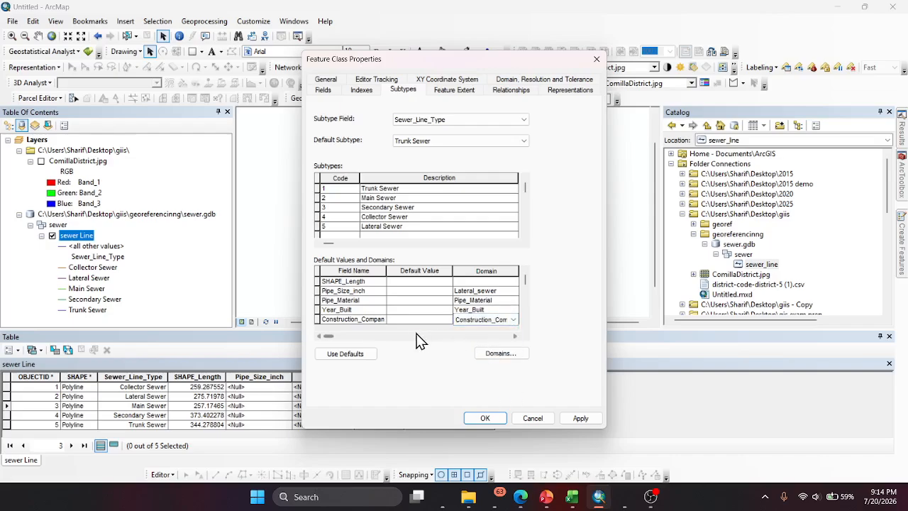
click(582, 418)
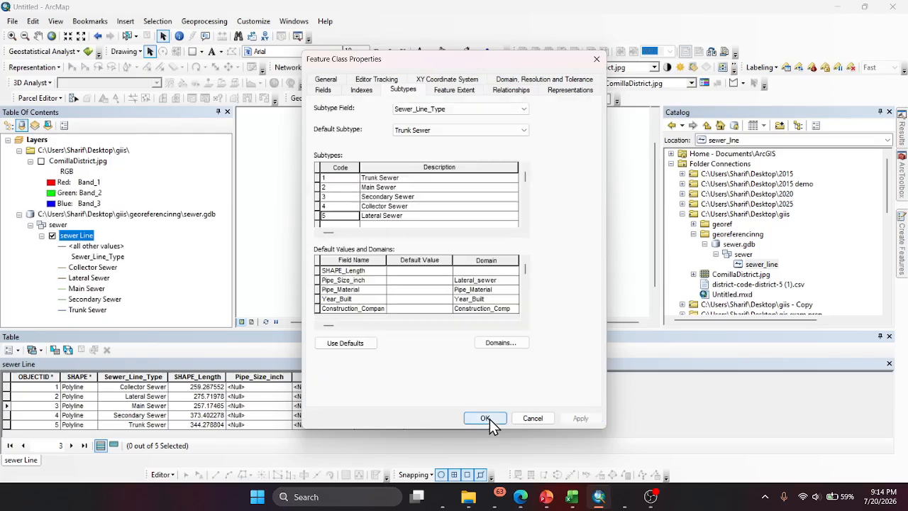
click(485, 418)
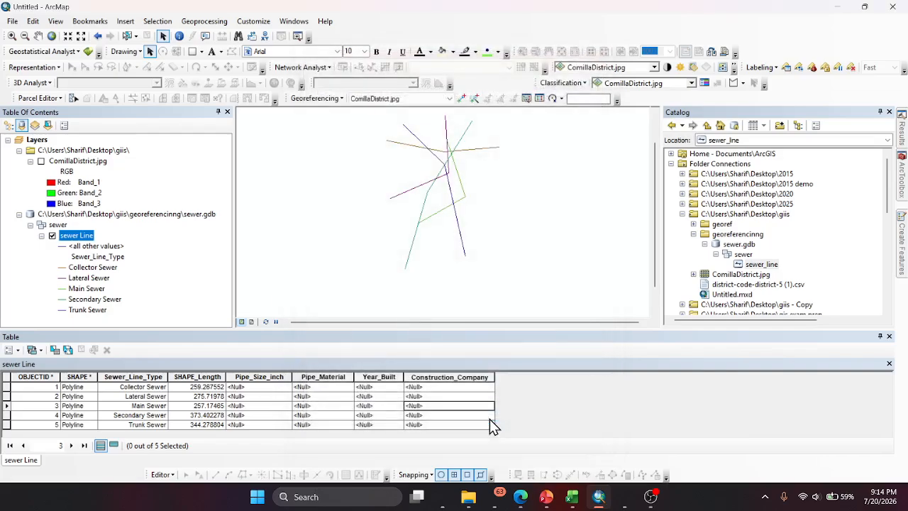
Step: Start an edit session so the sewer Line attribute table's records can be edited
click(421, 397)
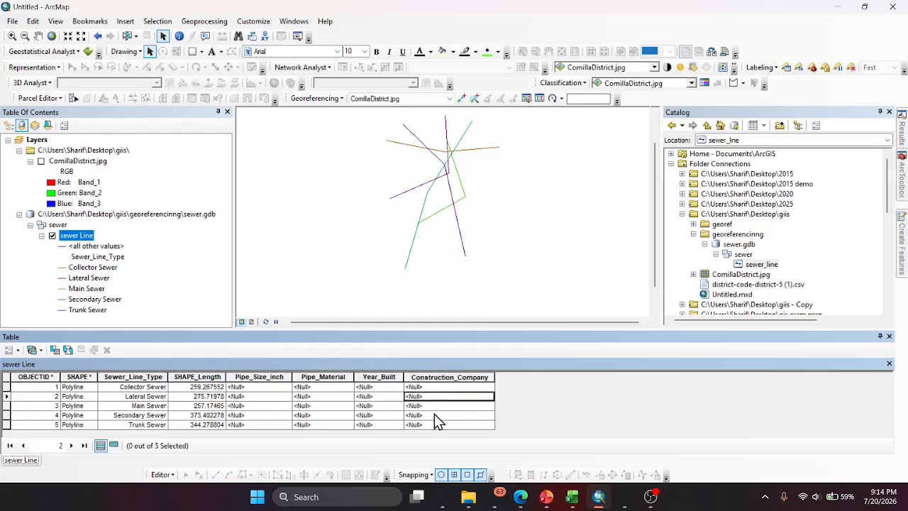
click(257, 396)
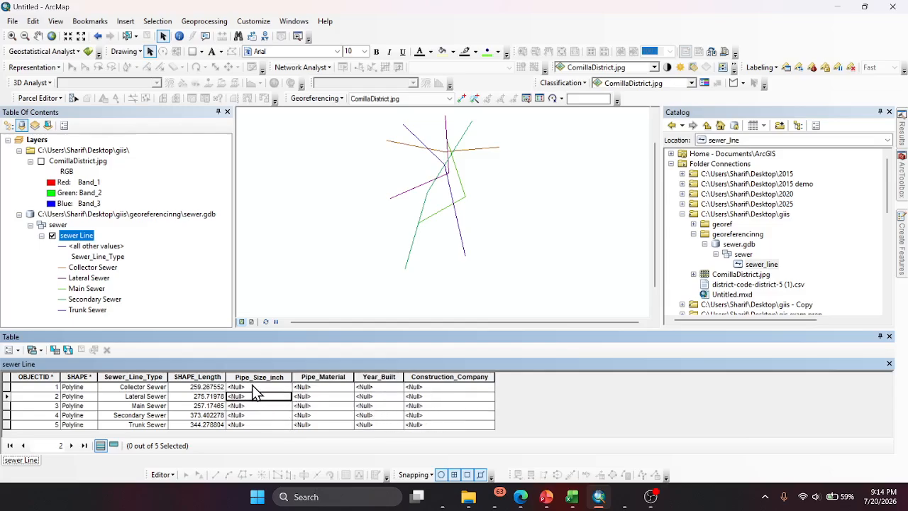
click(426, 407)
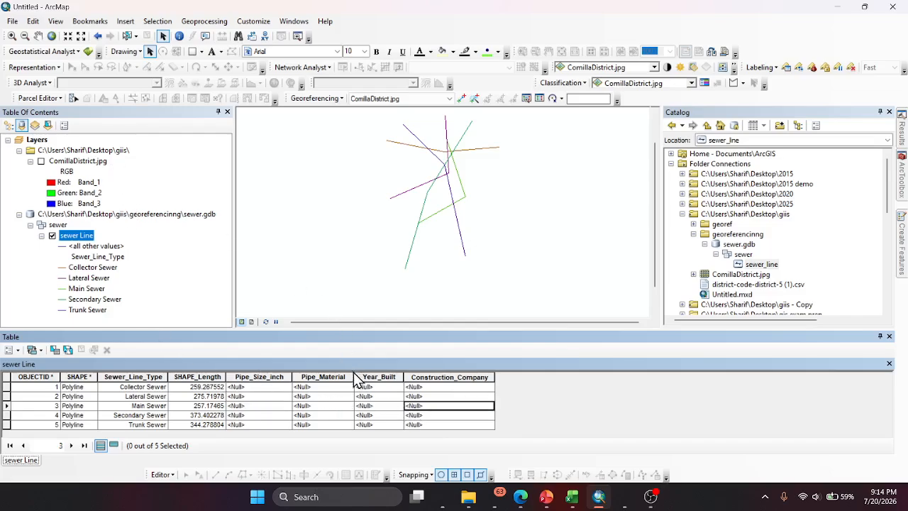
click(161, 474)
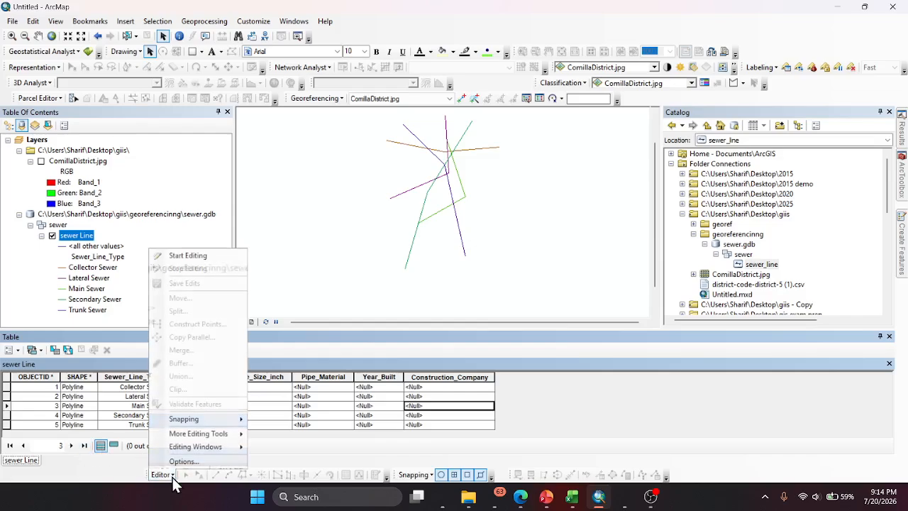
click(200, 257)
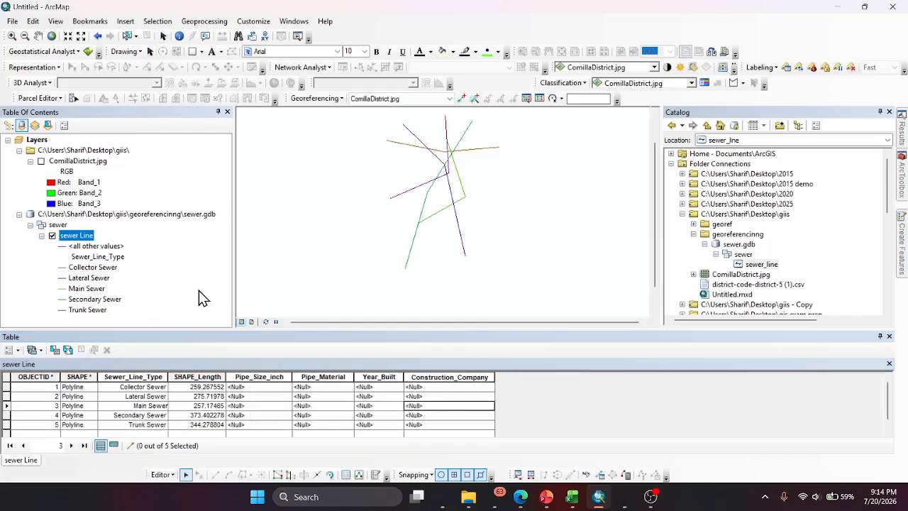
Step: Check the pipe size choices offered in Pipe_Size_inch for the Collector Sewer record
click(261, 388)
click(261, 387)
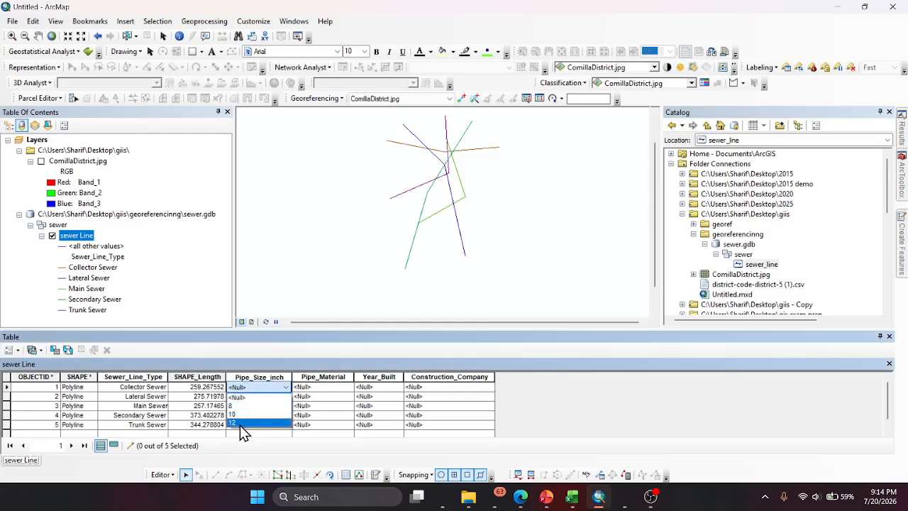
click(303, 398)
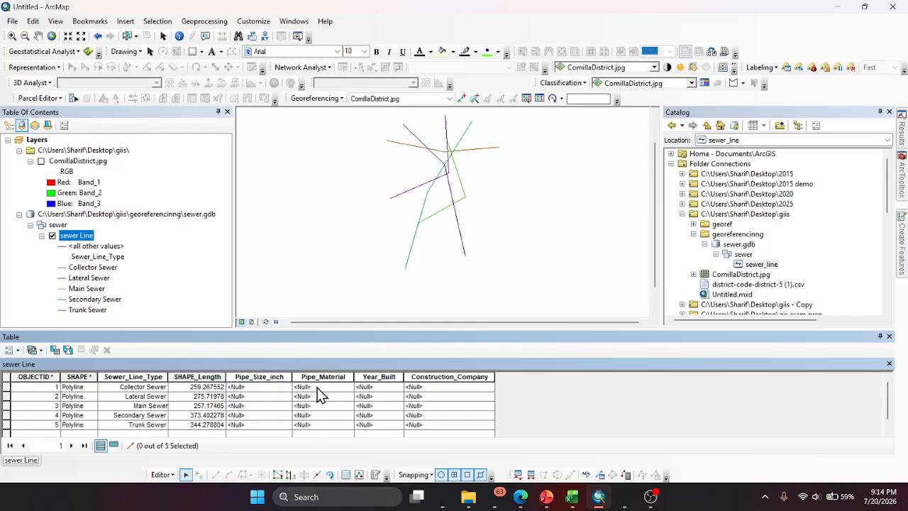
Step: Arrange ArcMap and the sewer line PDF side by side, with all columns of the PDF table in view
click(318, 389)
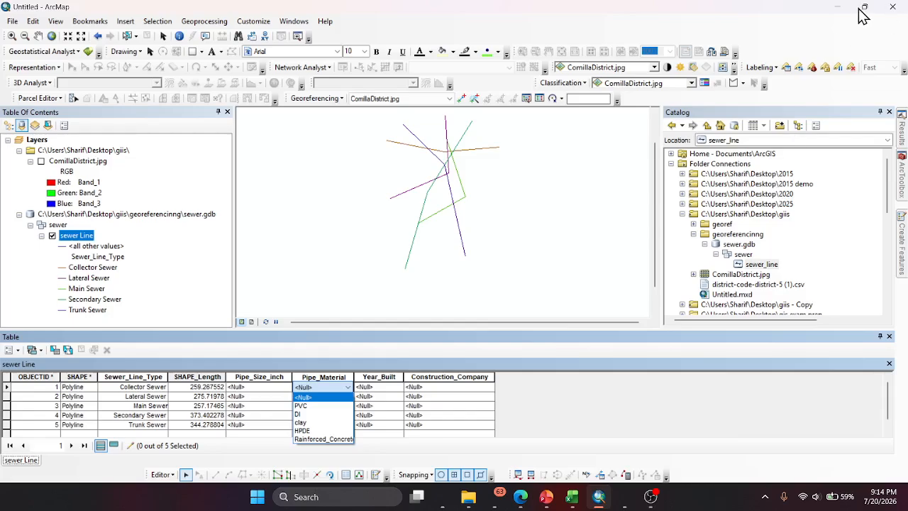
mouse_move(865, 9)
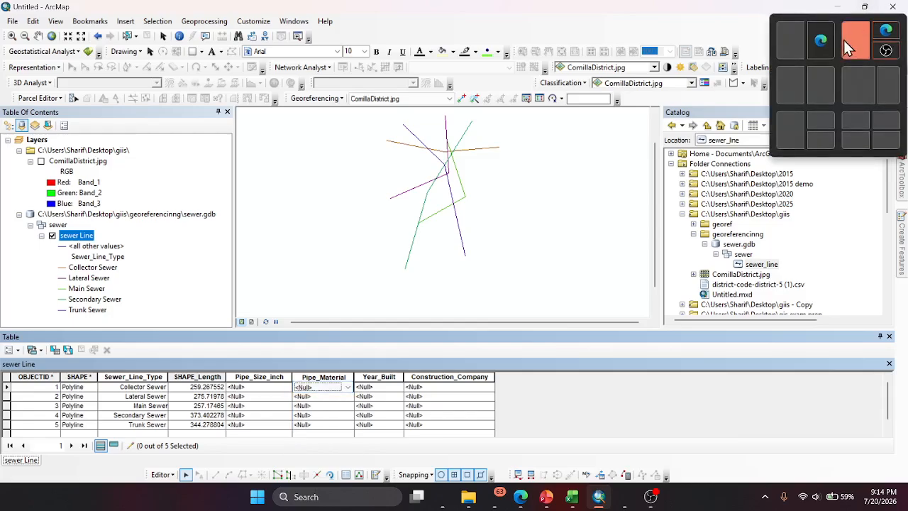
click(856, 90)
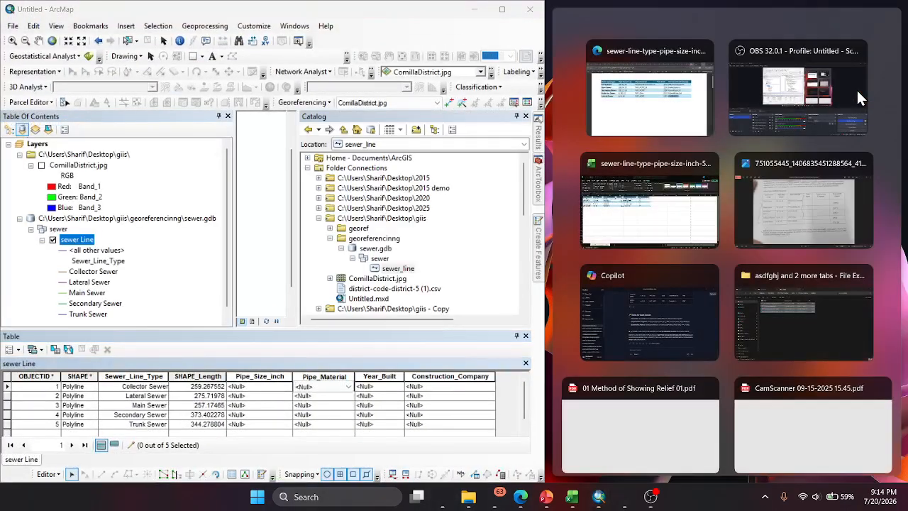
click(651, 98)
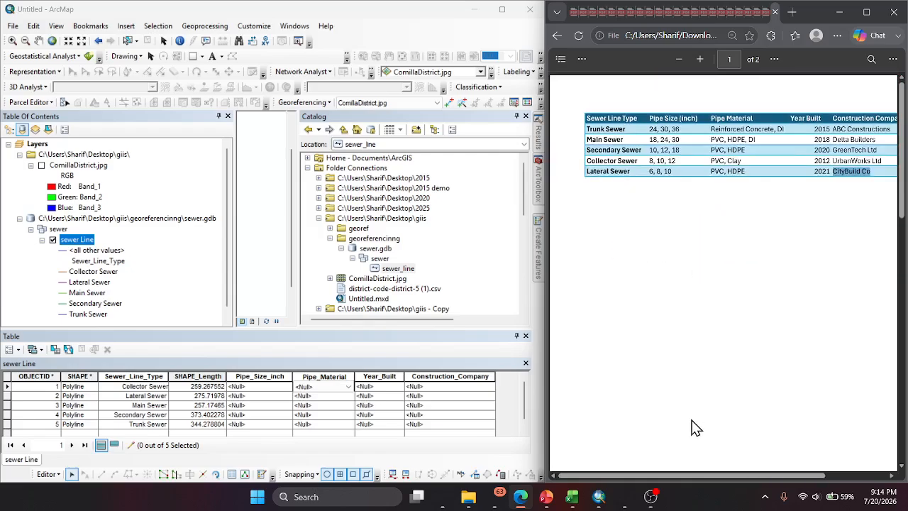
drag(731, 476, 761, 478)
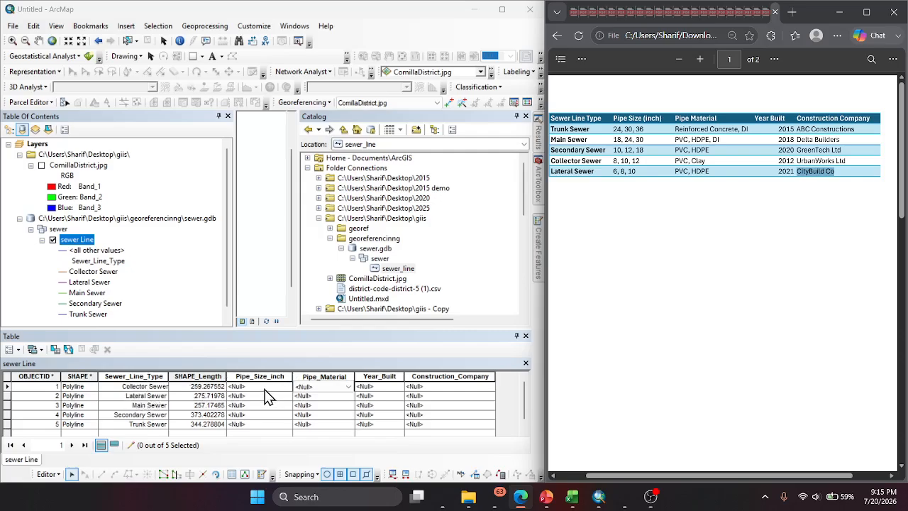
click(24, 447)
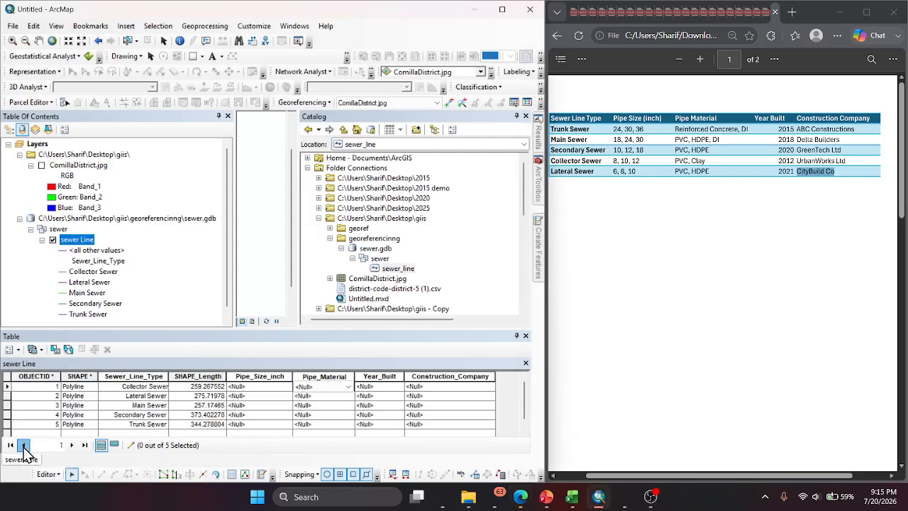
click(107, 406)
click(64, 404)
click(47, 386)
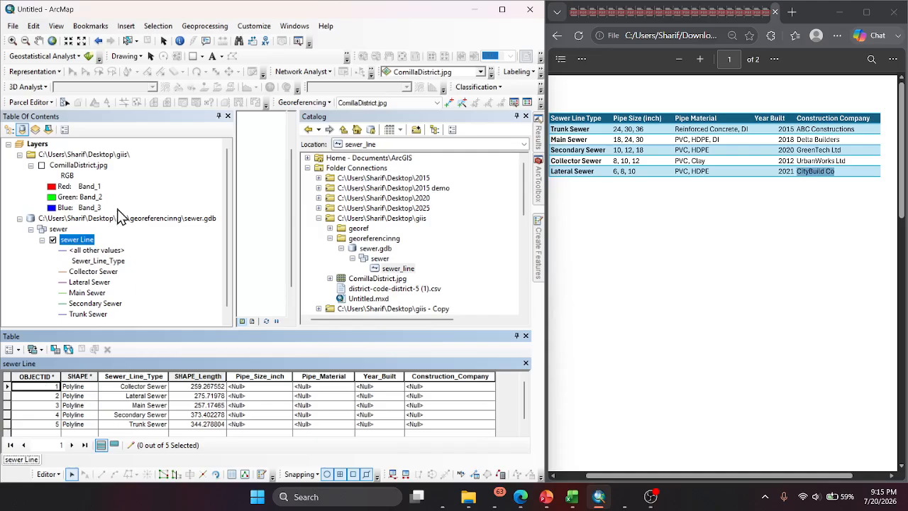
click(149, 424)
click(149, 424)
click(150, 424)
click(206, 424)
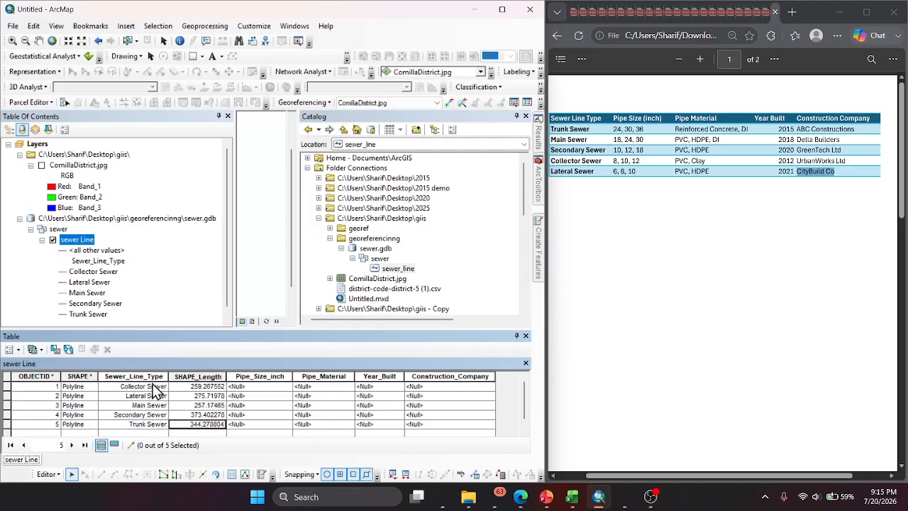
Step: Set Pipe_Size_inch to 30 for the Trunk Sewer, 6 for the Lateral Sewer and 10 for the Collector Sewer
click(252, 424)
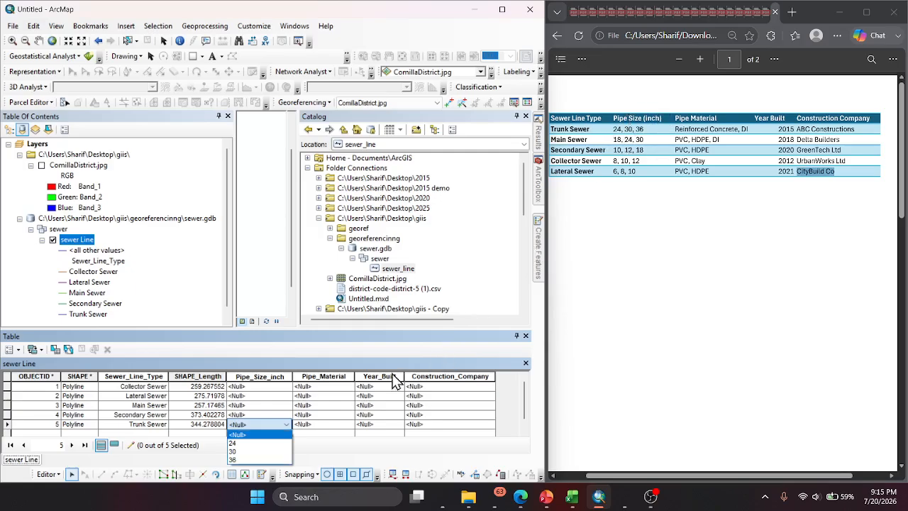
click(238, 451)
click(246, 394)
click(248, 416)
click(252, 387)
click(248, 413)
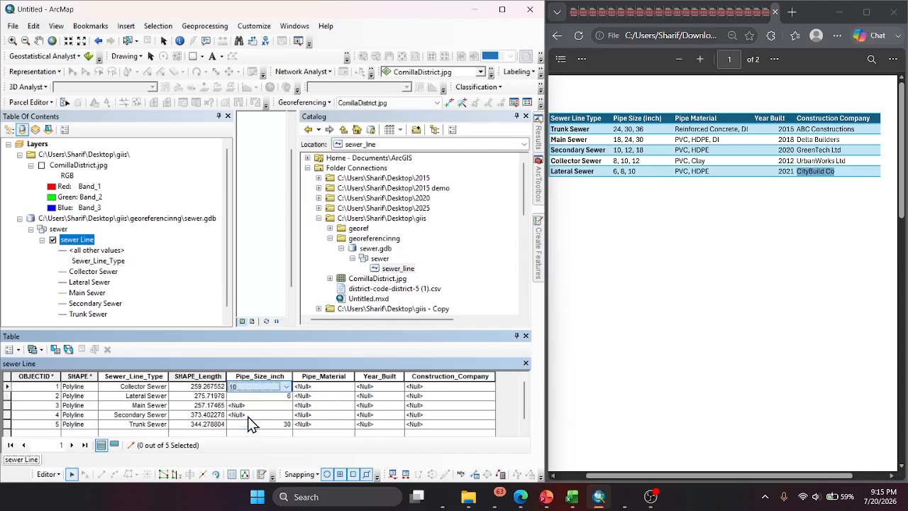
Step: Set Pipe_Size_inch to 24 for the Main Sewer record and 12 for the Secondary Sewer record
click(250, 406)
click(252, 432)
click(253, 415)
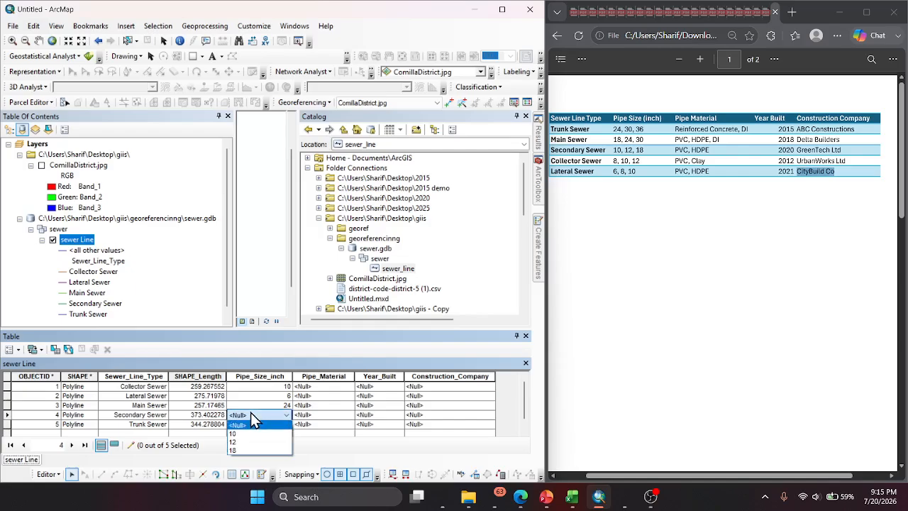
click(254, 442)
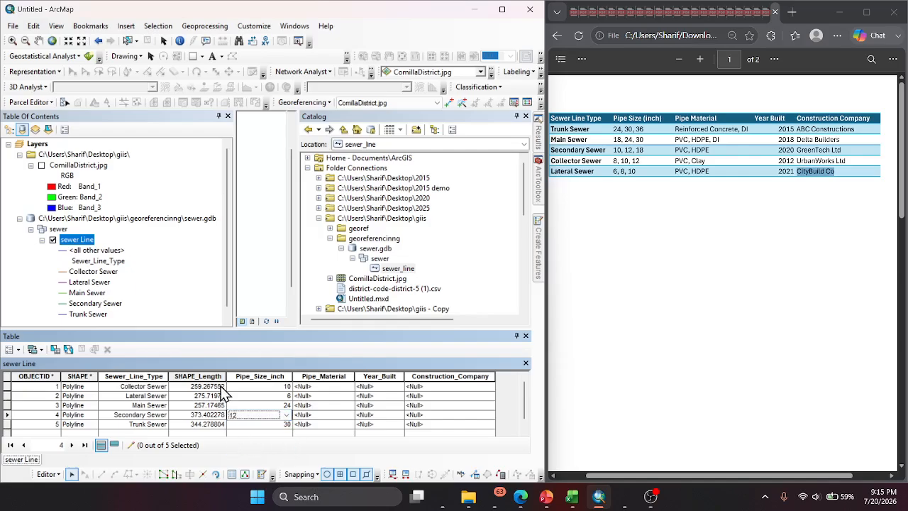
Step: Set Pipe_Material to clay for the Collector Sewer and Lateral Sewer records and to DI for the Secondary Sewer
click(323, 386)
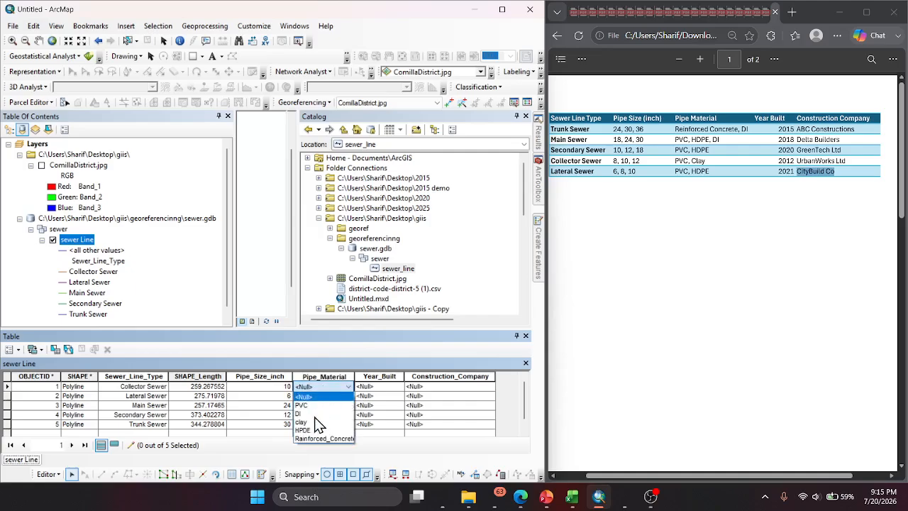
click(324, 422)
click(324, 396)
click(326, 431)
click(327, 414)
click(317, 442)
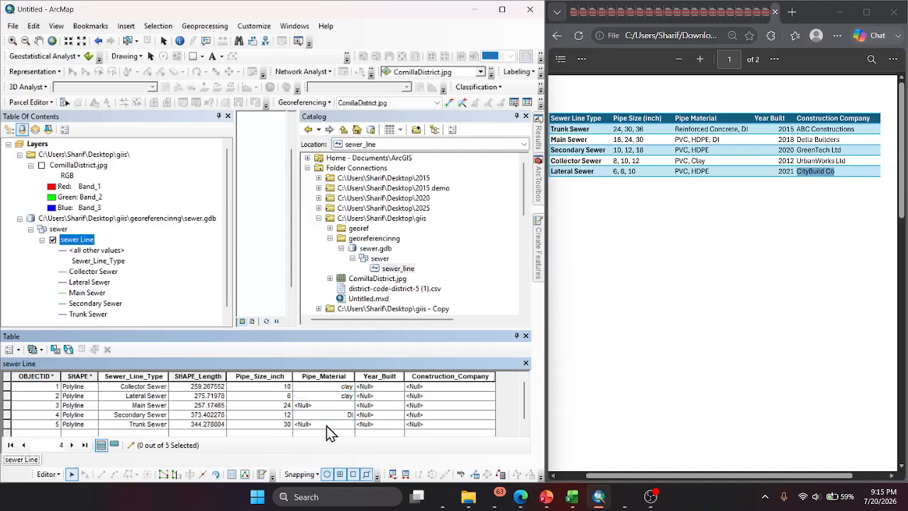
Step: Set Pipe_Material to Rainforced_Concrete for the Trunk Sewer record and to DI for the Main Sewer record
click(327, 426)
click(330, 480)
click(314, 406)
click(316, 432)
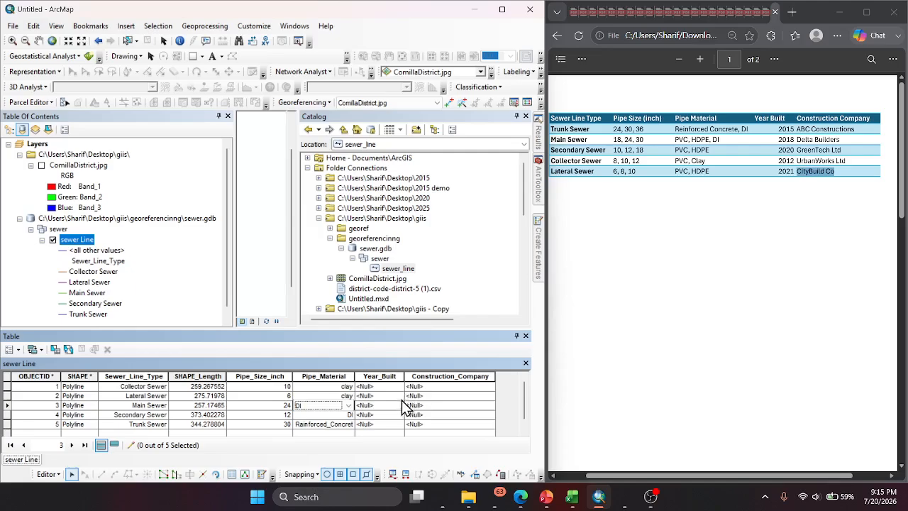
Step: Set Year_Built to 2020 for the Collector Sewer record and 2015 for the Main Sewer record
click(381, 386)
click(380, 430)
click(379, 405)
click(377, 433)
Step: Set Construction_Company to GreenTech Ltd for the Secondary Sewer and Main Sewer records and Delta Builders for the Trunk Sewer
click(461, 405)
scroll(450, 436, down, 2)
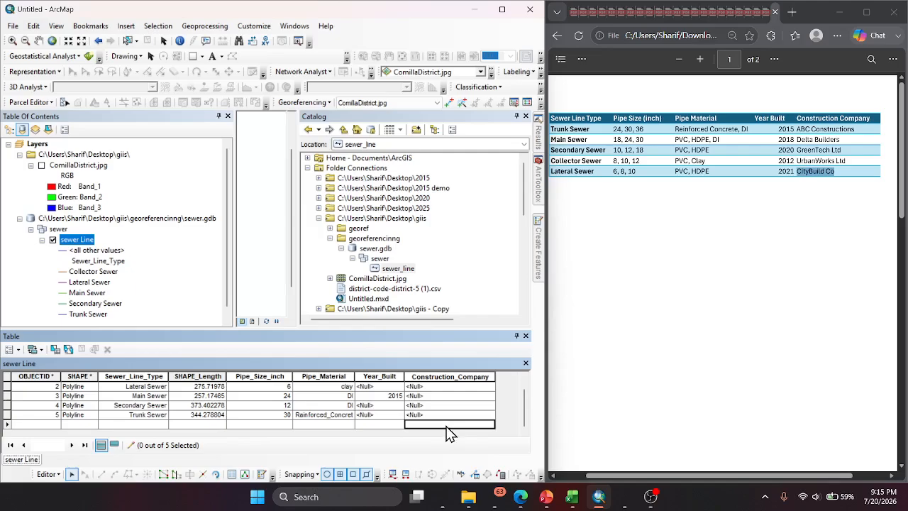
click(454, 405)
click(432, 480)
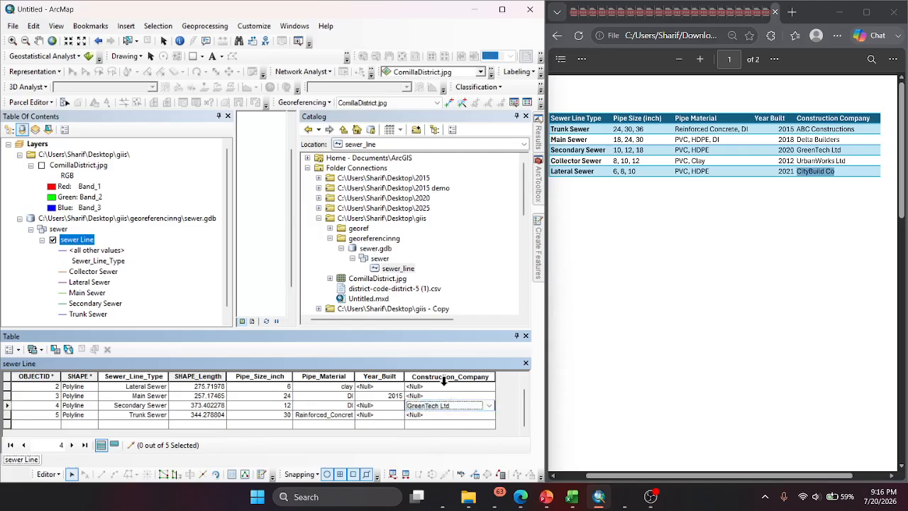
click(441, 396)
click(434, 440)
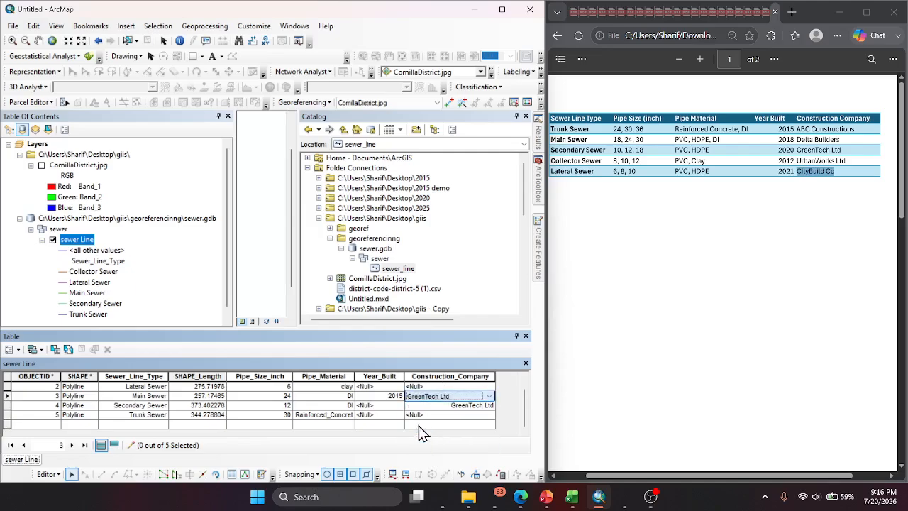
click(422, 416)
click(433, 435)
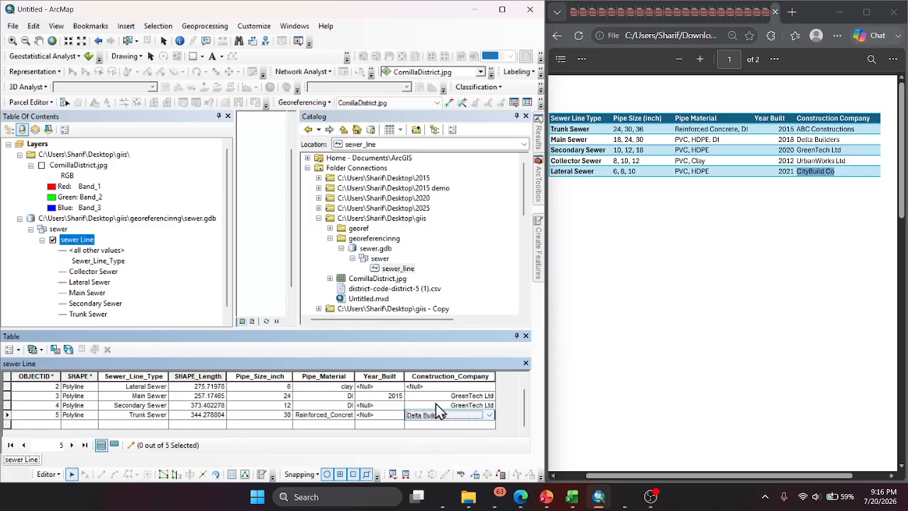
Step: Set Construction_Company to ABC Constructions for the Lateral Sewer record and UrbanWorks Ltd for the Collector Sewer record
scroll(436, 403, up, 1)
click(436, 402)
click(436, 397)
click(436, 397)
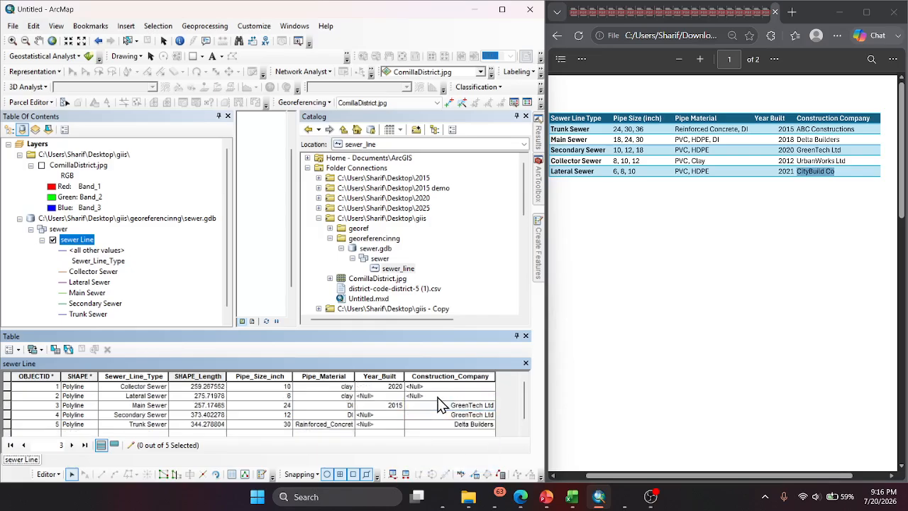
click(451, 416)
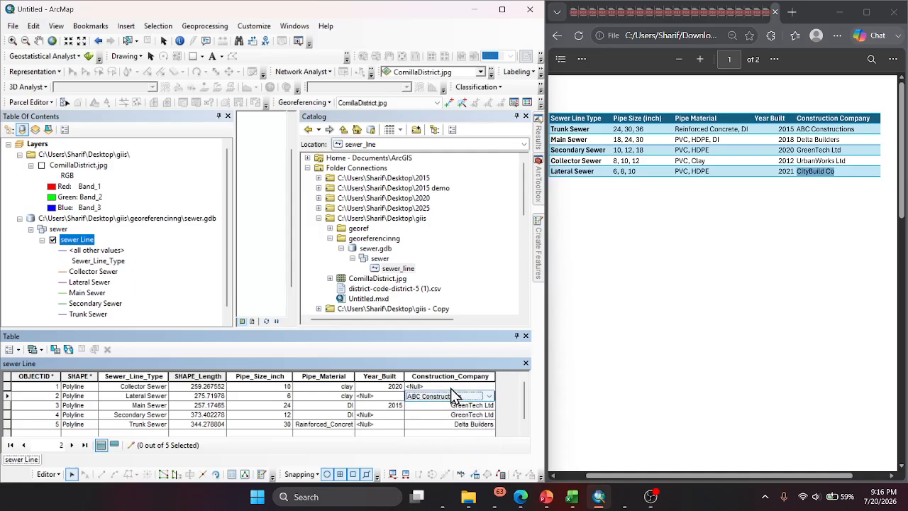
click(450, 387)
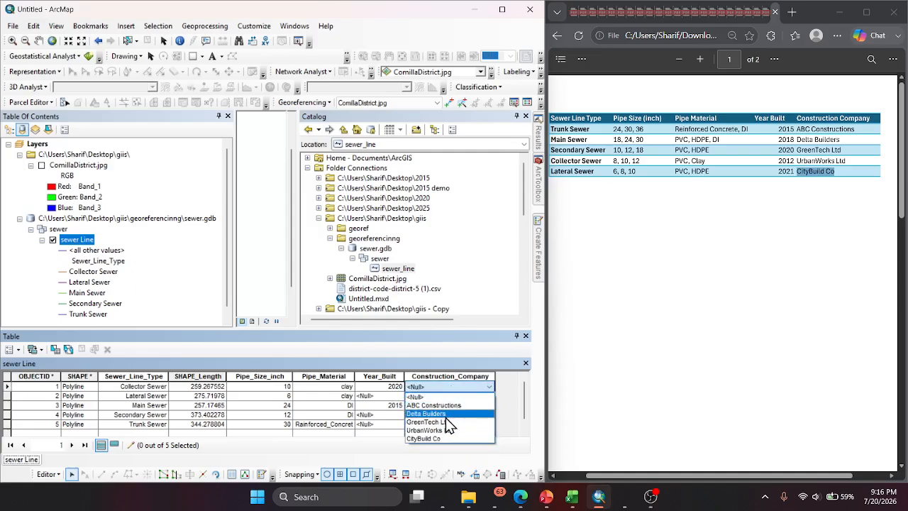
click(445, 431)
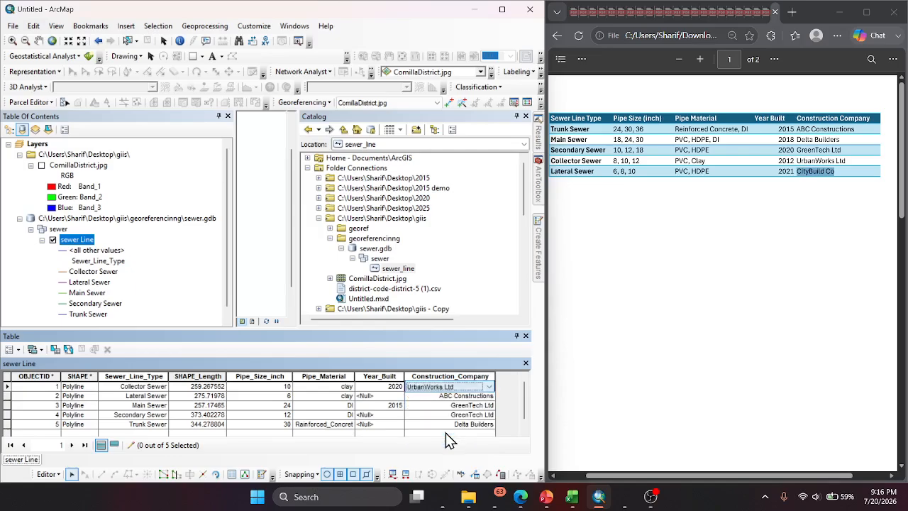
Step: Set Year_Built to 2018 for the Lateral Sewer and Secondary Sewer records and 2012 for the Trunk Sewer record
click(383, 396)
click(388, 425)
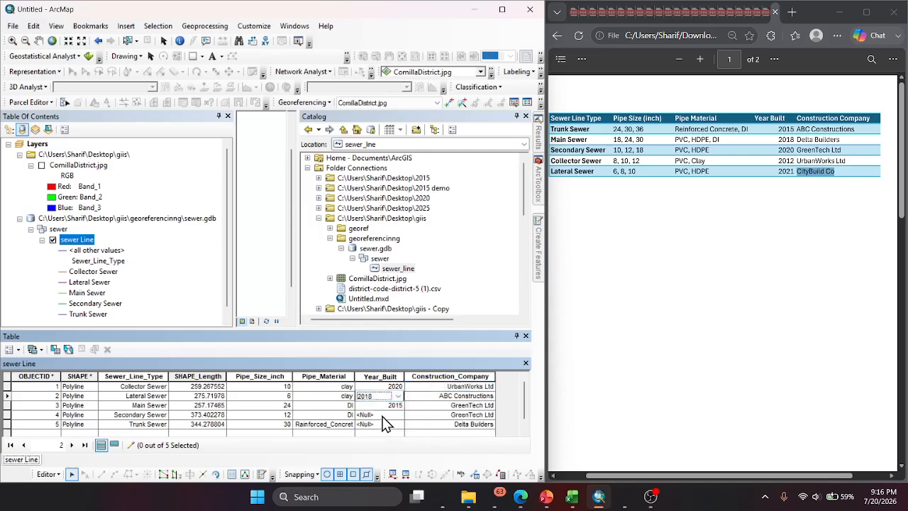
click(383, 415)
click(388, 429)
click(388, 423)
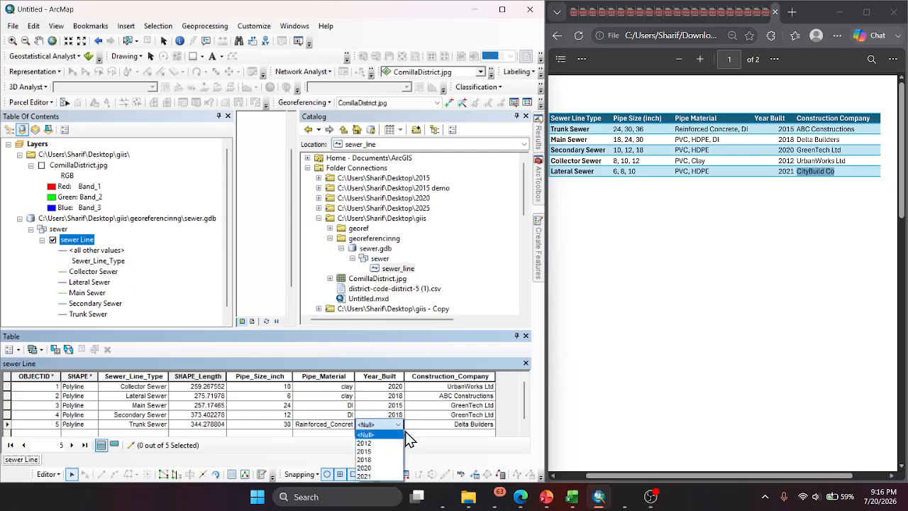
click(380, 443)
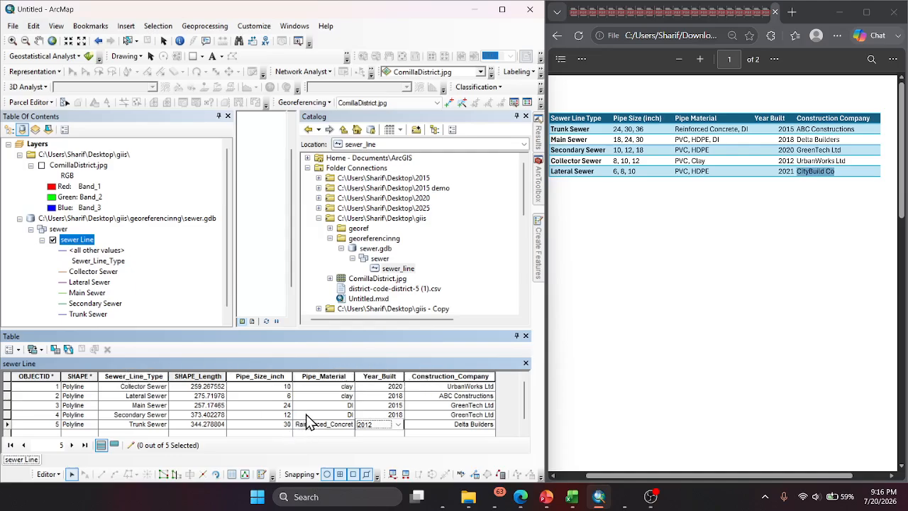
Step: Return the ArcMap window to full screen with the sewer Line attribute table open
click(264, 388)
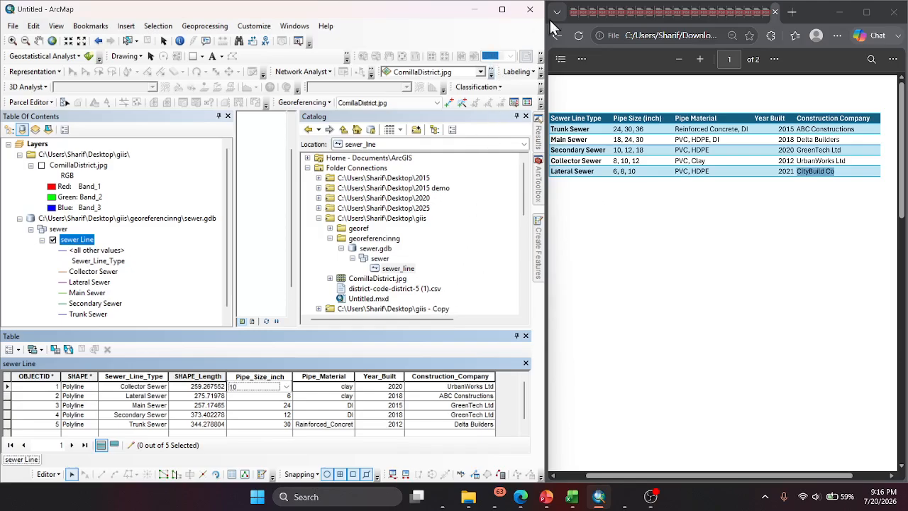
click(501, 10)
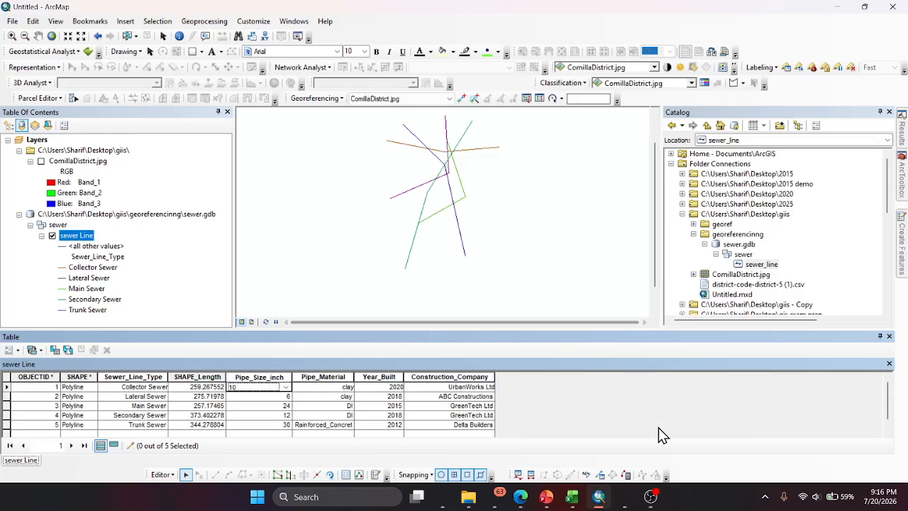
click(651, 500)
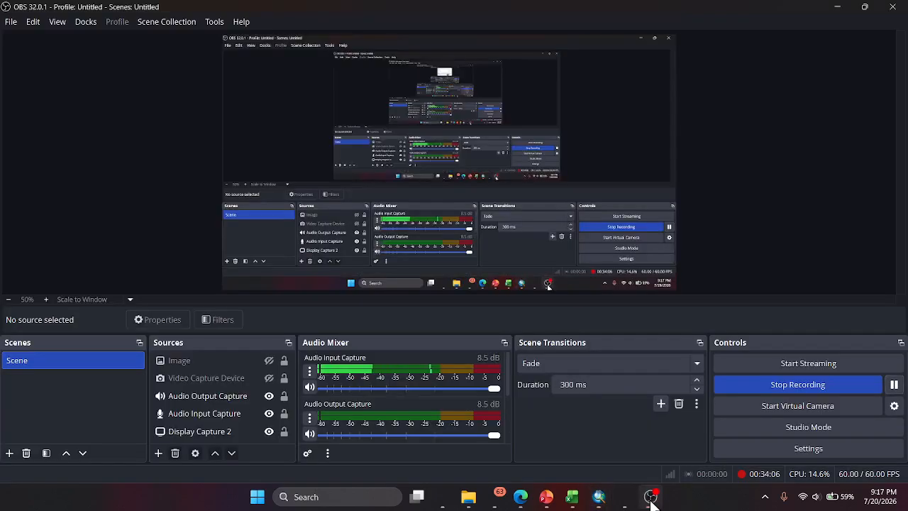